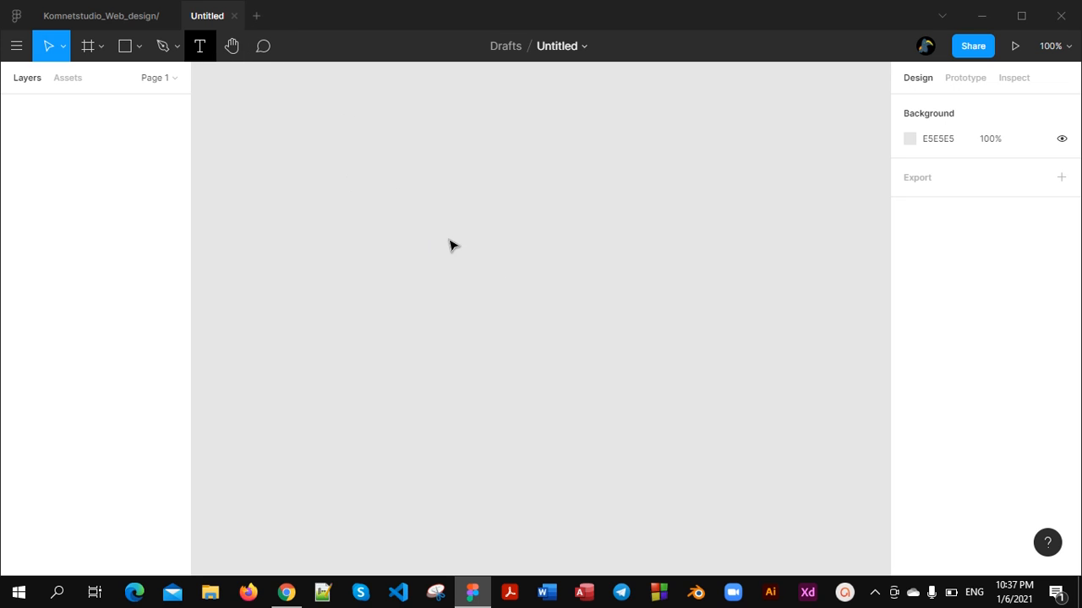
# Add a text layer on the empty canvas containing the address of the figma.com/signup page
pyautogui.press('t')
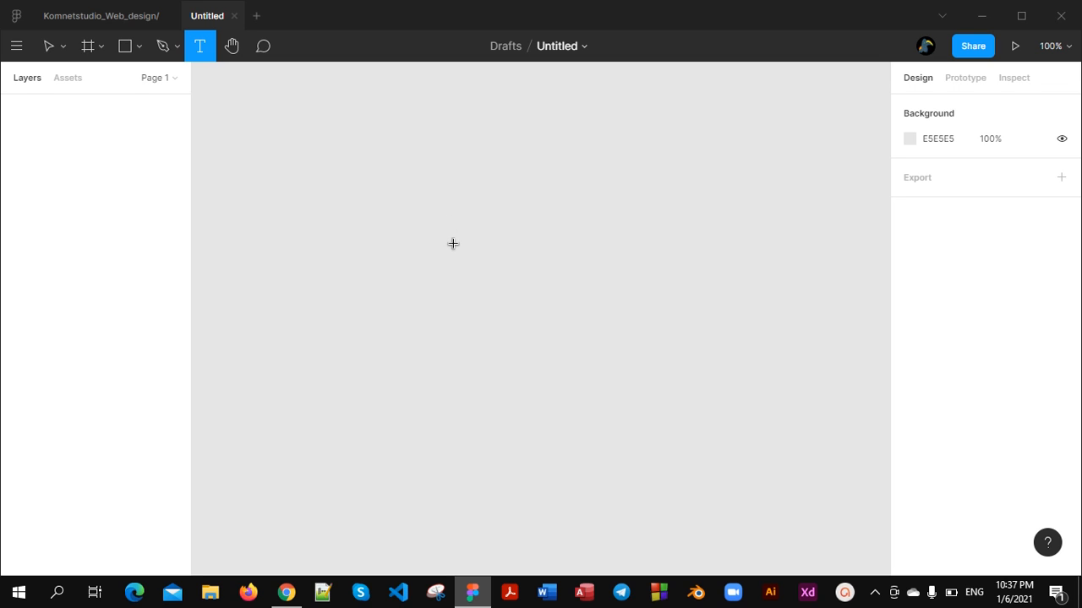
pyautogui.click(453, 244)
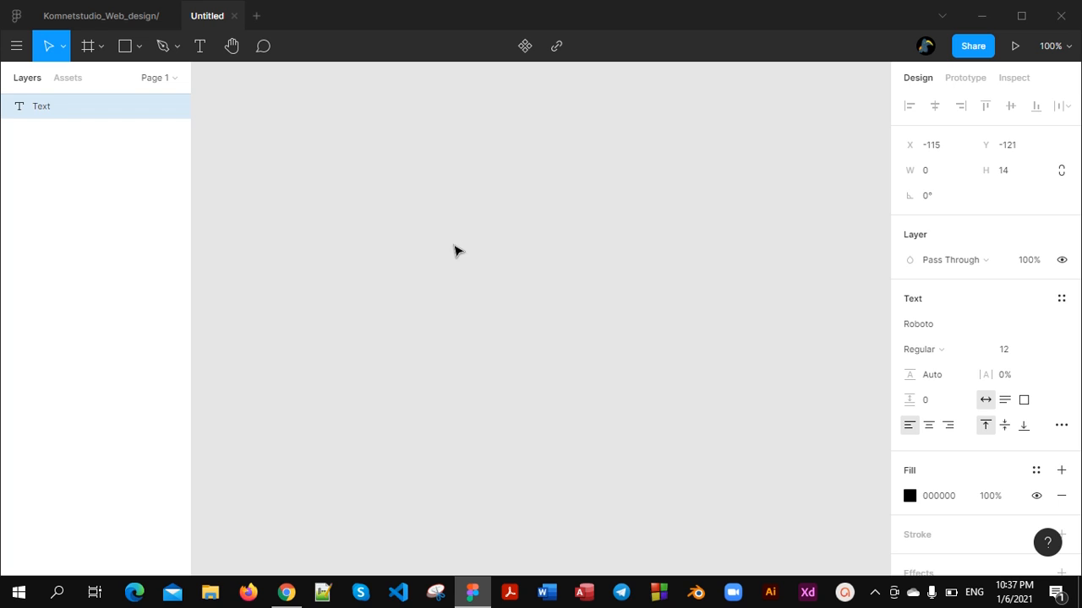
pyautogui.write('hhttps://www.f')
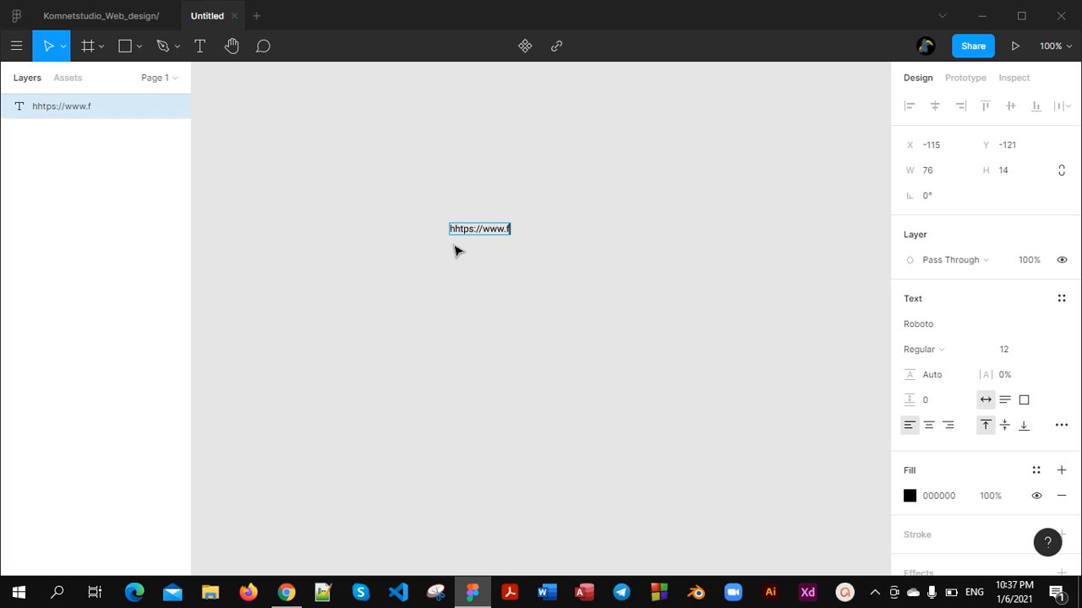
pyautogui.write('igma.com/')
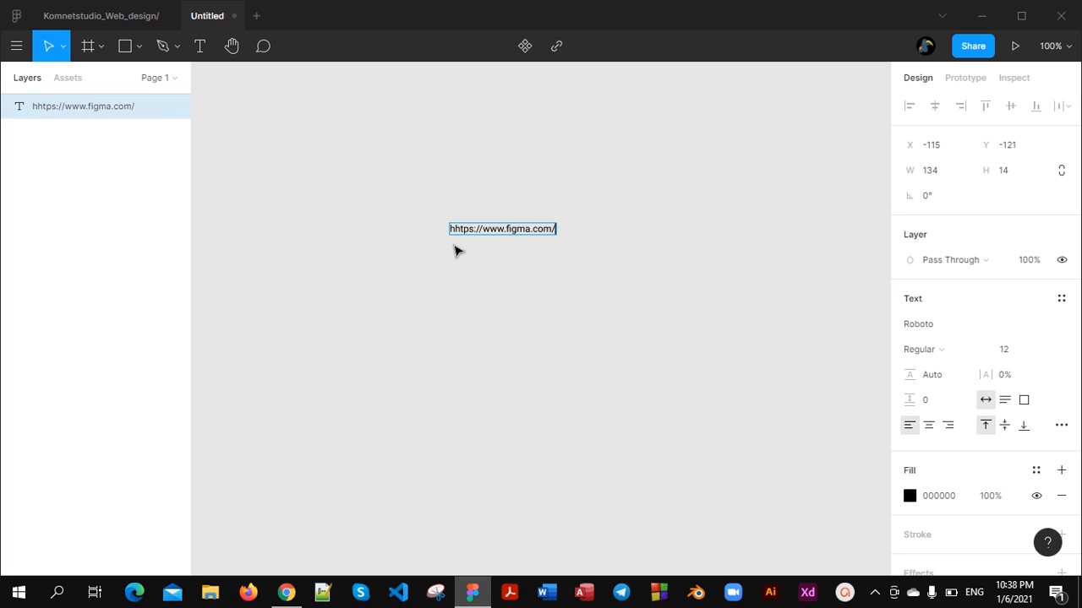
pyautogui.write('signup')
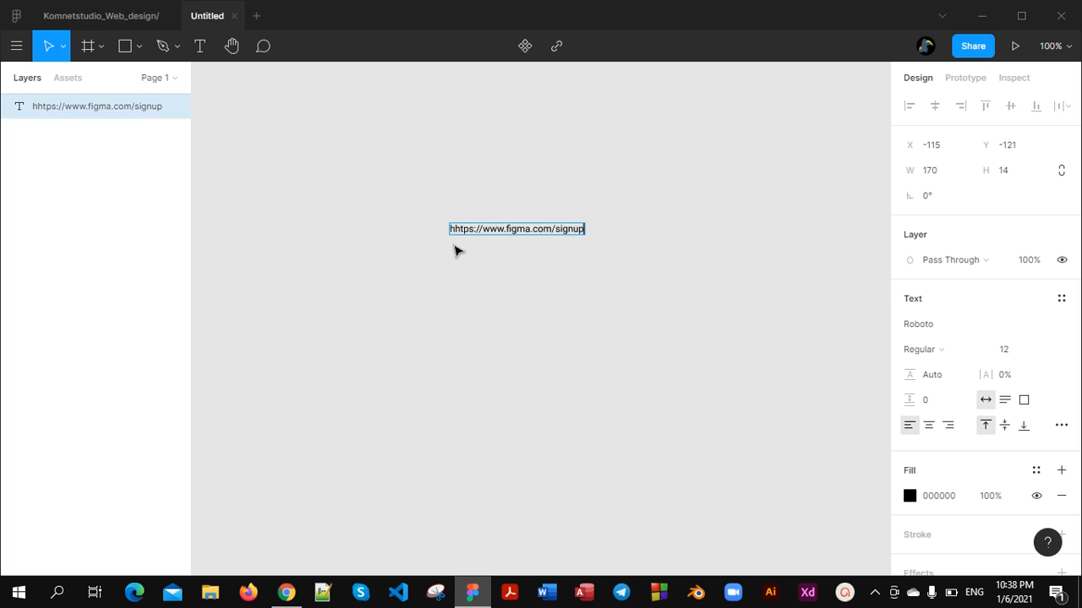
pyautogui.scroll(5, 579, 287)
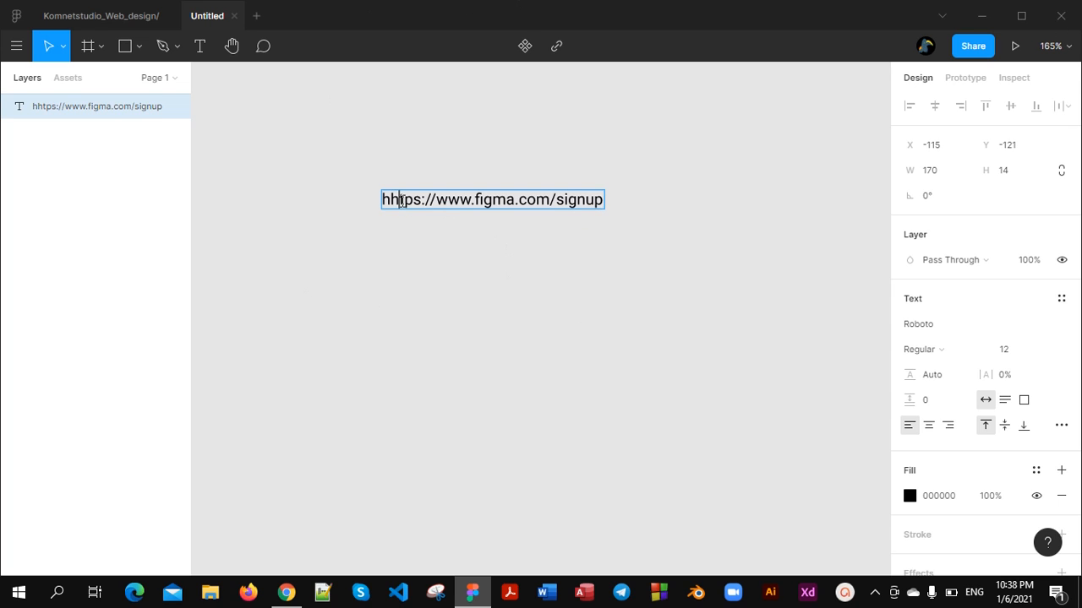
pyautogui.click(401, 201)
pyautogui.press('BackSpace')
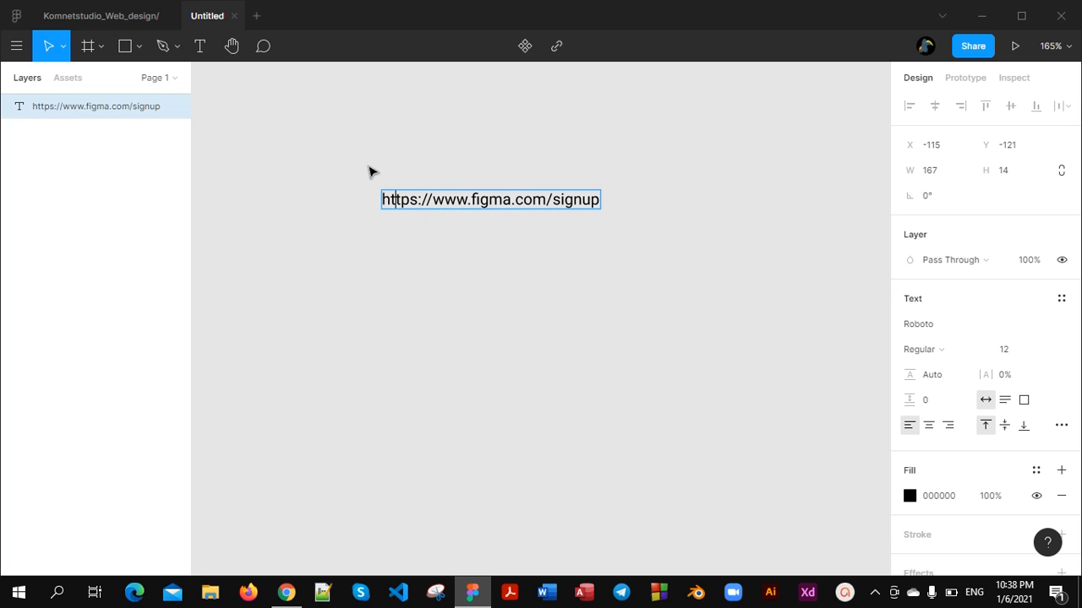
pyautogui.press('Escape')
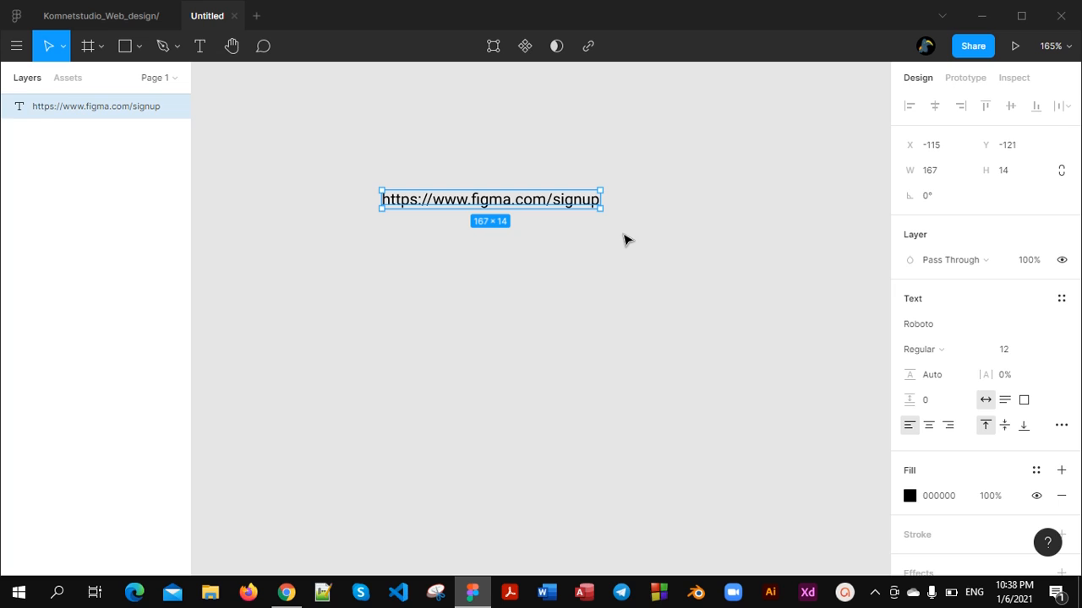
pyautogui.press('Delete')
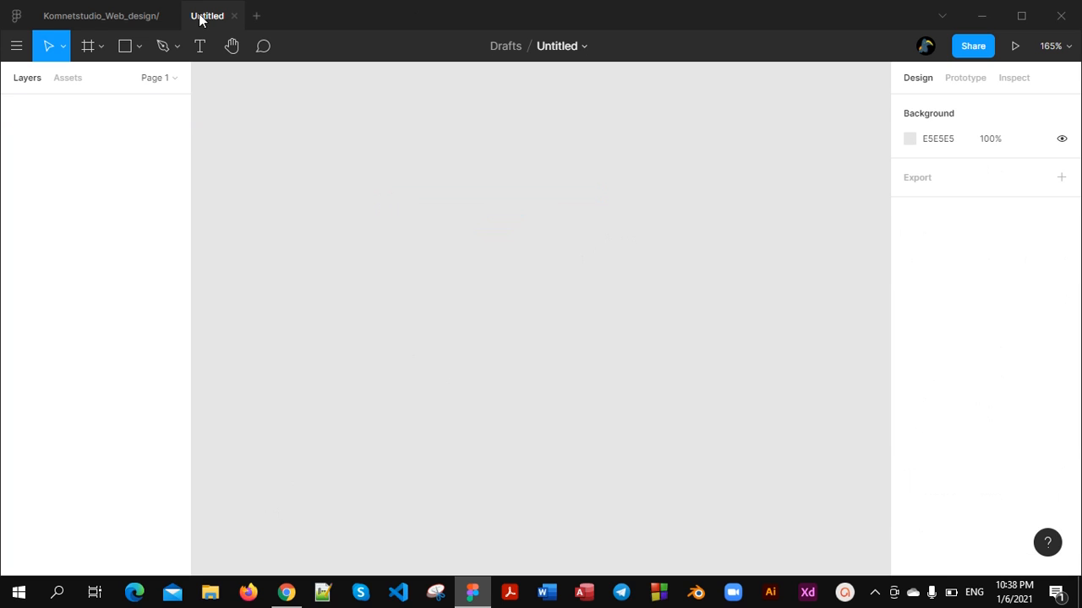
# Create two phone frames side by side using the iPhone 11 Pro Max preset, 414×896
pyautogui.click(101, 48)
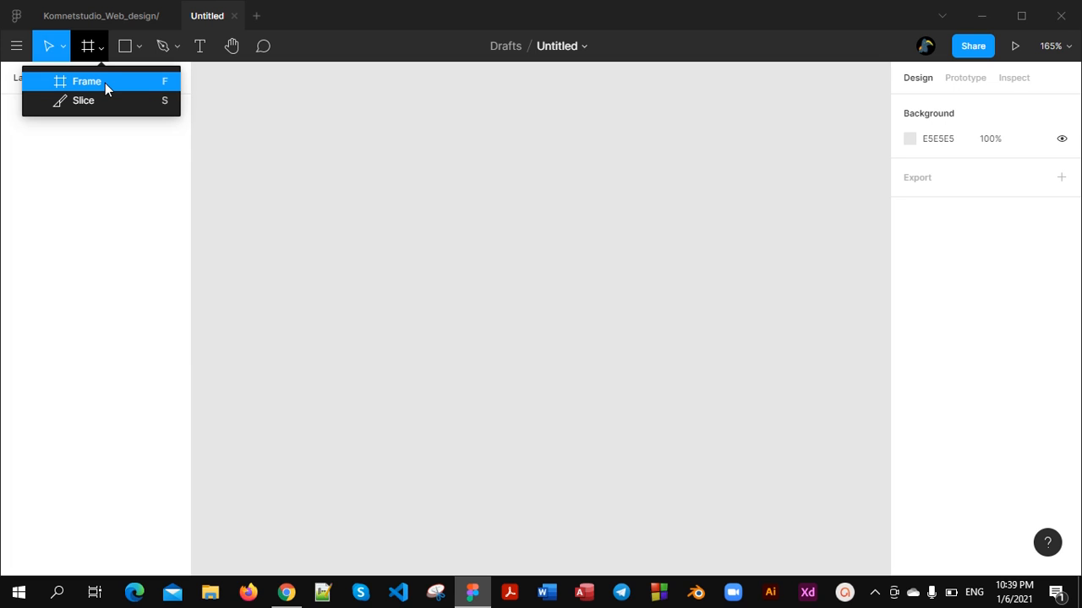
pyautogui.click(104, 82)
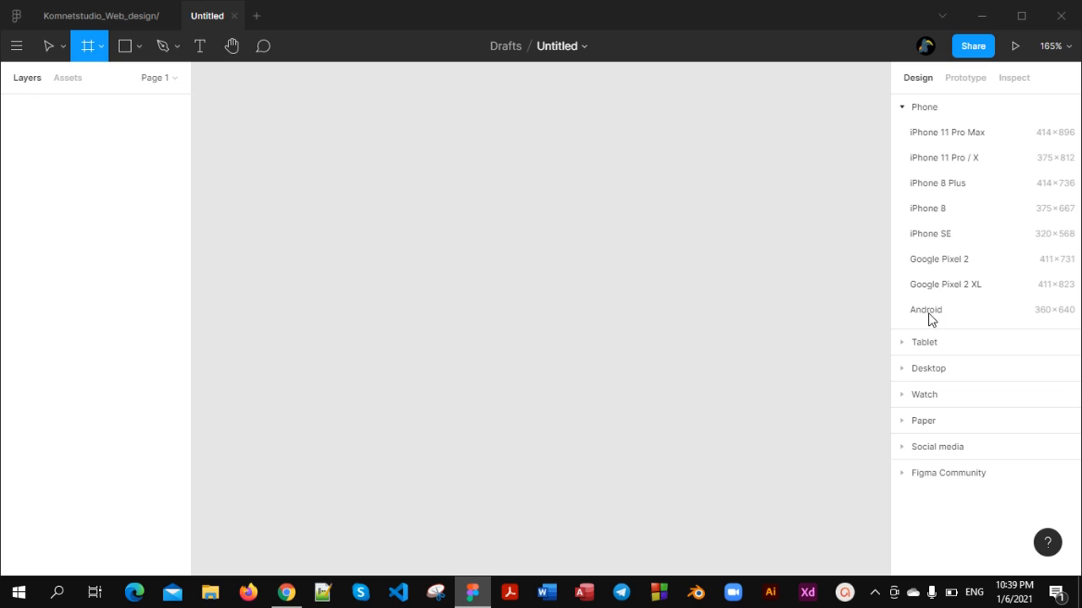
pyautogui.doubleClick(908, 139)
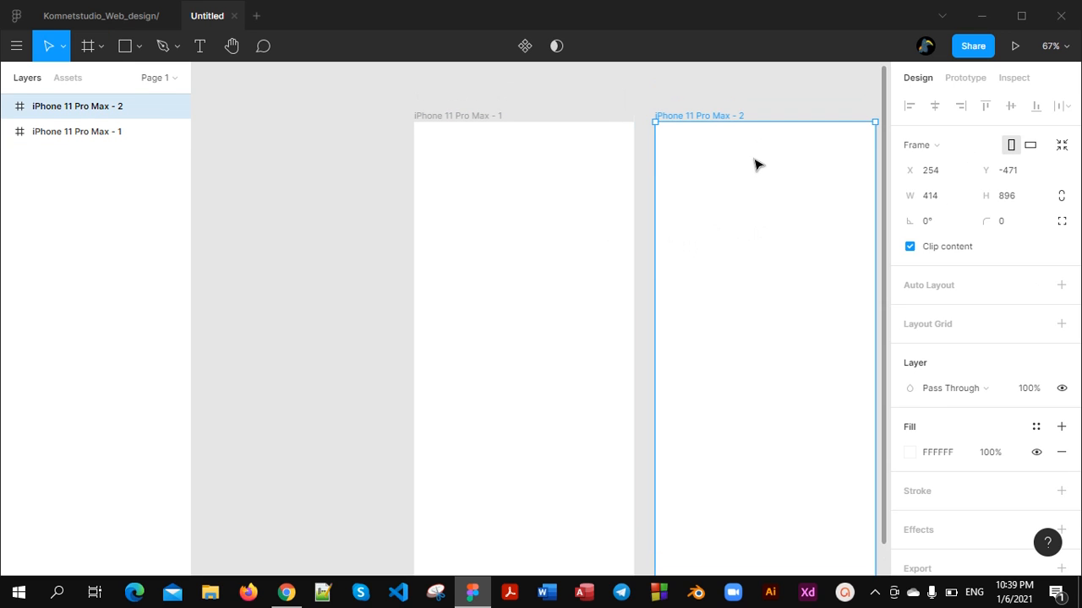
pyautogui.scroll(-2, 743, 182)
pyautogui.scroll(-3, 705, 243)
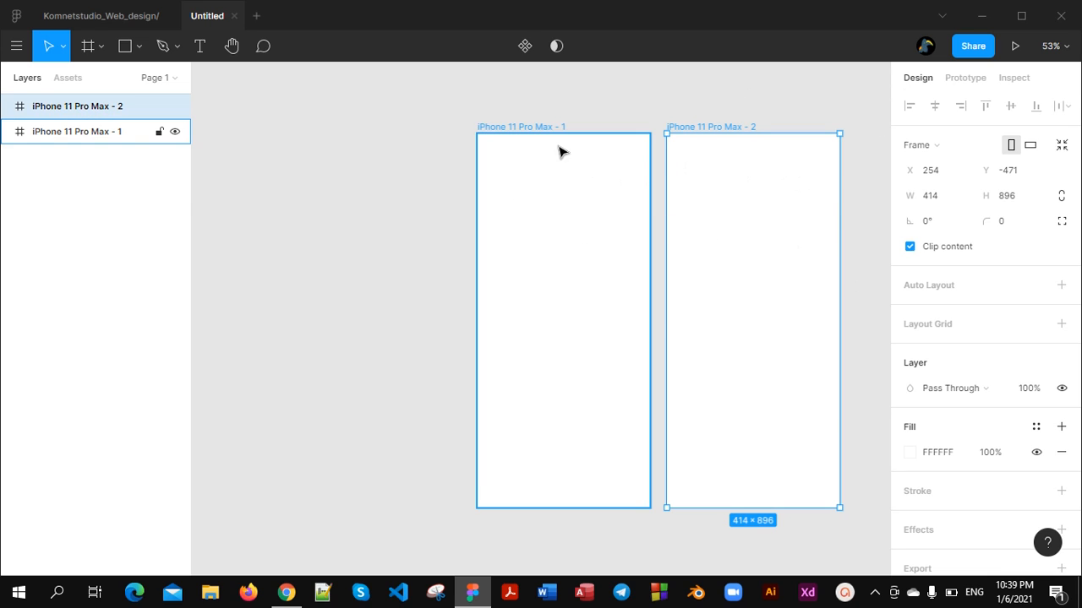
# Change the first iPhone 11 Pro Max frame to the Android size preset, 360×640
pyautogui.click(538, 129)
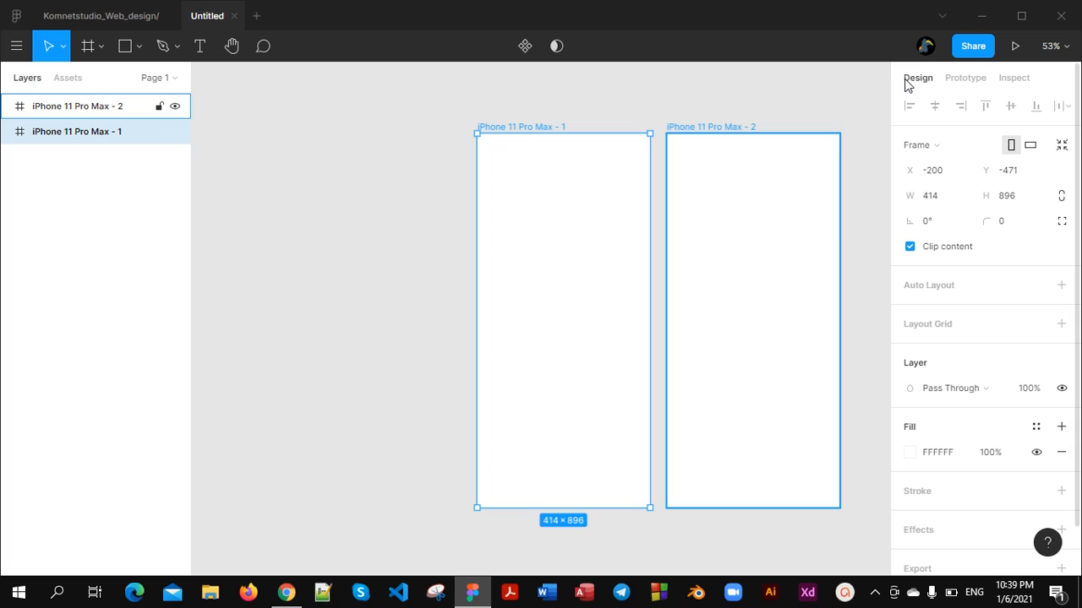
pyautogui.click(985, 150)
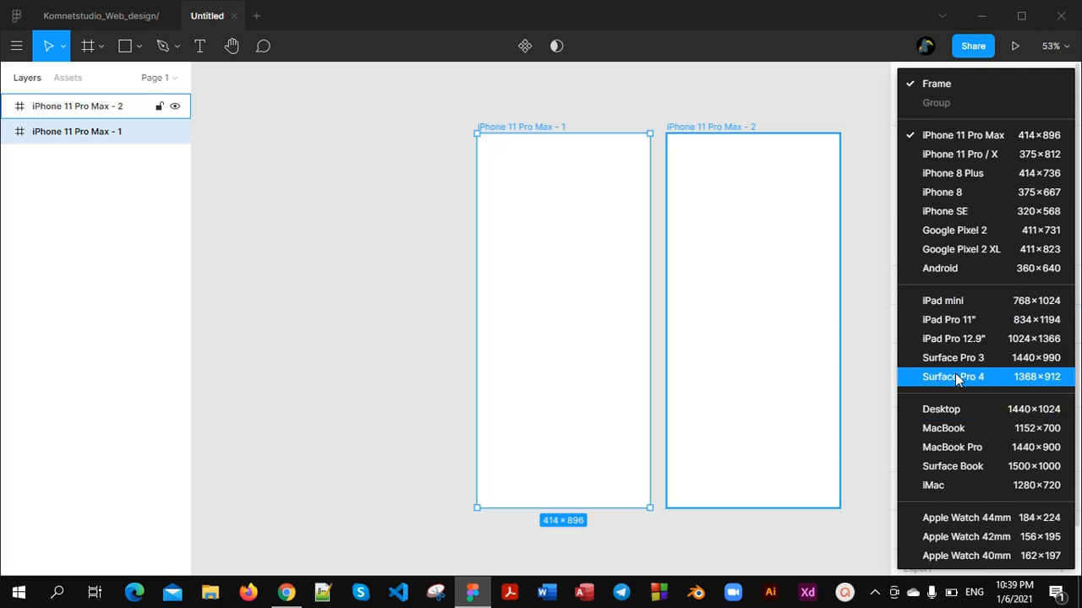
pyautogui.click(964, 272)
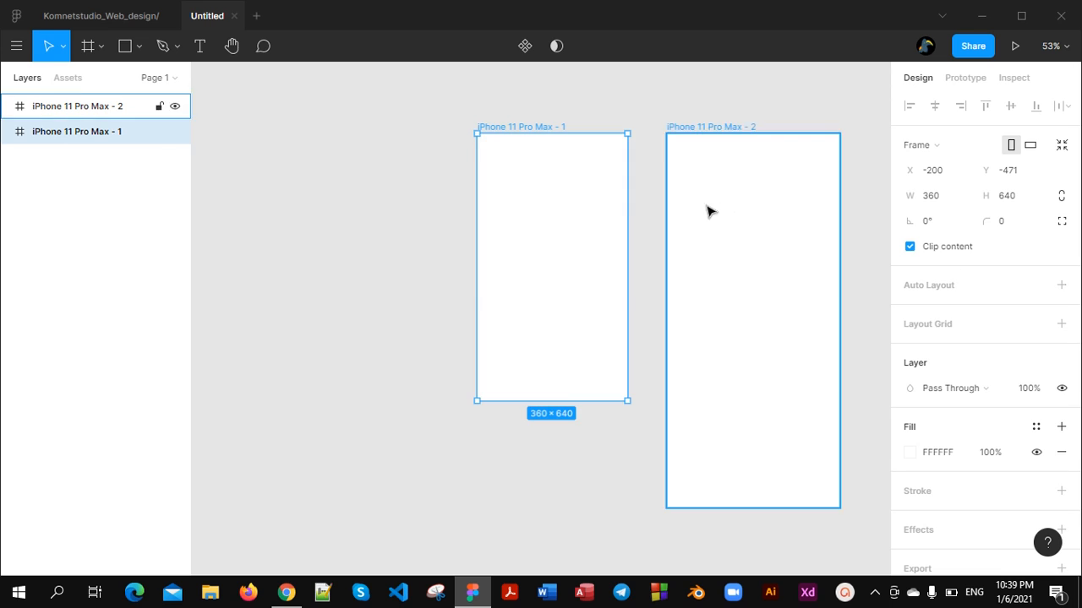
# Rearrange the two phone frames on the canvas, with the smaller frame to the left of the larger one
pyautogui.scroll(3, 570, 211)
pyautogui.scroll(-3, 570, 210)
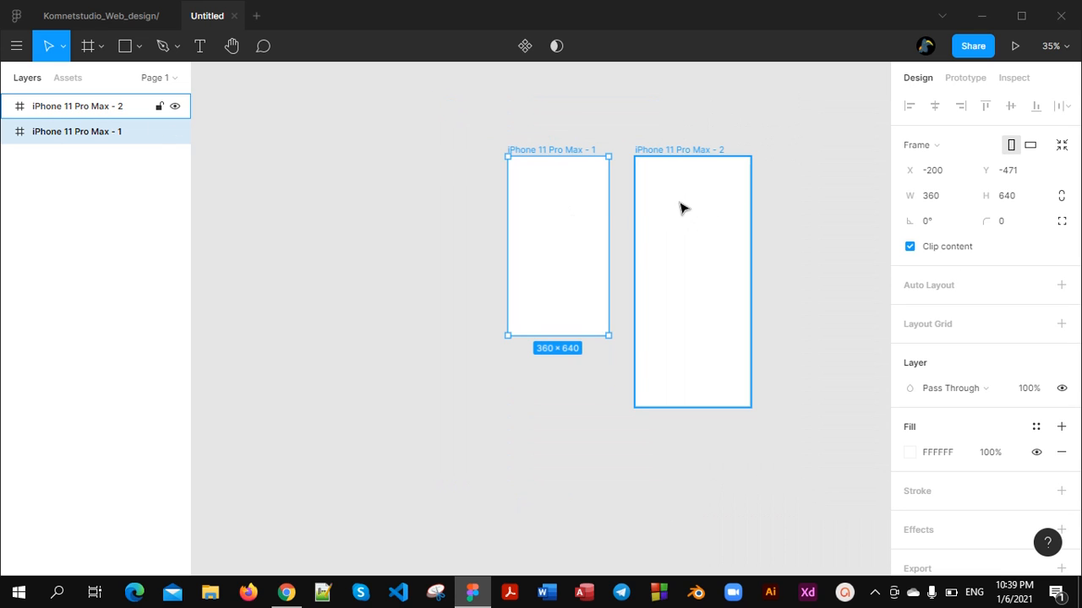
pyautogui.moveTo(573, 202); pyautogui.dragTo(448, 182)
pyautogui.click(714, 280)
pyautogui.moveTo(714, 279); pyautogui.dragTo(632, 270)
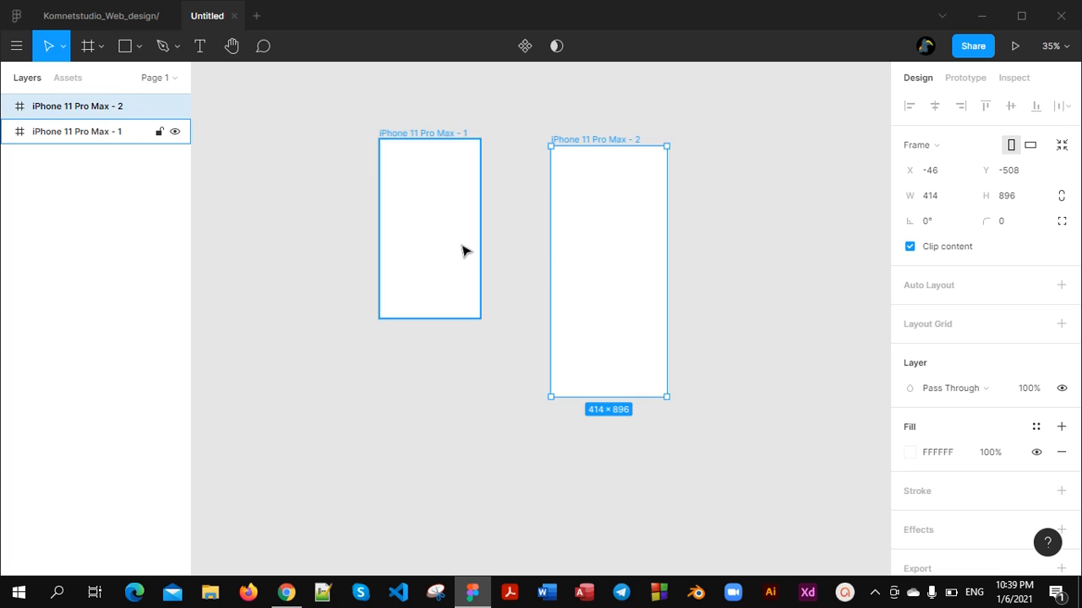
pyautogui.moveTo(464, 249); pyautogui.dragTo(509, 239)
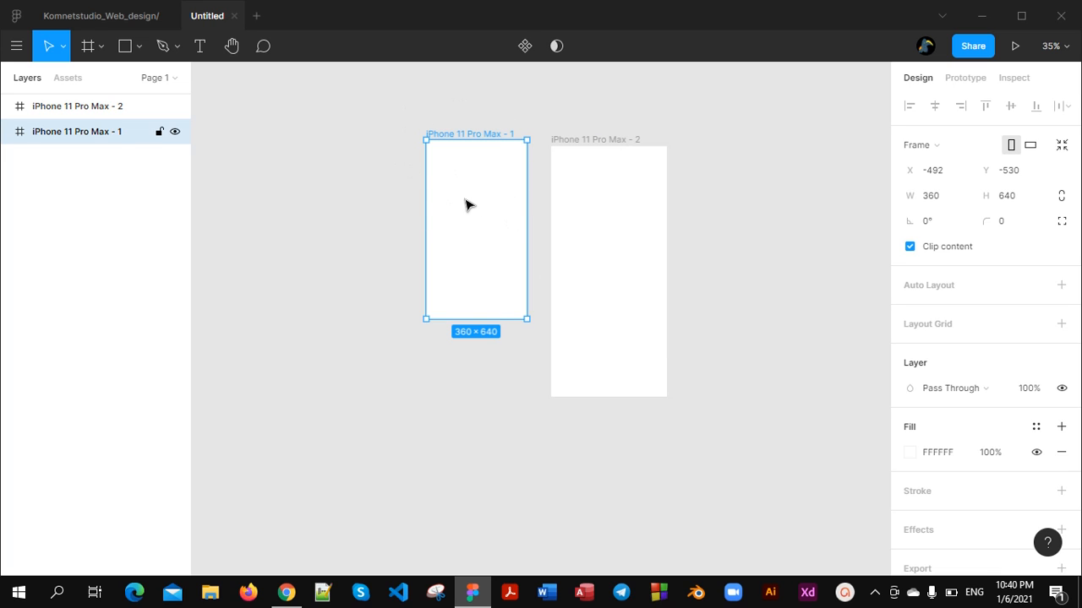
# Create a 360×640 frame from the Android preset and place it to the left of the two iPhone frames
pyautogui.click(101, 48)
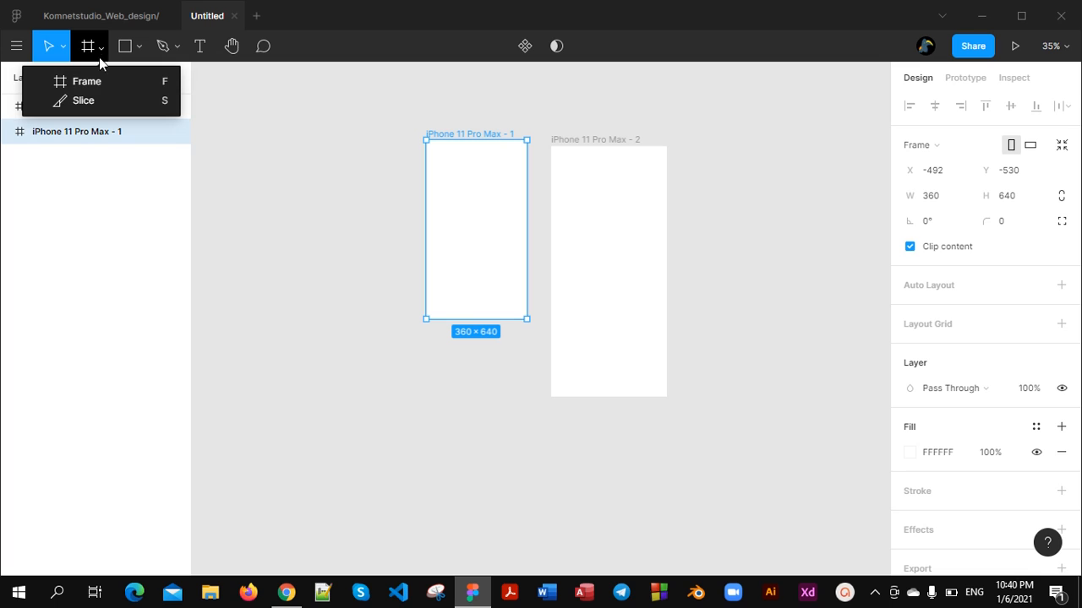
pyautogui.click(94, 85)
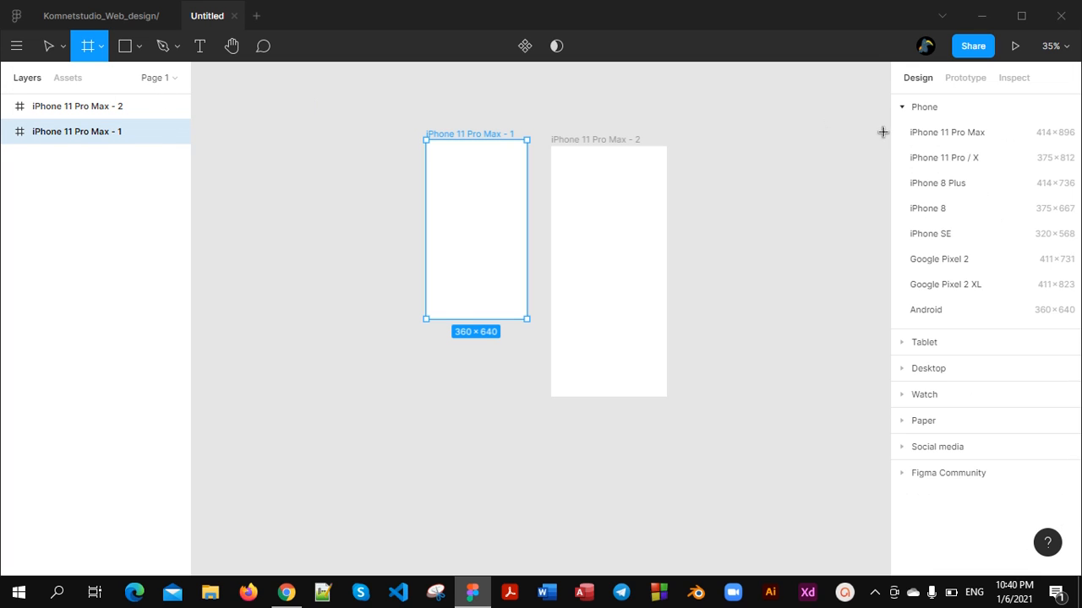
pyautogui.click(932, 311)
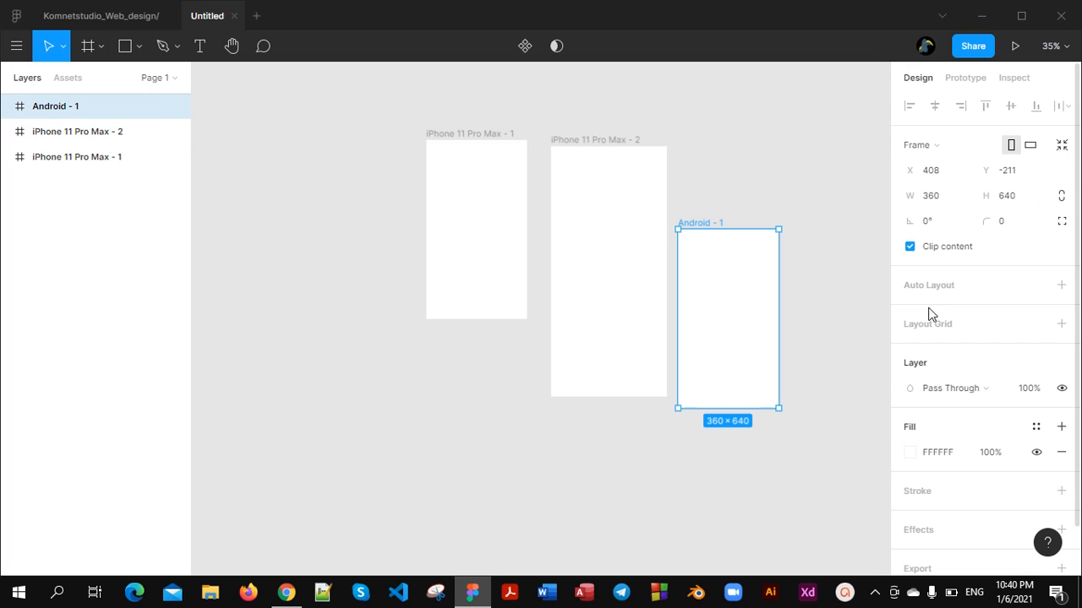
pyautogui.moveTo(736, 289); pyautogui.dragTo(347, 208)
# Examine the names and sizes of the three phone frames on the canvas
pyautogui.scroll(10, 314, 150)
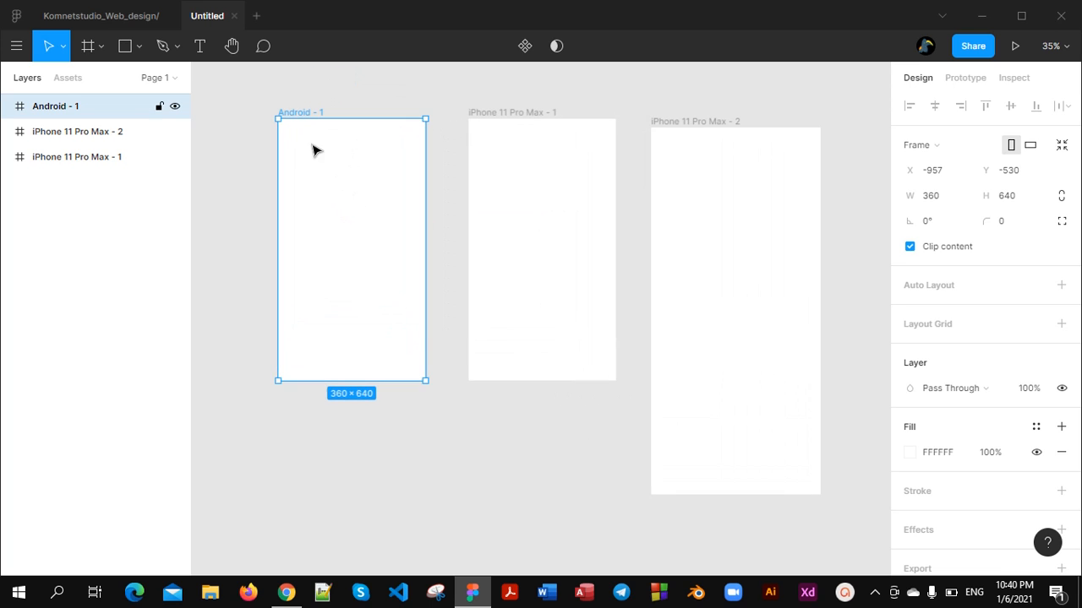
pyautogui.scroll(3, 292, 130)
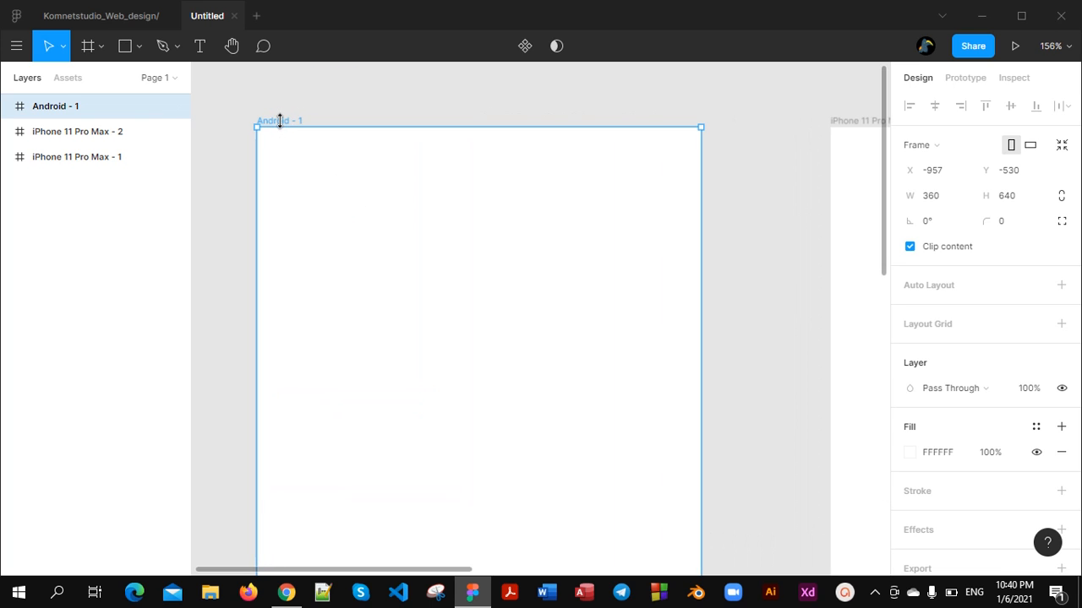
pyautogui.scroll(-5, 280, 121)
pyautogui.scroll(-3, 292, 145)
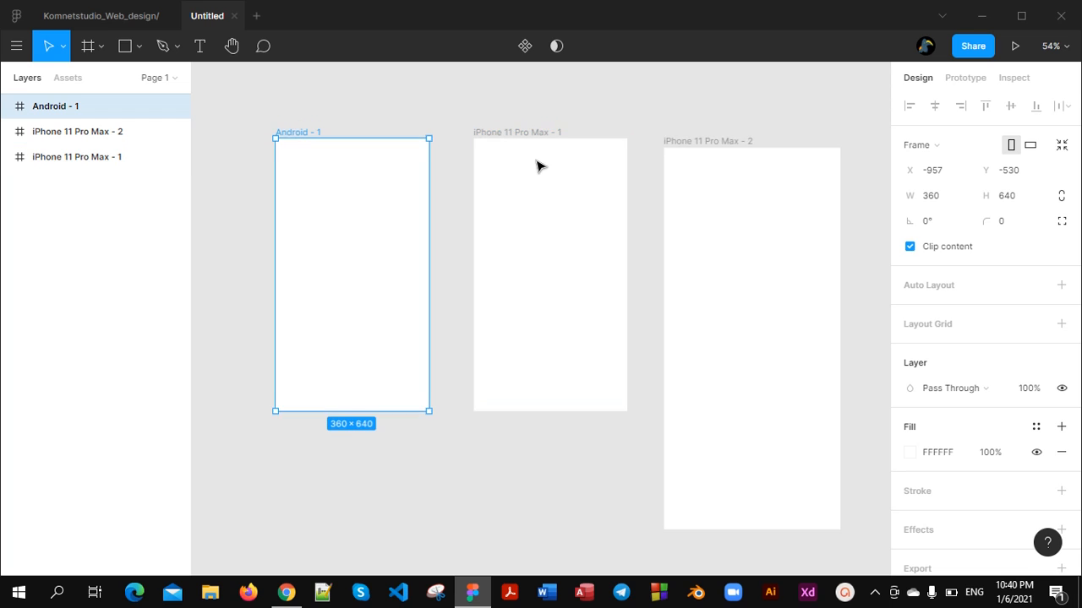
pyautogui.click(538, 164)
pyautogui.scroll(5, 533, 153)
pyautogui.scroll(4, 532, 153)
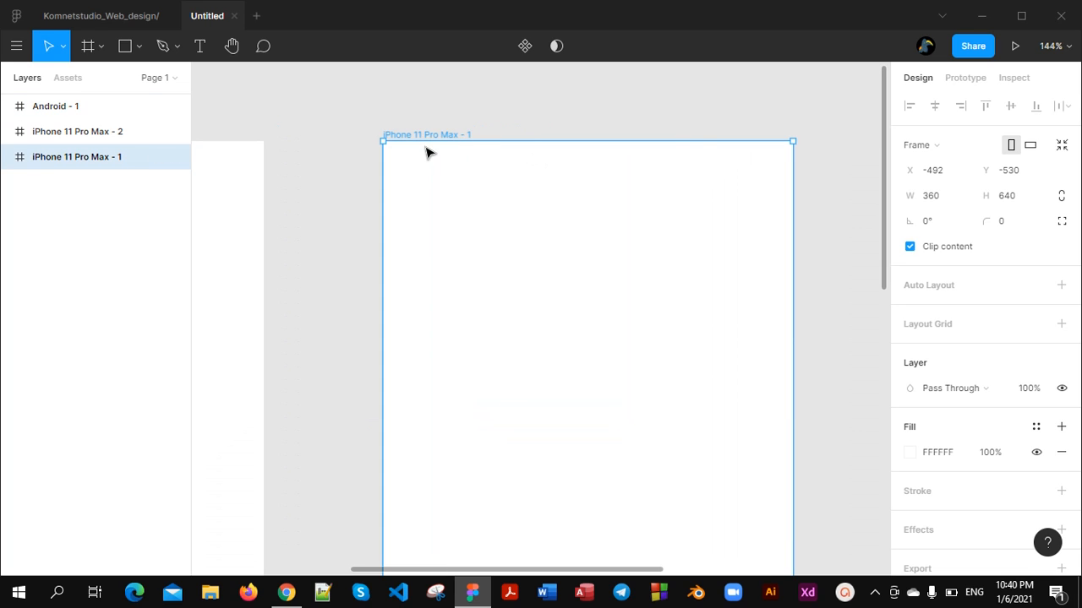
pyautogui.scroll(-10, 514, 212)
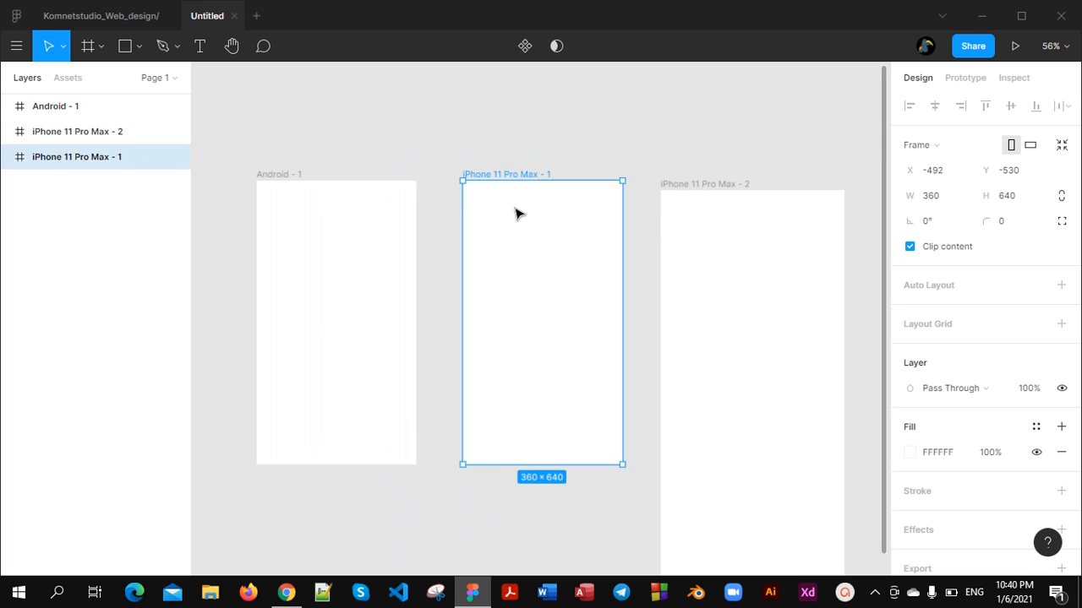
pyautogui.click(696, 234)
pyautogui.scroll(-4, 705, 271)
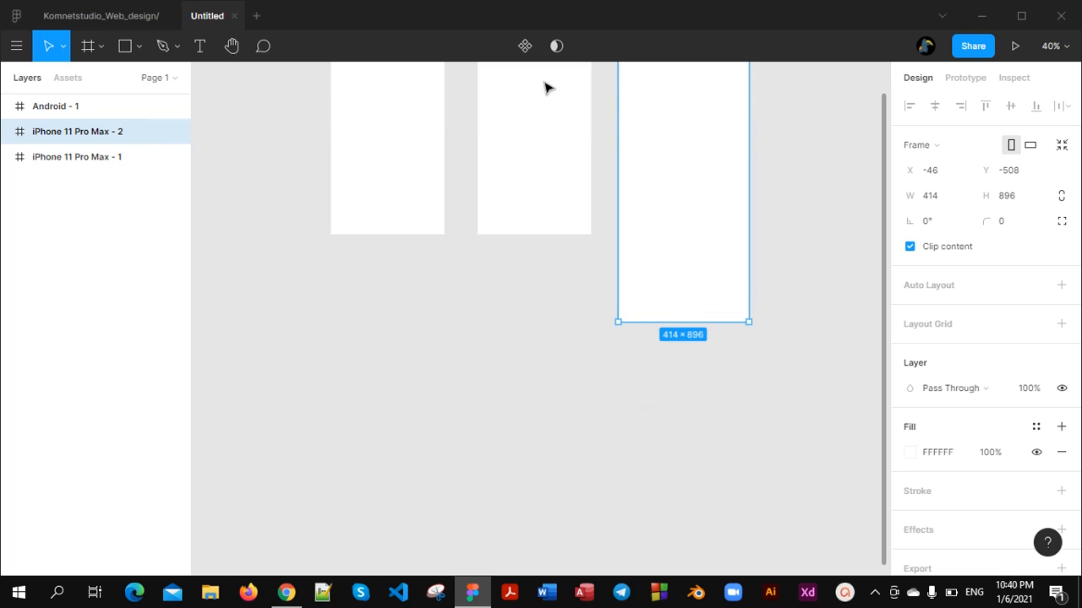
pyautogui.scroll(-1, 566, 165)
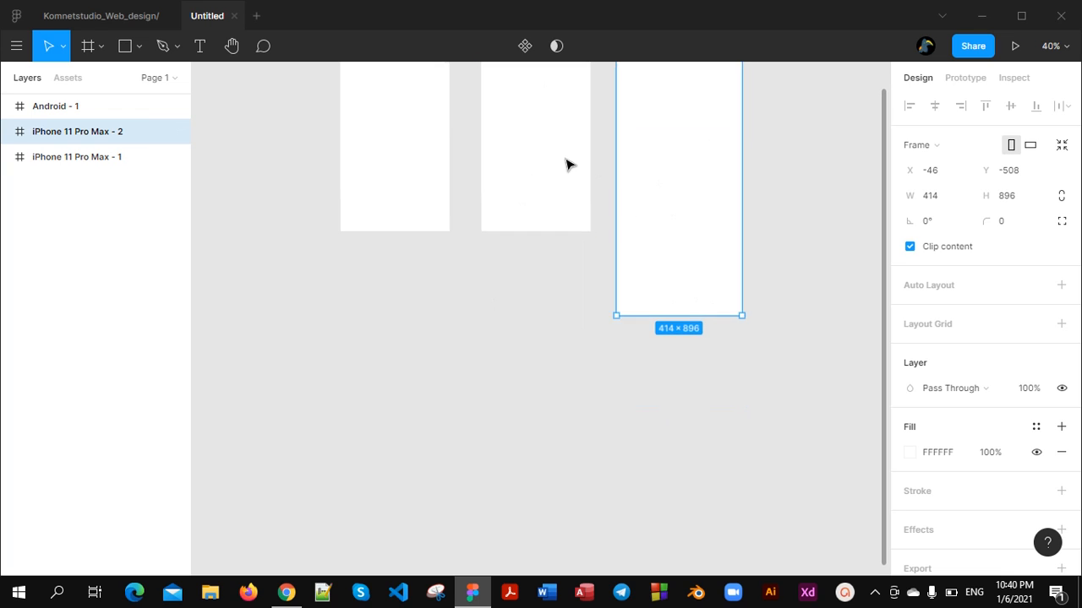
# Create a 1440×1024 frame from the Desktop preset and place it below the phone frames
pyautogui.click(102, 49)
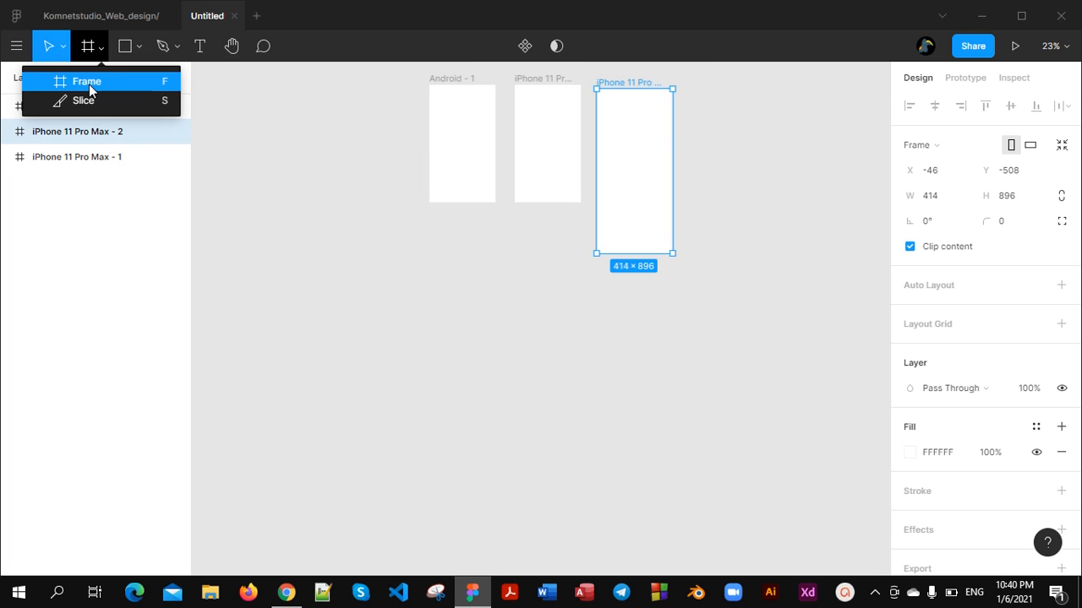
pyautogui.click(89, 84)
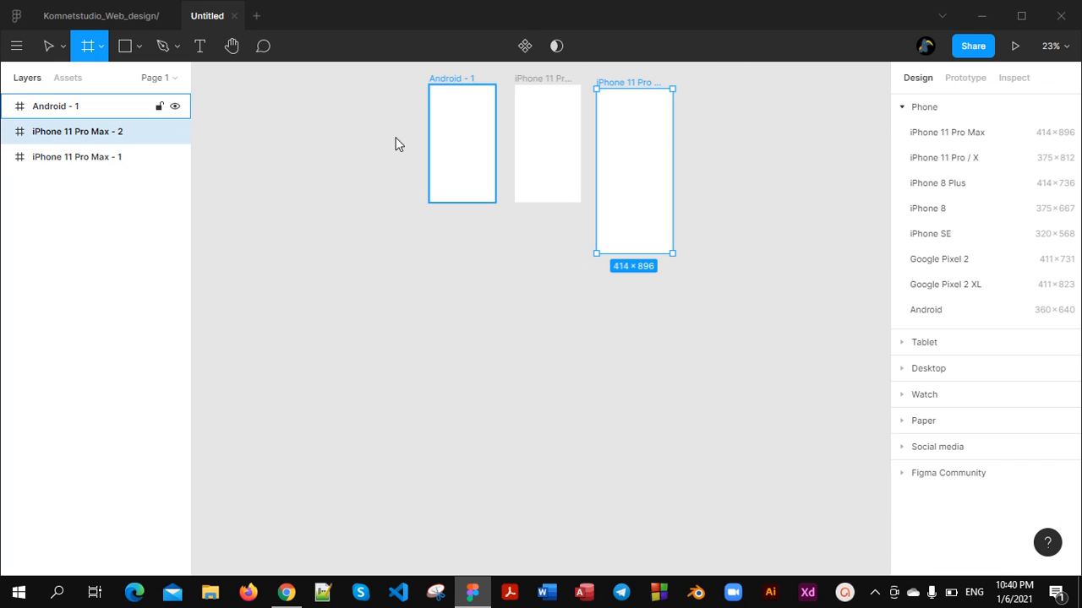
pyautogui.click(903, 369)
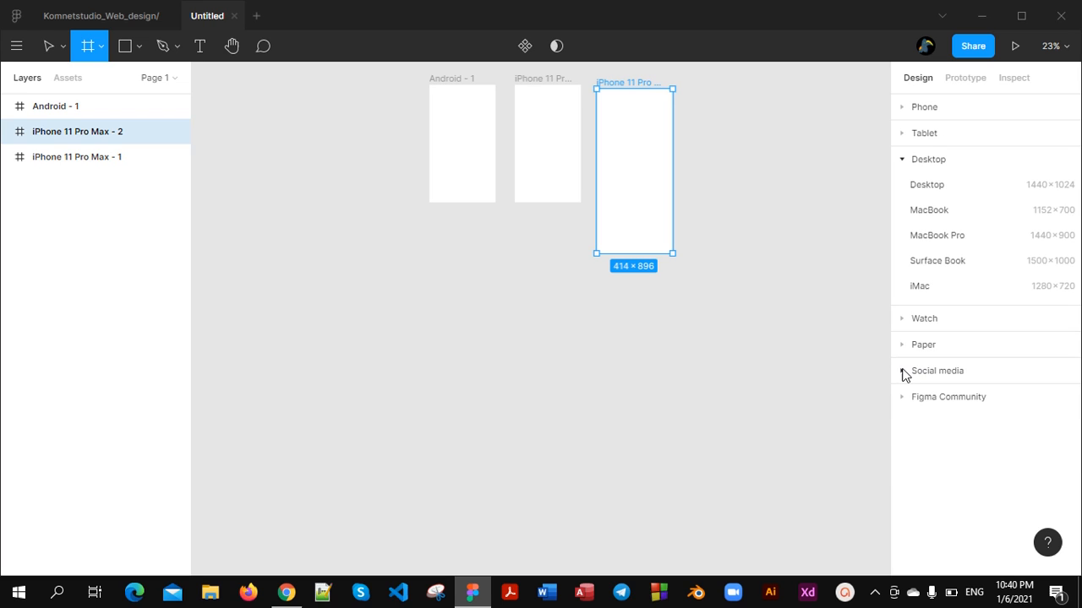
pyautogui.click(931, 188)
pyautogui.moveTo(753, 280); pyautogui.dragTo(458, 327)
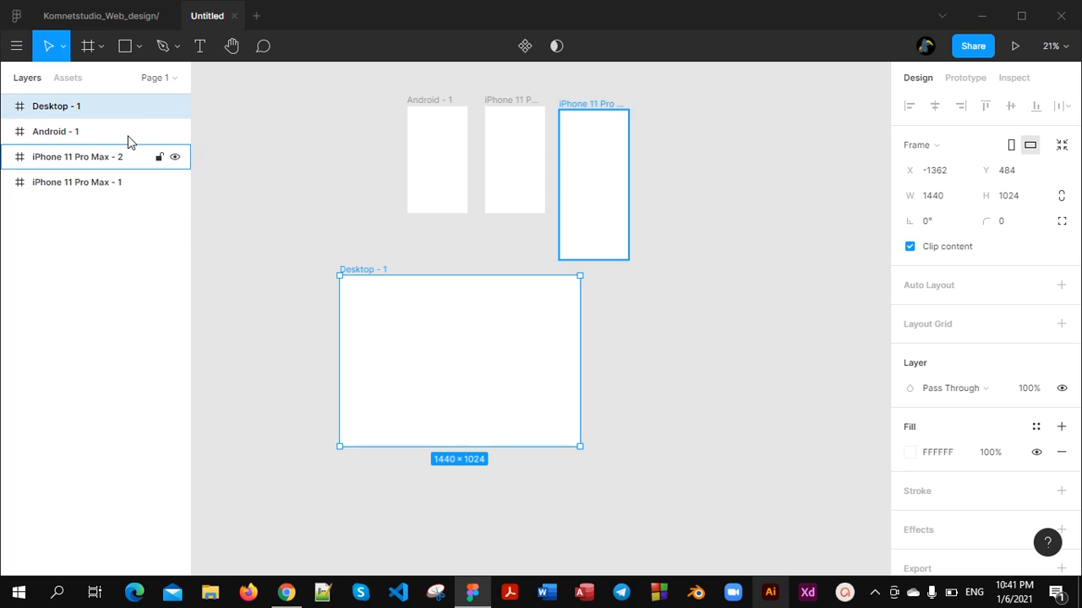
# Rename the Desktop - 1 frame as "LandingPage design"
pyautogui.rightClick(122, 109)
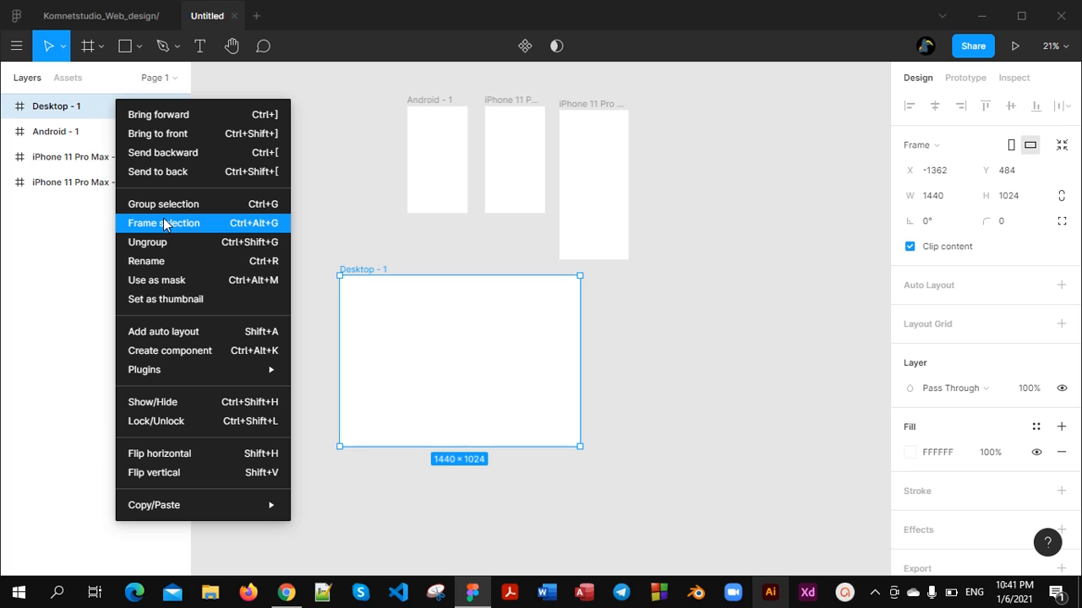
pyautogui.click(158, 262)
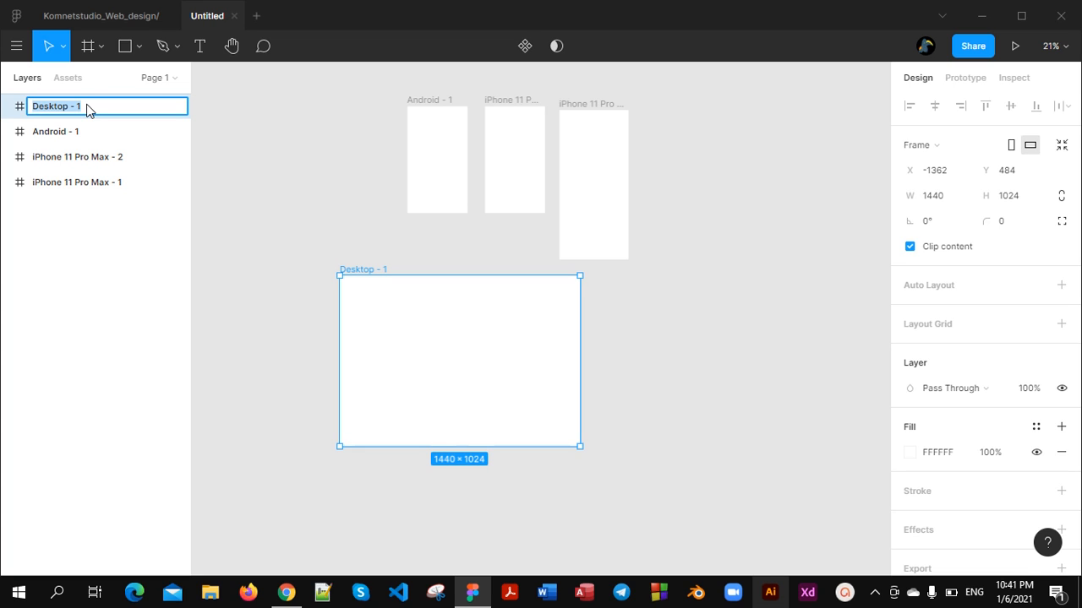
pyautogui.write('LandingPage design')
pyautogui.press('Return')
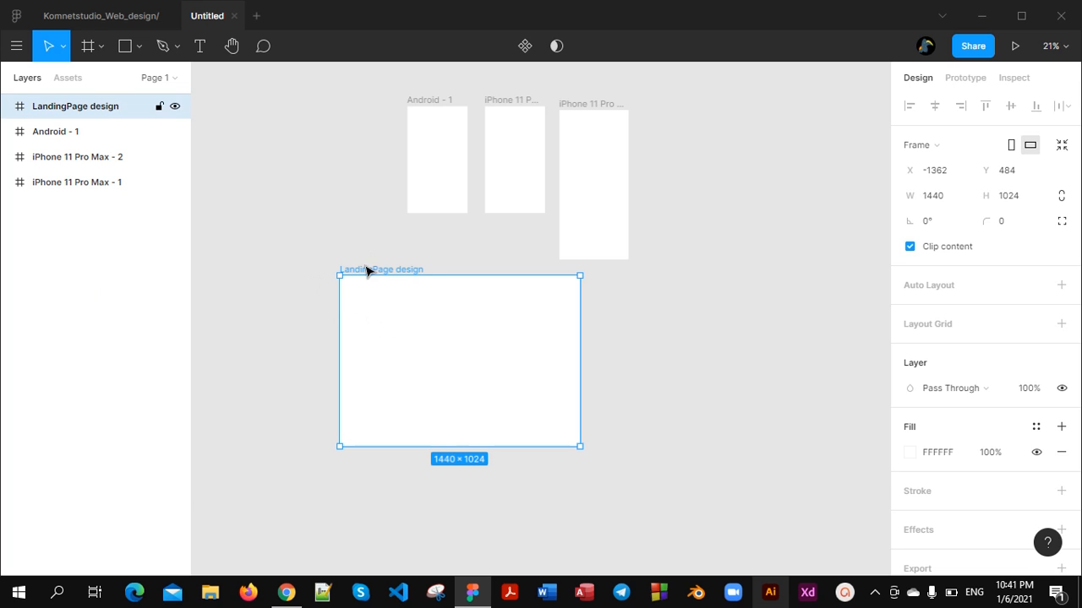
# Set the LandingPage design frame's solid fill to teal 28B4BD at 100% opacity
pyautogui.scroll(5, 372, 279)
pyautogui.scroll(3, 305, 249)
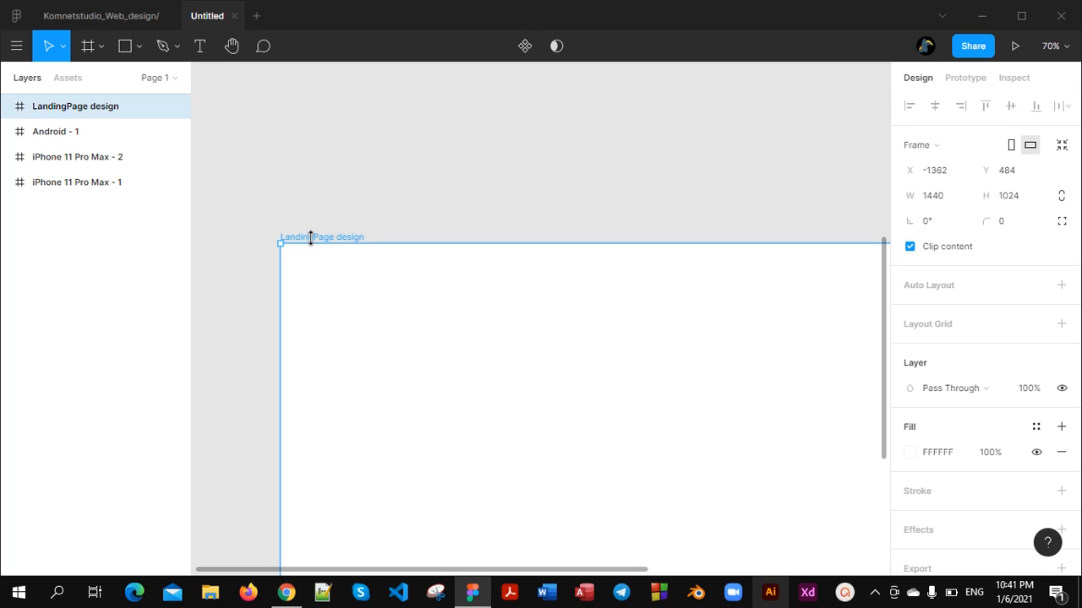
pyautogui.scroll(5, 341, 247)
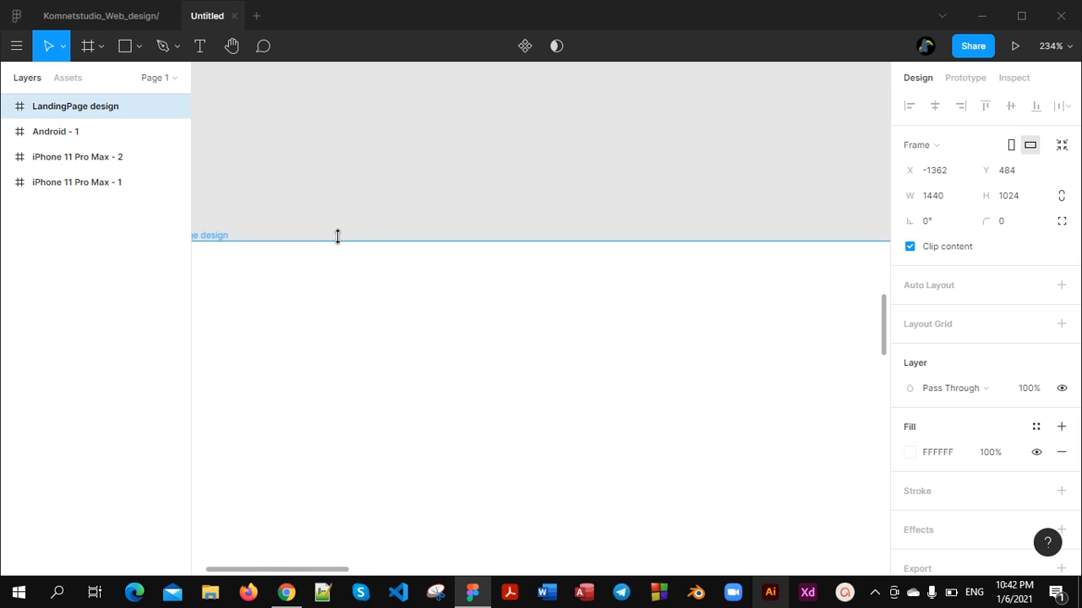
pyautogui.scroll(-7, 338, 245)
pyautogui.scroll(-2, 348, 300)
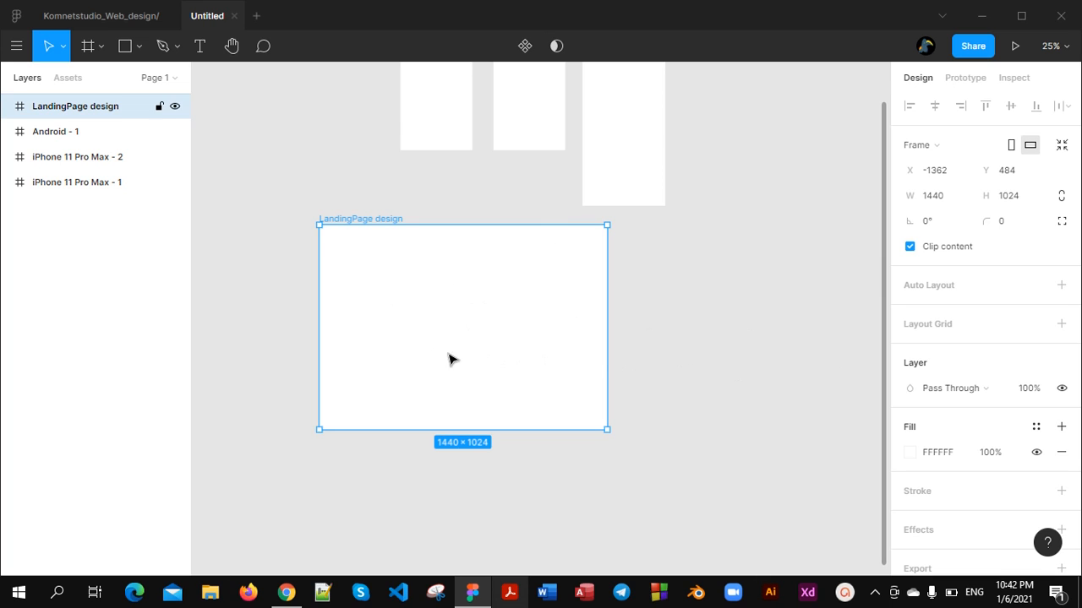
pyautogui.click(909, 456)
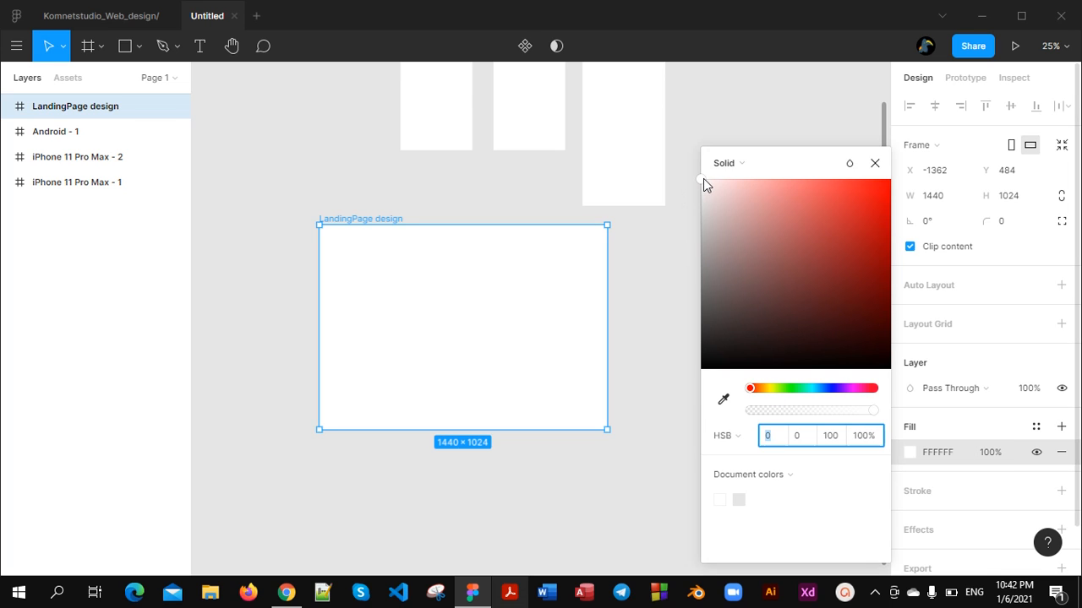
pyautogui.moveTo(746, 208); pyautogui.dragTo(851, 228)
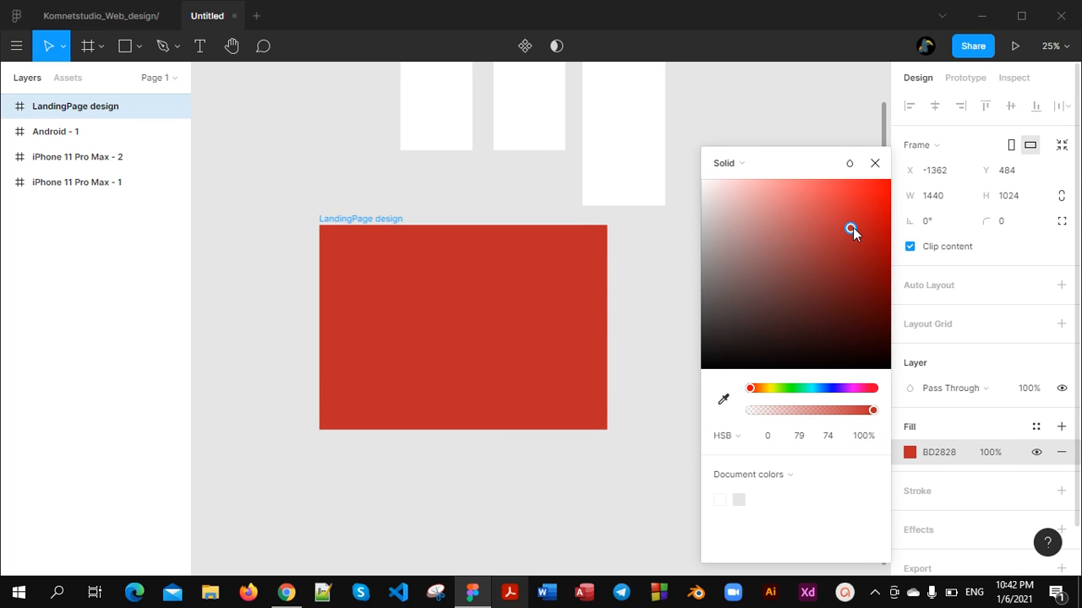
pyautogui.moveTo(752, 389); pyautogui.dragTo(813, 389)
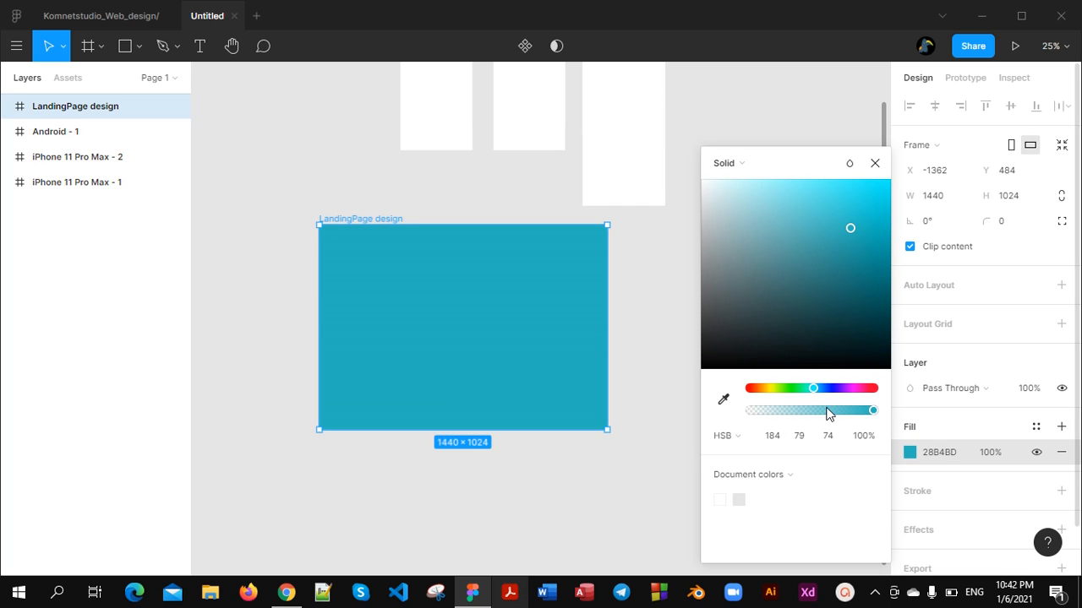
pyautogui.moveTo(828, 414); pyautogui.dragTo(879, 412)
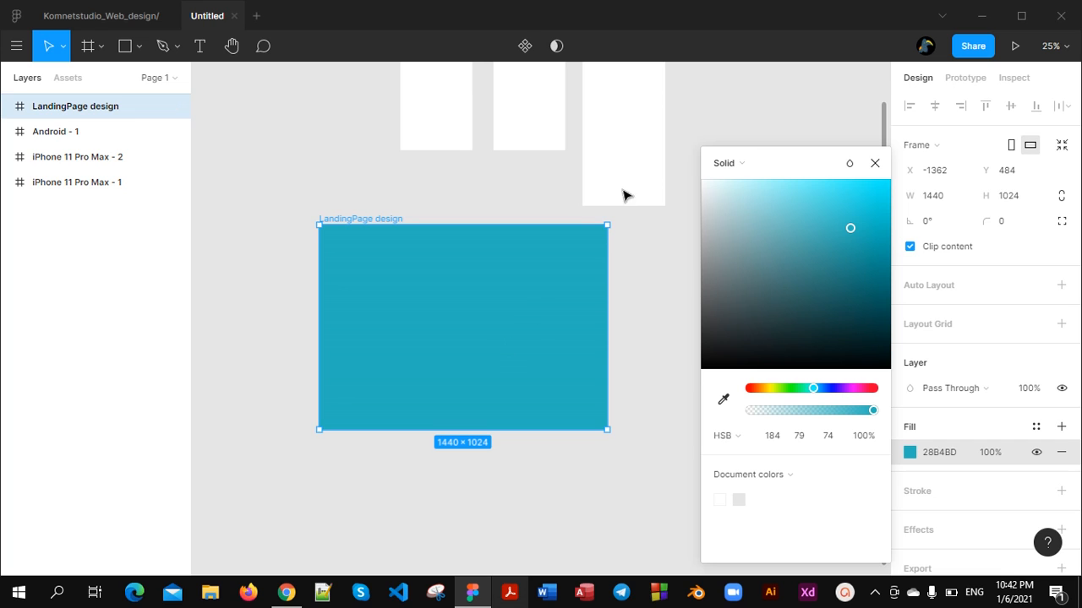
# Change the LandingPage design frame's fill to a linear gradient and add two middle stops, one with hue 338 and one with hue 32
pyautogui.click(746, 164)
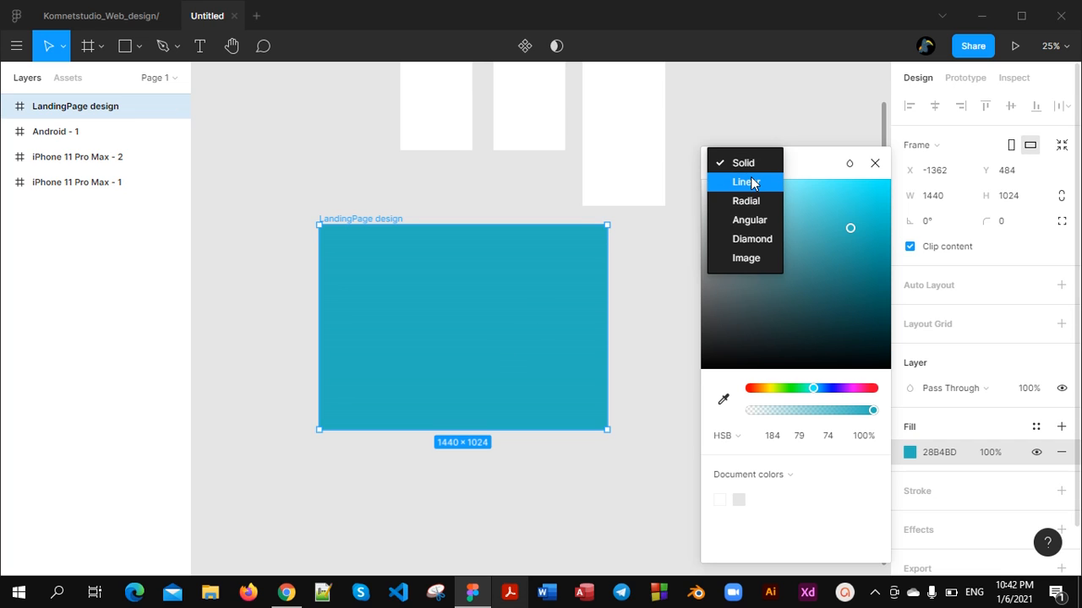
pyautogui.click(750, 181)
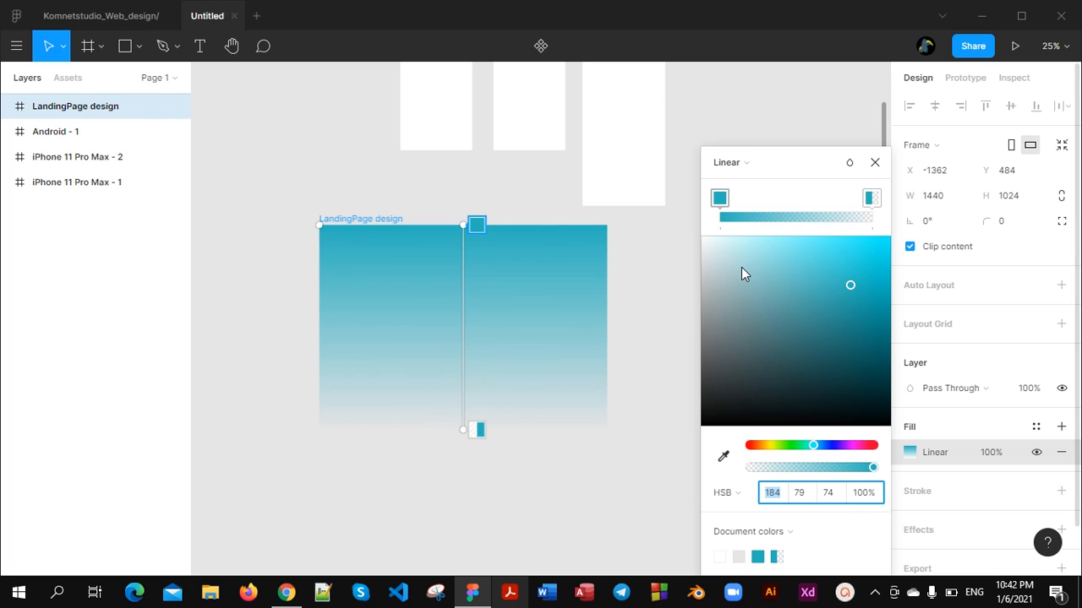
pyautogui.click(743, 217)
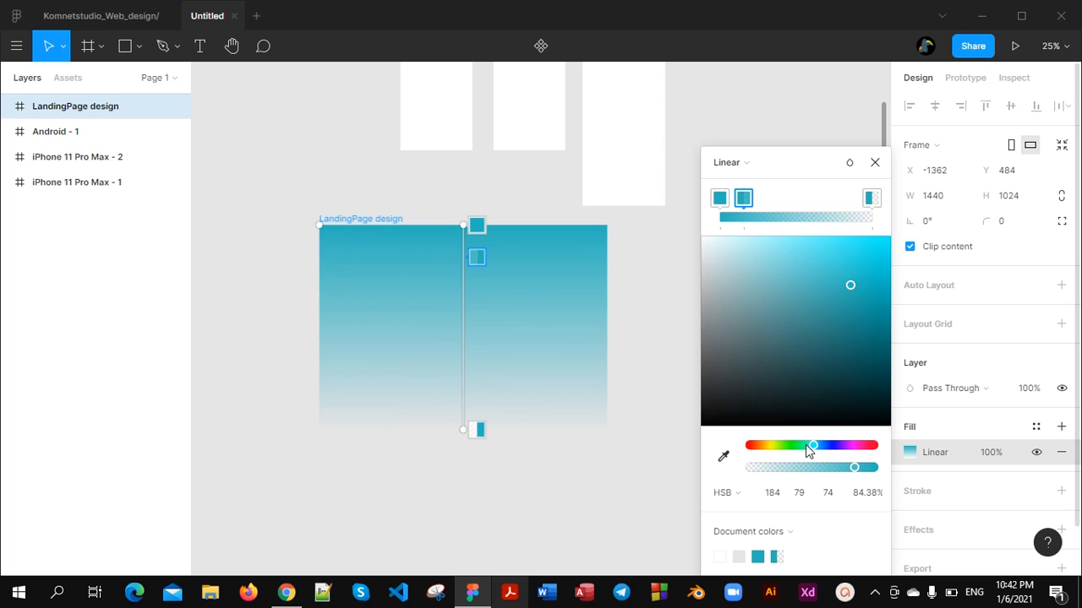
pyautogui.moveTo(805, 446); pyautogui.dragTo(867, 446)
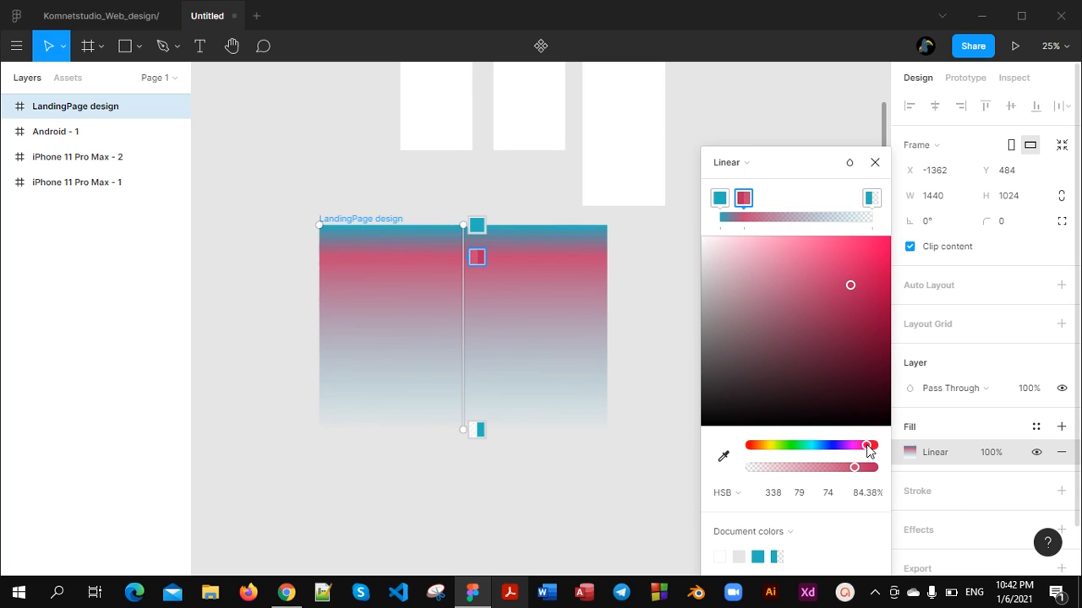
pyautogui.click(773, 218)
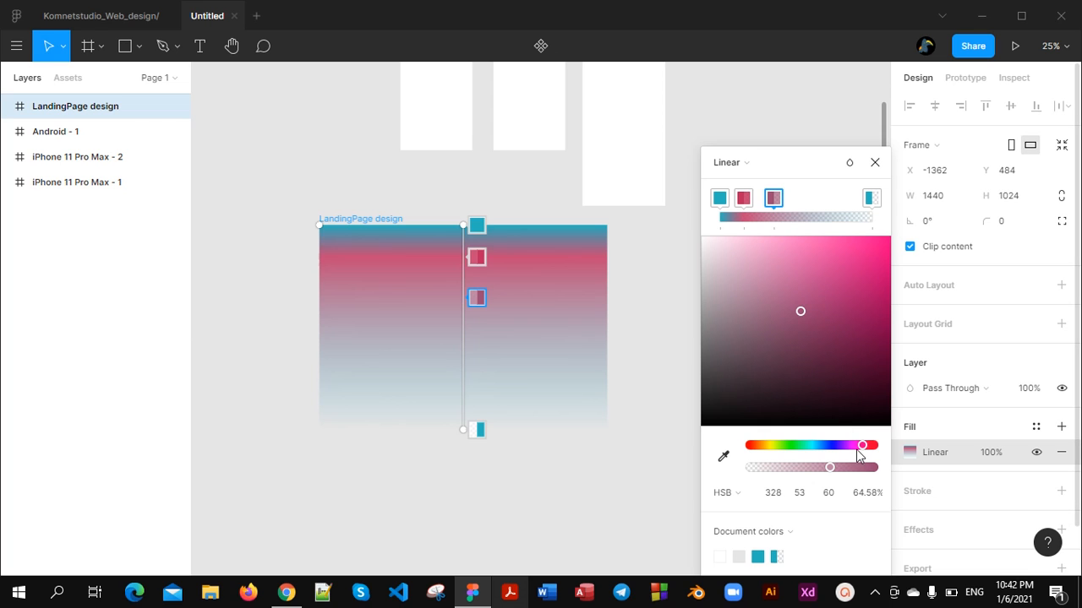
pyautogui.moveTo(862, 446); pyautogui.dragTo(762, 438)
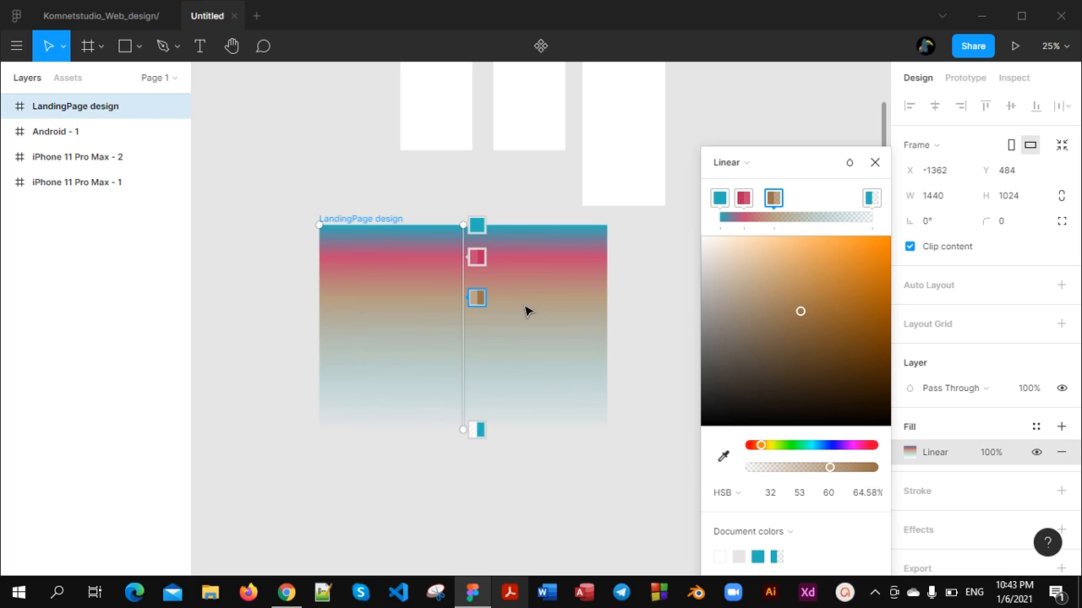
# Recolour the gradient's third stop with white sampled from the tall iPhone frame using the eyedropper
pyautogui.click(724, 459)
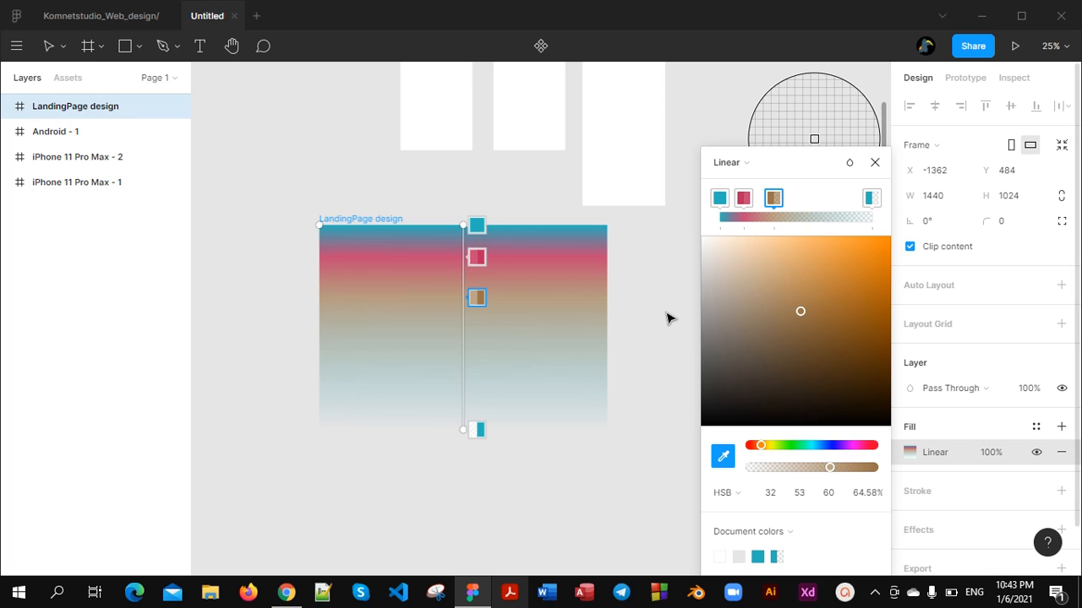
pyautogui.click(637, 141)
pyautogui.scroll(4, 641, 137)
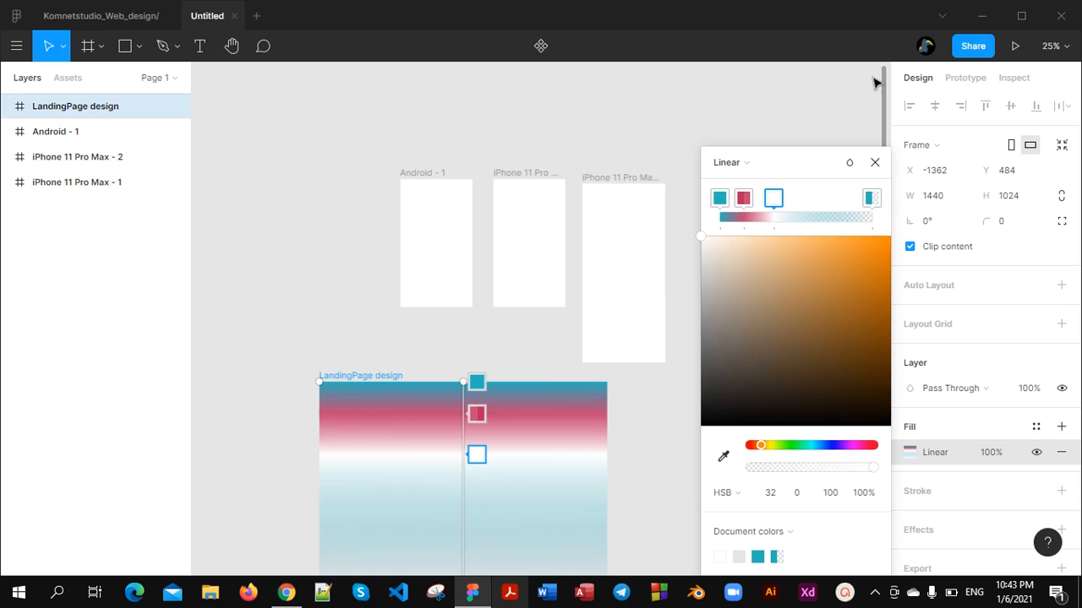
# Switch the LandingPage design frame's fill back to solid with a hue of 274
pyautogui.click(734, 162)
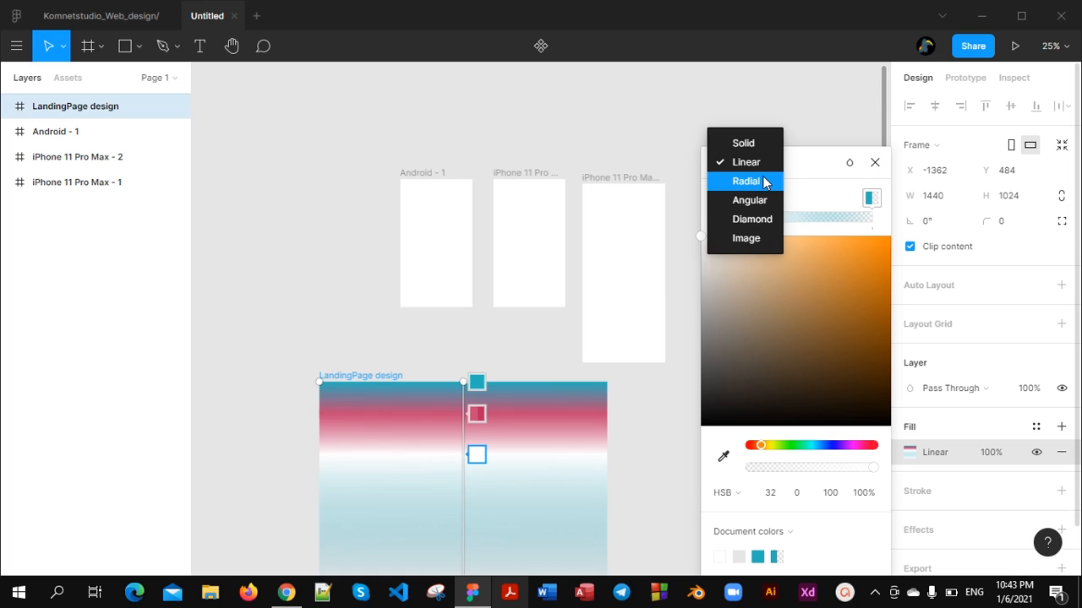
pyautogui.click(736, 140)
pyautogui.write('274')
pyautogui.press('Return')
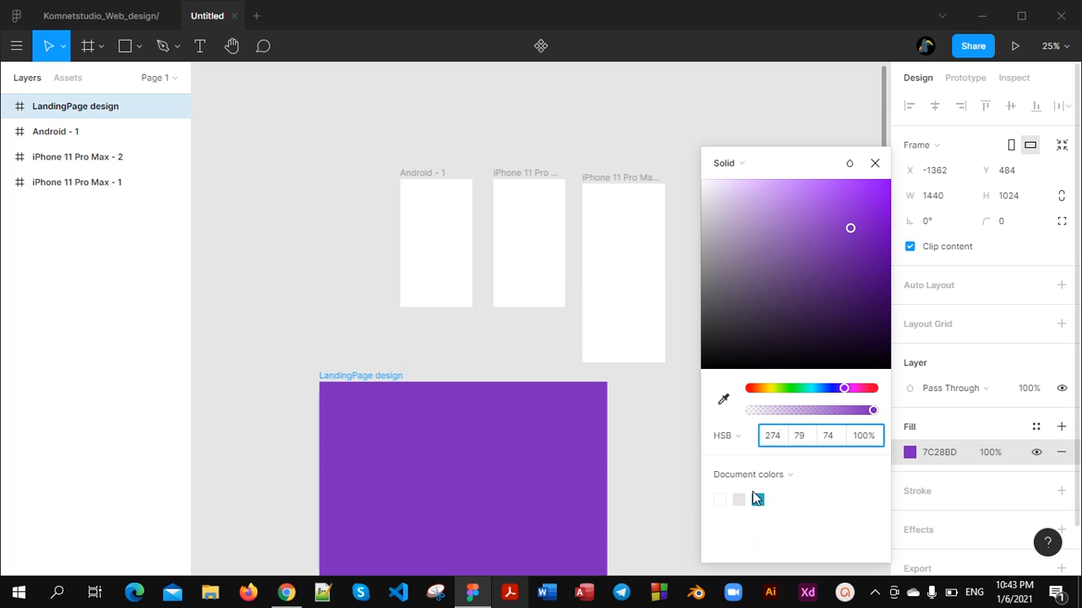
# Sample white from the canvas for the LandingPage design fill and shift the colour to muted purple 9172A9
pyautogui.click(723, 398)
pyautogui.click(607, 195)
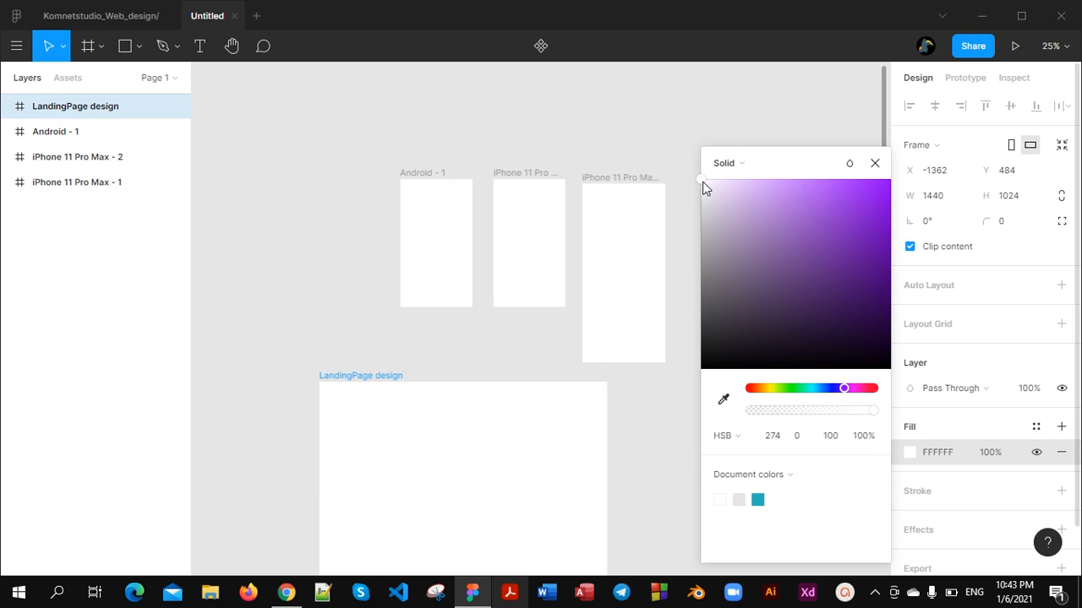
pyautogui.moveTo(706, 188); pyautogui.dragTo(762, 244)
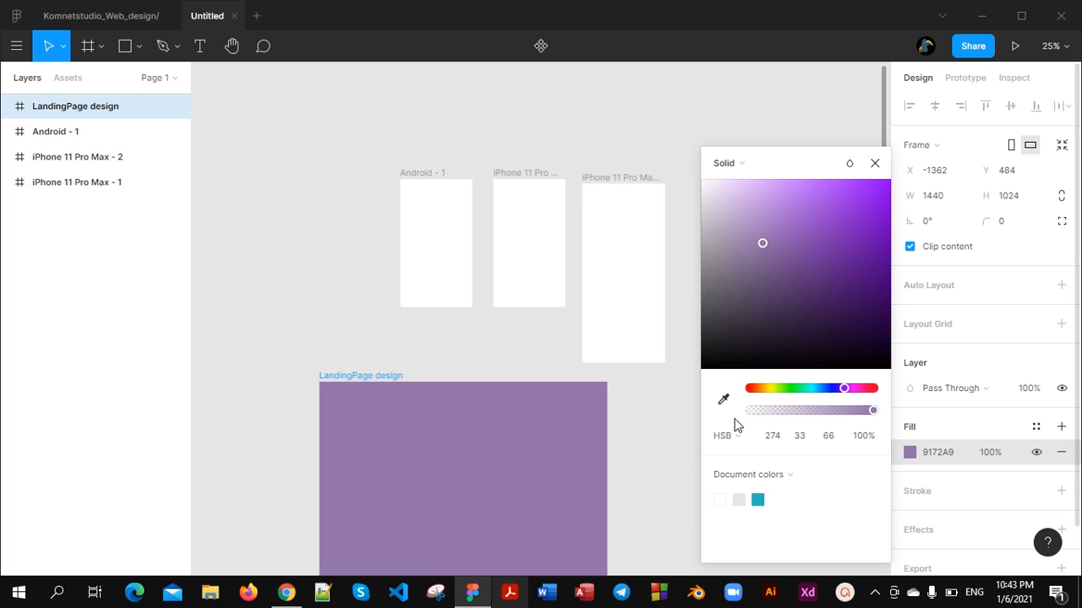
pyautogui.click(876, 161)
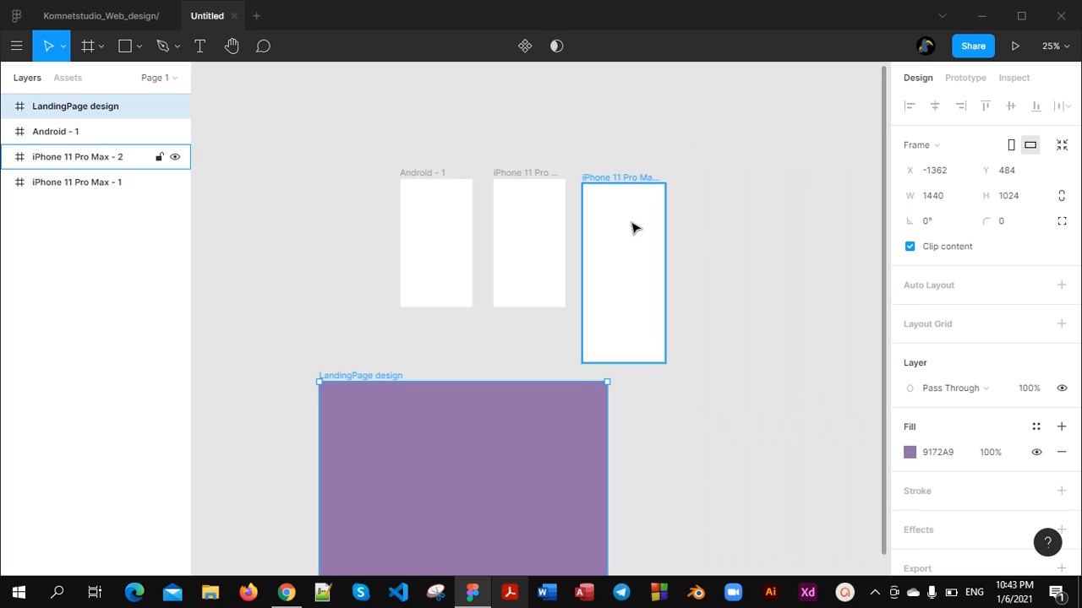
# Fill the tall iPhone 11 Pro Max - 2 frame with purple 9172A9 sampled from the LandingPage design frame
pyautogui.click(634, 226)
pyautogui.scroll(-2, 779, 321)
pyautogui.click(910, 452)
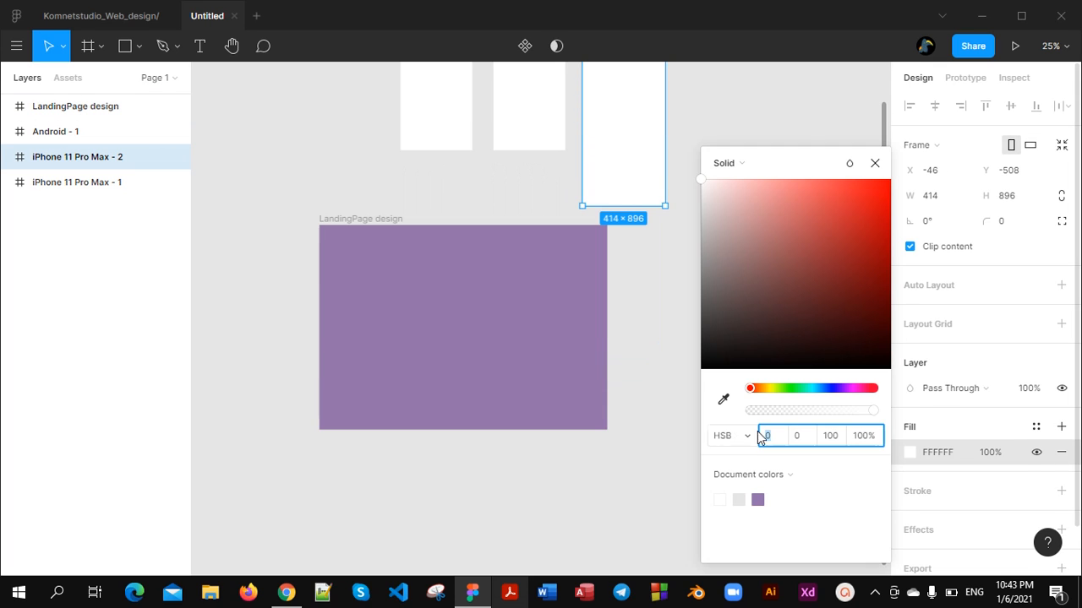
pyautogui.click(723, 399)
pyautogui.click(564, 295)
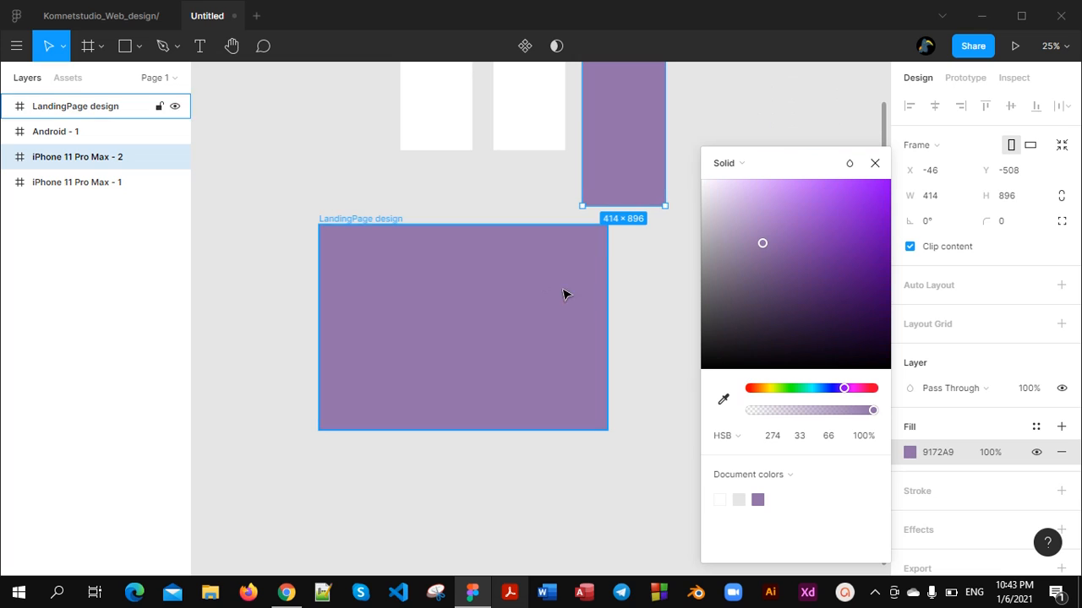
pyautogui.click(876, 161)
# Select all three phone frames and replace their white selection colour with purple 9172A9 sampled from the LandingPage design frame
pyautogui.scroll(2, 668, 245)
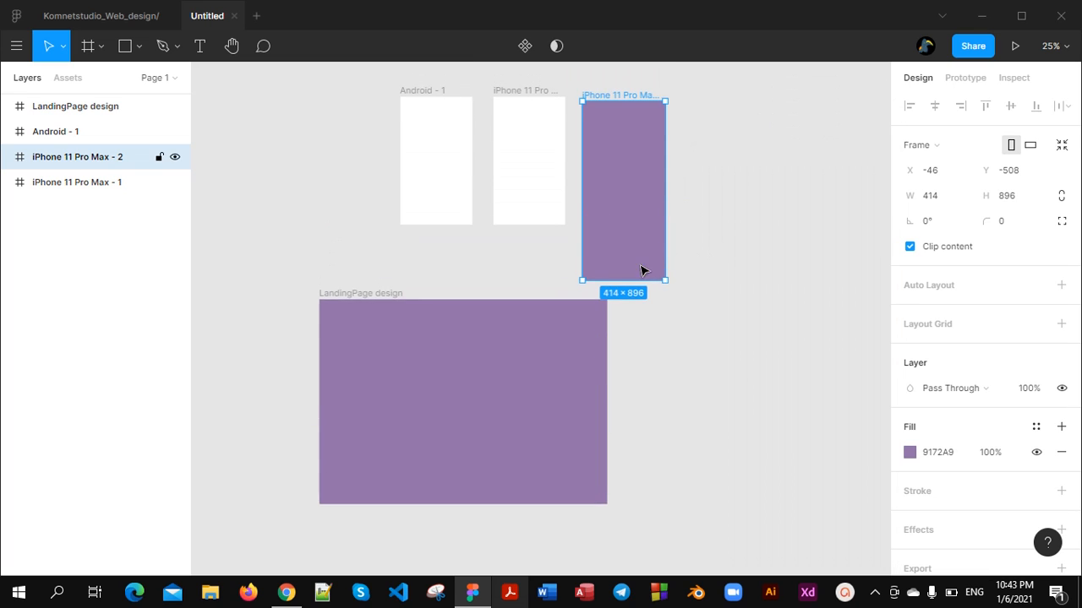
pyautogui.scroll(1, 641, 270)
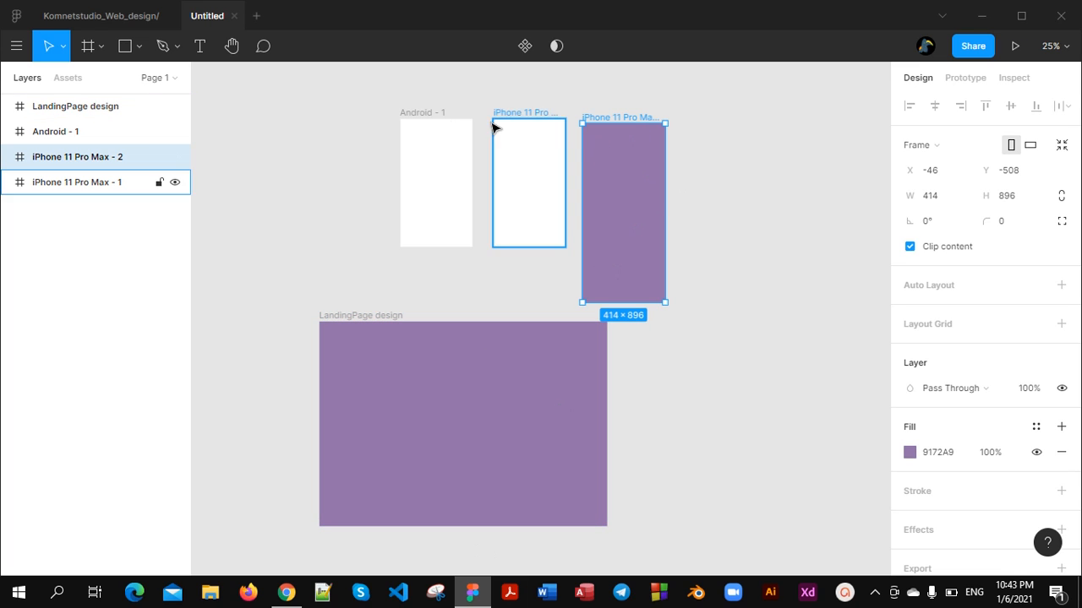
pyautogui.moveTo(367, 103); pyautogui.dragTo(714, 245)
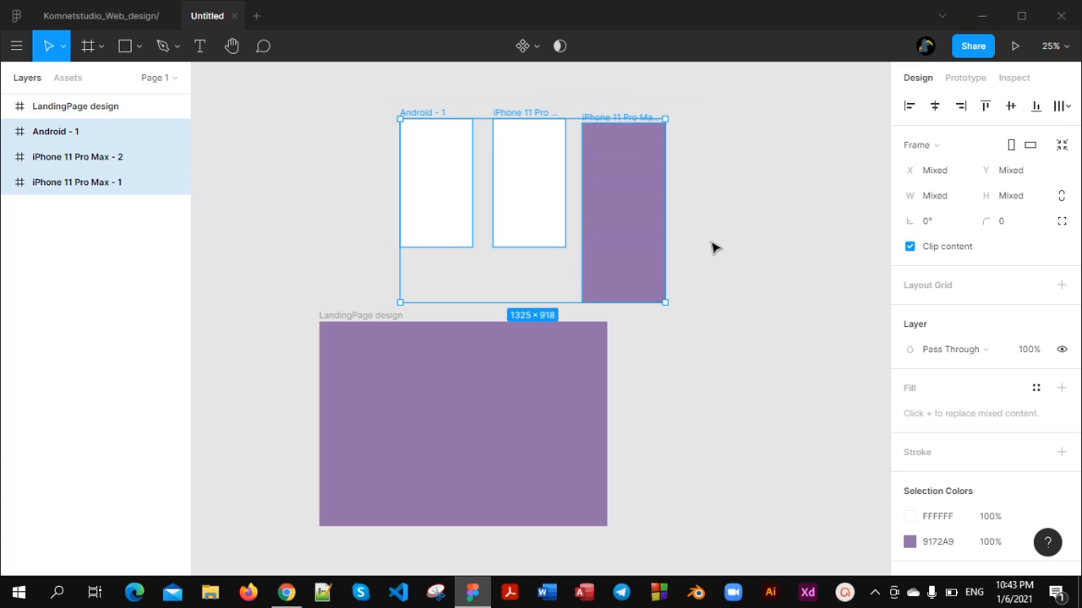
pyautogui.click(909, 517)
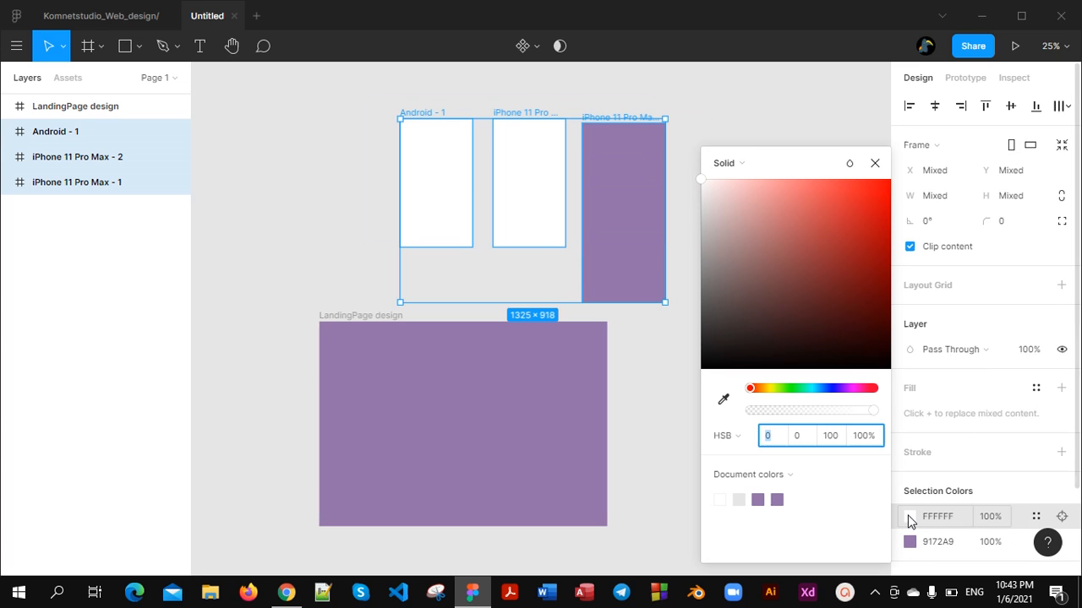
pyautogui.click(725, 398)
pyautogui.click(517, 432)
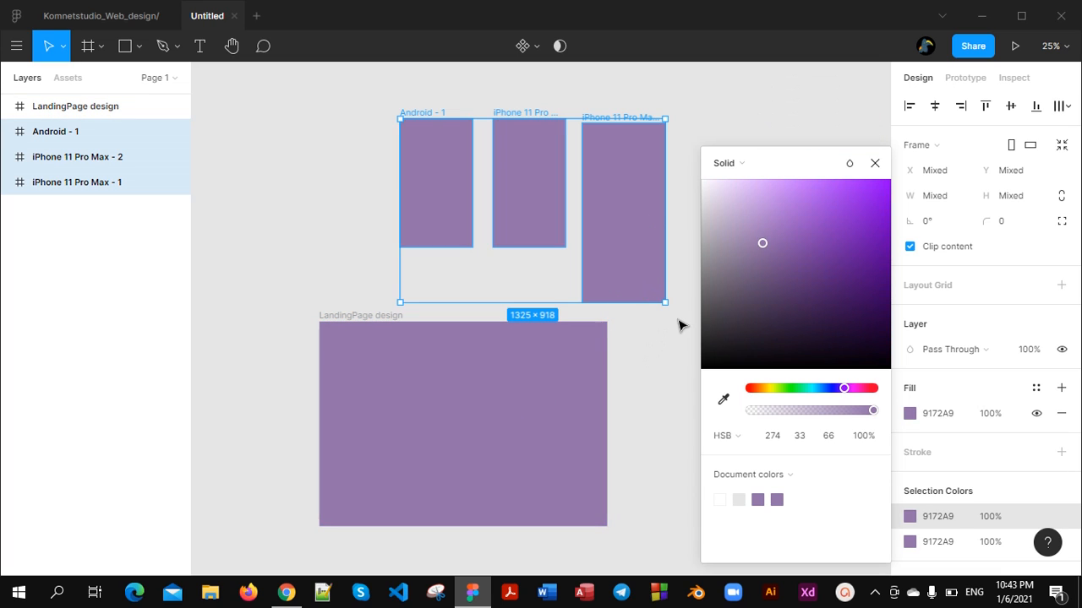
pyautogui.click(874, 163)
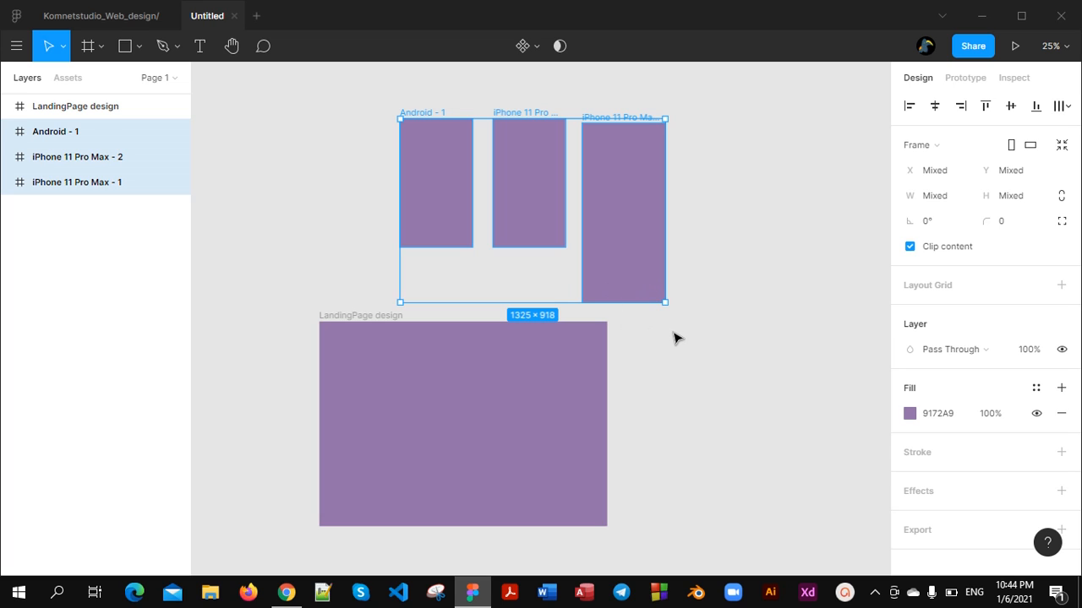
# Undo the recolouring of the two white phone frames and the selection of all three phone frames
pyautogui.hotkey('ctrl', 'z')
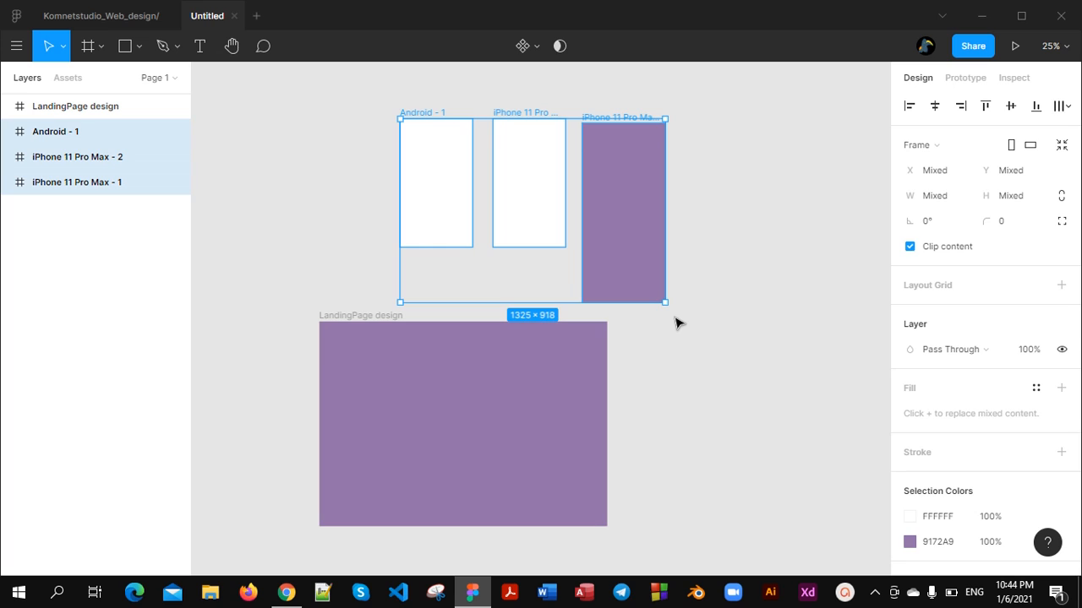
pyautogui.hotkey('ctrl', 'z')
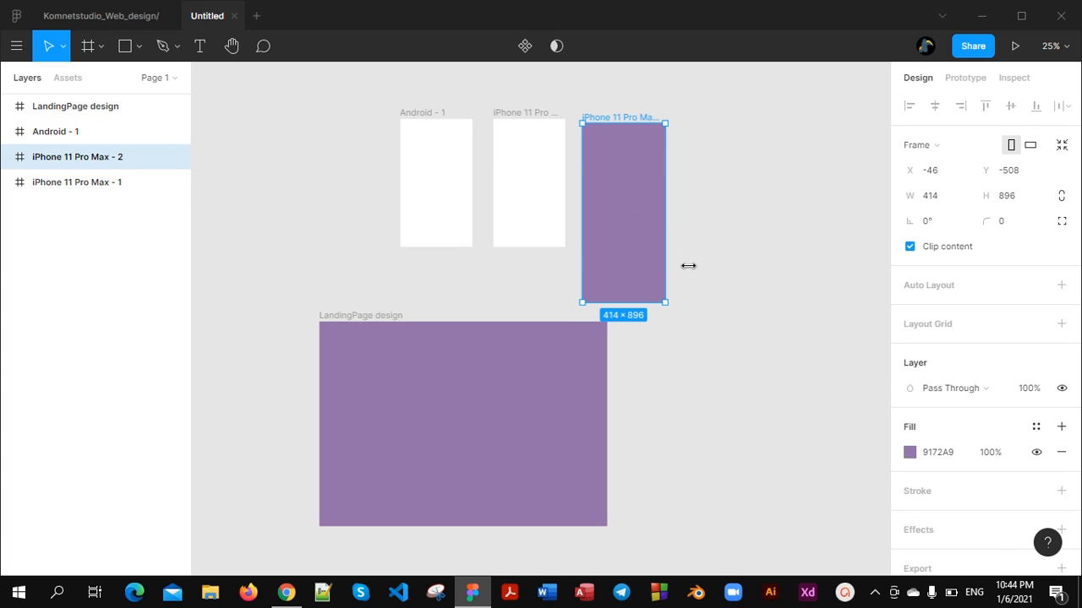
# Rename the untitled file as Landing_Page_Design
pyautogui.click(794, 326)
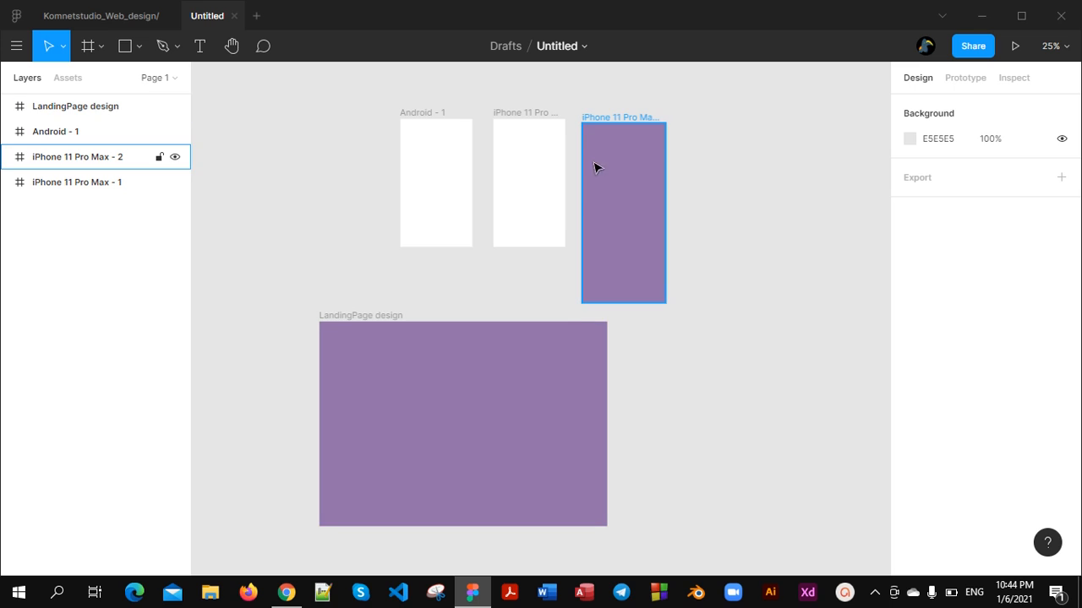
pyautogui.click(583, 50)
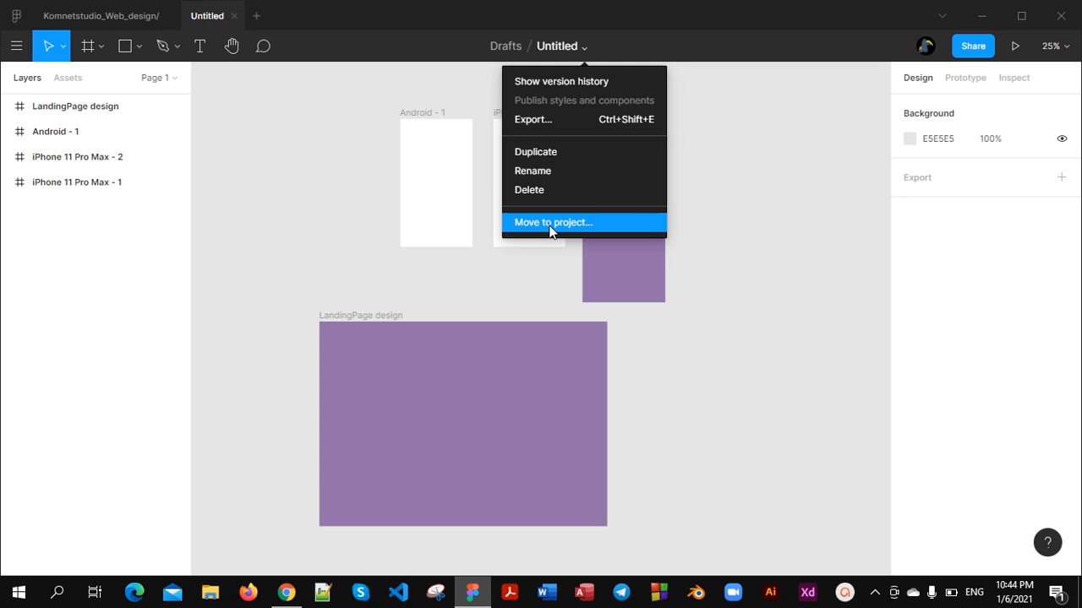
pyautogui.click(554, 173)
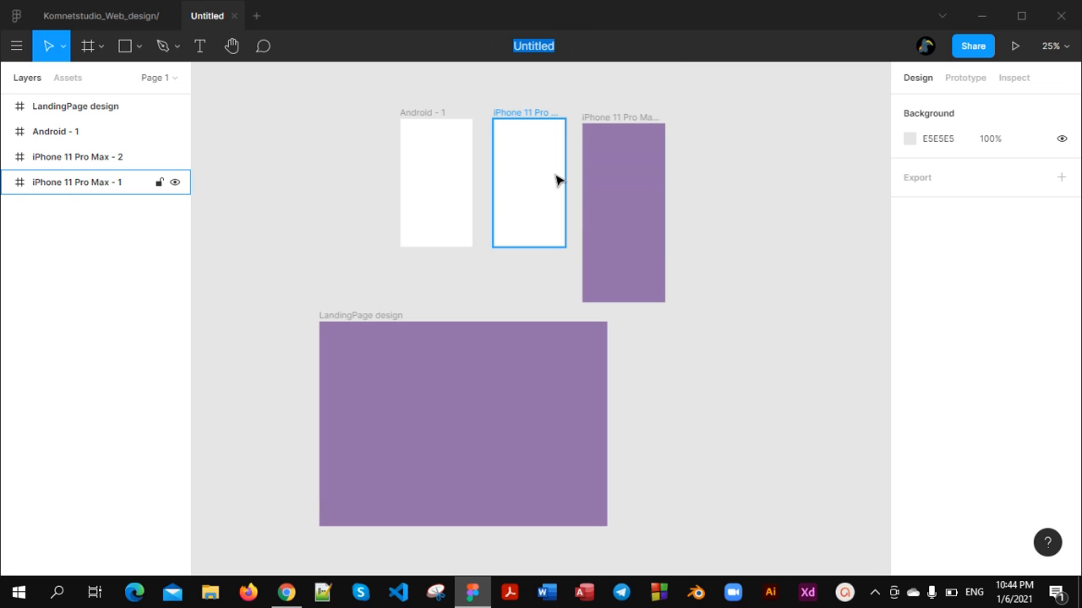
pyautogui.write('Landing_Page')
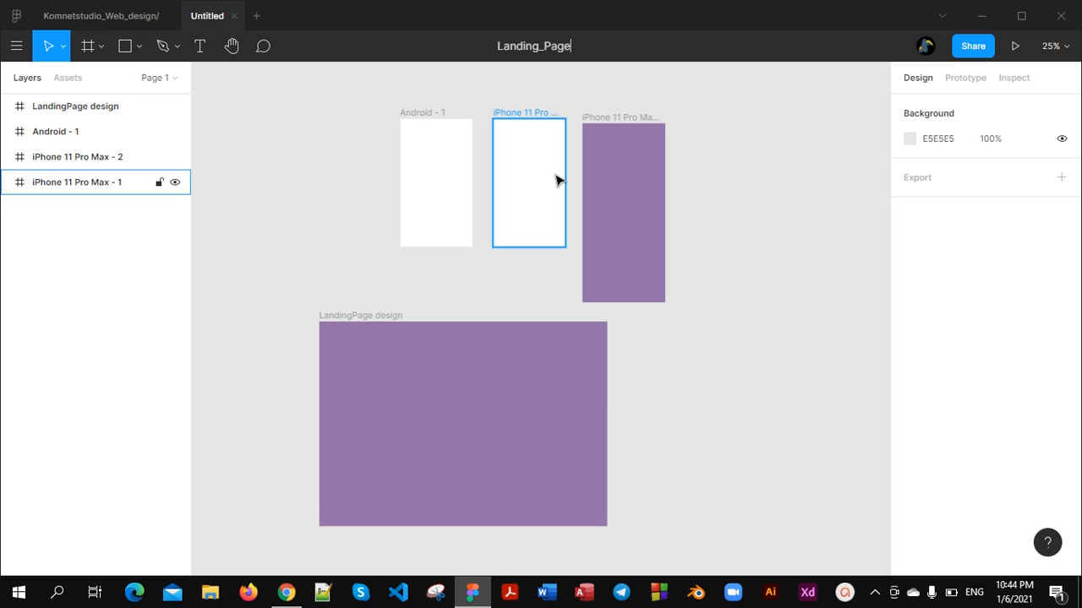
pyautogui.write('_Design')
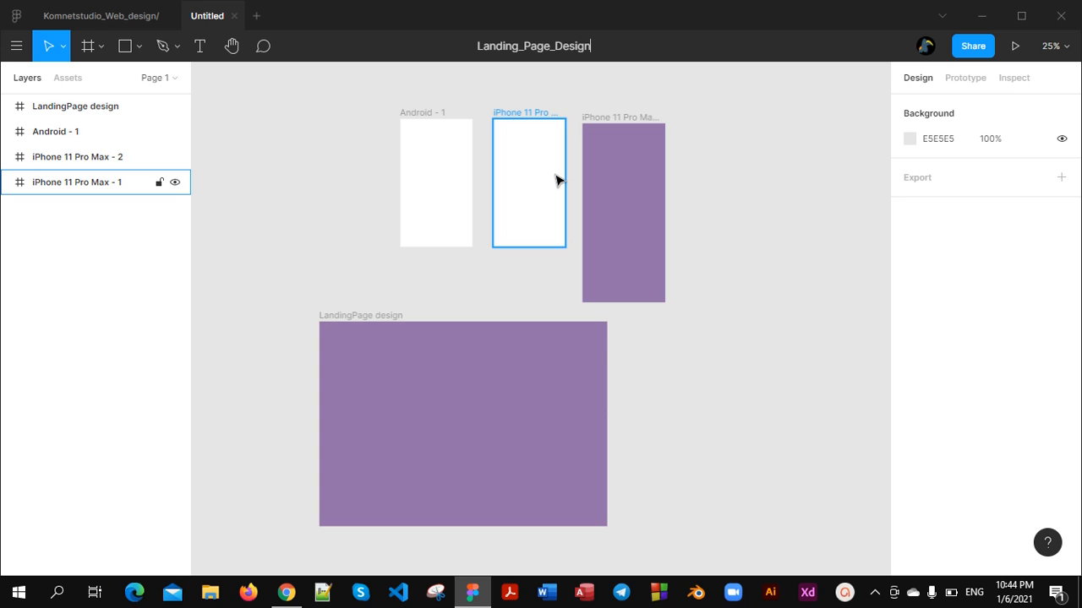
pyautogui.press('Return')
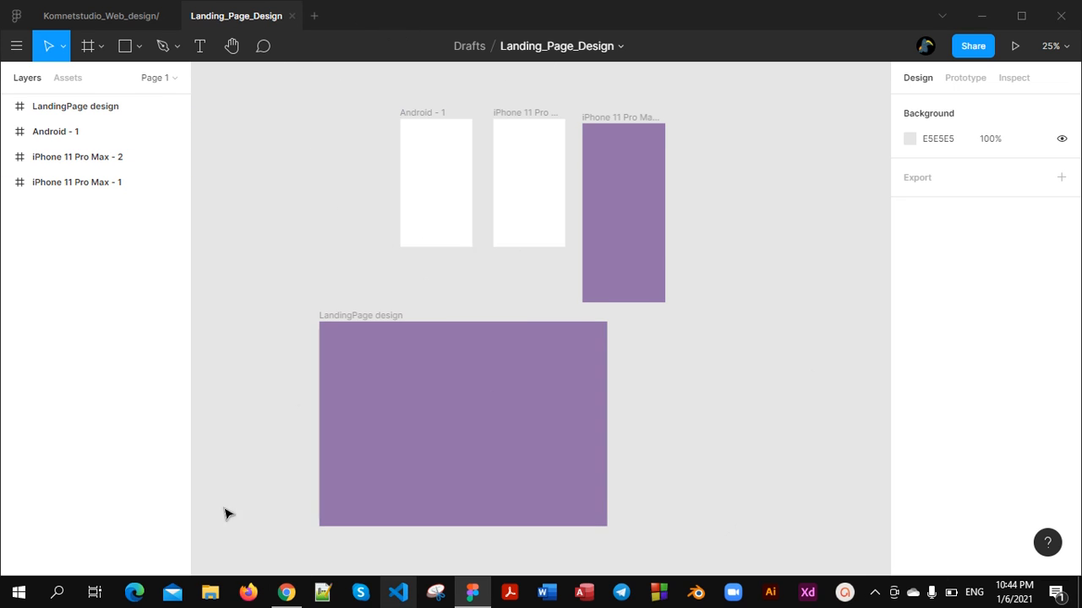
pyautogui.scroll(-1, 405, 391)
pyautogui.scroll(5, 406, 392)
pyautogui.scroll(1, 406, 393)
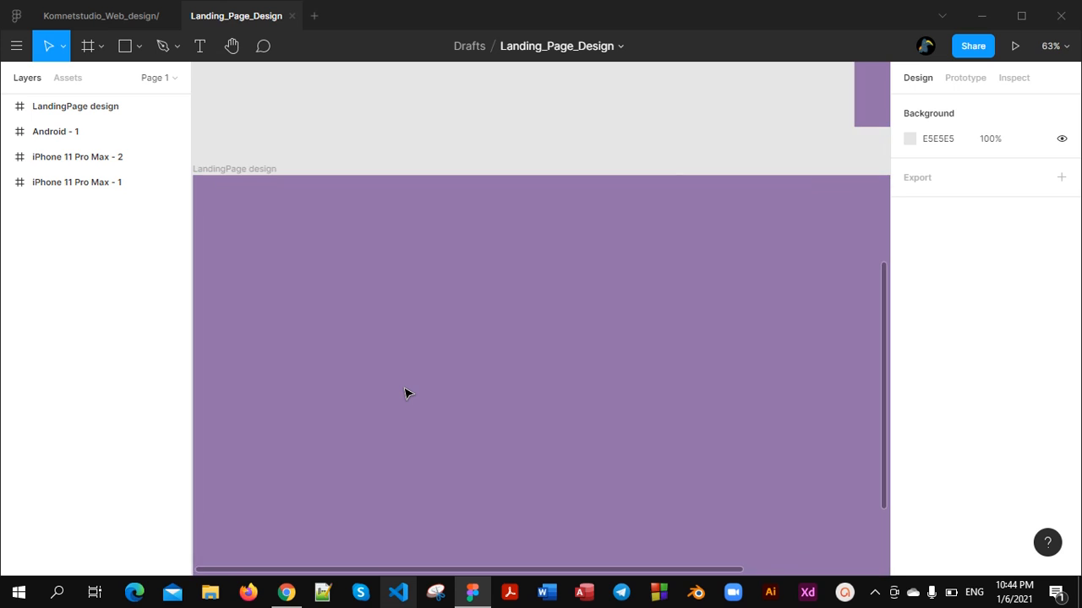
pyautogui.scroll(-2, 406, 393)
pyautogui.click(409, 397)
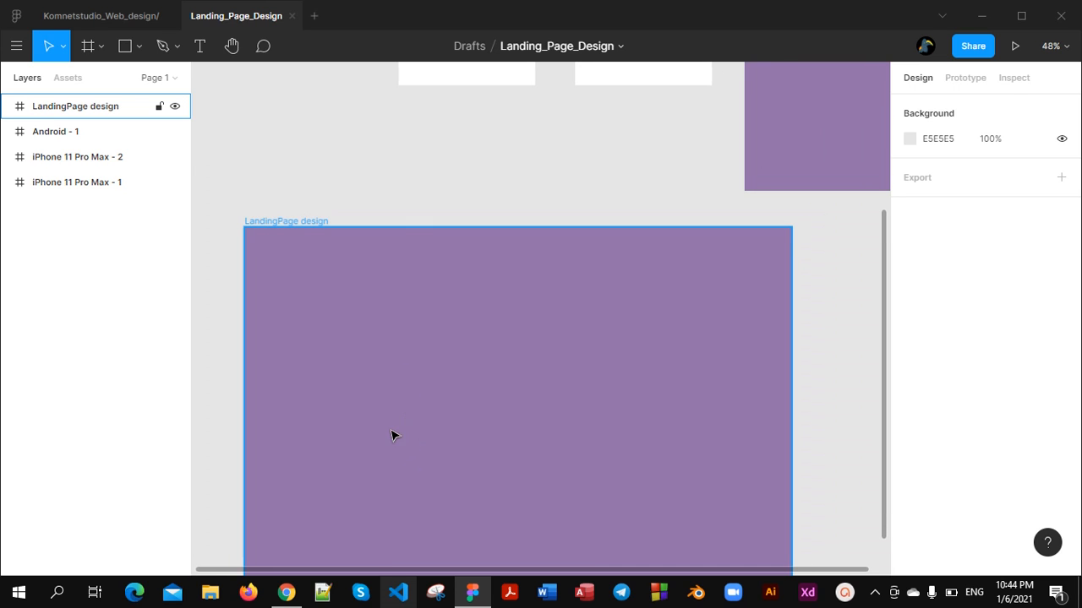
pyautogui.scroll(-1, 363, 355)
pyautogui.scroll(3, 364, 358)
pyautogui.scroll(-5, 364, 363)
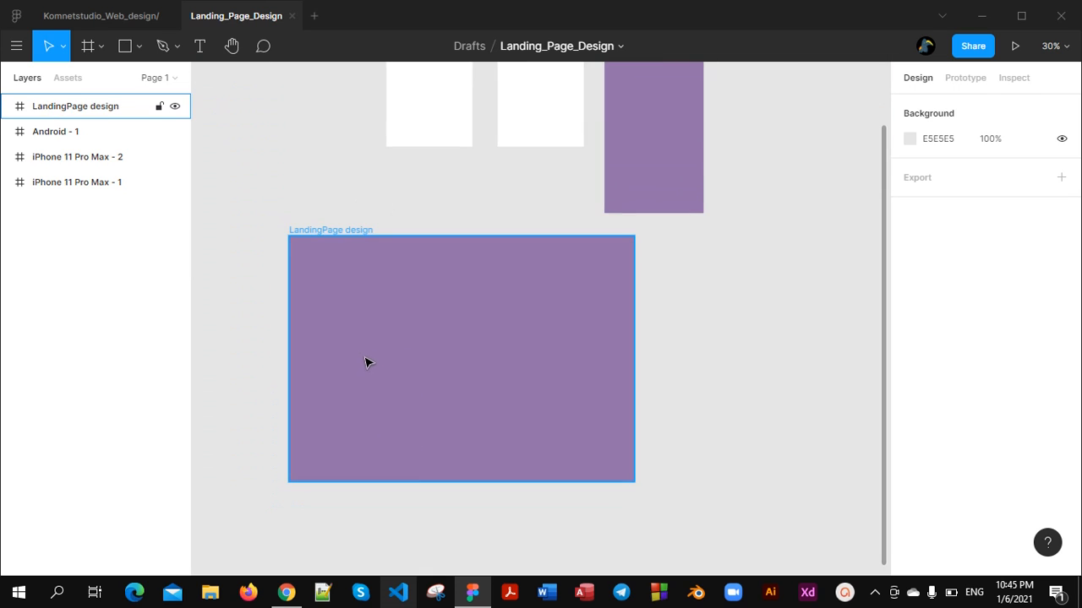
# Rename the Android - 1 frame as SMall ball
pyautogui.scroll(2, 357, 304)
pyautogui.scroll(3, 404, 194)
pyautogui.click(405, 234)
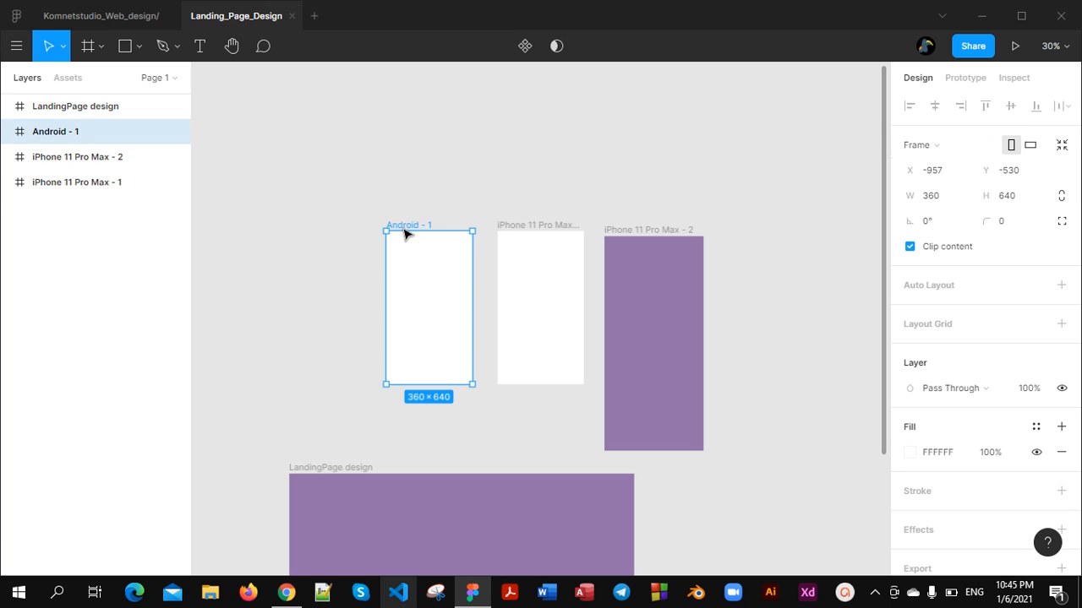
pyautogui.rightClick(96, 132)
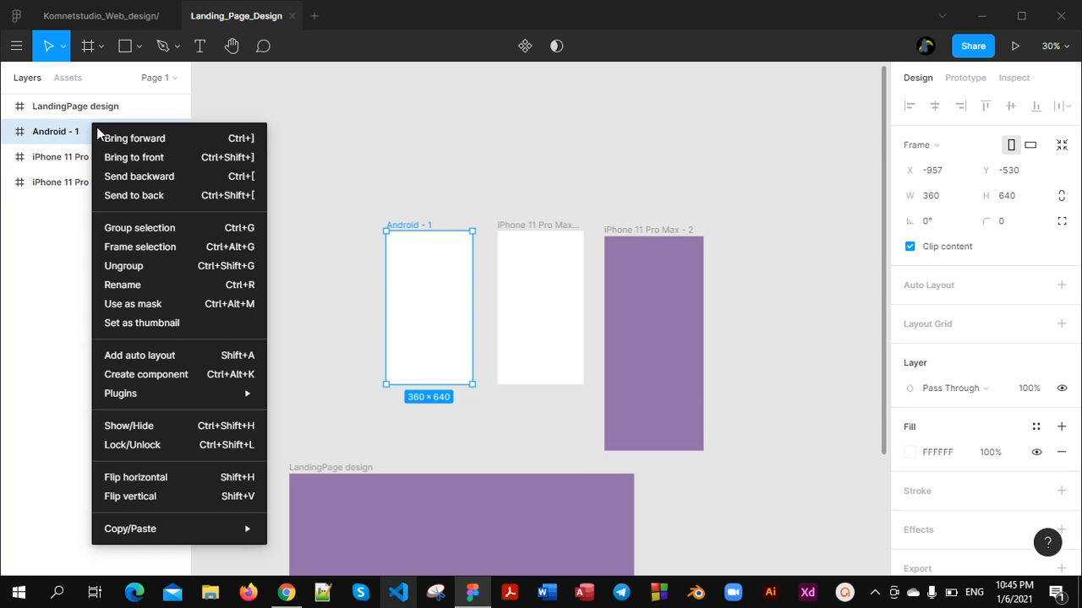
pyautogui.click(129, 286)
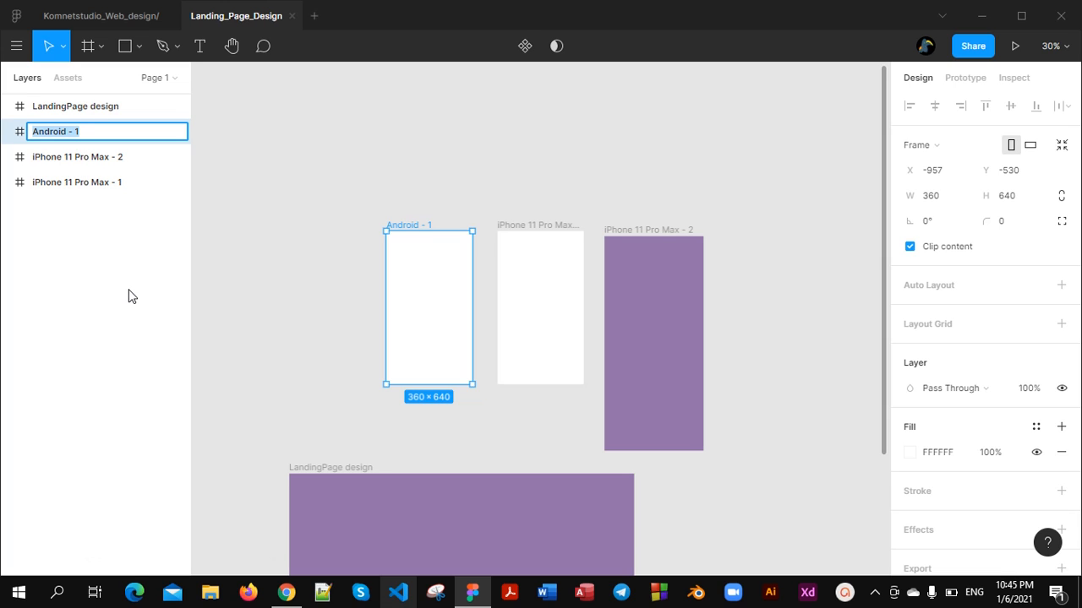
pyautogui.write('SMall ball')
pyautogui.press('Return')
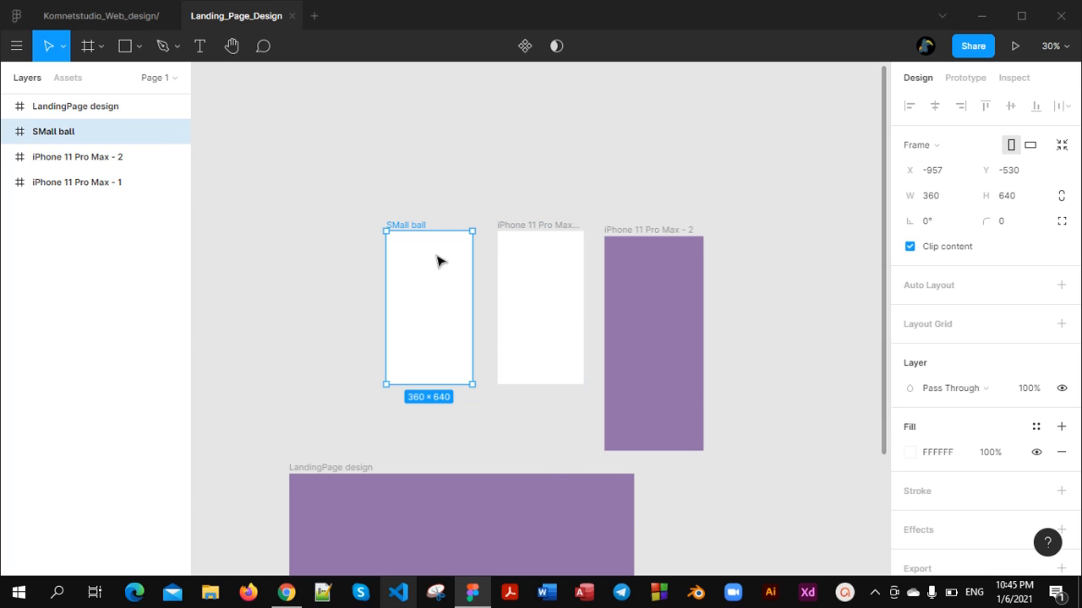
# Draw a rectangle of about 1440 × 362 across the full width of the LandingPage design frame, starting at its upper edge
pyautogui.scroll(-3, 444, 302)
pyautogui.scroll(-1, 462, 320)
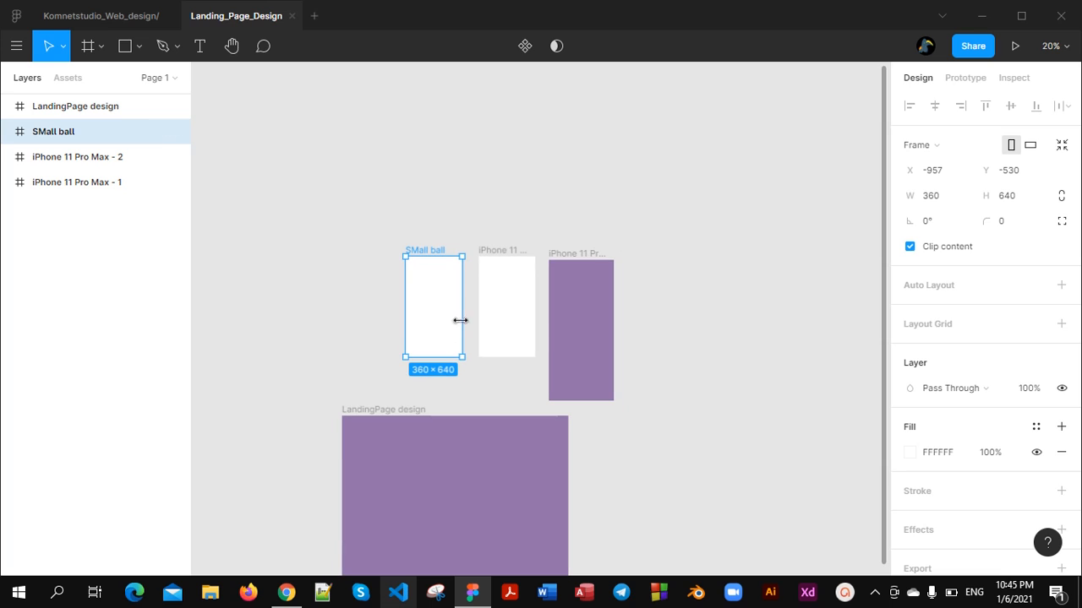
pyautogui.scroll(1, 420, 336)
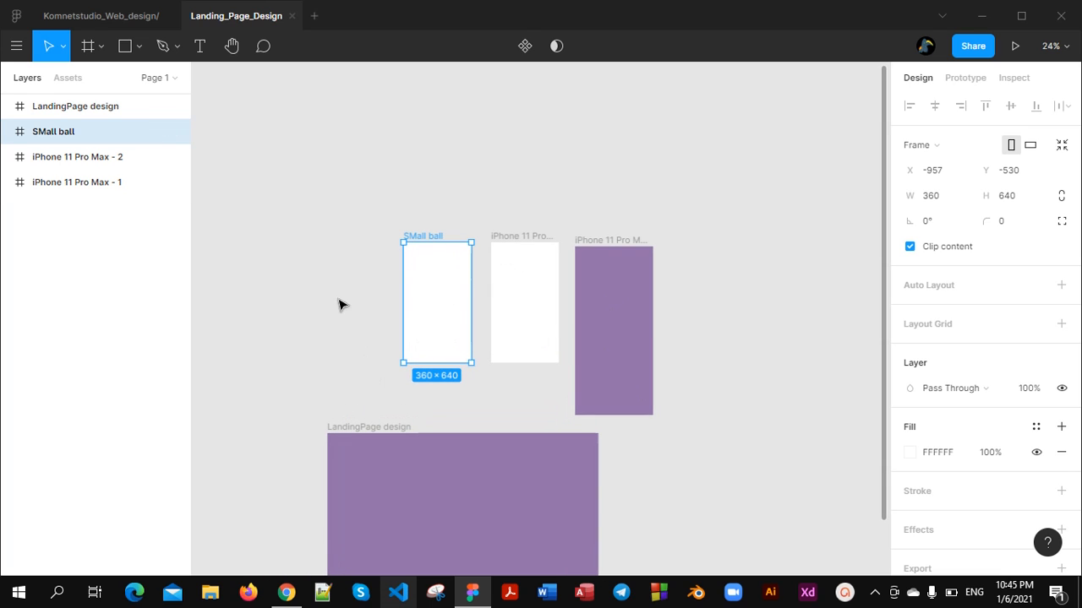
pyautogui.scroll(-3, 372, 287)
pyautogui.scroll(1, 389, 307)
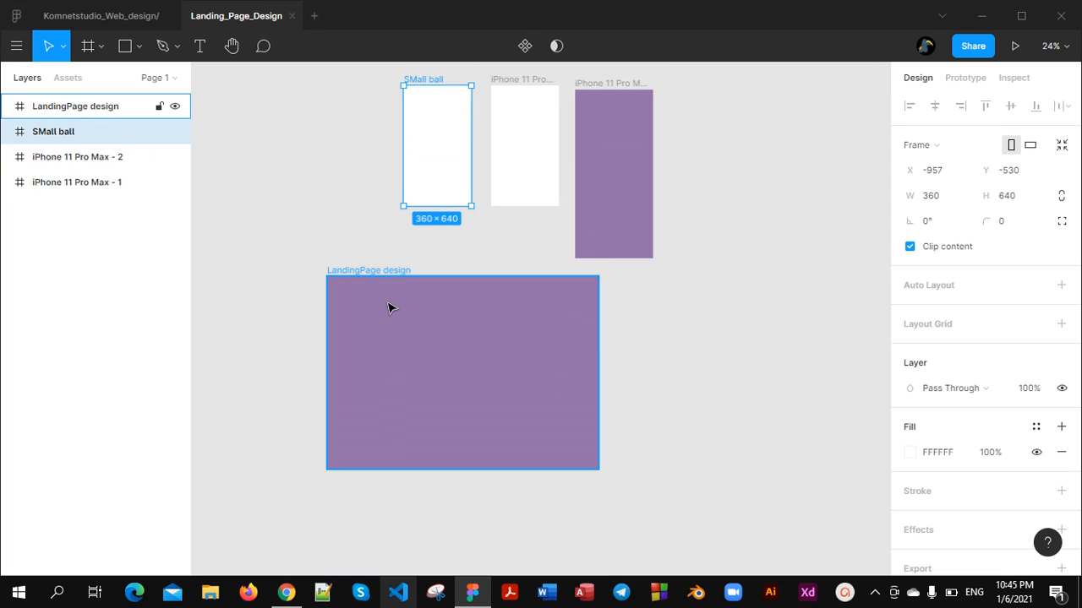
pyautogui.click(138, 51)
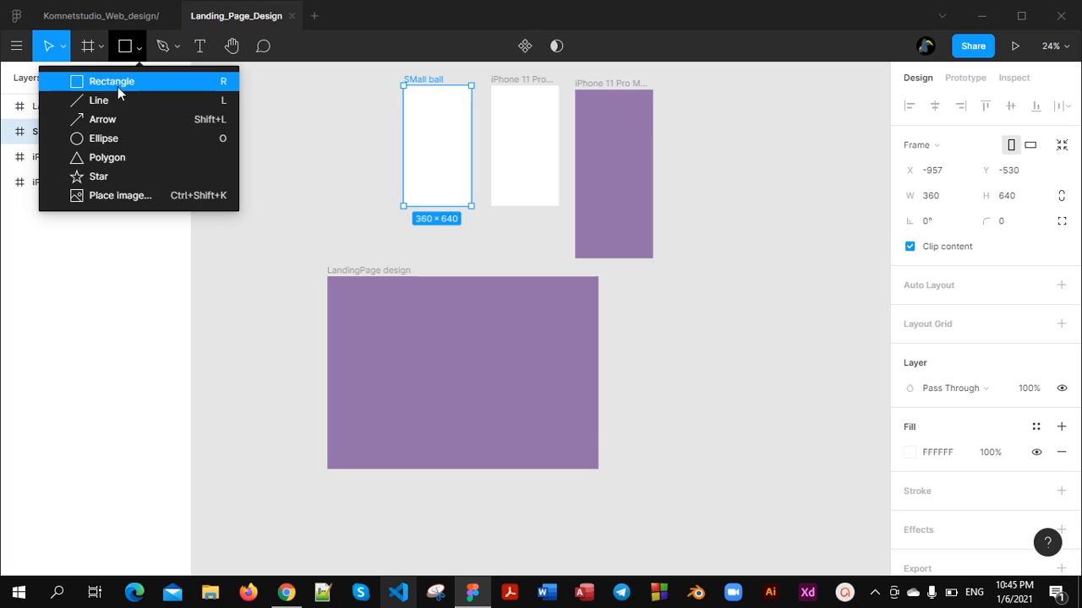
pyautogui.click(118, 87)
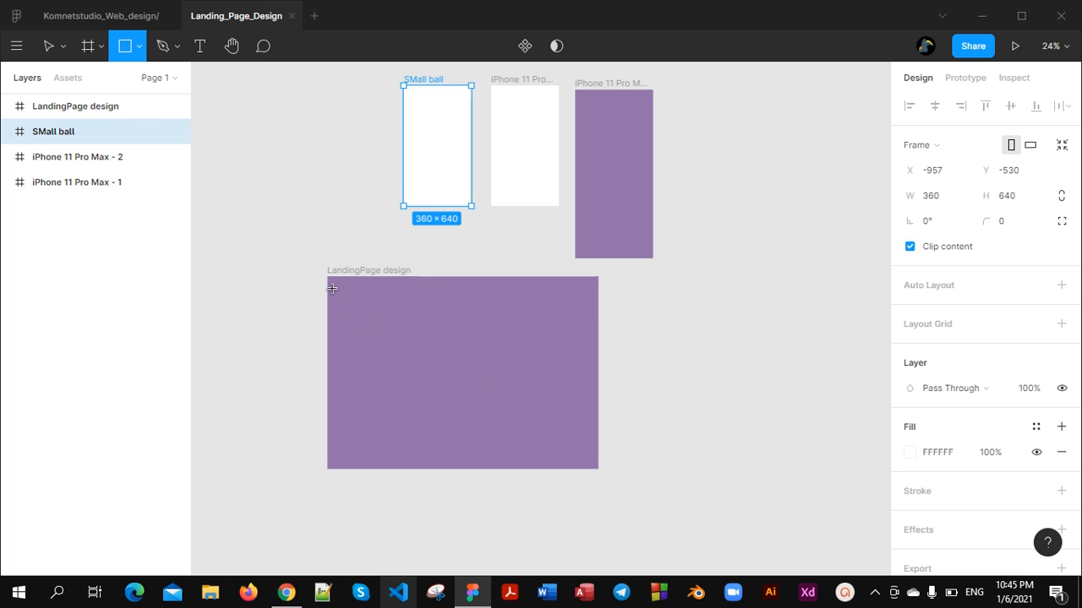
pyautogui.moveTo(331, 278); pyautogui.dragTo(601, 349)
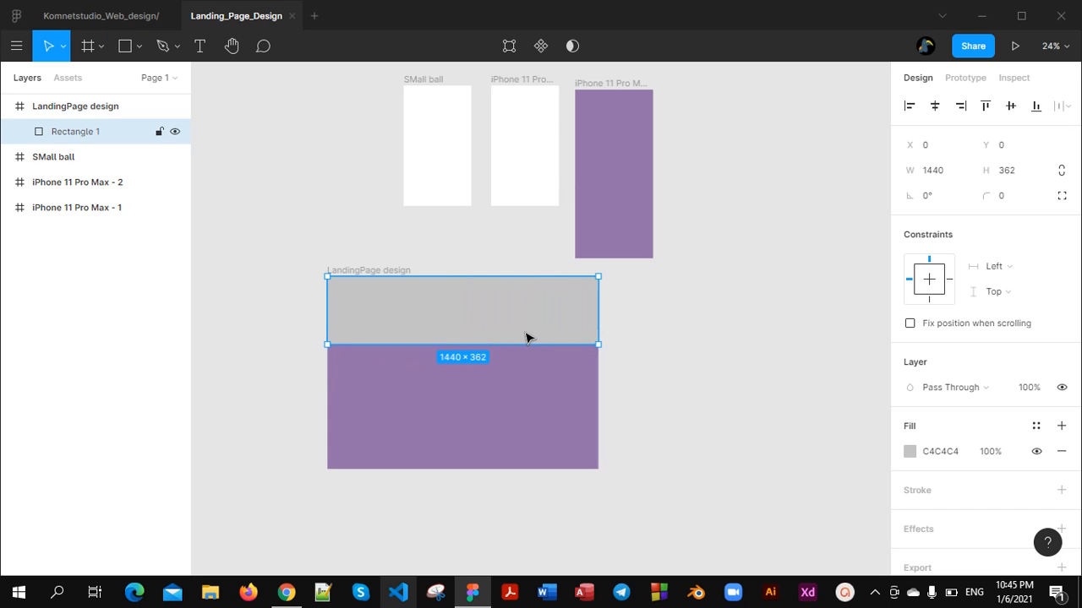
# Round the grey rectangle's corners to a radius of 181 and reduce the rounding to about 146
pyautogui.scroll(1, 508, 343)
pyautogui.scroll(3, 508, 343)
pyautogui.scroll(-3, 508, 343)
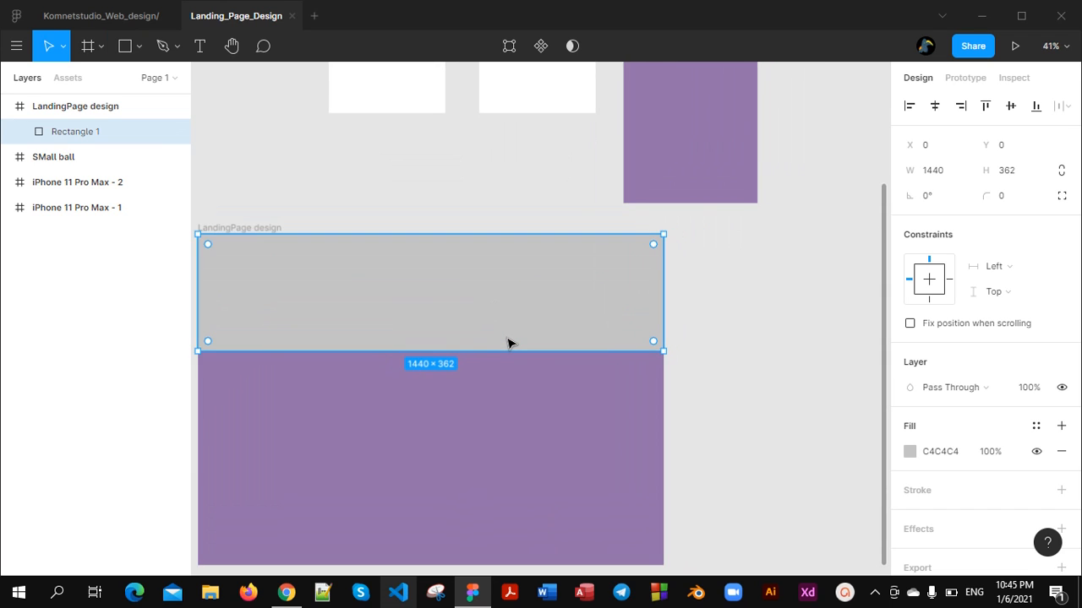
pyautogui.scroll(4, 508, 341)
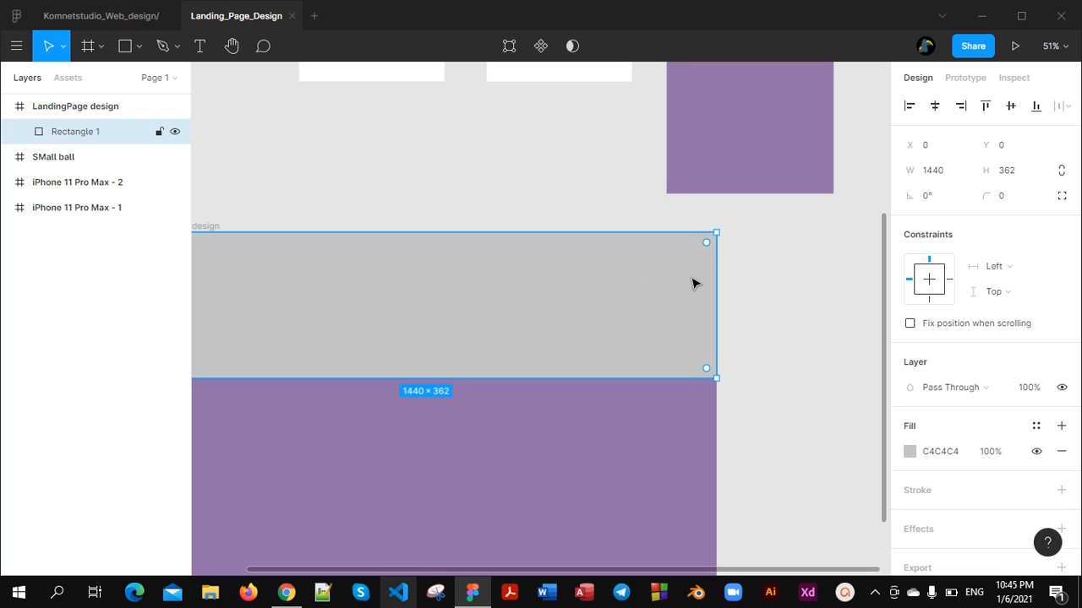
pyautogui.scroll(1, 697, 281)
pyautogui.scroll(2, 717, 246)
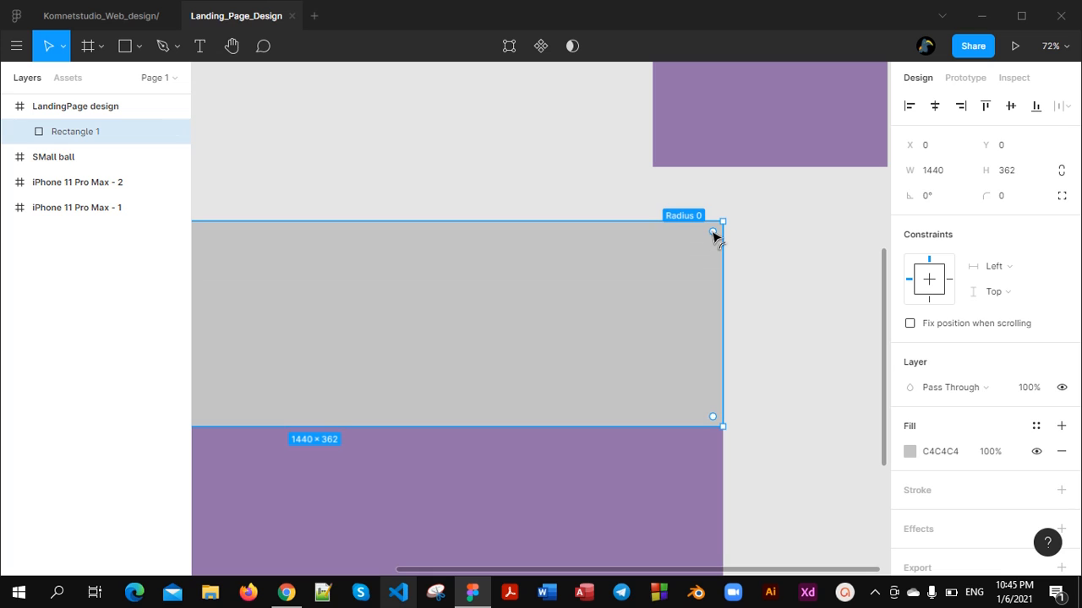
pyautogui.moveTo(712, 235); pyautogui.dragTo(549, 316)
pyautogui.scroll(-6, 597, 345)
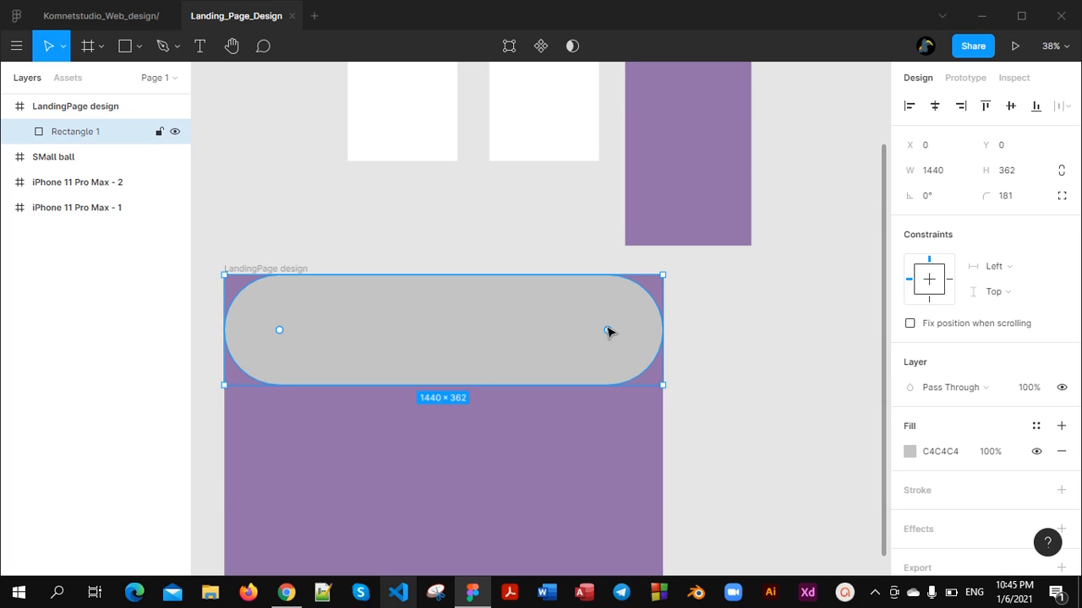
pyautogui.moveTo(607, 332)
pyautogui.mouseDown()
pyautogui.moveTo(659, 272)
pyautogui.moveTo(640, 302)
pyautogui.moveTo(654, 276)
pyautogui.moveTo(648, 249)
pyautogui.moveTo(635, 265)
pyautogui.moveTo(663, 253)
pyautogui.moveTo(623, 328)
pyautogui.mouseUp()
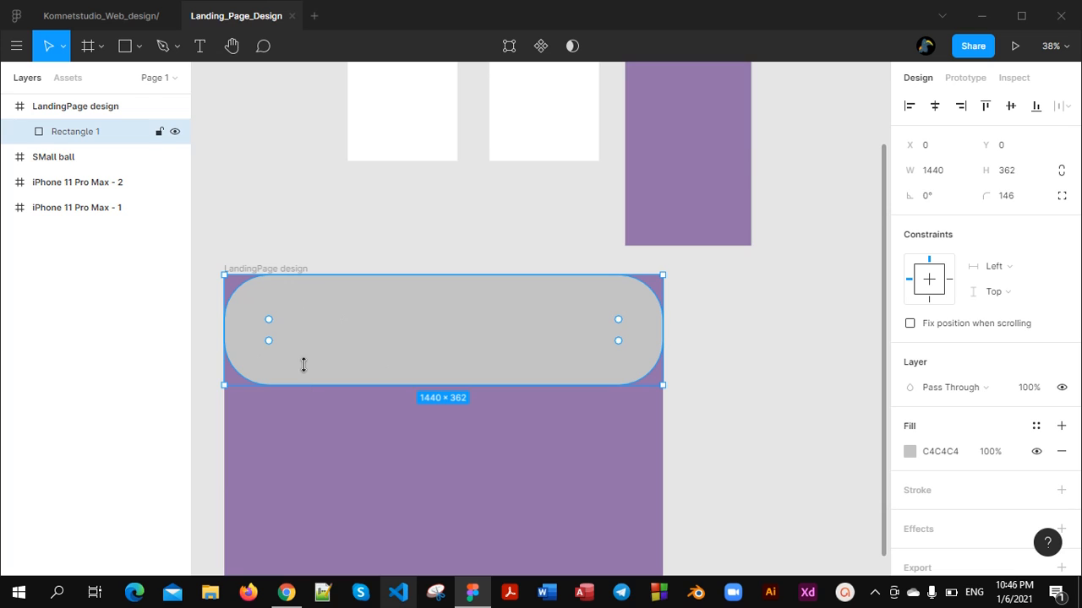
# Remove the rounding from the grey rectangle by bringing its corner radius back to 0
pyautogui.scroll(3, 297, 359)
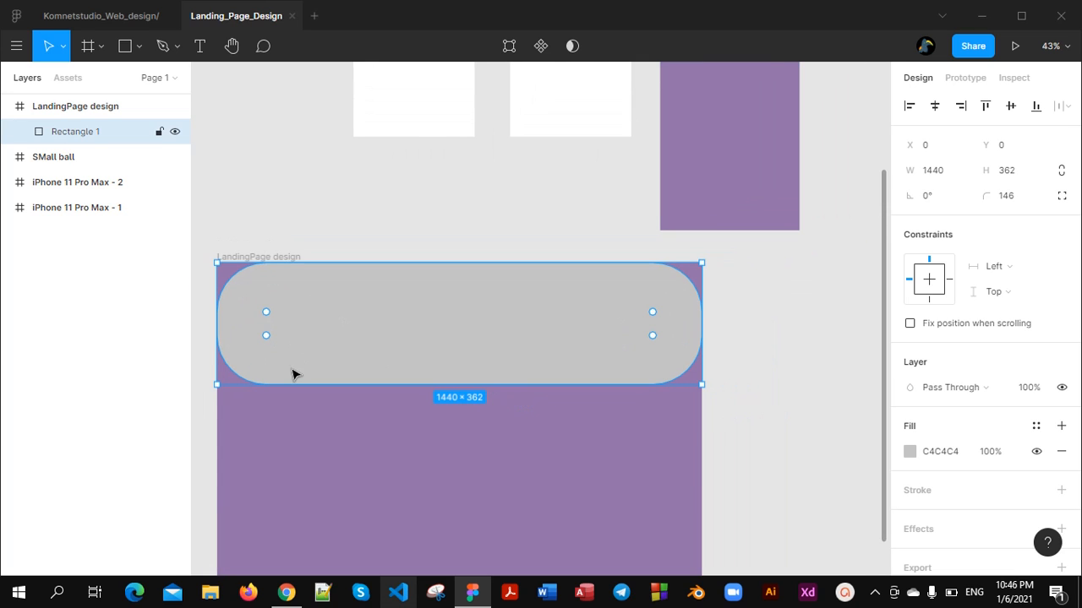
pyautogui.scroll(-3, 292, 372)
pyautogui.scroll(-1, 399, 279)
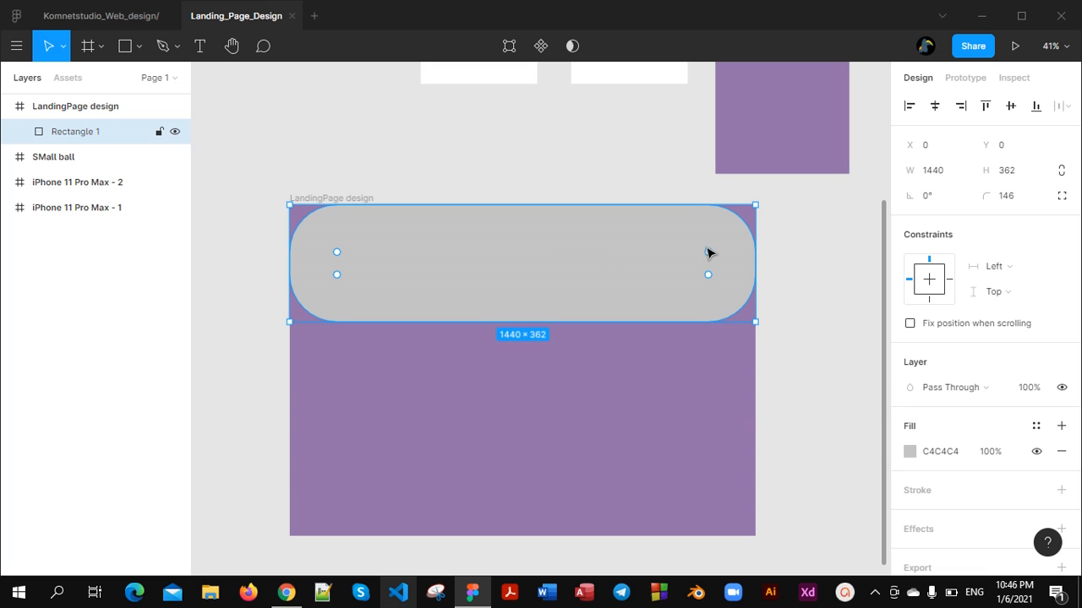
pyautogui.moveTo(708, 253); pyautogui.dragTo(773, 182)
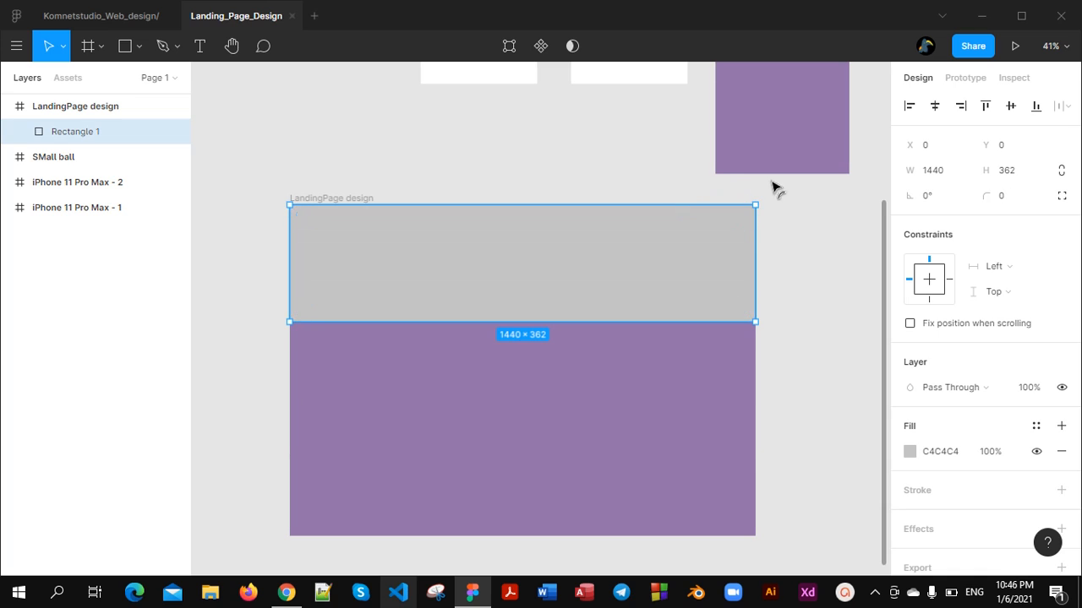
# Shorten the grey rectangle from its lower edge to a height of about 197
pyautogui.click(777, 190)
pyautogui.click(494, 279)
pyautogui.moveTo(565, 321); pyautogui.dragTo(563, 269)
pyautogui.scroll(5, 542, 315)
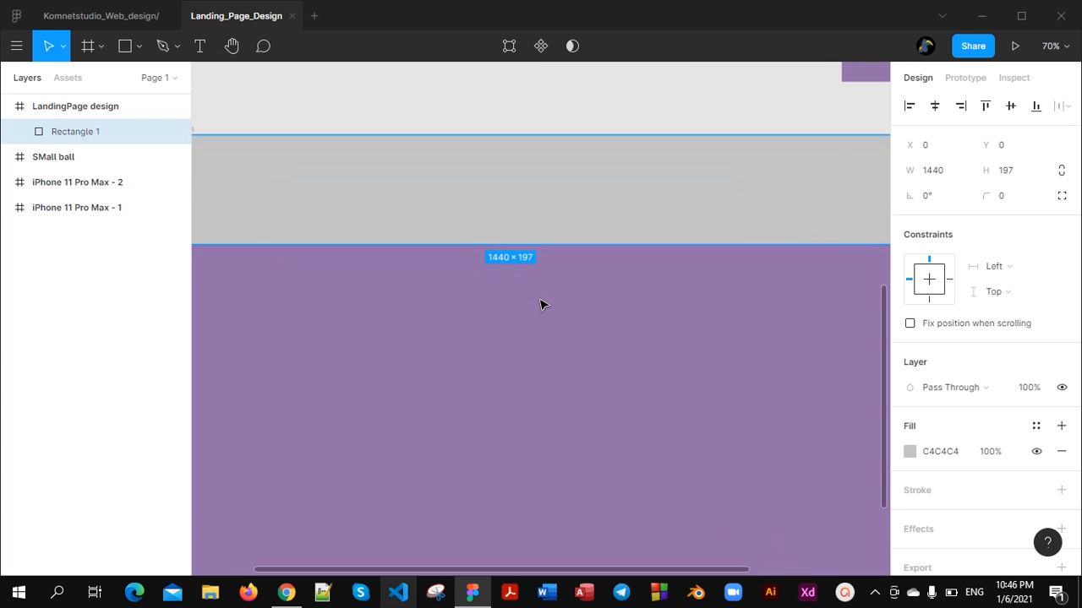
pyautogui.scroll(-3, 542, 309)
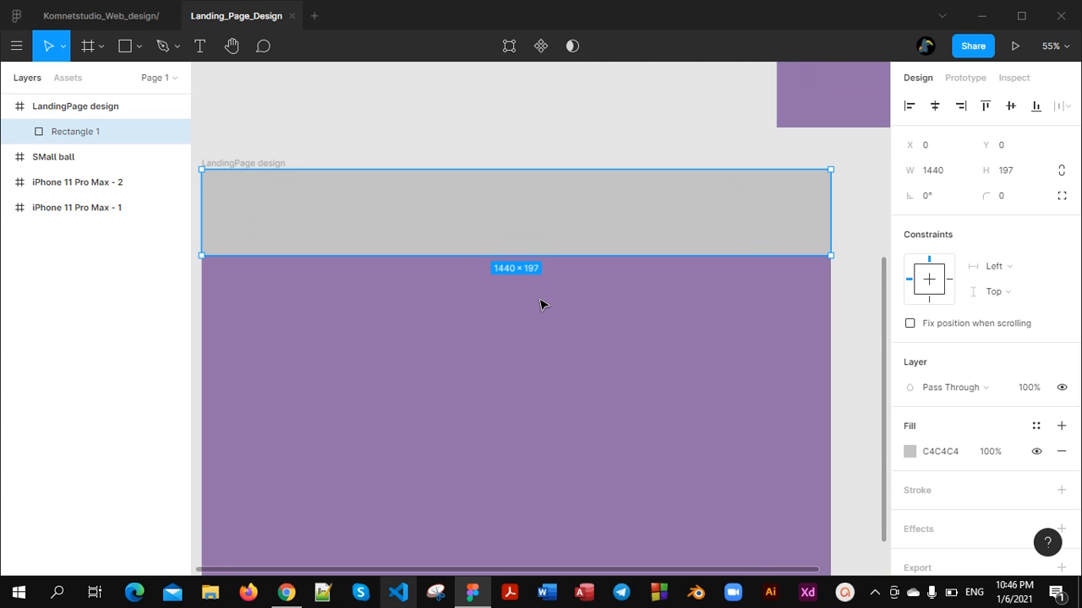
pyautogui.scroll(-1, 541, 304)
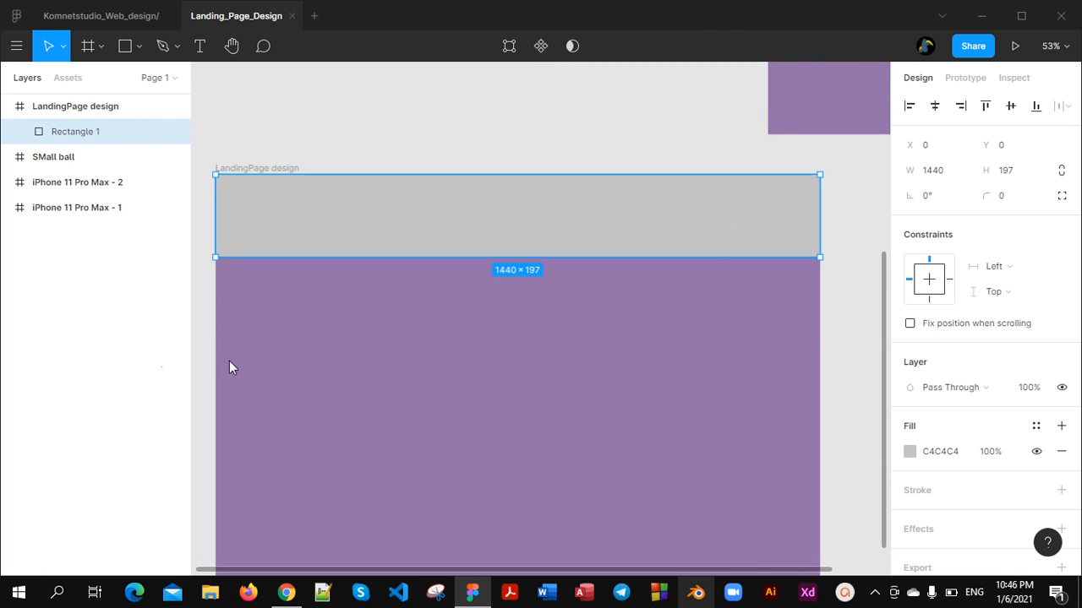
# Add a stroke to the grey rectangle and set its thickness to 4
pyautogui.scroll(-1, 989, 470)
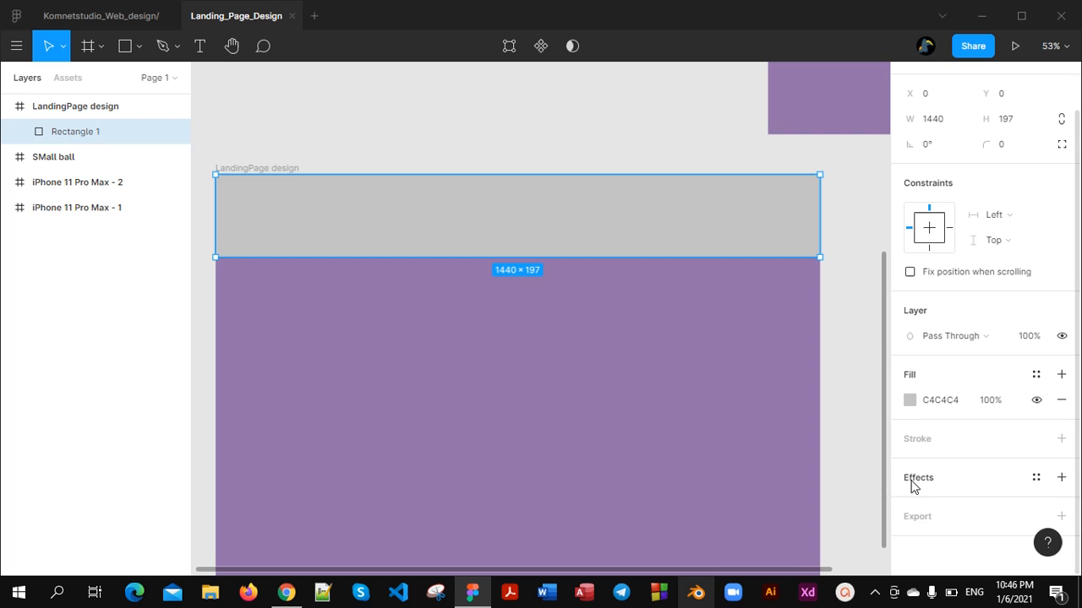
pyautogui.click(1060, 440)
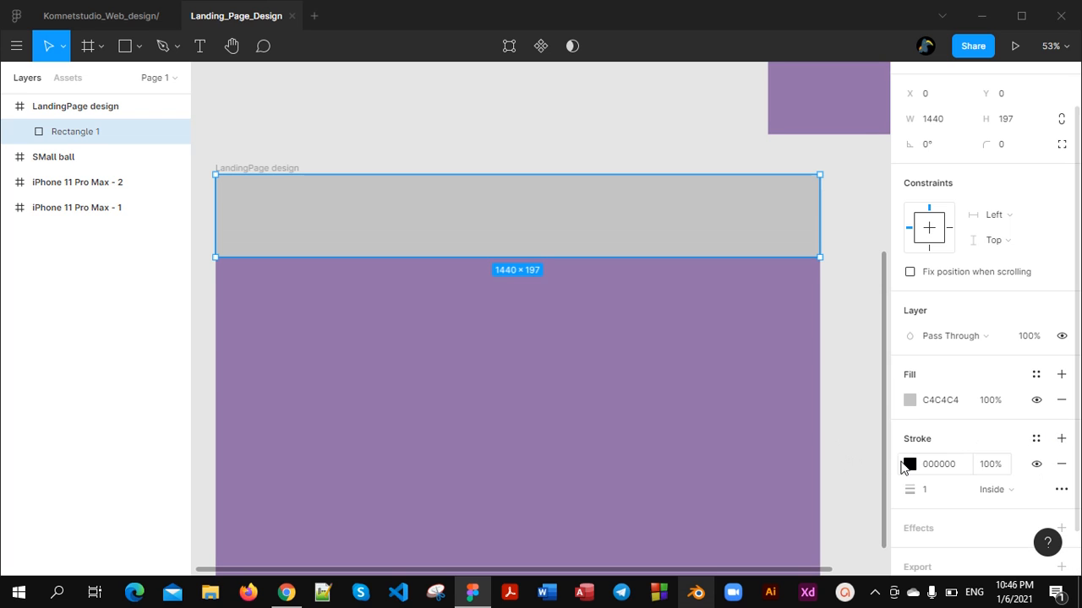
pyautogui.click(934, 491)
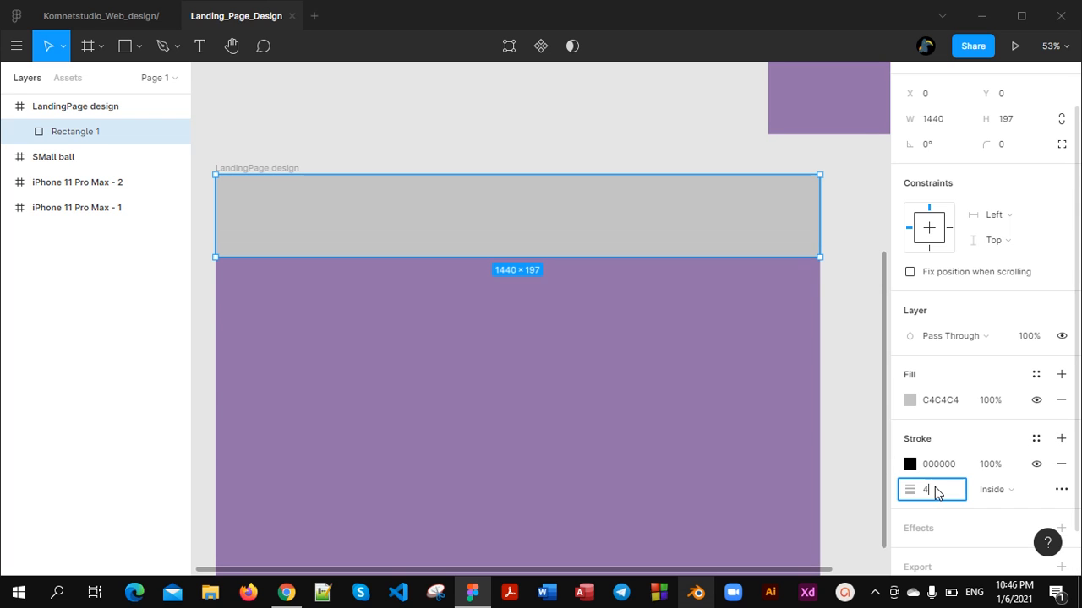
pyautogui.write('4')
# Change the grey rectangle's stroke colour to dark reddish brown 482626
pyautogui.click(909, 464)
pyautogui.moveTo(701, 369)
pyautogui.mouseDown()
pyautogui.moveTo(714, 338)
pyautogui.moveTo(707, 207)
pyautogui.moveTo(721, 184)
pyautogui.moveTo(849, 204)
pyautogui.moveTo(877, 242)
pyautogui.moveTo(811, 358)
pyautogui.mouseUp()
pyautogui.click(791, 317)
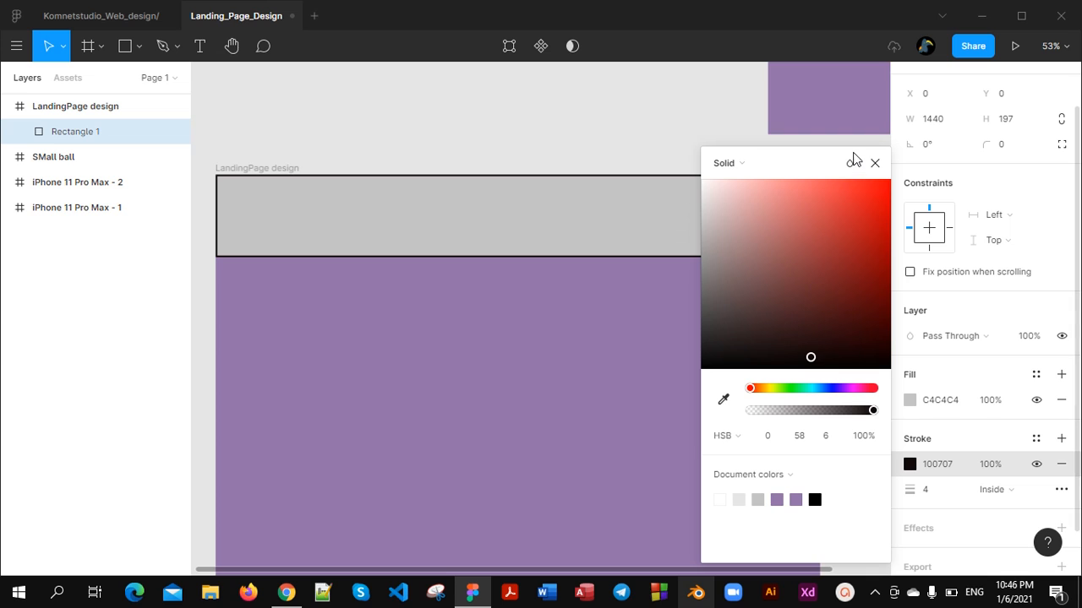
pyautogui.click(875, 164)
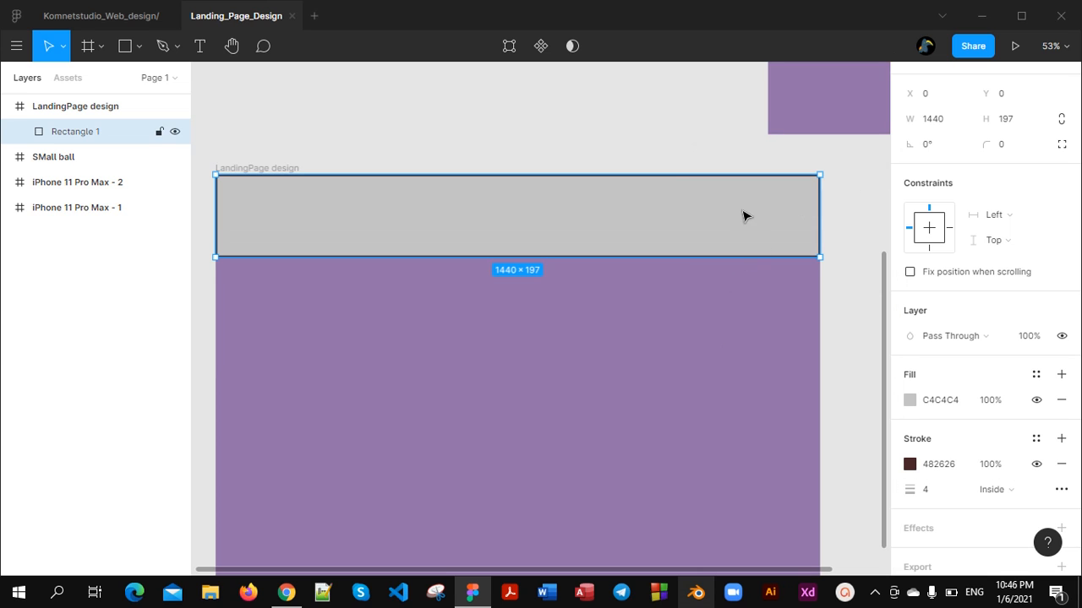
# Add a drop shadow to the grey rectangle with X offset 15, Y offset 15 and blur 8
pyautogui.scroll(-1, 991, 499)
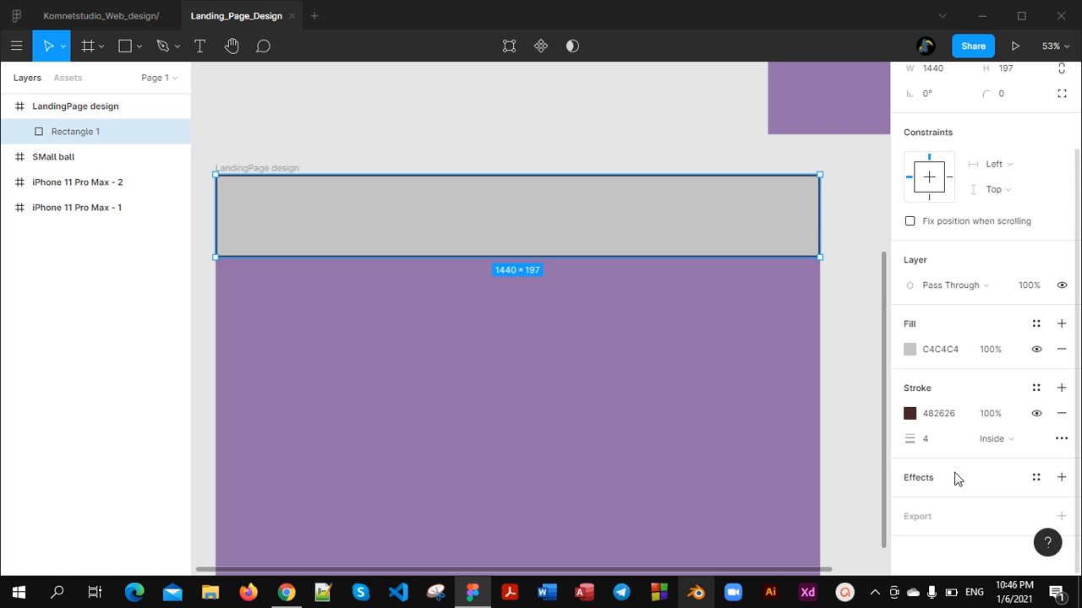
pyautogui.click(1059, 479)
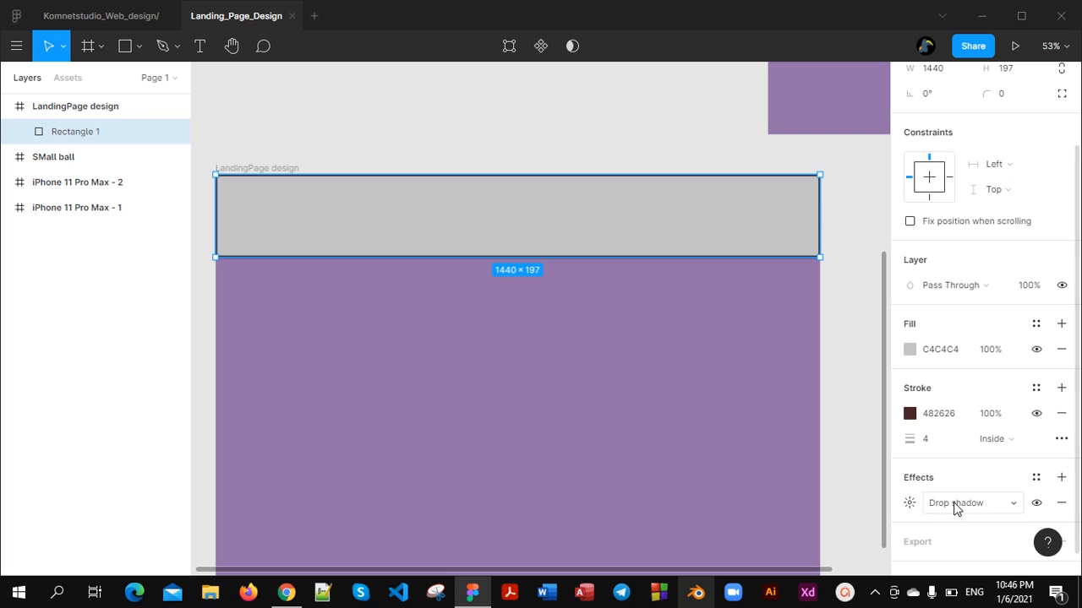
pyautogui.click(910, 504)
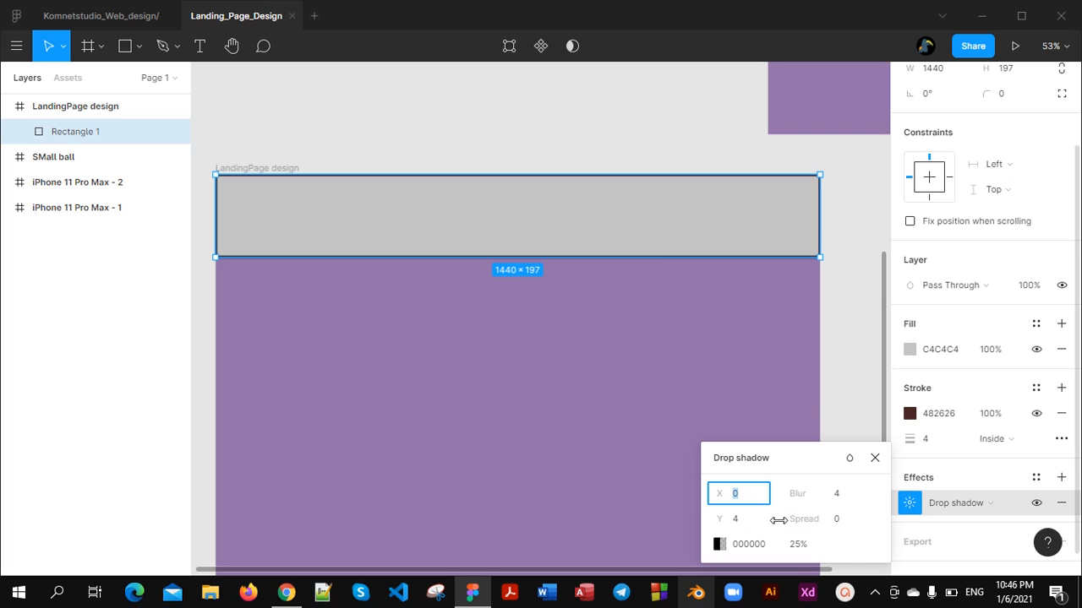
pyautogui.click(736, 498)
pyautogui.write('15')
pyautogui.click(745, 522)
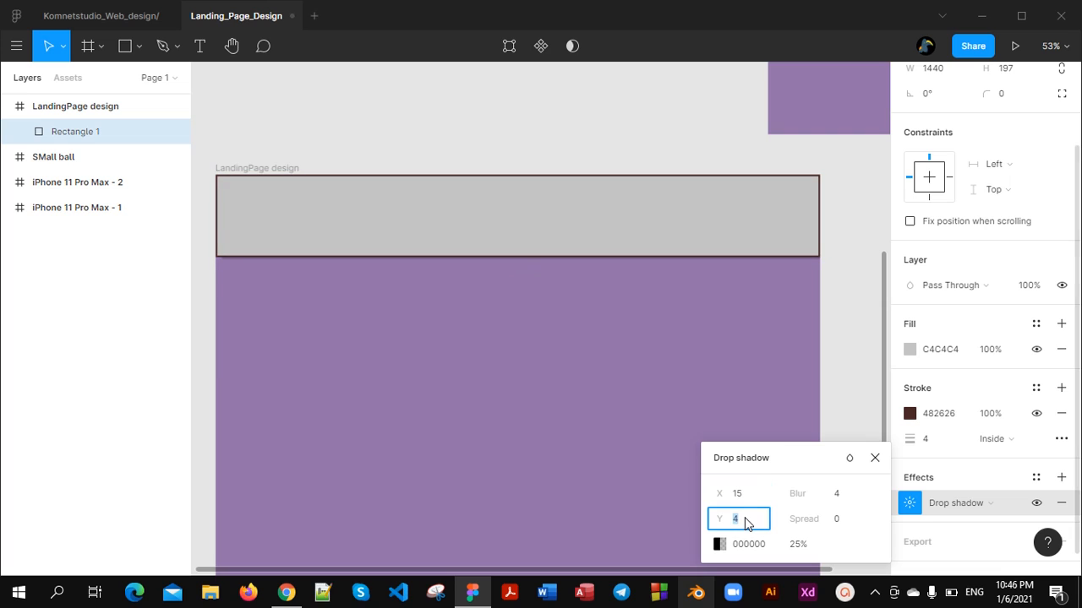
pyautogui.write('15')
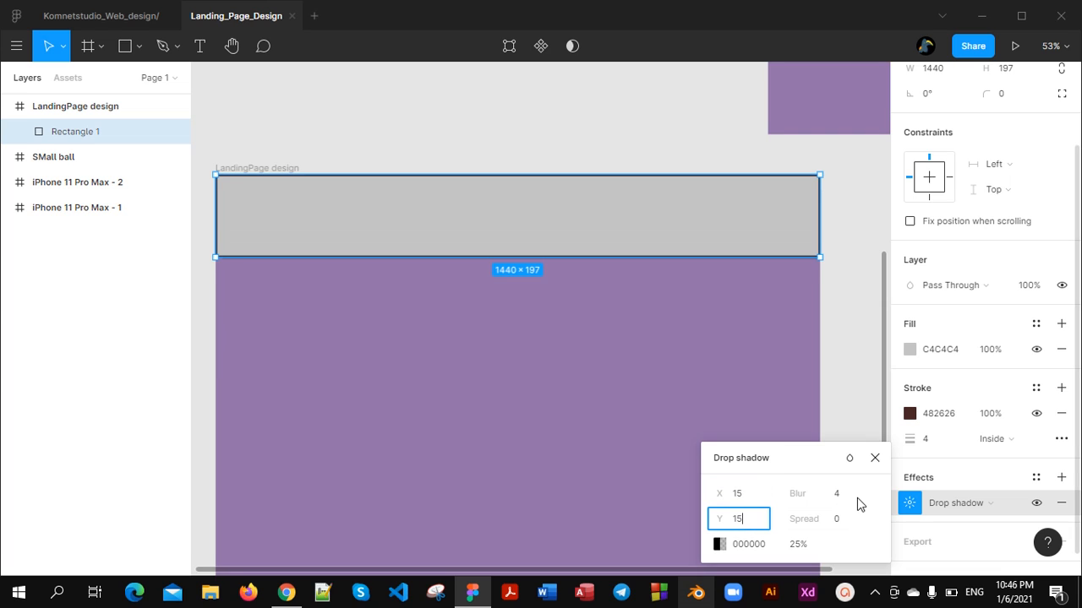
pyautogui.click(852, 500)
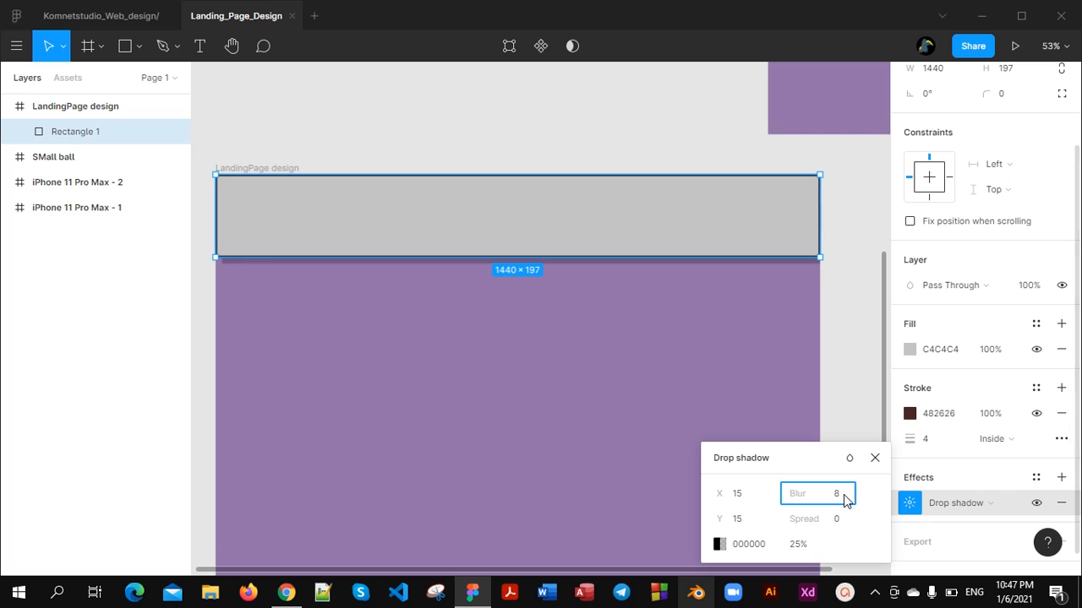
pyautogui.press('Return')
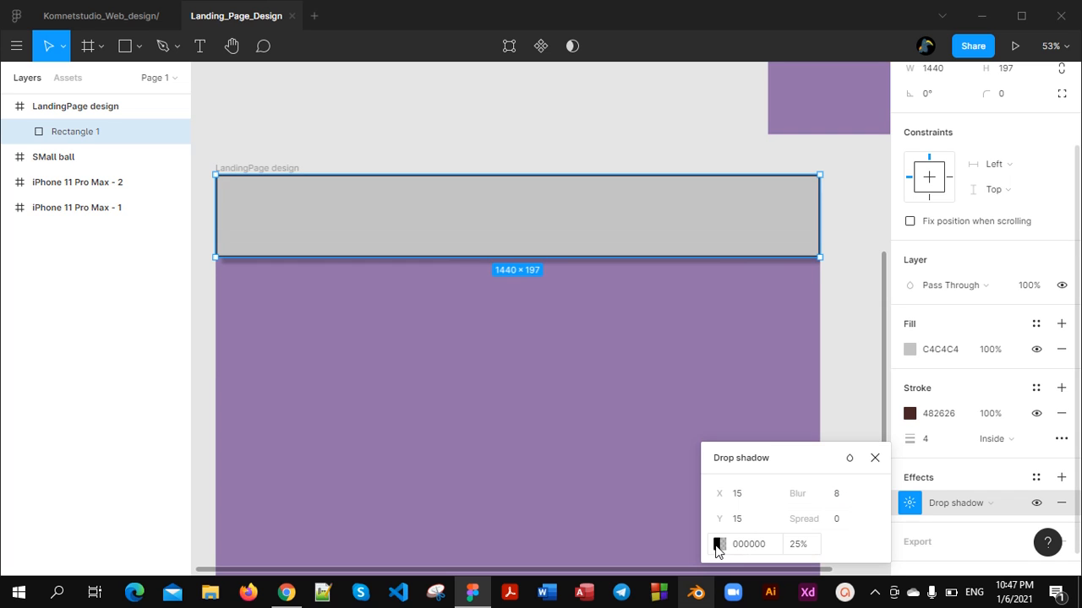
# Change the grey rectangle's drop shadow colour to white FFFFFF at 100% opacity
pyautogui.click(717, 545)
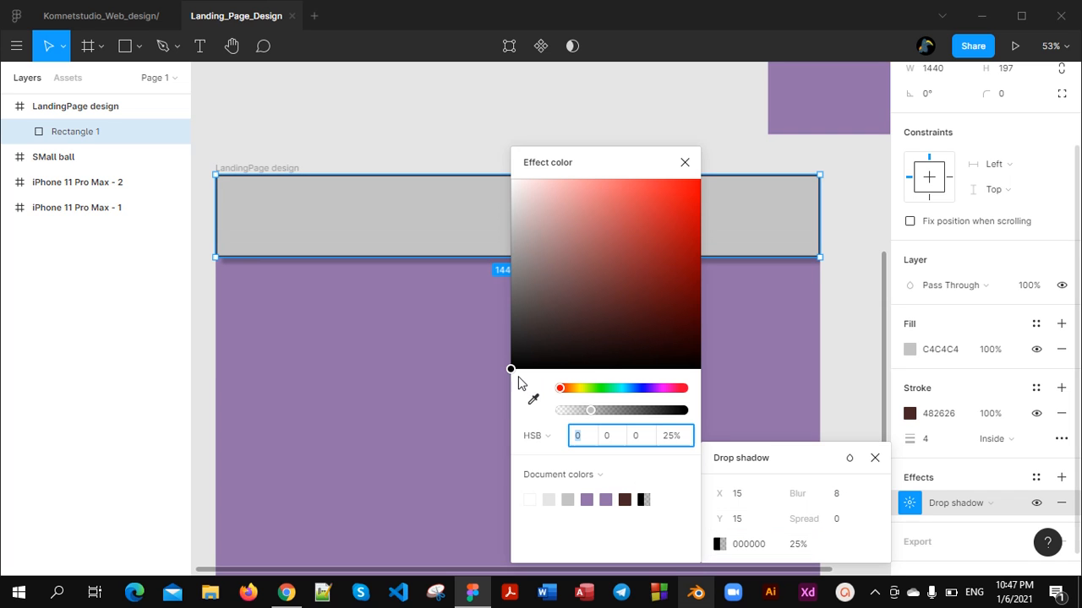
pyautogui.moveTo(512, 371); pyautogui.dragTo(510, 178)
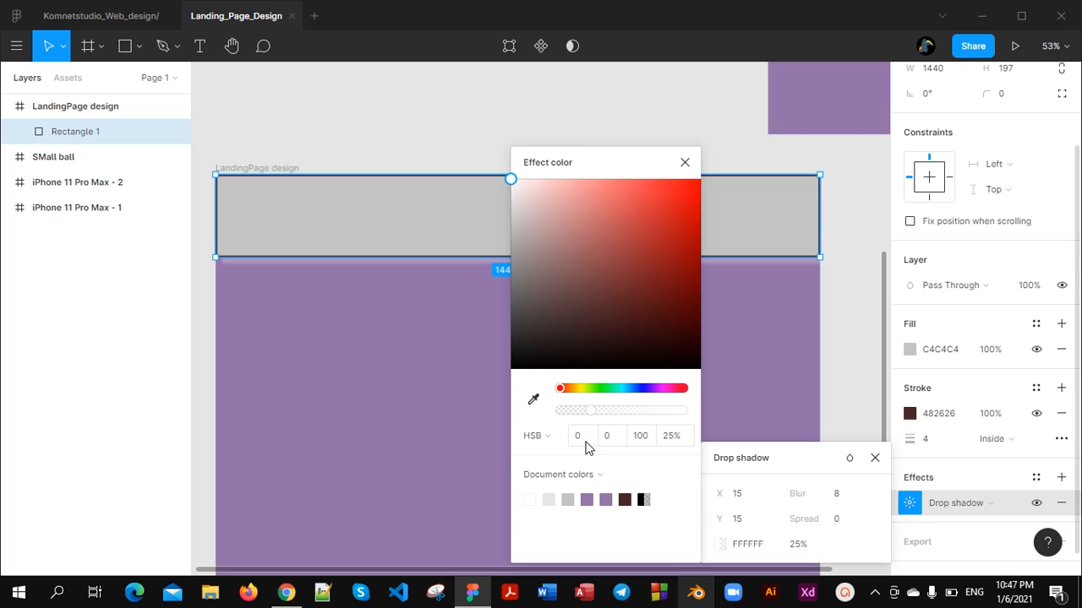
pyautogui.moveTo(592, 409); pyautogui.dragTo(708, 405)
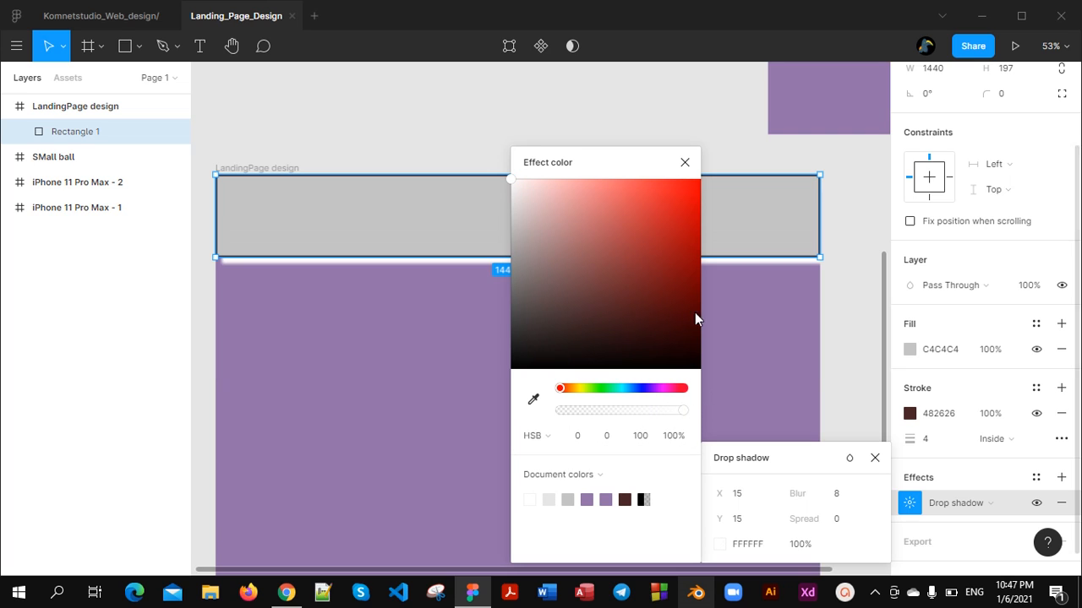
pyautogui.click(684, 162)
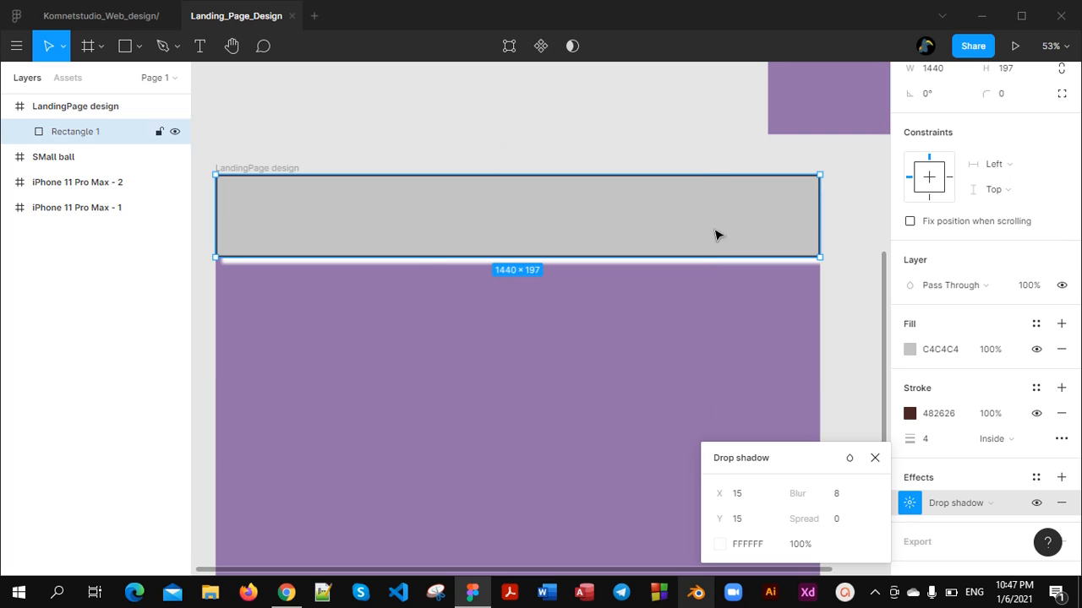
pyautogui.click(882, 462)
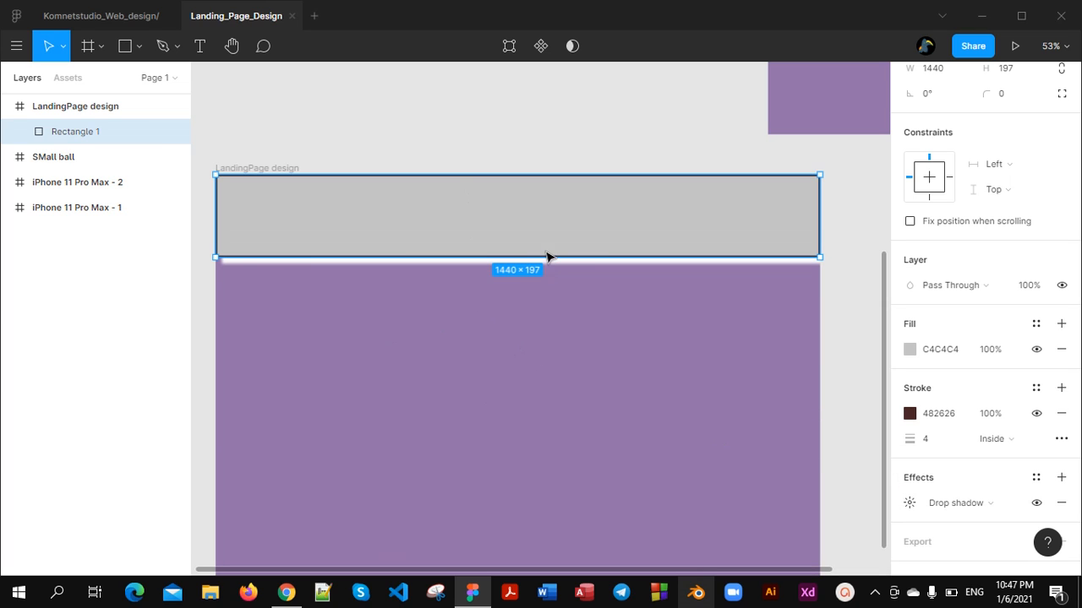
pyautogui.click(490, 301)
# Duplicate the grey rectangle in place inside the LandingPage design frame
pyautogui.scroll(5, 533, 353)
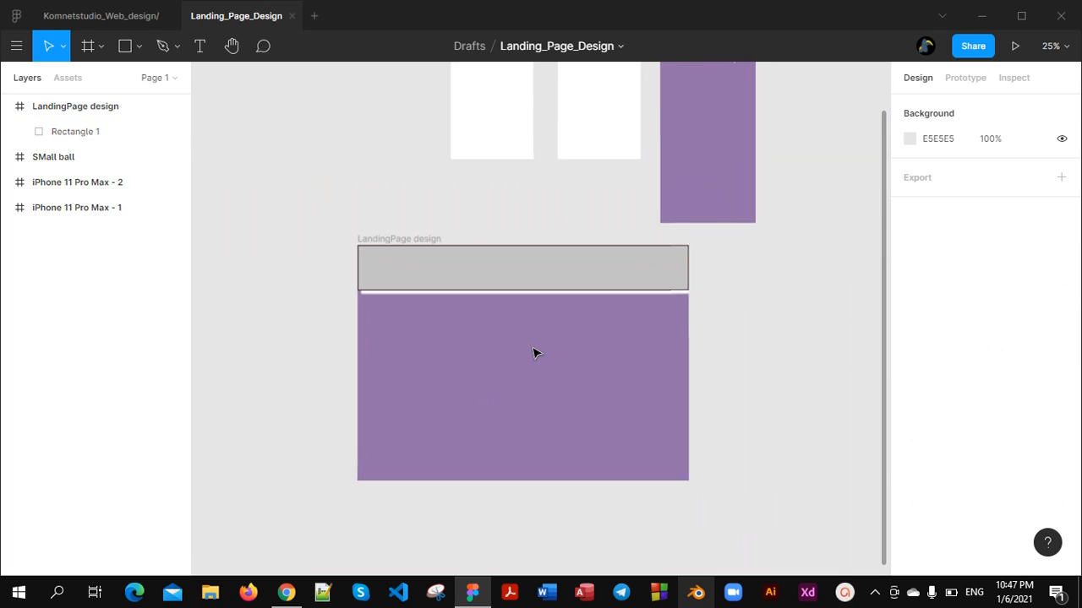
pyautogui.scroll(-4, 533, 355)
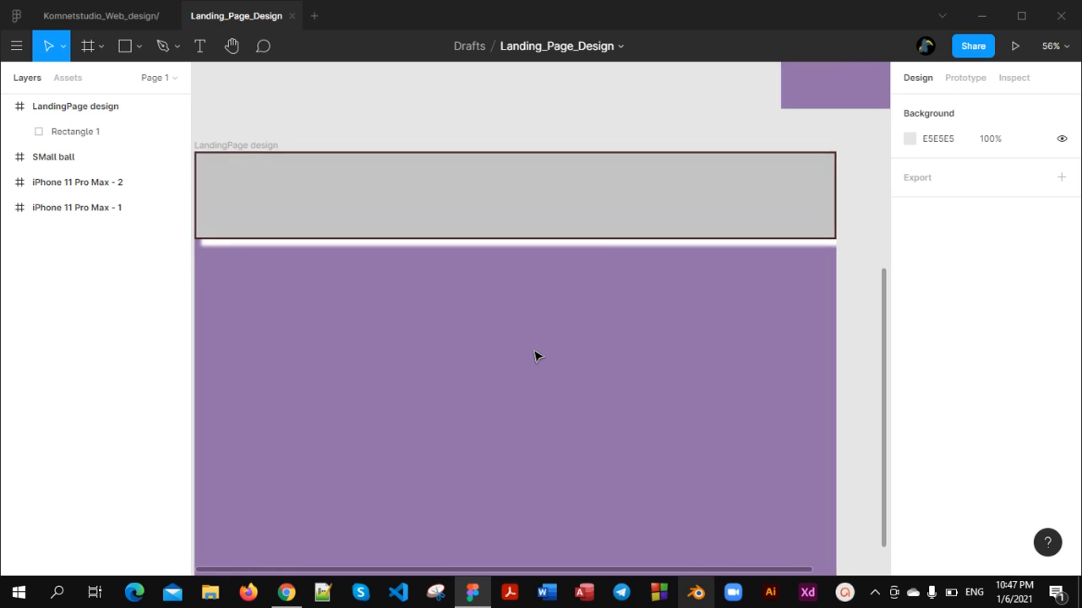
pyautogui.scroll(1, 534, 355)
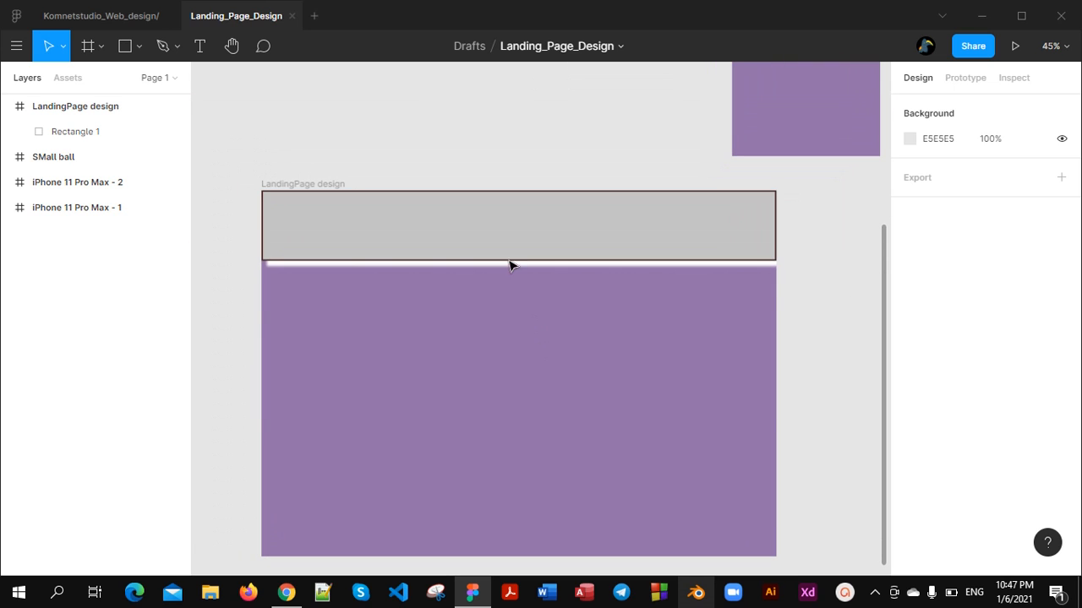
pyautogui.click(447, 197)
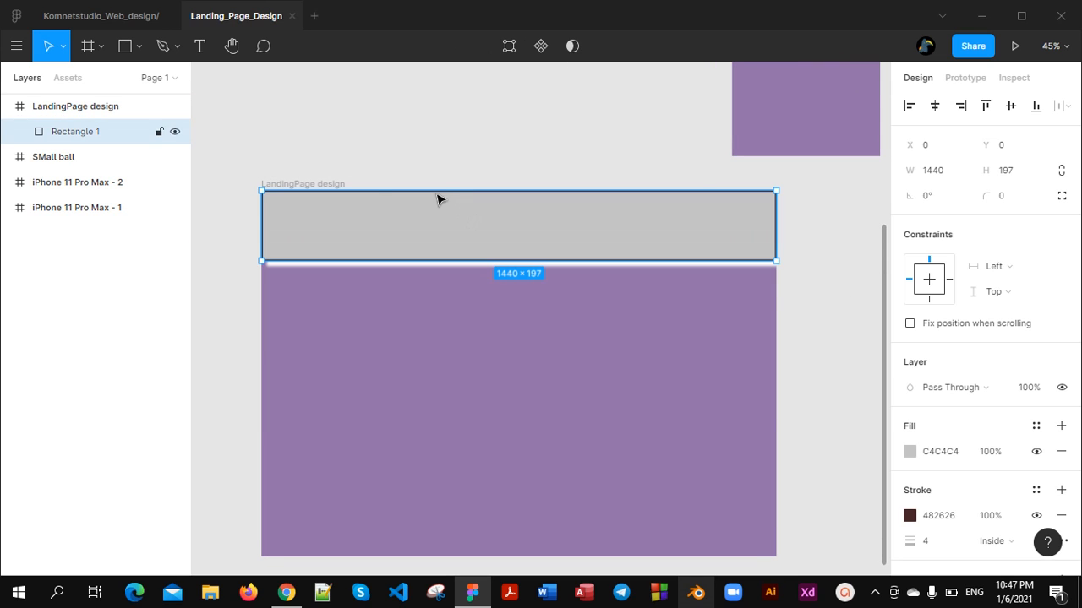
pyautogui.moveTo(244, 158)
pyautogui.mouseDown()
pyautogui.moveTo(701, 398)
pyautogui.moveTo(785, 572)
pyautogui.moveTo(779, 539)
pyautogui.moveTo(746, 529)
pyautogui.moveTo(715, 541)
pyautogui.moveTo(254, 166)
pyautogui.mouseUp()
pyautogui.click(829, 495)
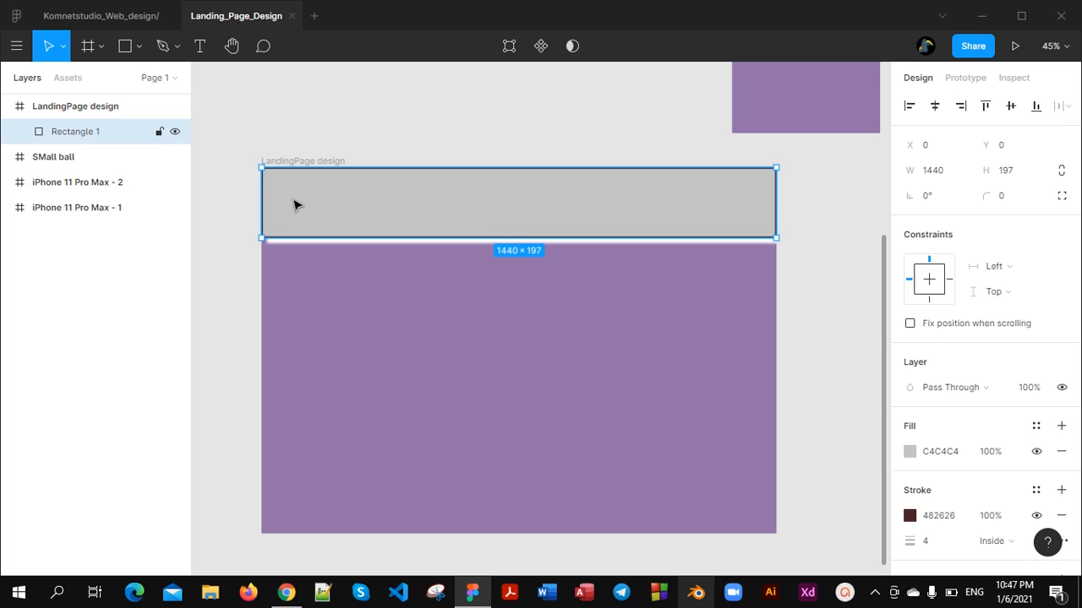
pyautogui.hotkey('ctrl', 'd')
pyautogui.click(440, 316)
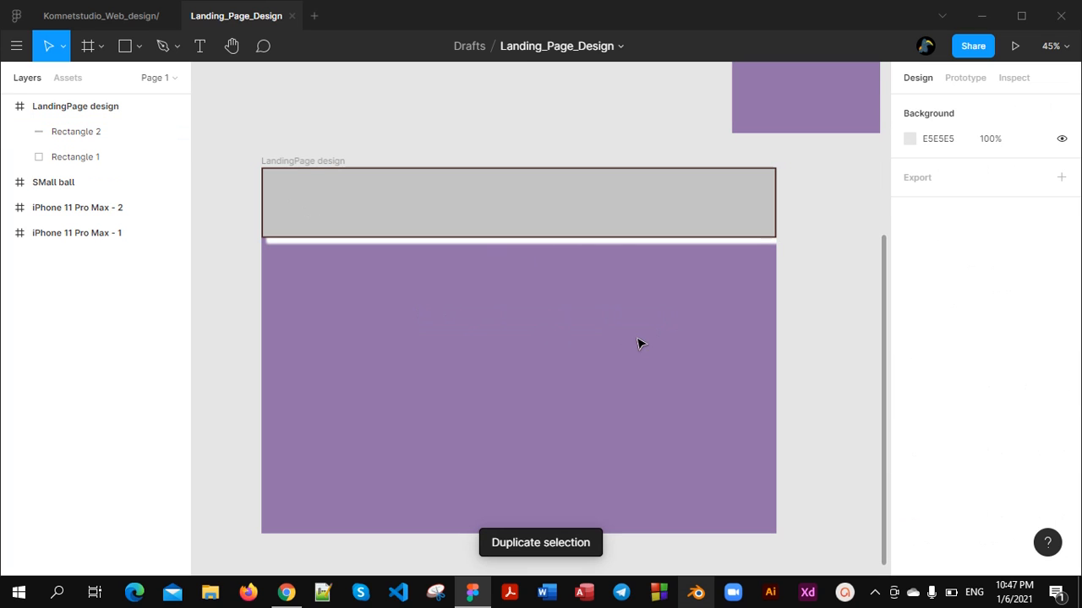
# Duplicate the whole LandingPage design frame together with its rectangles
pyautogui.moveTo(435, 292); pyautogui.dragTo(573, 317)
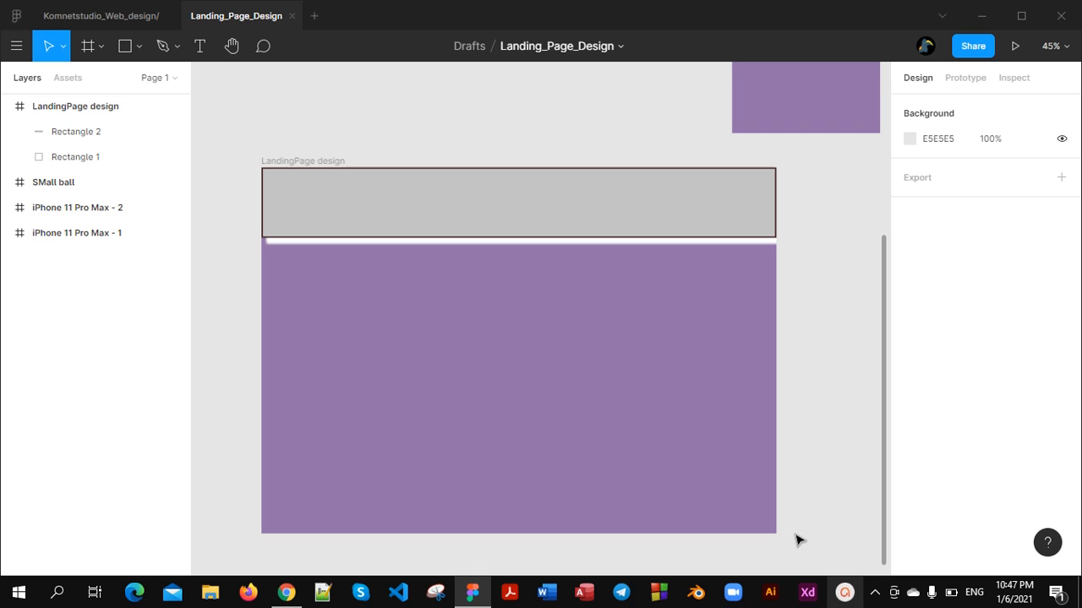
pyautogui.moveTo(795, 534); pyautogui.dragTo(280, 174)
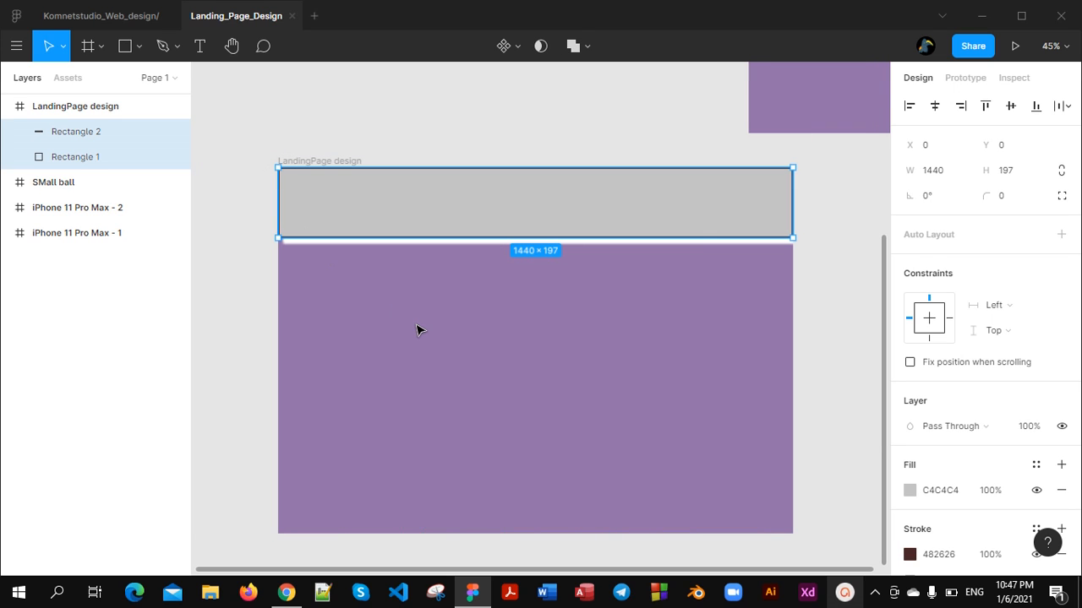
pyautogui.moveTo(415, 323); pyautogui.dragTo(547, 346)
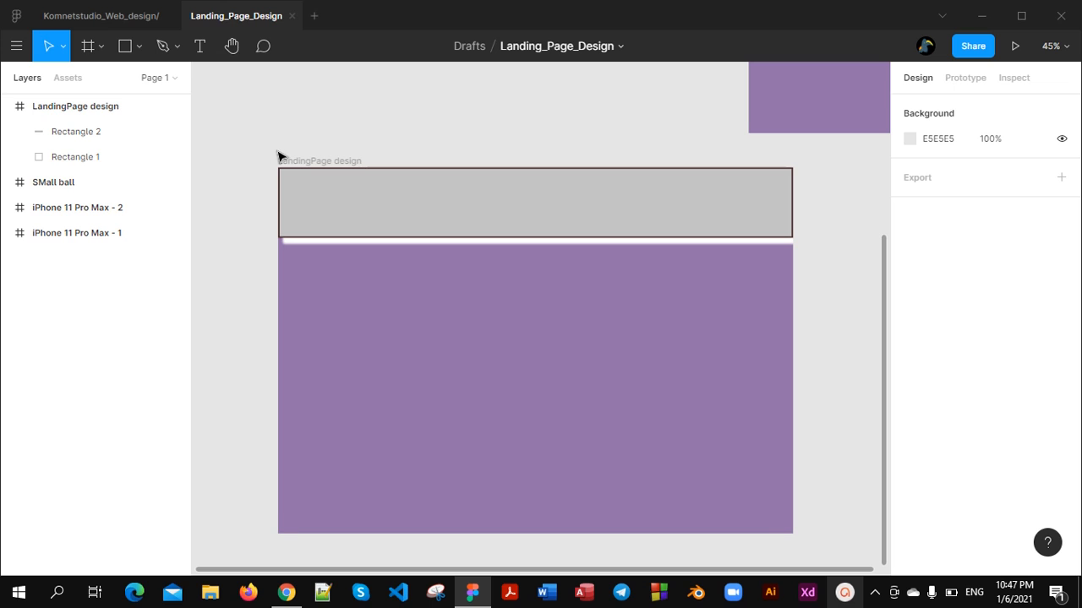
pyautogui.click(311, 163)
pyautogui.moveTo(333, 207); pyautogui.dragTo(356, 207)
pyautogui.hotkey('ctrl', 'd')
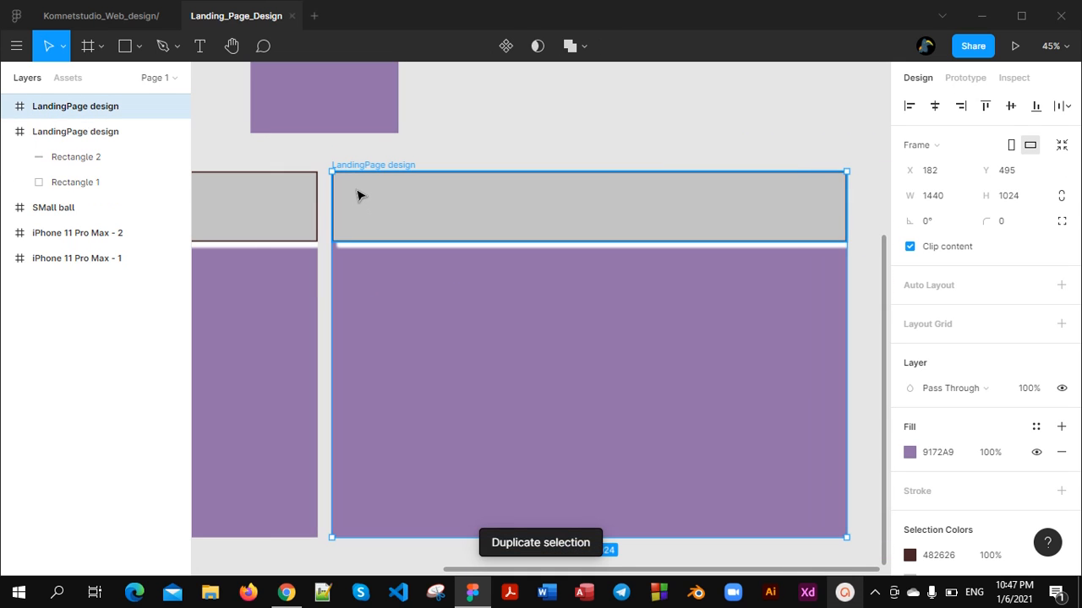
pyautogui.click(357, 194)
# Make three more duplicates of the copied LandingPage design frame in the same row
pyautogui.scroll(-3, 476, 138)
pyautogui.scroll(-1, 497, 228)
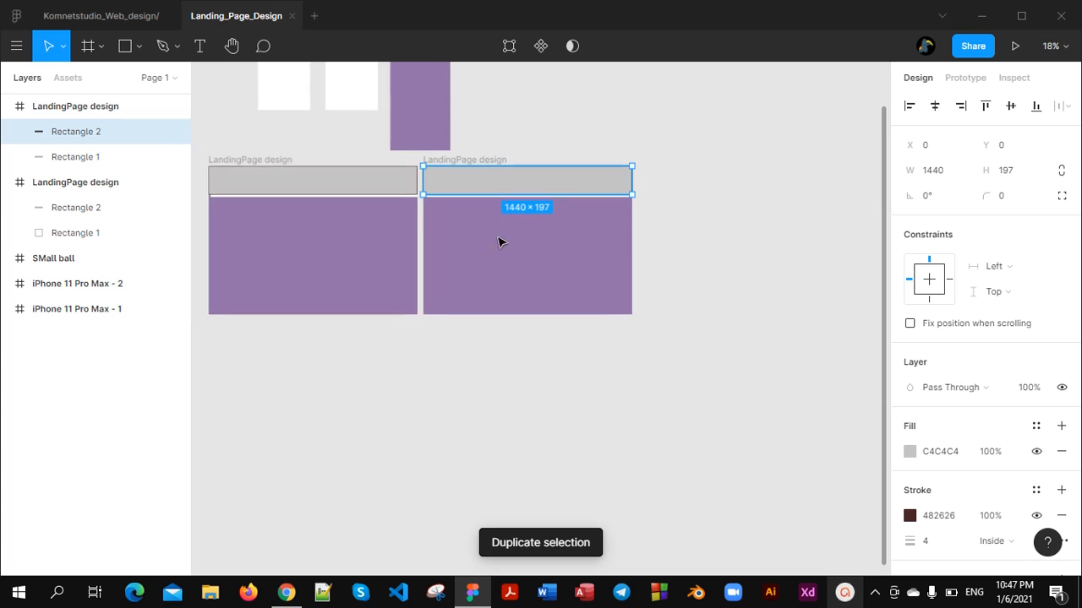
pyautogui.scroll(3, 483, 251)
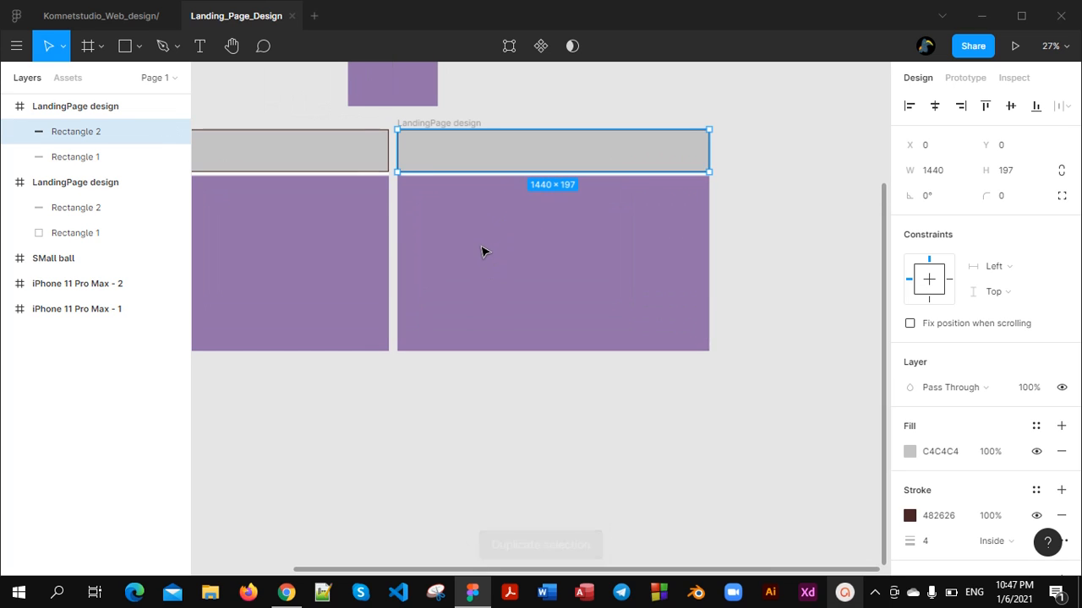
pyautogui.click(483, 92)
pyautogui.click(404, 118)
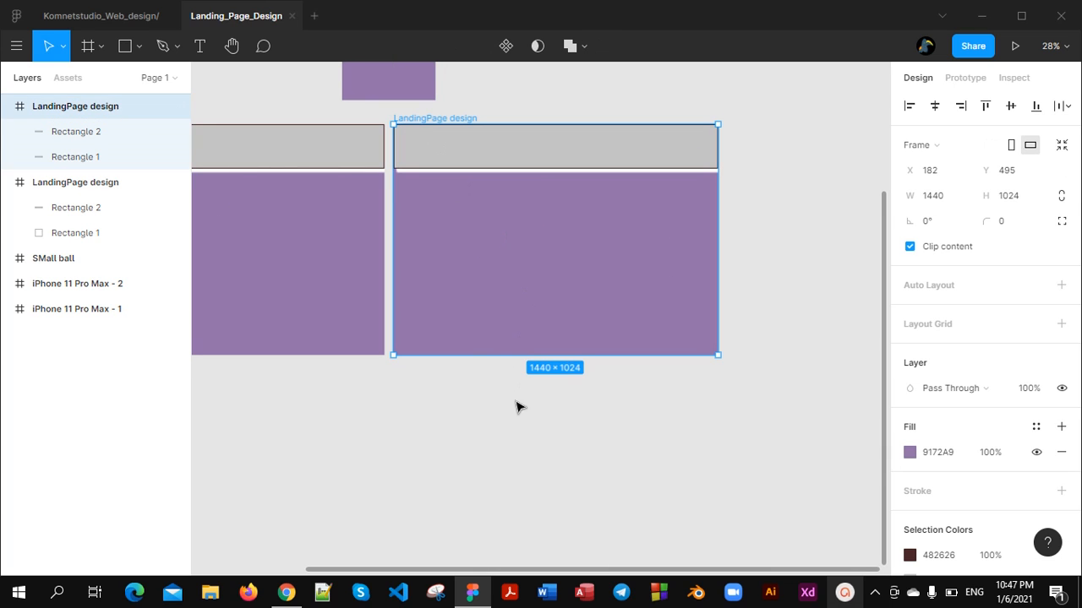
pyautogui.hotkey('ctrl', 'd')
pyautogui.hotkey('ctrl', 'd')
pyautogui.hotkey('ctrl', 'd')
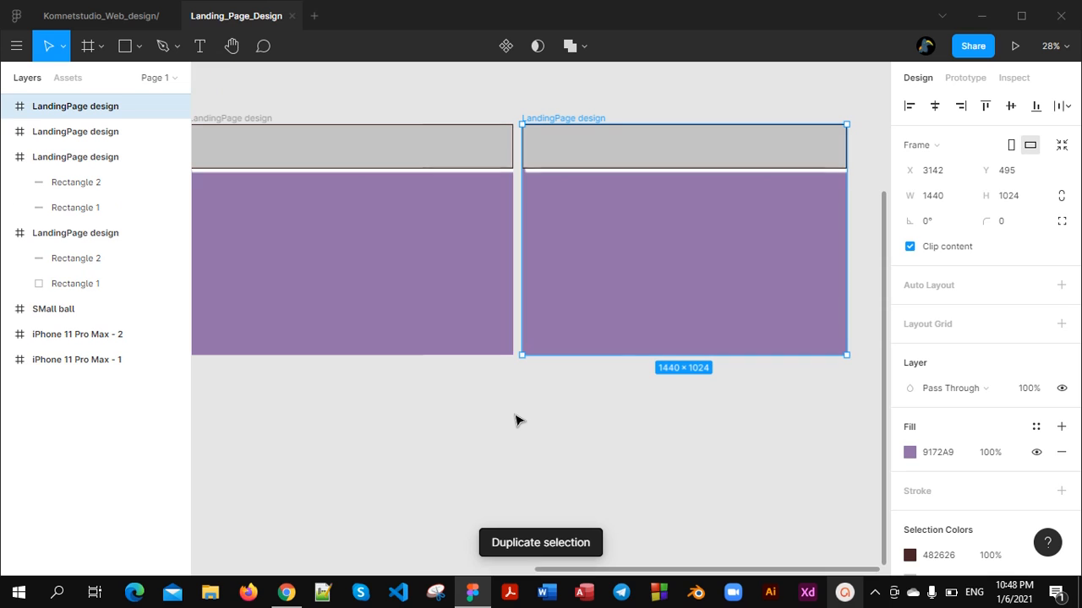
pyautogui.scroll(-3, 518, 422)
pyautogui.scroll(-5, 519, 426)
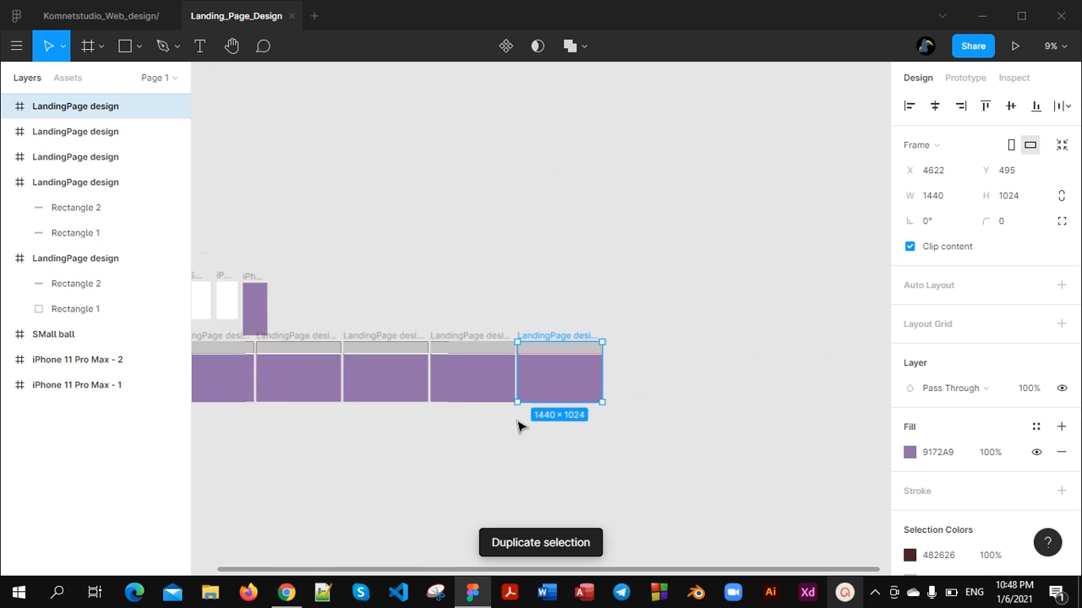
pyautogui.scroll(4, 519, 425)
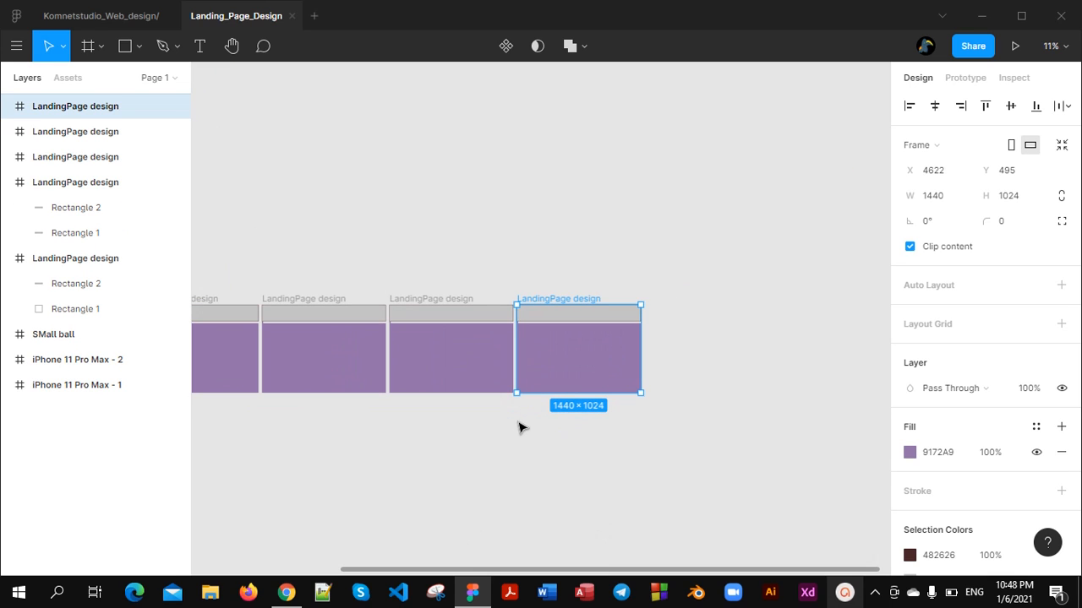
# Delete the three extra LandingPage design copies at the end of the row
pyautogui.press('Delete')
pyautogui.click(432, 299)
pyautogui.press('Delete')
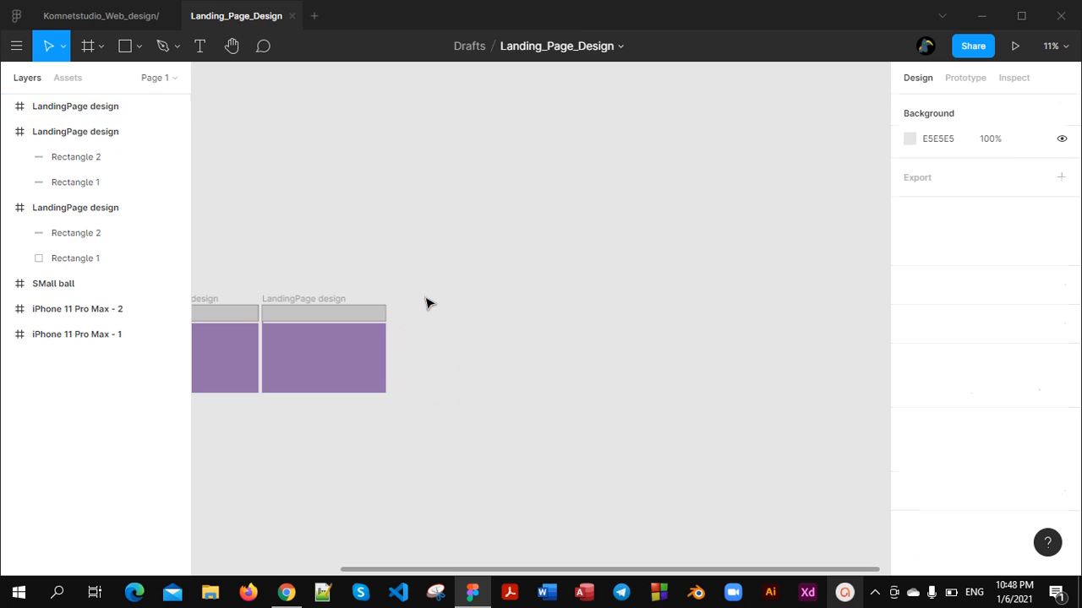
pyautogui.click(313, 299)
pyautogui.press('Delete')
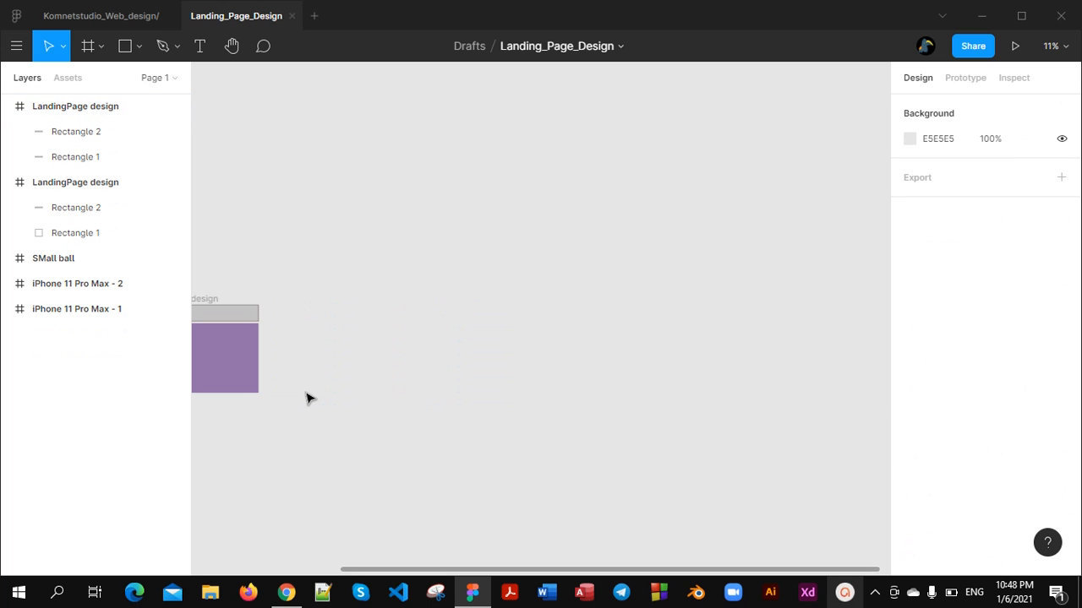
# Draw a horizontal line across the full width of the original LandingPage design frame, below the grey rectangle
pyautogui.scroll(5, 307, 394)
pyautogui.scroll(3, 405, 393)
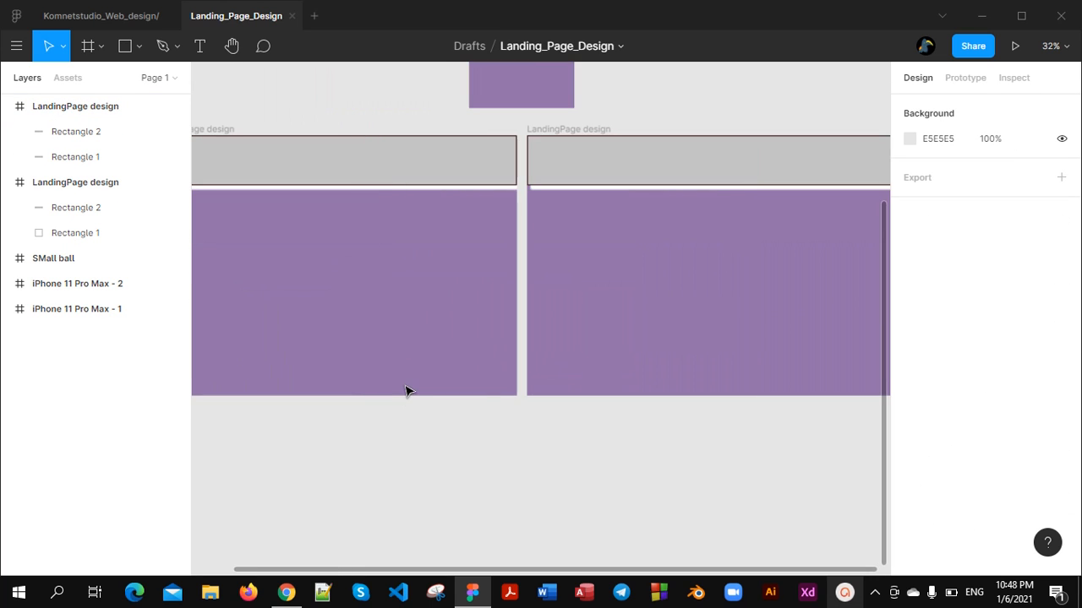
pyautogui.scroll(-5, 406, 388)
pyautogui.scroll(4, 413, 372)
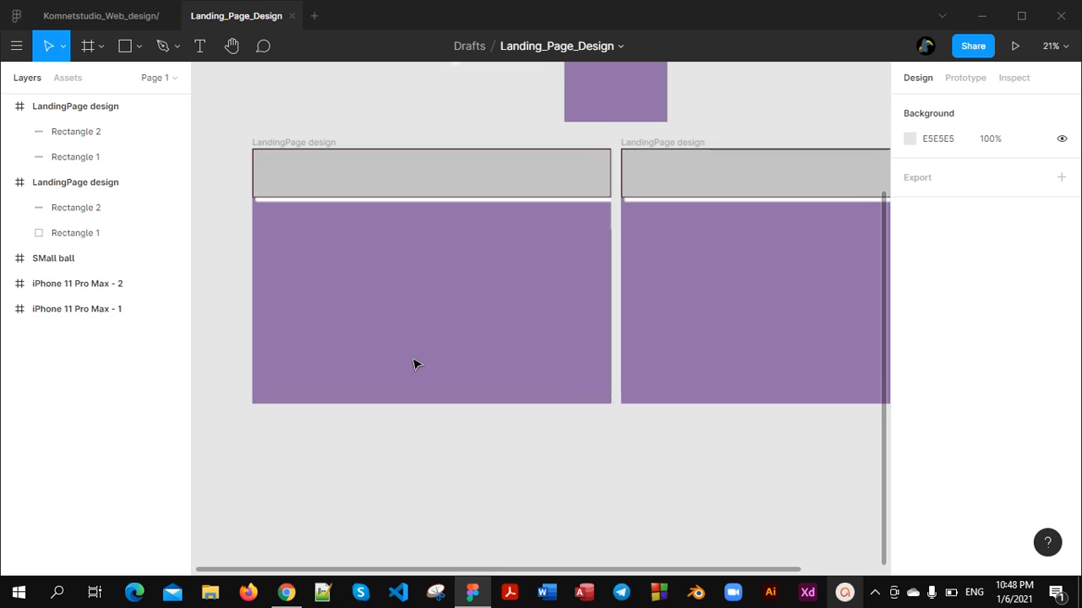
pyautogui.click(137, 53)
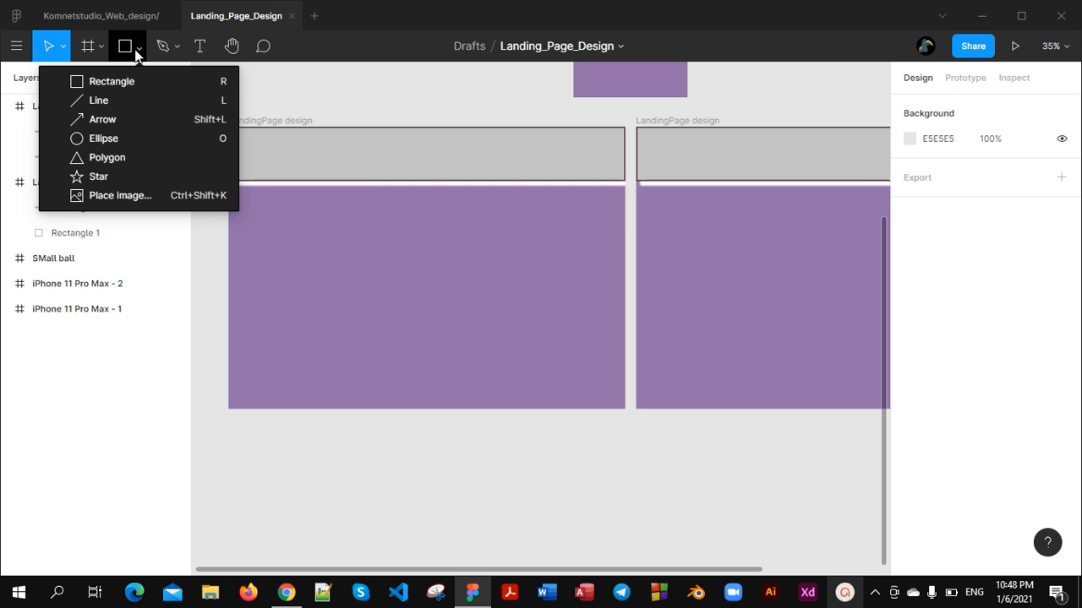
pyautogui.click(111, 103)
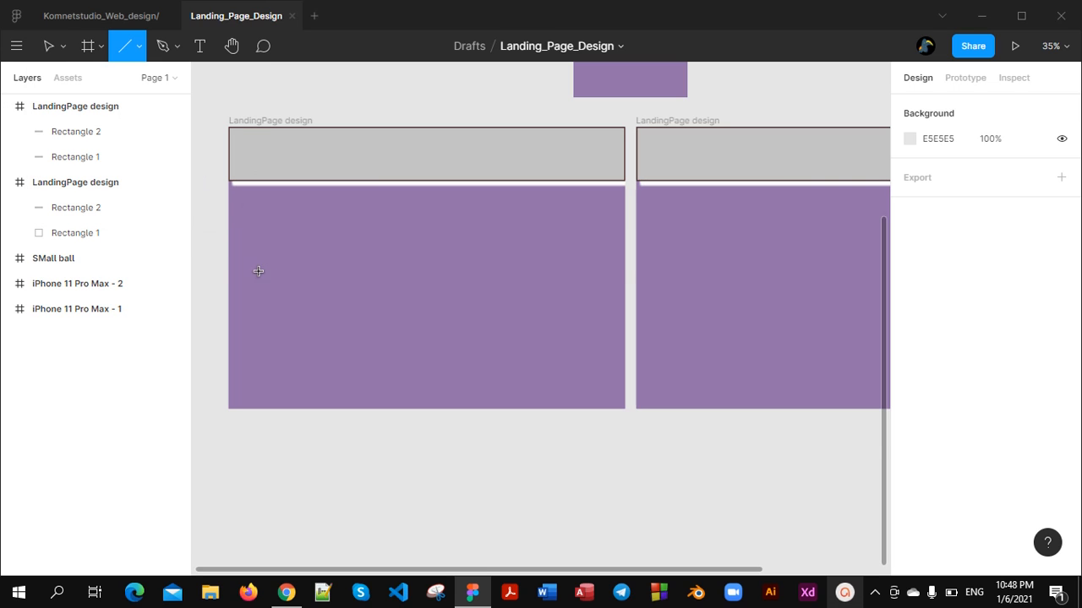
pyautogui.moveTo(256, 268); pyautogui.dragTo(625, 268)
pyautogui.moveTo(257, 267); pyautogui.dragTo(229, 267)
pyautogui.click(381, 414)
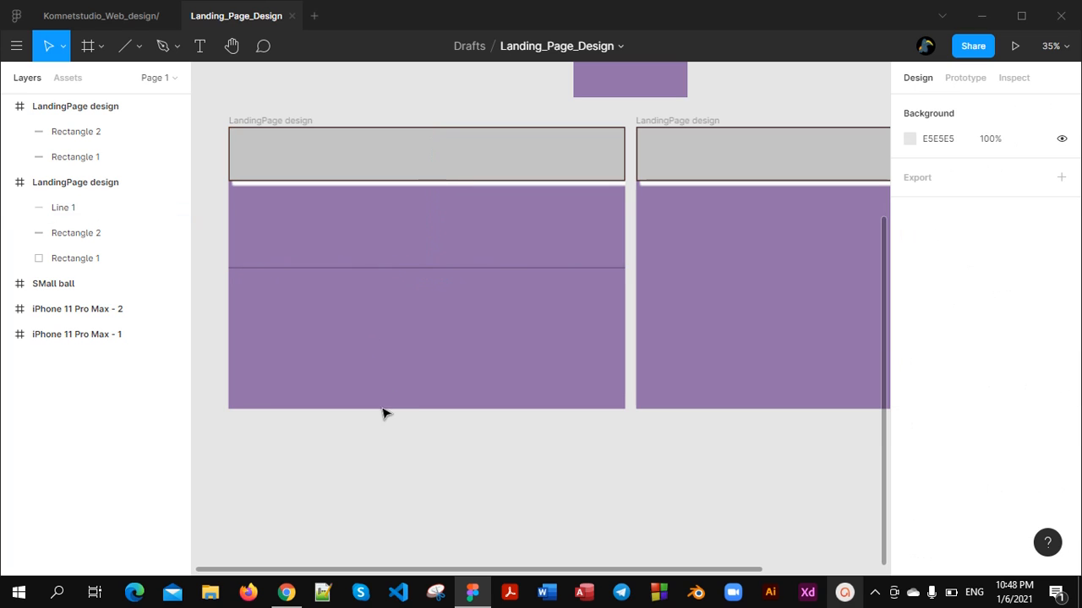
# Set the stroke thickness of the horizontal line in the original LandingPage design frame to 5
pyautogui.click(476, 268)
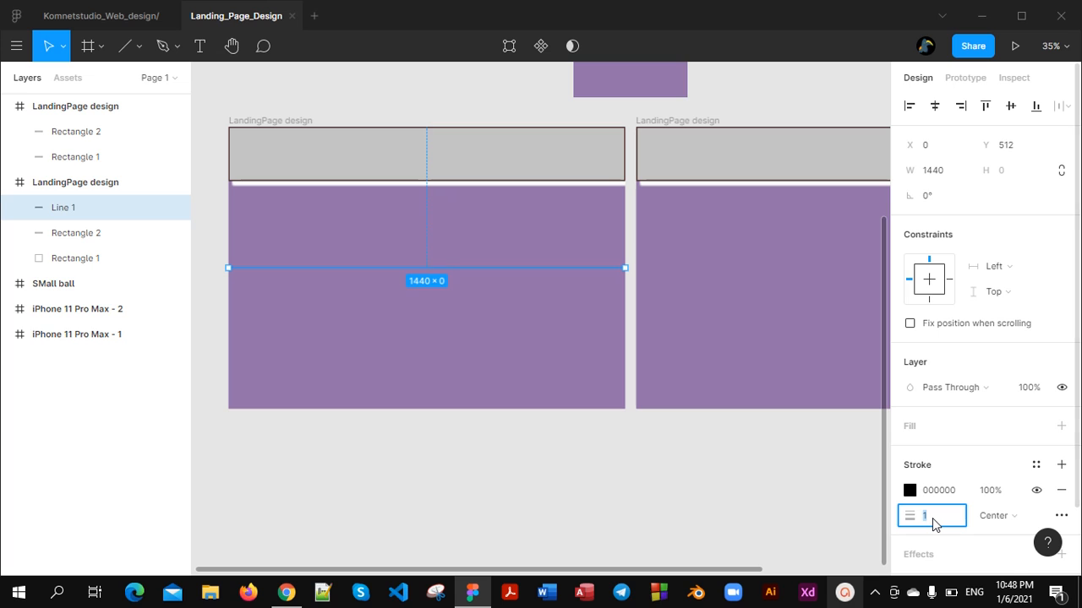
pyautogui.write('5')
pyautogui.click(800, 485)
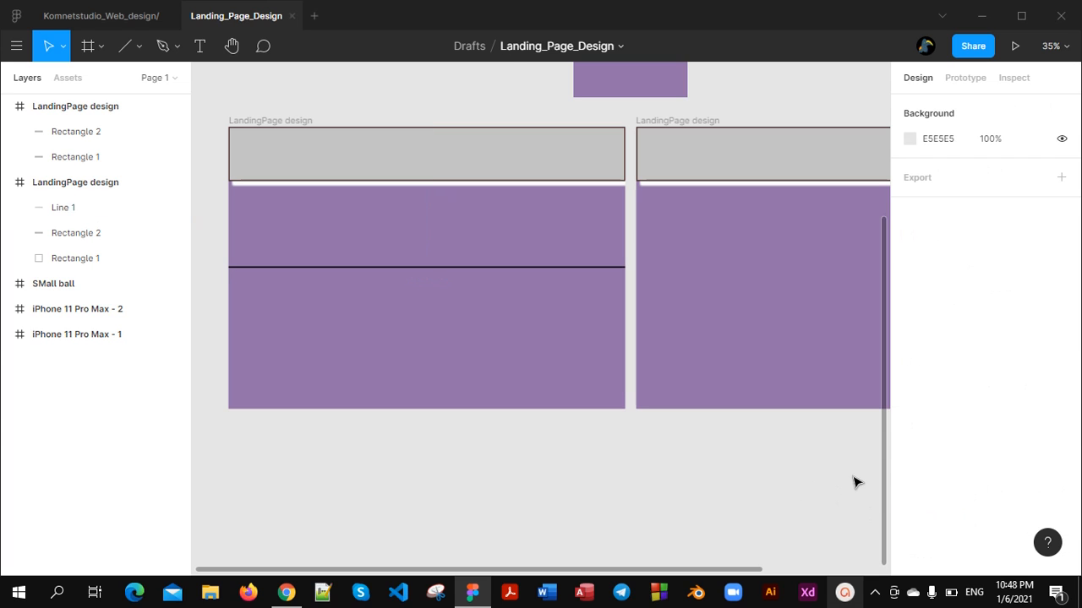
# Try the Inside and Outside stroke alignments on the horizontal line, and return it to Center
pyautogui.click(587, 270)
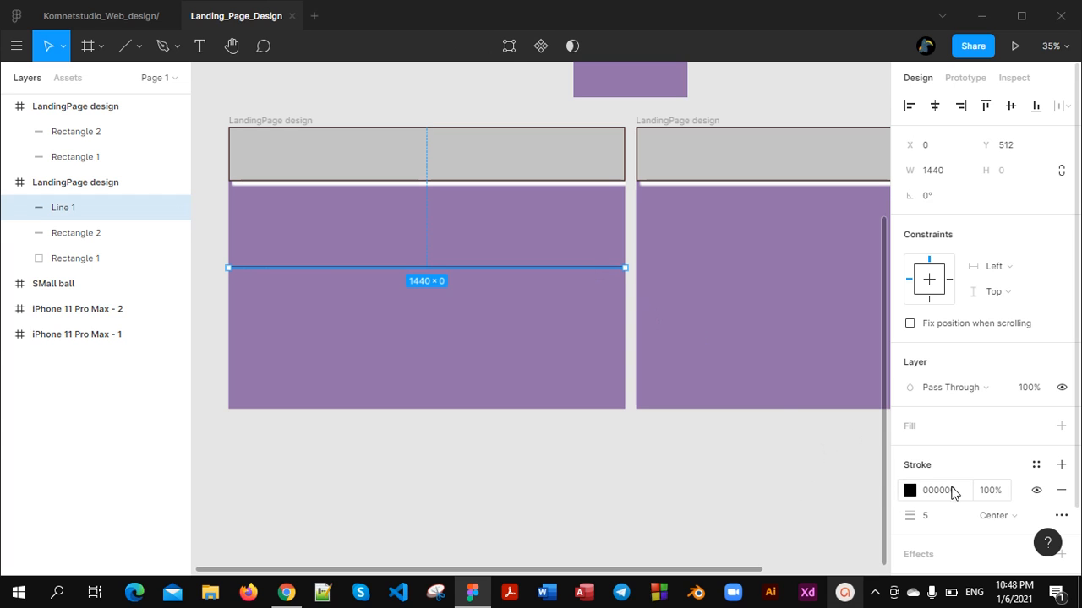
pyautogui.click(1005, 517)
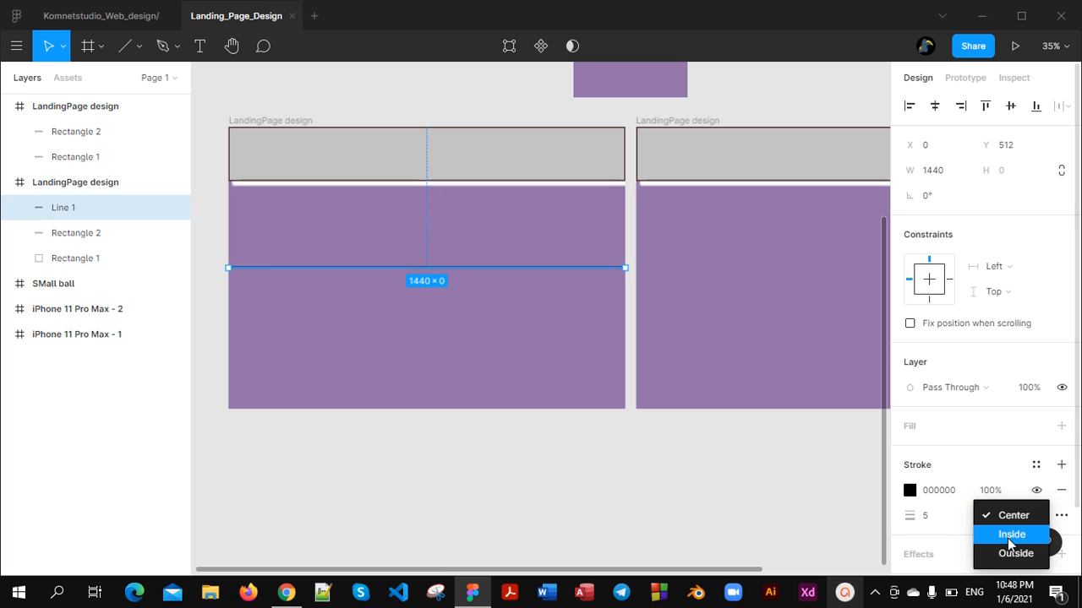
pyautogui.click(1008, 535)
pyautogui.click(1010, 518)
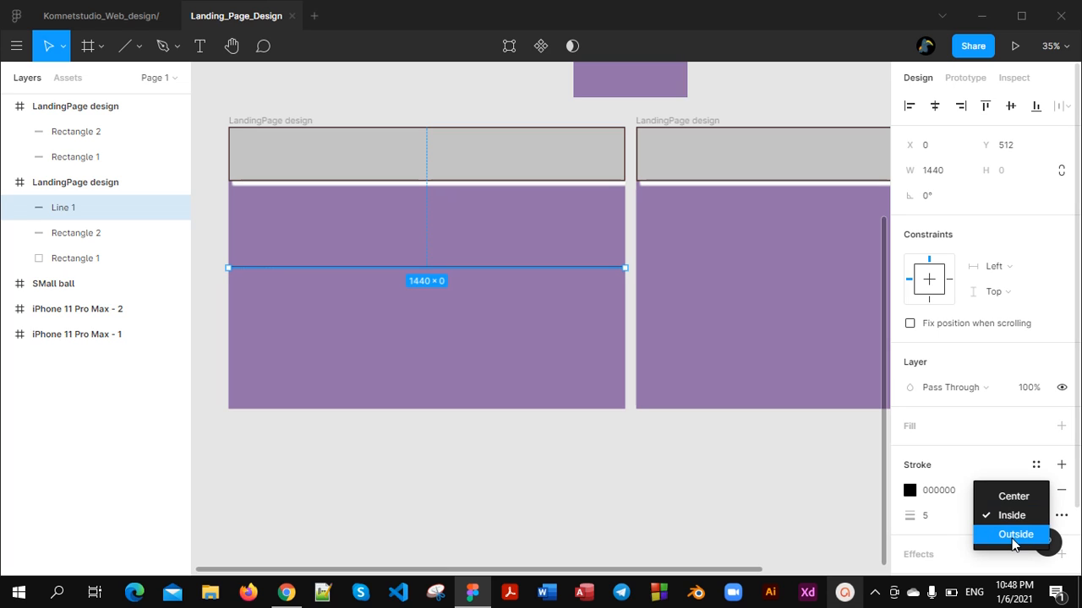
pyautogui.click(1012, 535)
pyautogui.click(1008, 524)
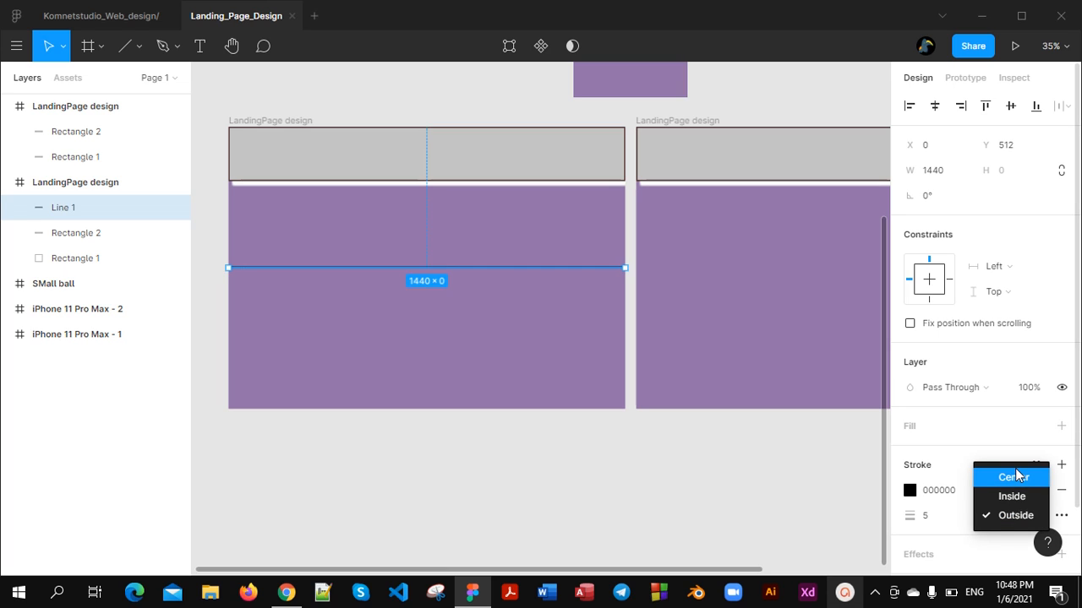
pyautogui.click(1019, 477)
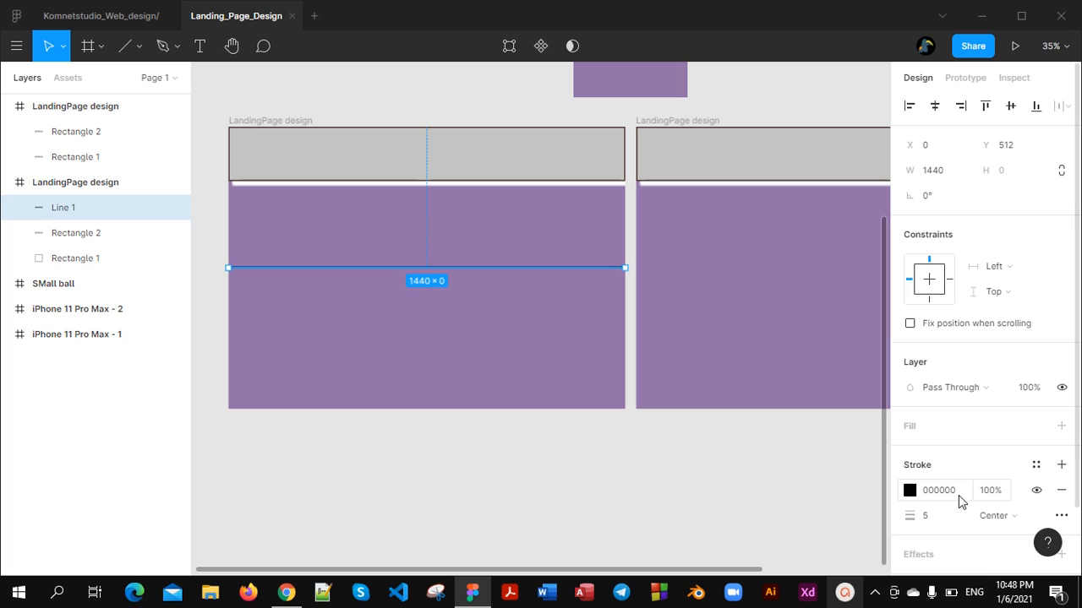
# Hide the horizontal line's stroke, and delete the line and undo that deletion
pyautogui.click(1036, 491)
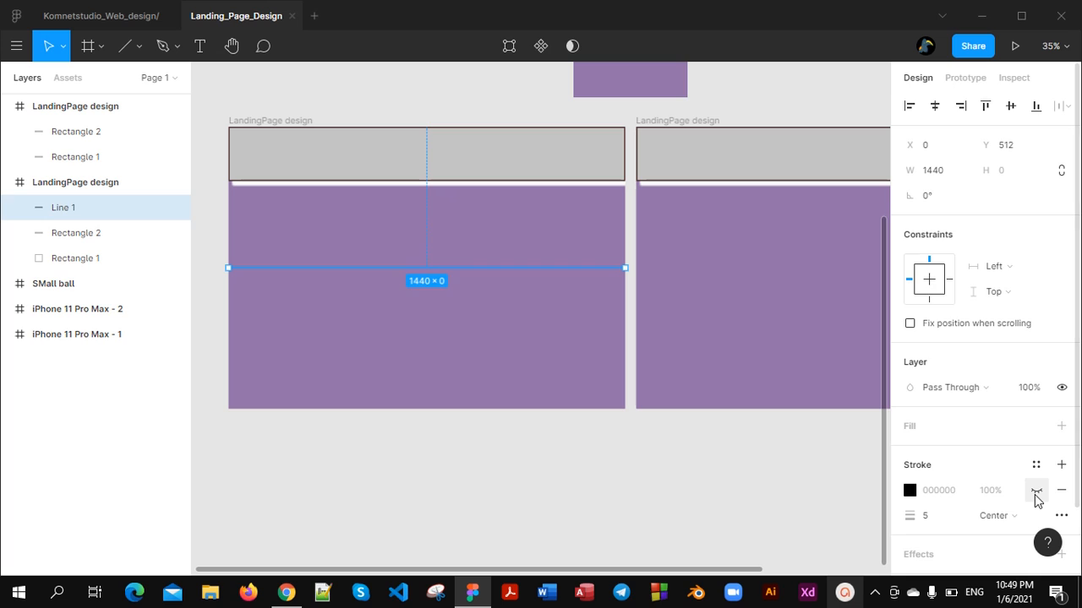
pyautogui.press('Delete')
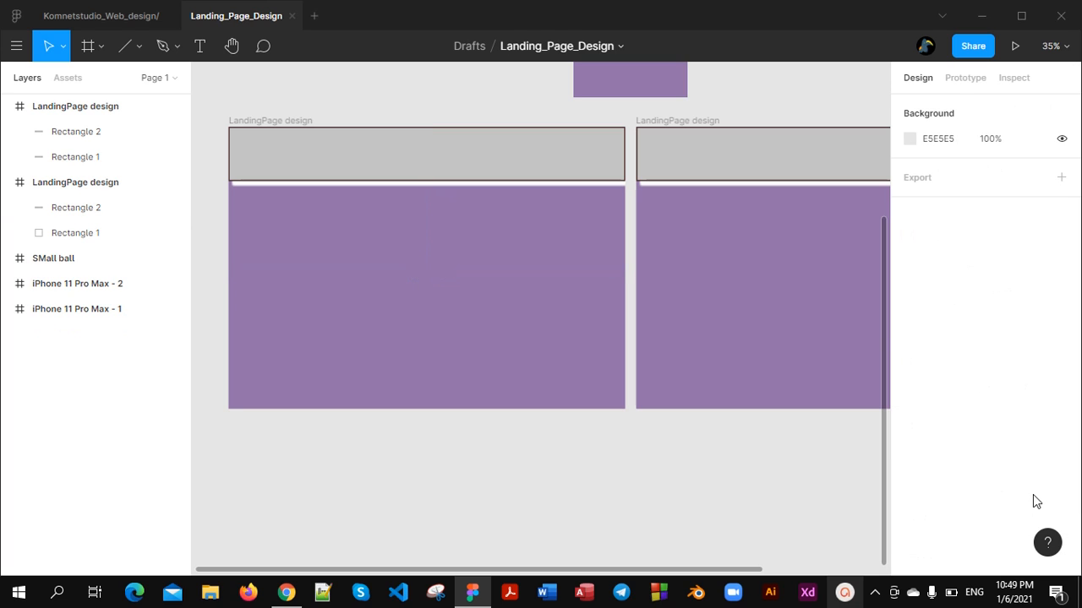
pyautogui.hotkey('ctrl', 'z')
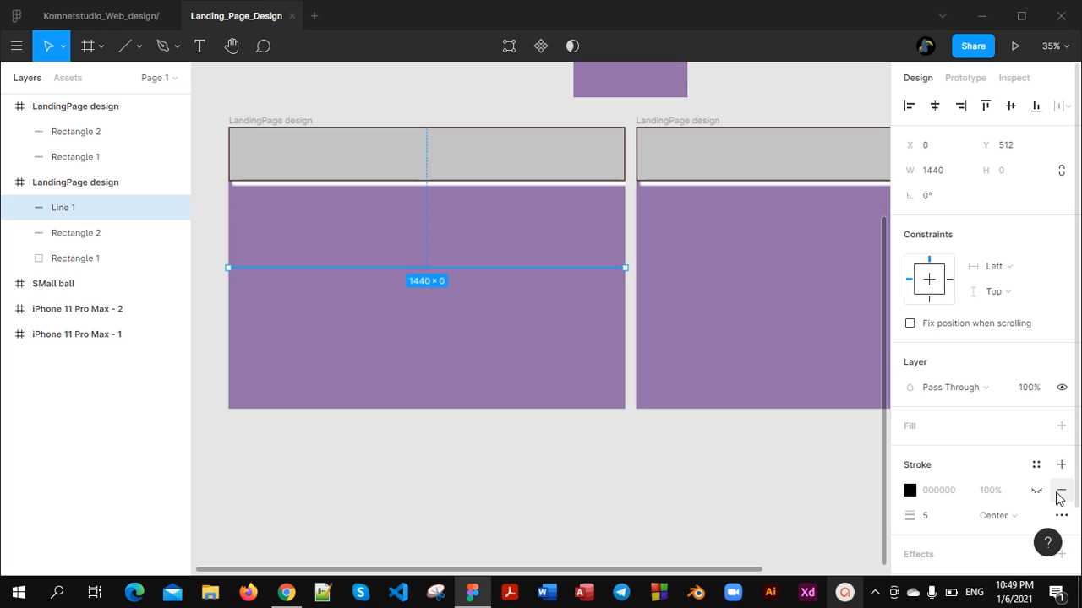
# Replace the horizontal line's stroke with a new one coloured white (FFFFFF)
pyautogui.click(1061, 491)
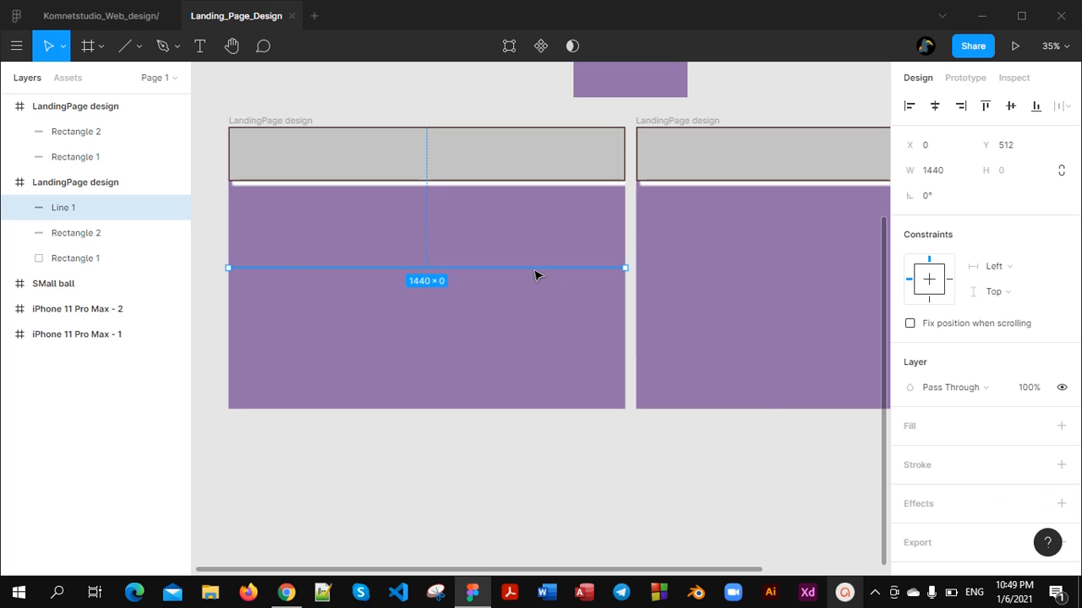
pyautogui.click(1060, 465)
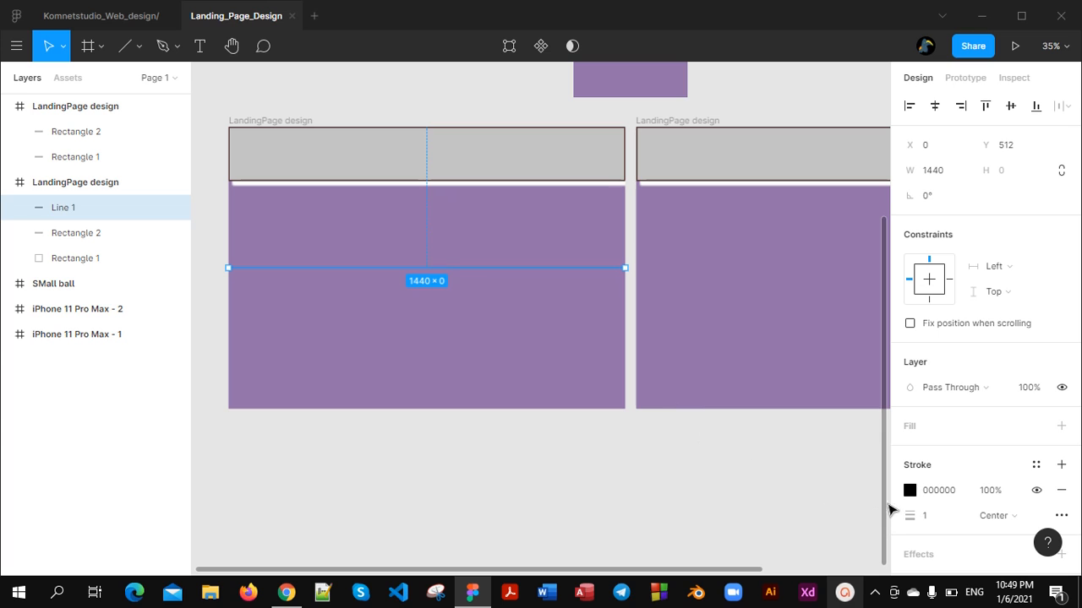
pyautogui.click(910, 490)
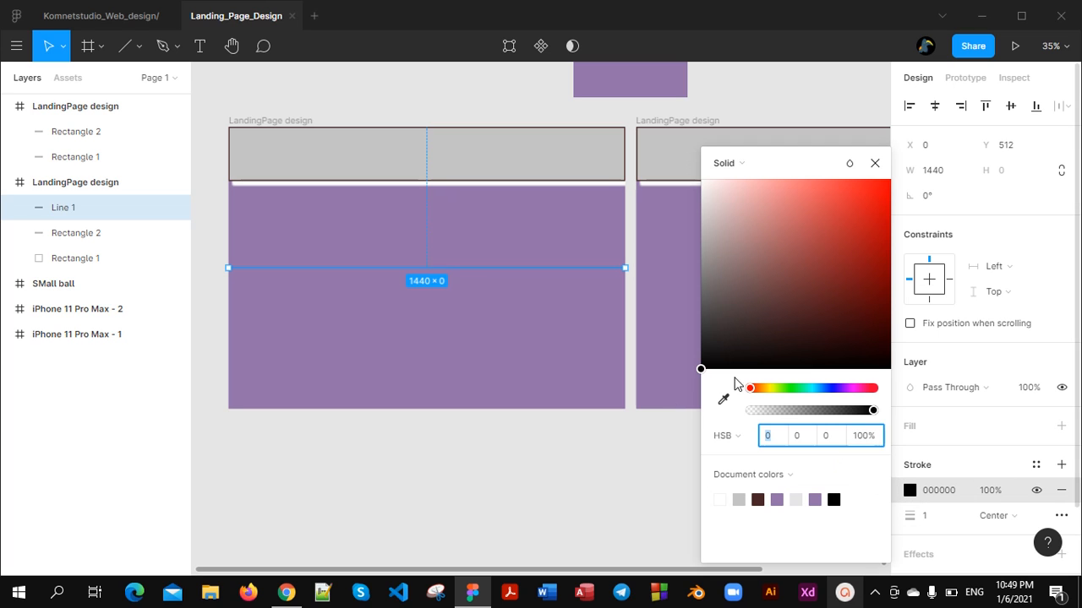
pyautogui.moveTo(701, 369)
pyautogui.mouseDown()
pyautogui.moveTo(724, 282)
pyautogui.moveTo(695, 141)
pyautogui.mouseUp()
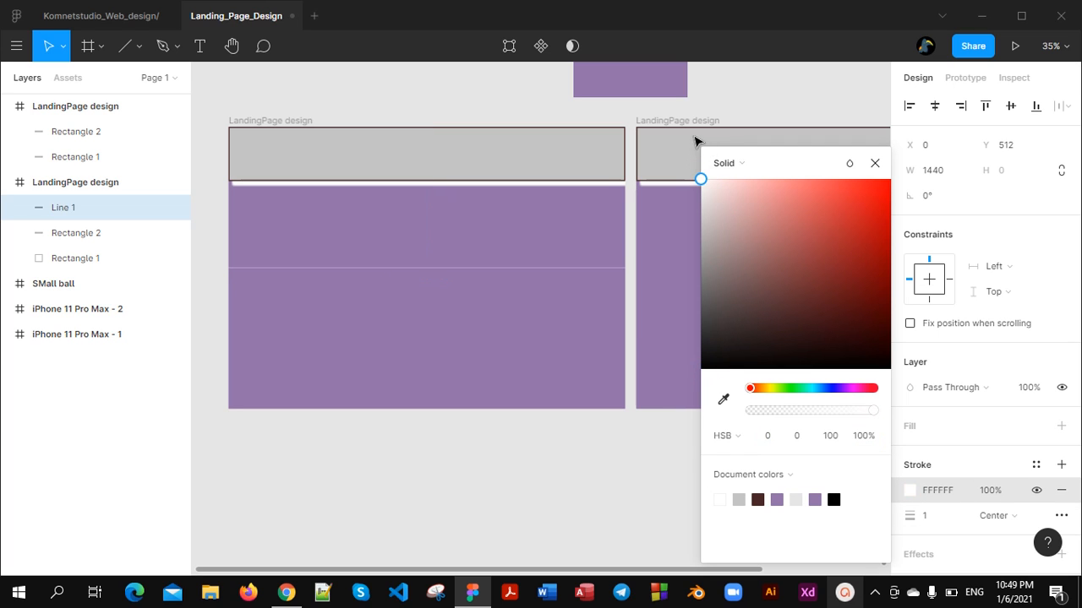
pyautogui.click(499, 536)
pyautogui.scroll(5, 431, 326)
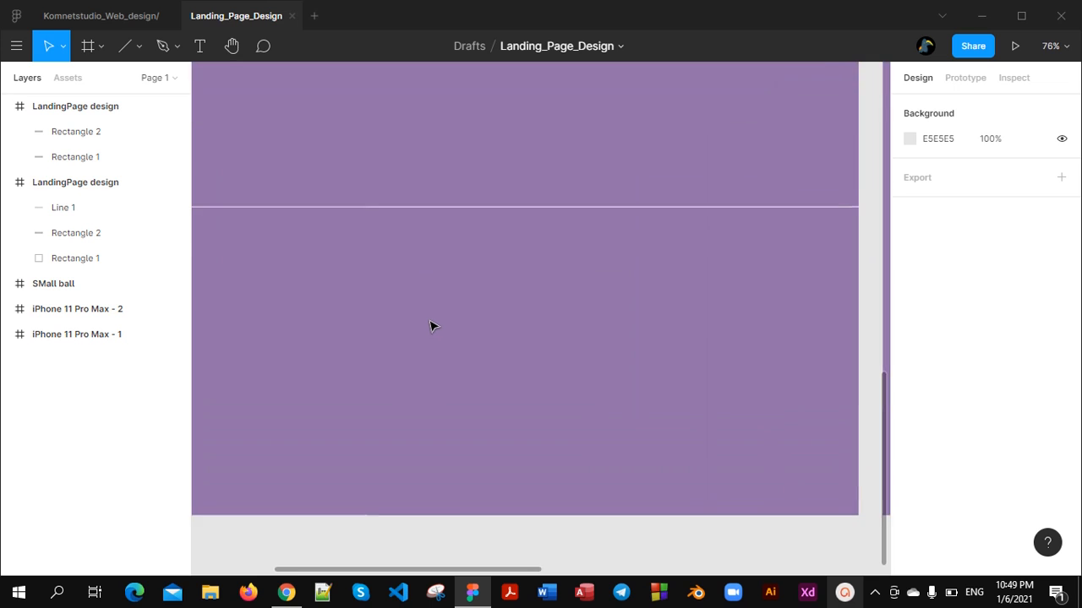
pyautogui.scroll(-3, 431, 326)
pyautogui.hscroll(-3, 434, 345)
pyautogui.scroll(3, 517, 326)
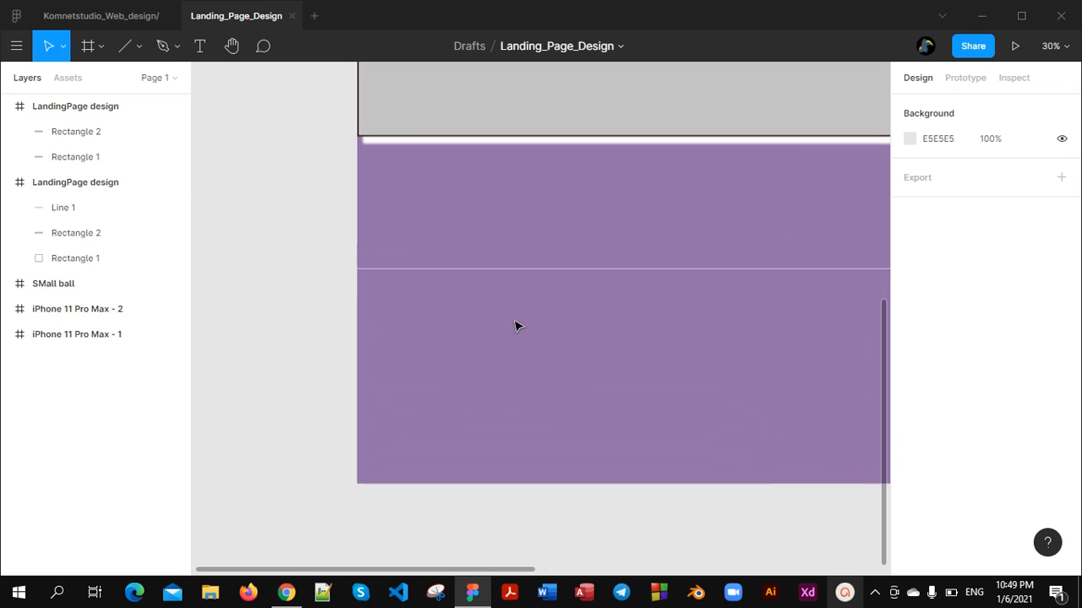
pyautogui.scroll(-3, 517, 326)
pyautogui.scroll(3, 517, 328)
pyautogui.scroll(-3, 519, 331)
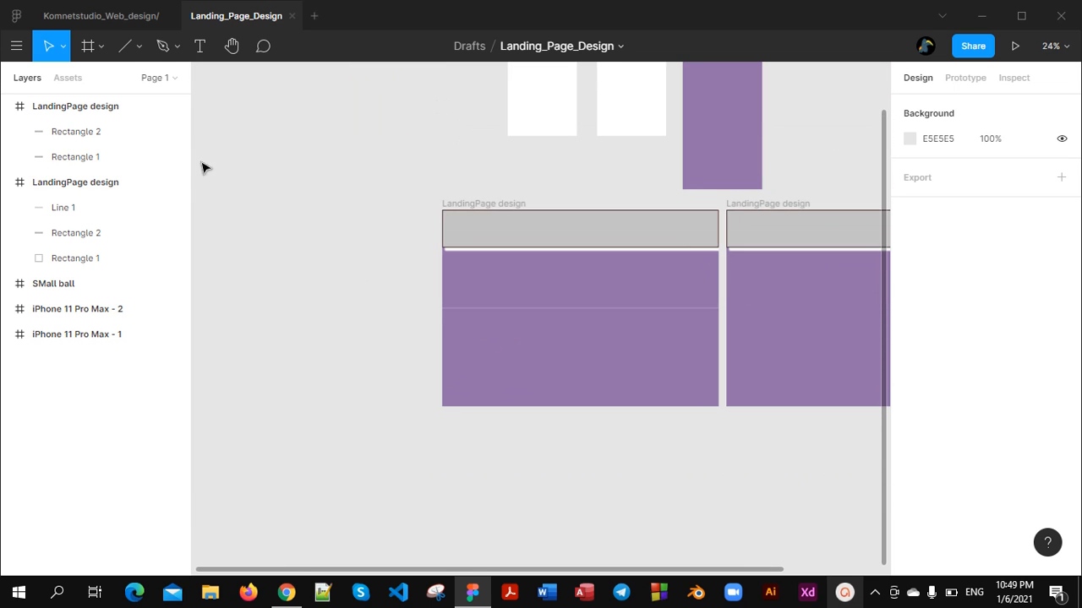
# Draw an arrow about 483 px long, pointing right, below the white line in the original LandingPage design frame
pyautogui.click(140, 49)
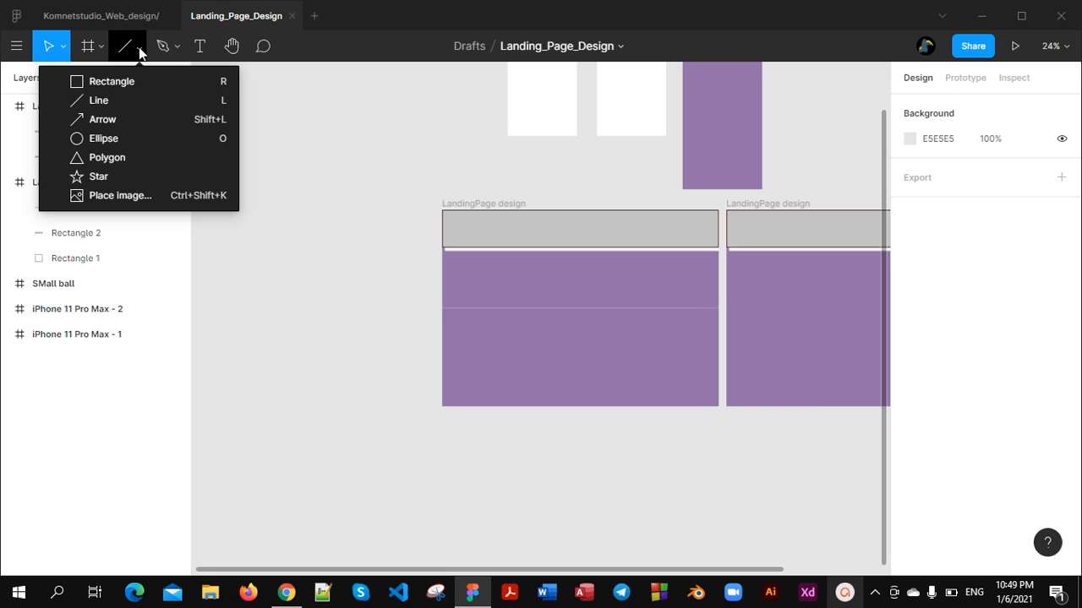
pyautogui.click(128, 117)
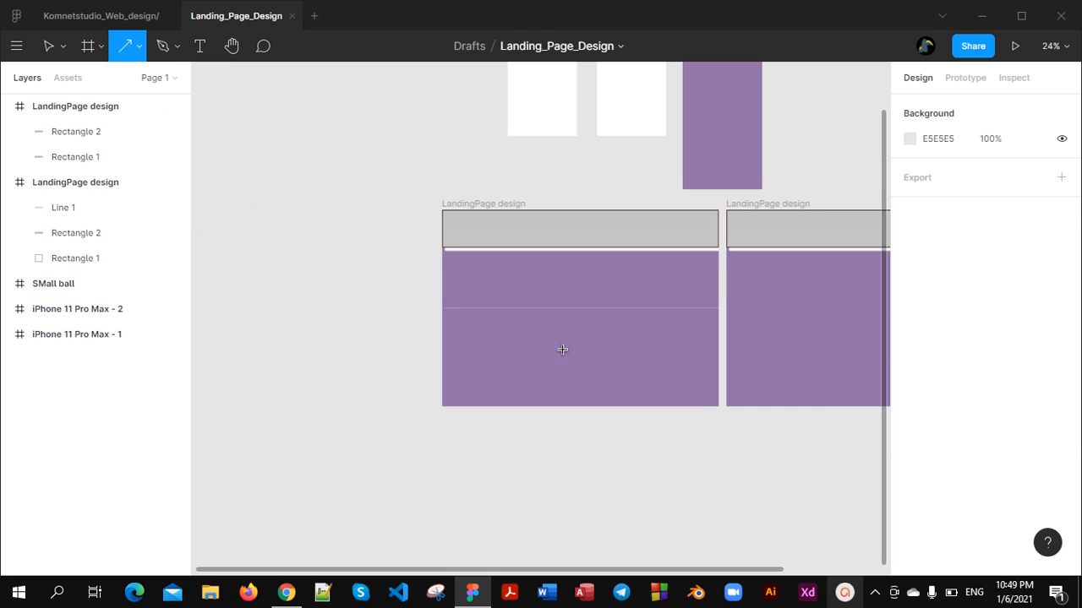
pyautogui.moveTo(476, 349)
pyautogui.mouseDown()
pyautogui.moveTo(595, 350)
pyautogui.moveTo(569, 354)
pyautogui.mouseUp()
pyautogui.scroll(3, 567, 352)
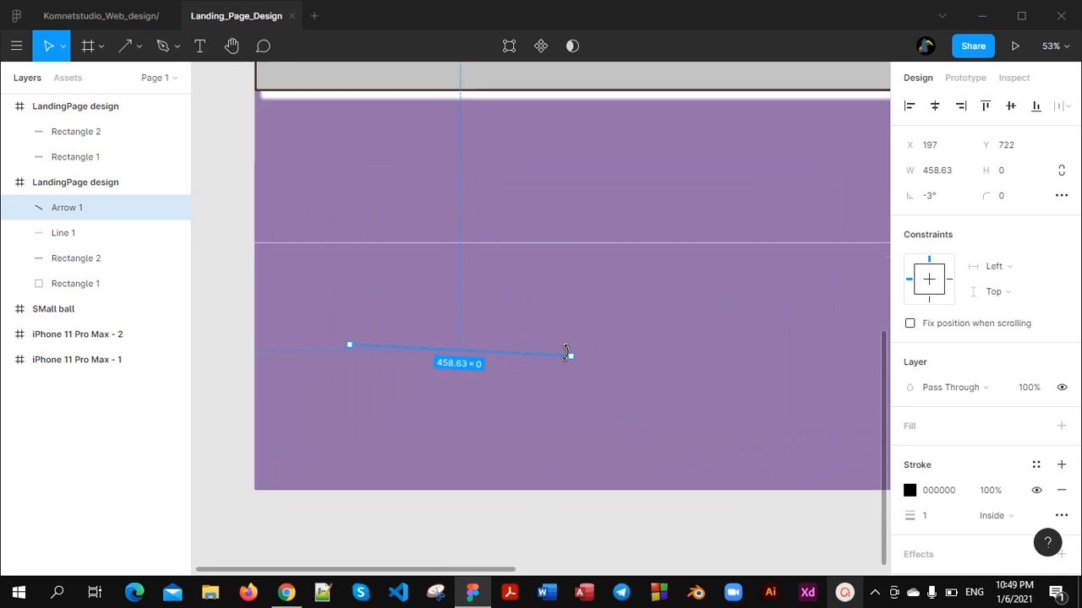
pyautogui.scroll(2, 566, 353)
pyautogui.scroll(-3, 566, 355)
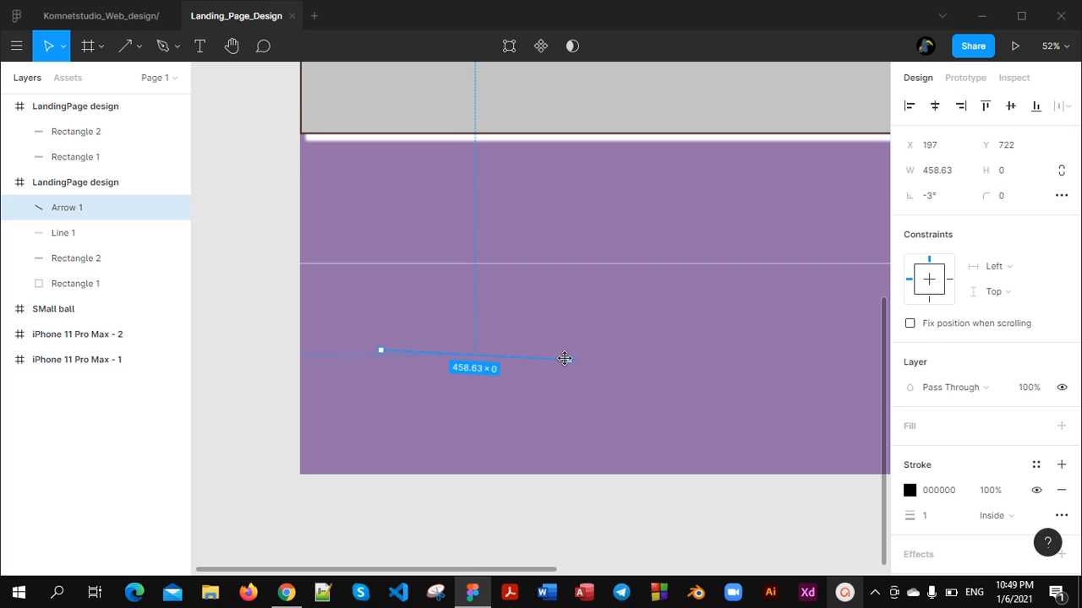
pyautogui.moveTo(564, 358)
pyautogui.mouseDown()
pyautogui.moveTo(582, 347)
pyautogui.moveTo(580, 355)
pyautogui.mouseUp()
pyautogui.click(599, 412)
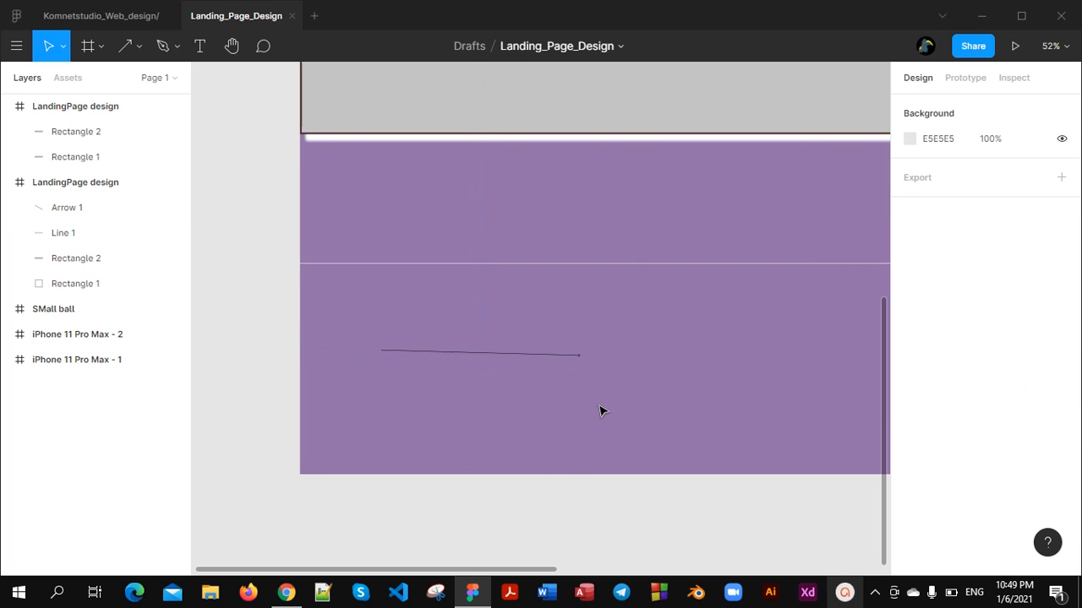
# Set the arrow's stroke thickness to 5
pyautogui.click(562, 355)
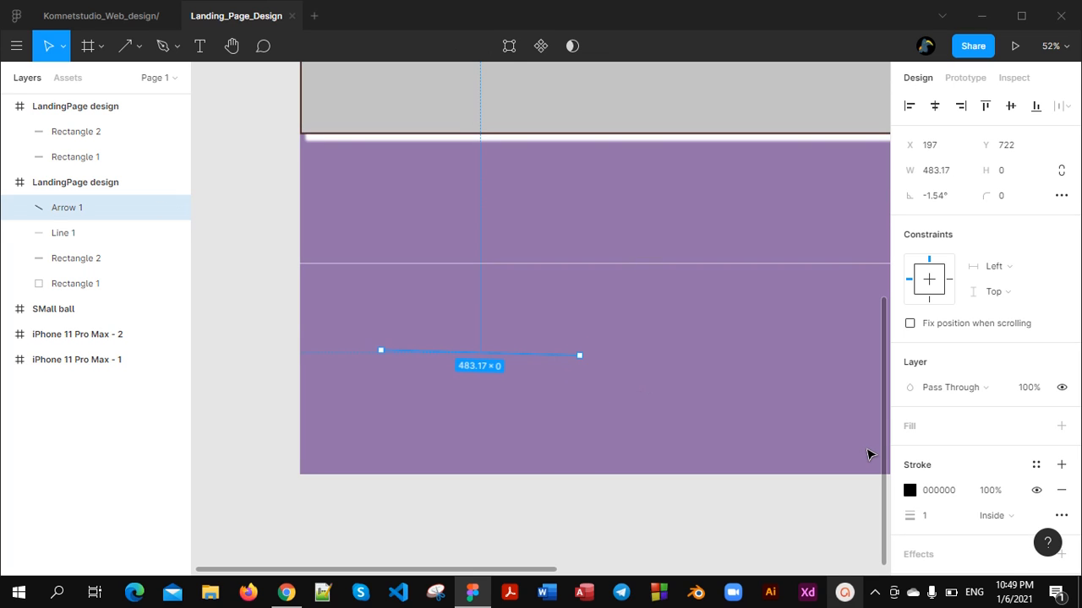
pyautogui.click(935, 517)
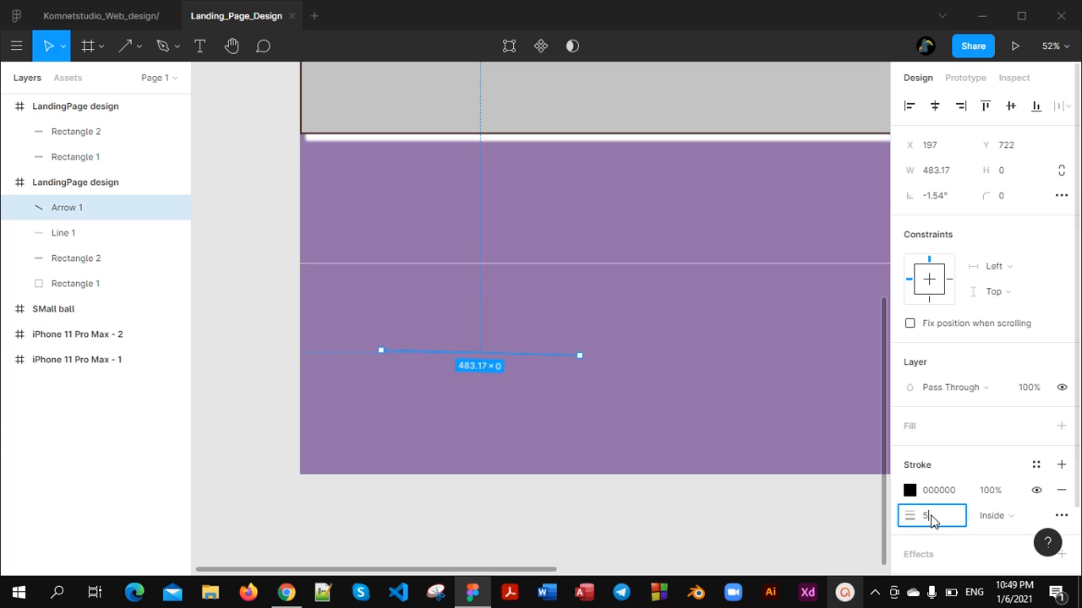
pyautogui.press('Return')
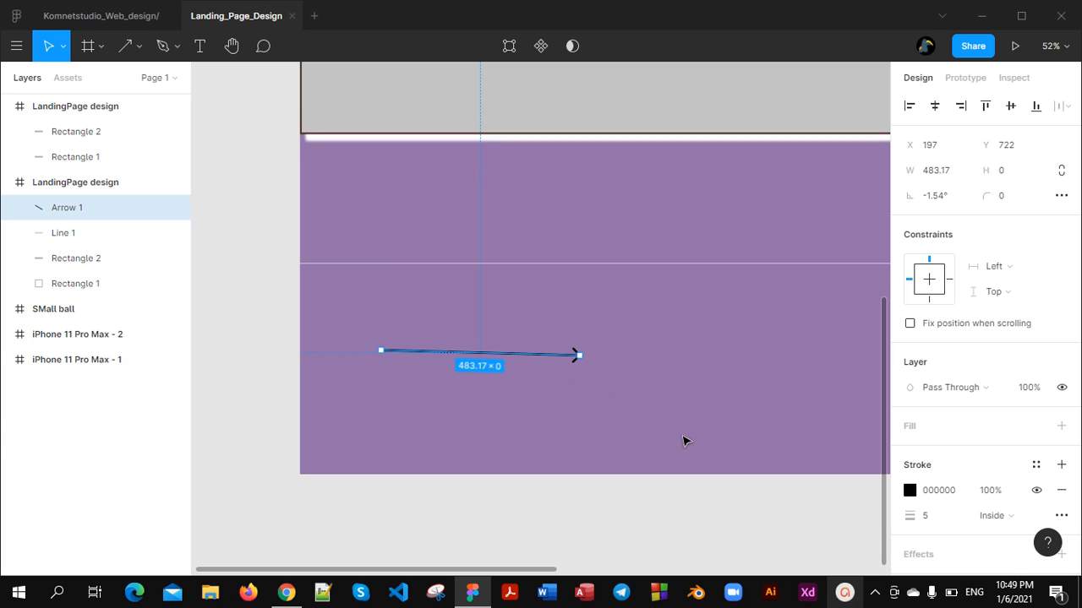
pyautogui.click(595, 374)
# Set the arrow's rotation to 0° so it lies horizontally
pyautogui.click(558, 362)
pyautogui.click(946, 196)
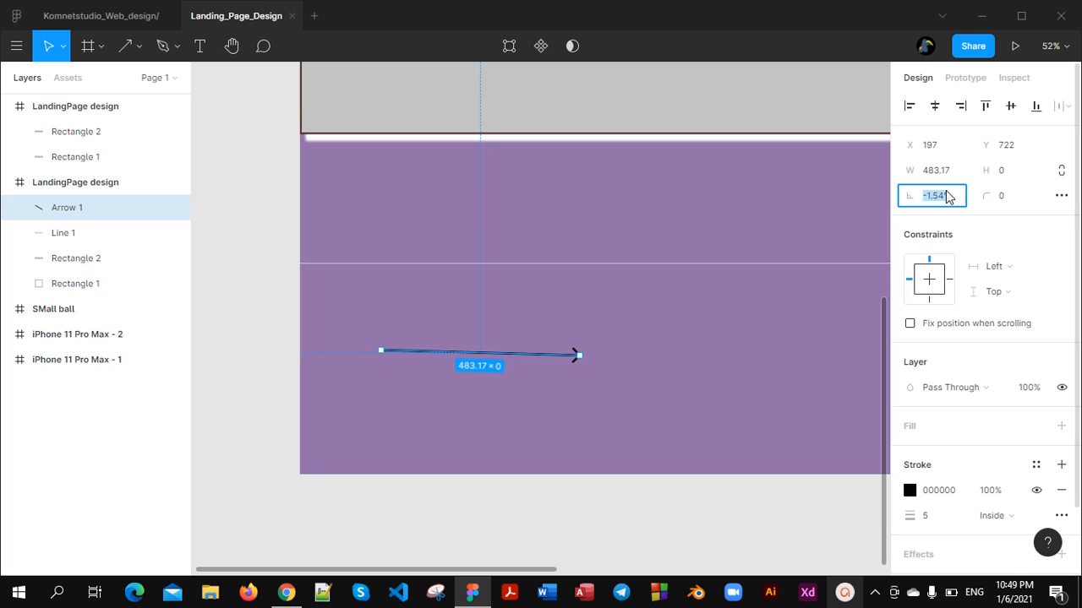
pyautogui.write('0')
pyautogui.press('Return')
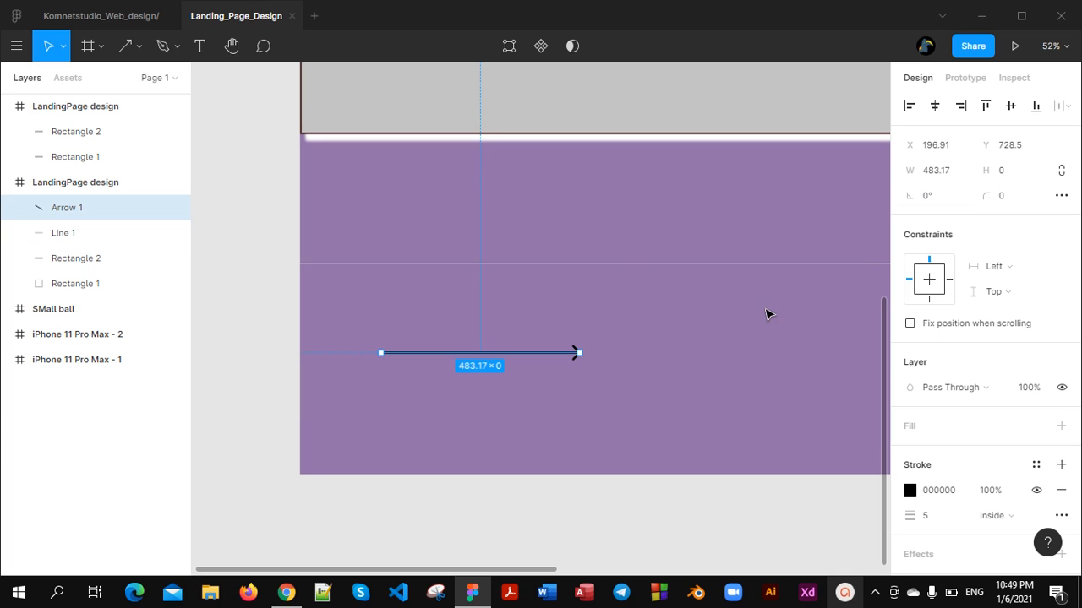
pyautogui.click(581, 394)
# Change the arrow's stroke colour to light grey (DFDFDF)
pyautogui.scroll(-3, 657, 397)
pyautogui.scroll(3, 635, 397)
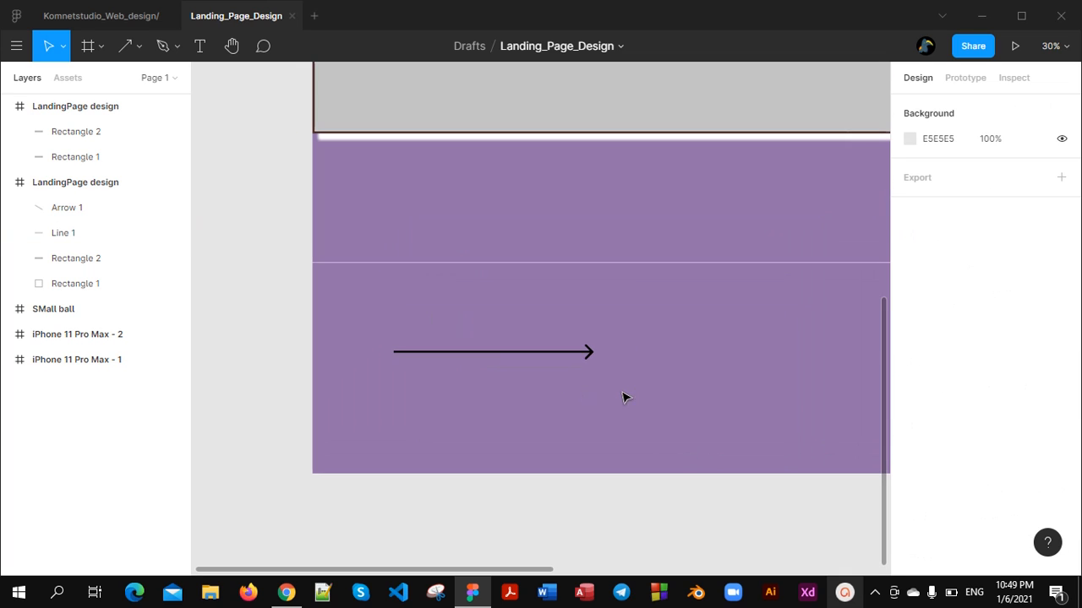
pyautogui.click(507, 351)
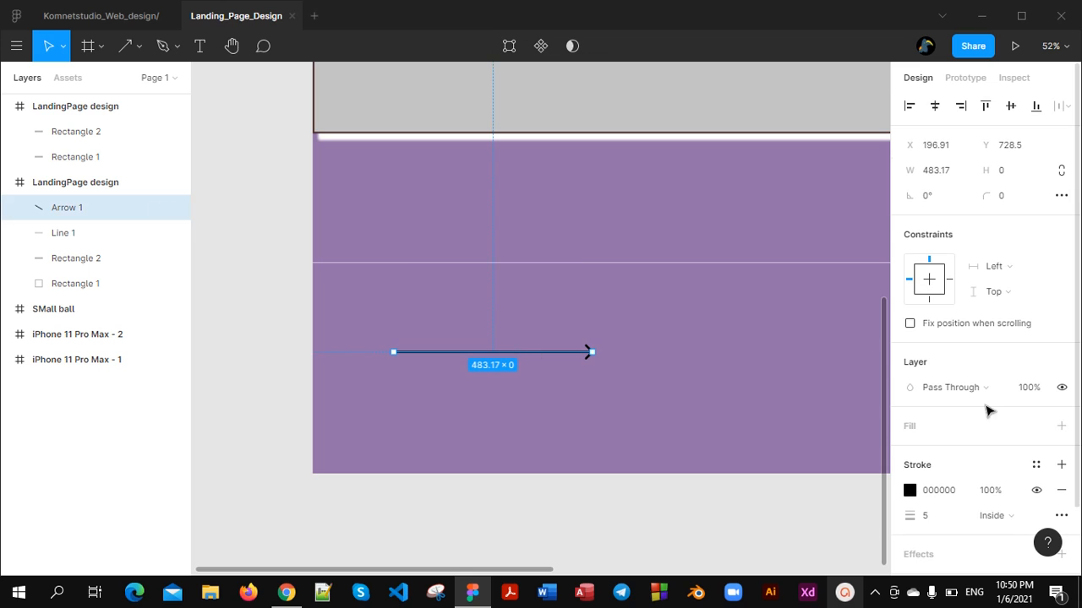
pyautogui.click(911, 492)
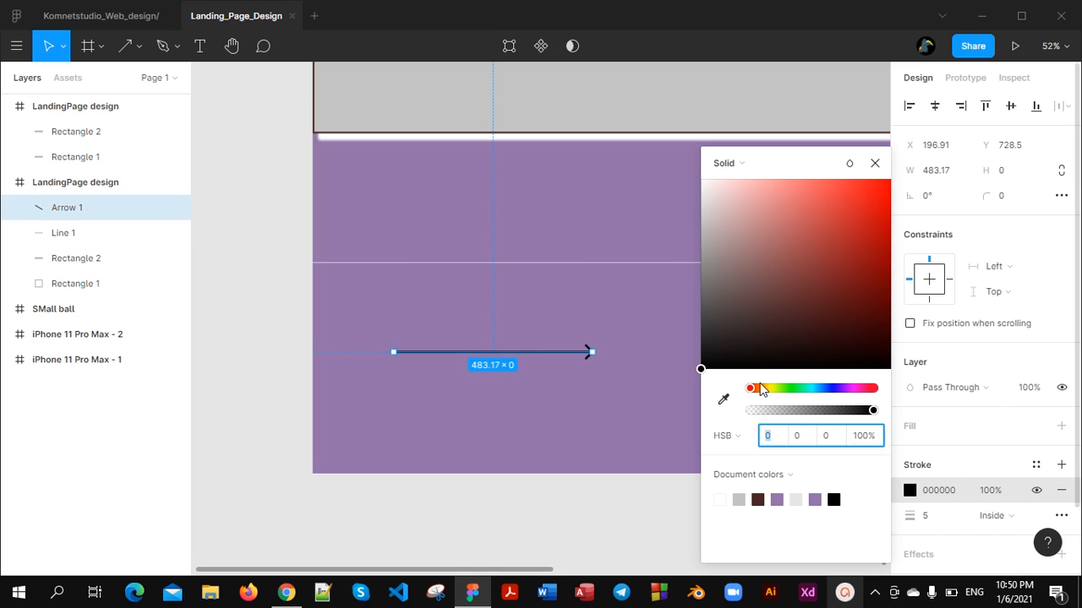
pyautogui.click(788, 188)
pyautogui.moveTo(867, 314); pyautogui.dragTo(688, 186)
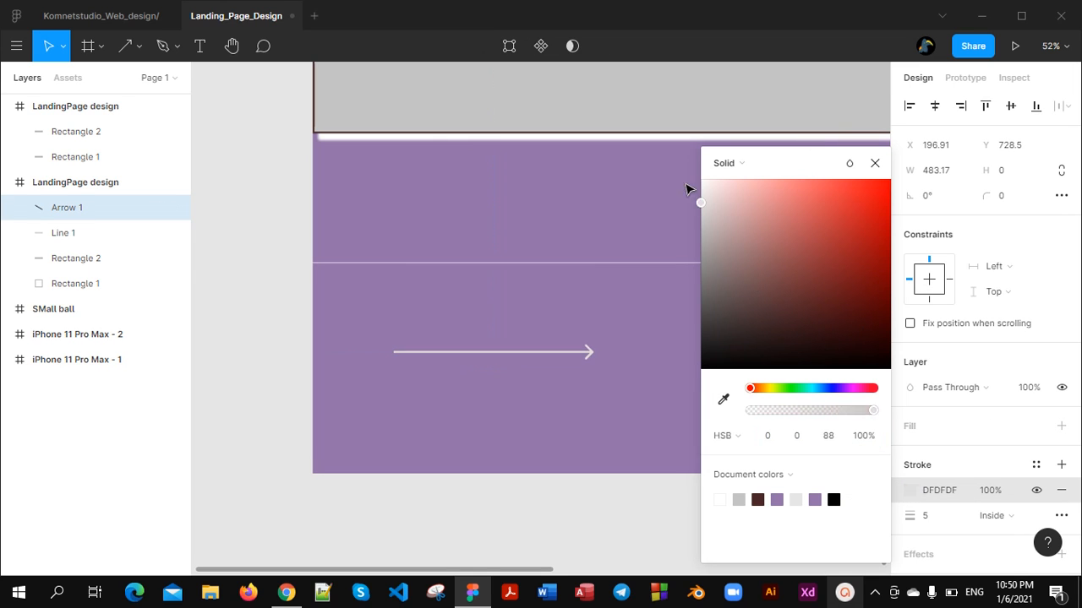
pyautogui.click(638, 368)
# Draw a rectangle about 513 × 214 px in the purple area of the duplicated LandingPage design frame
pyautogui.scroll(-5, 642, 394)
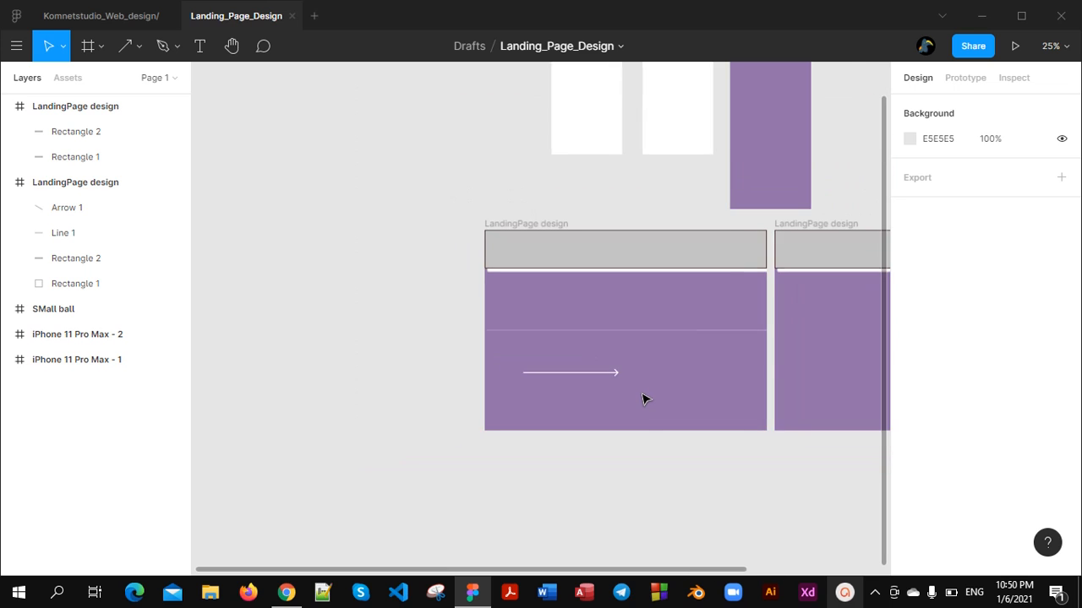
pyautogui.hscroll(1, 642, 405)
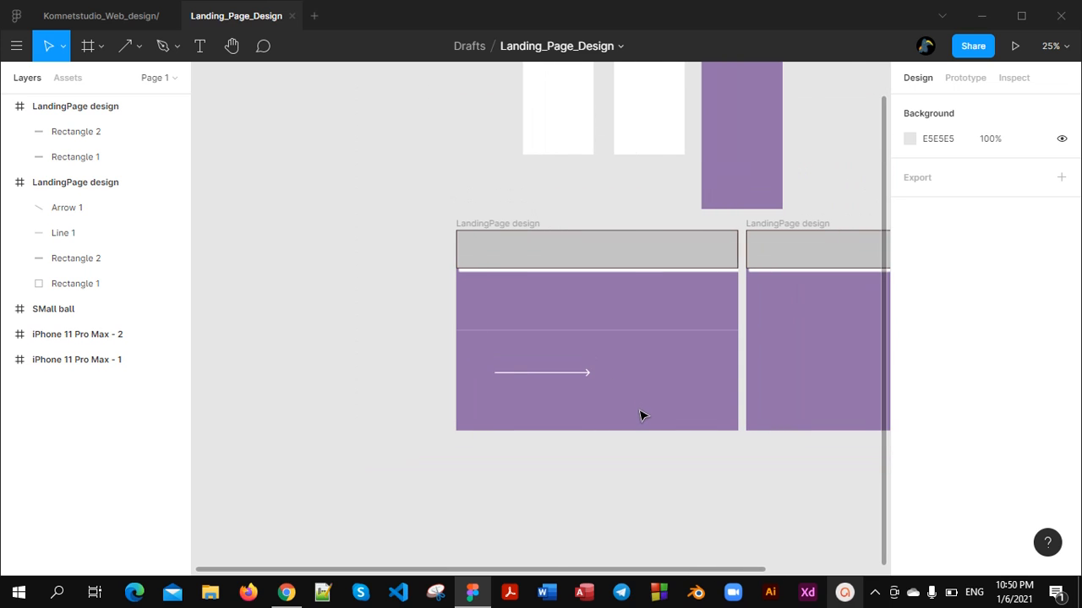
pyautogui.click(139, 46)
pyautogui.click(131, 81)
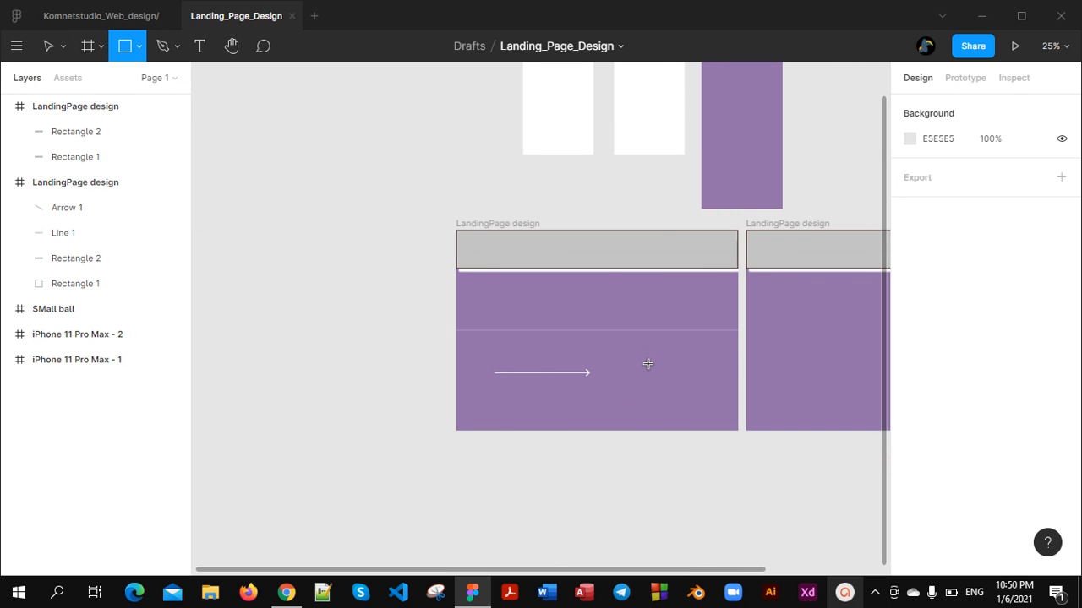
pyautogui.hscroll(3, 647, 364)
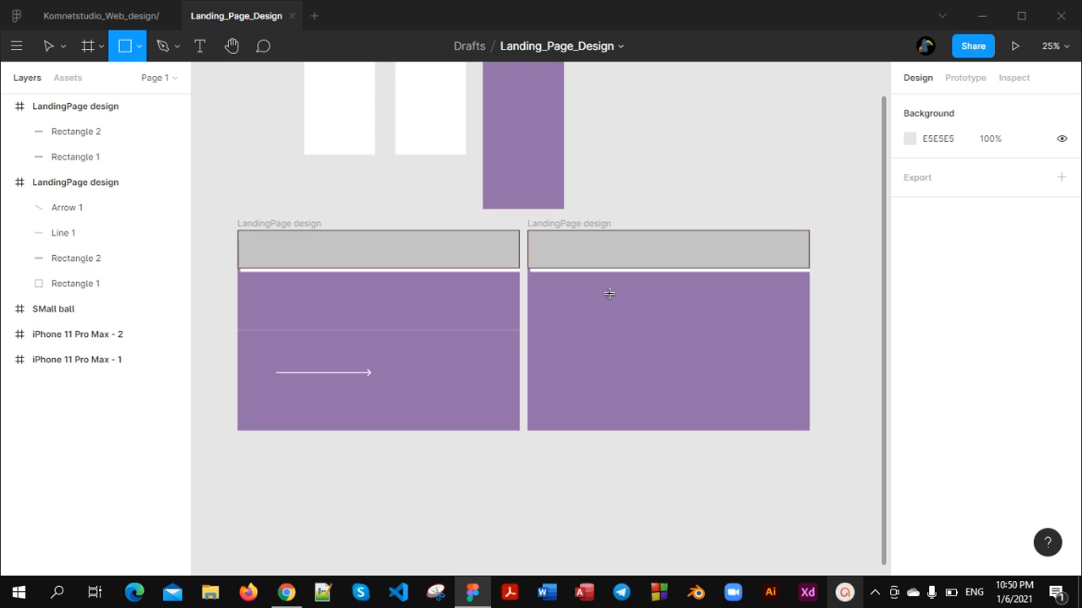
pyautogui.hscroll(1, 605, 305)
pyautogui.moveTo(601, 304); pyautogui.dragTo(699, 342)
pyautogui.scroll(5, 698, 341)
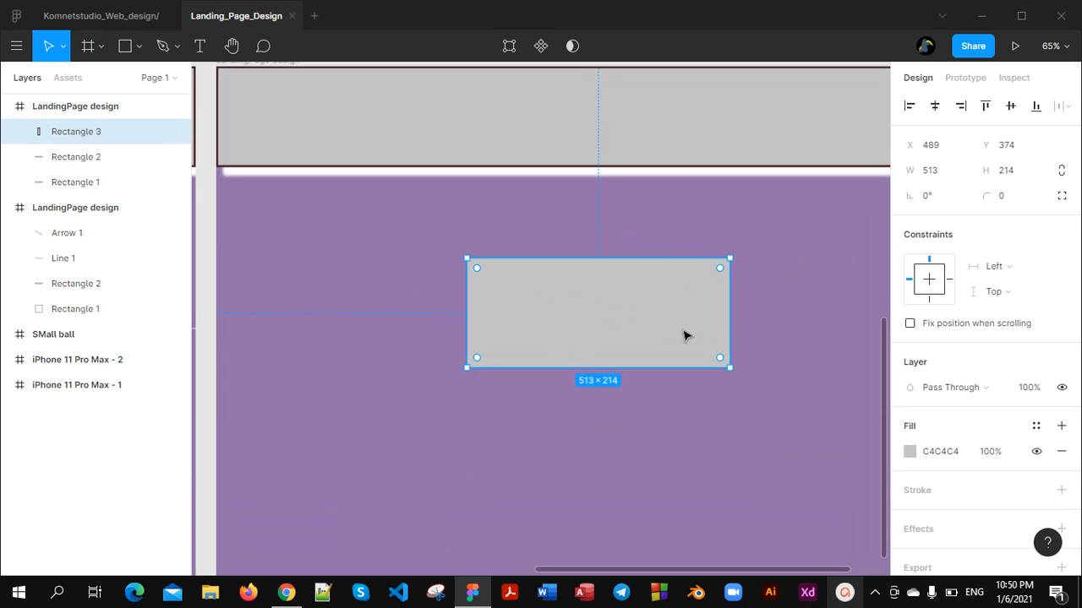
# Round the rectangle's corners directly on the canvas, first to a radius of 107 and back to 75
pyautogui.scroll(-2, 685, 336)
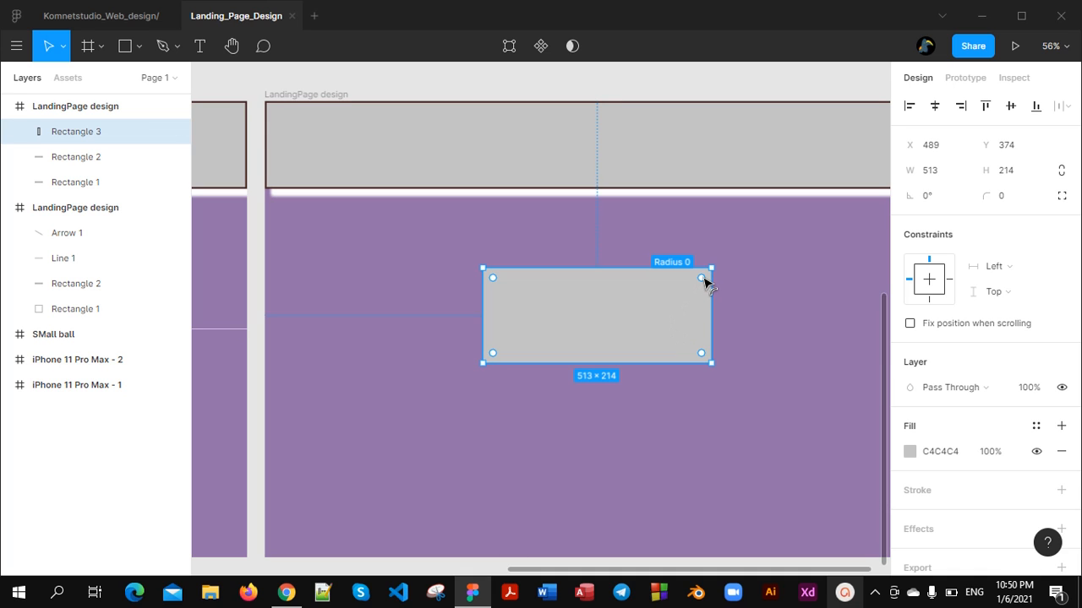
pyautogui.scroll(4, 703, 284)
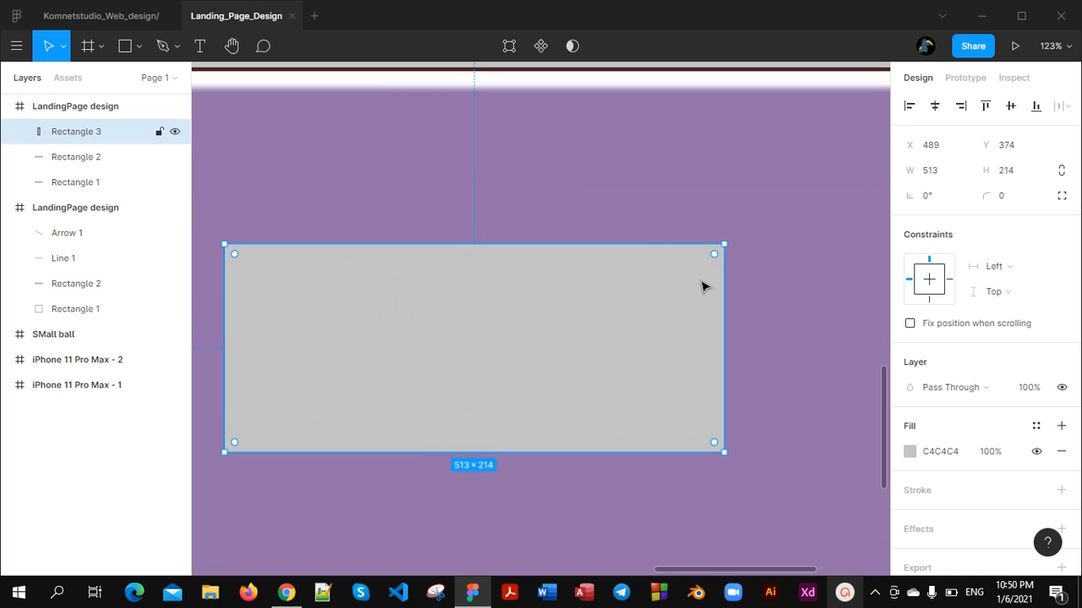
pyautogui.scroll(-1, 714, 258)
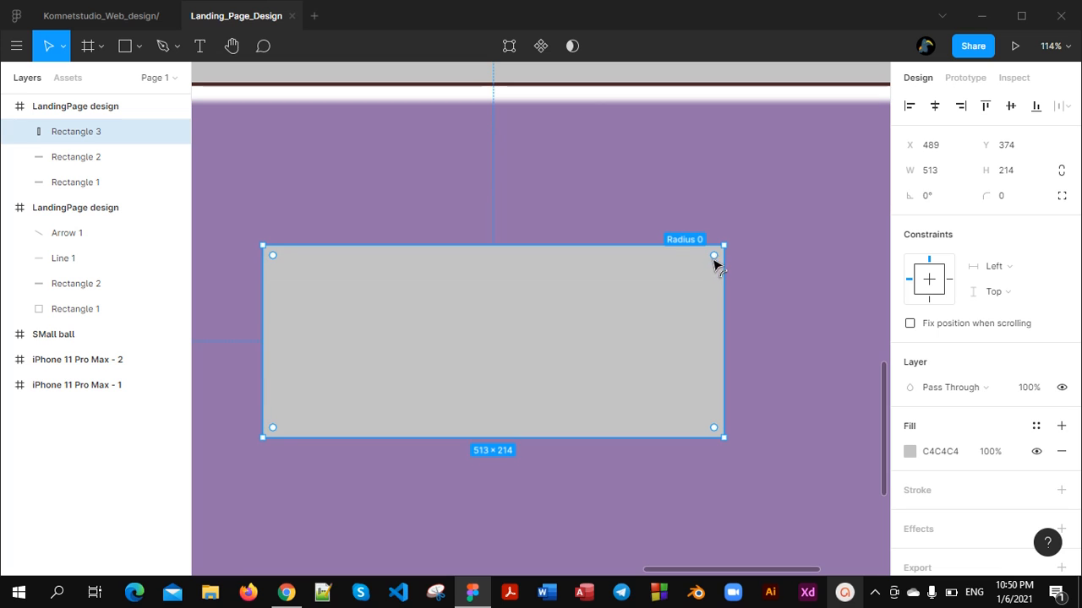
pyautogui.moveTo(714, 259); pyautogui.dragTo(625, 338)
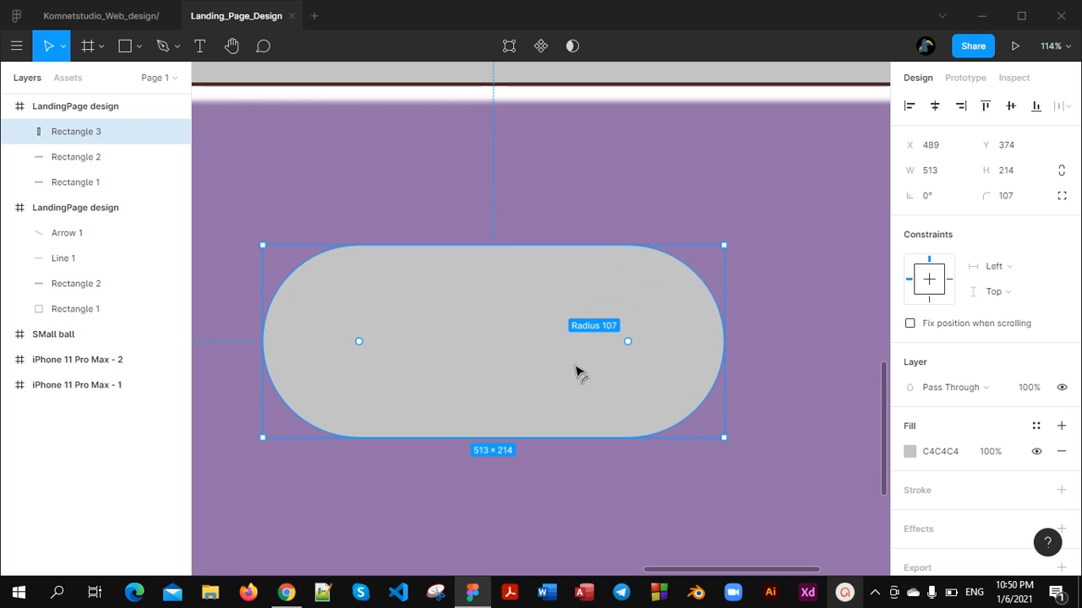
pyautogui.moveTo(628, 340); pyautogui.dragTo(656, 317)
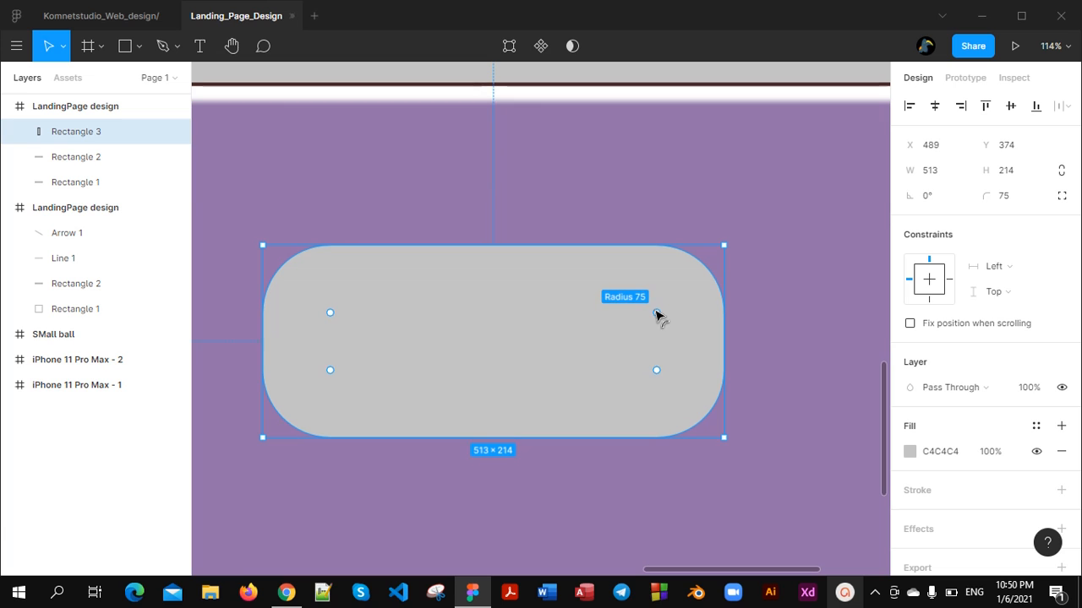
pyautogui.click(785, 306)
pyautogui.click(538, 376)
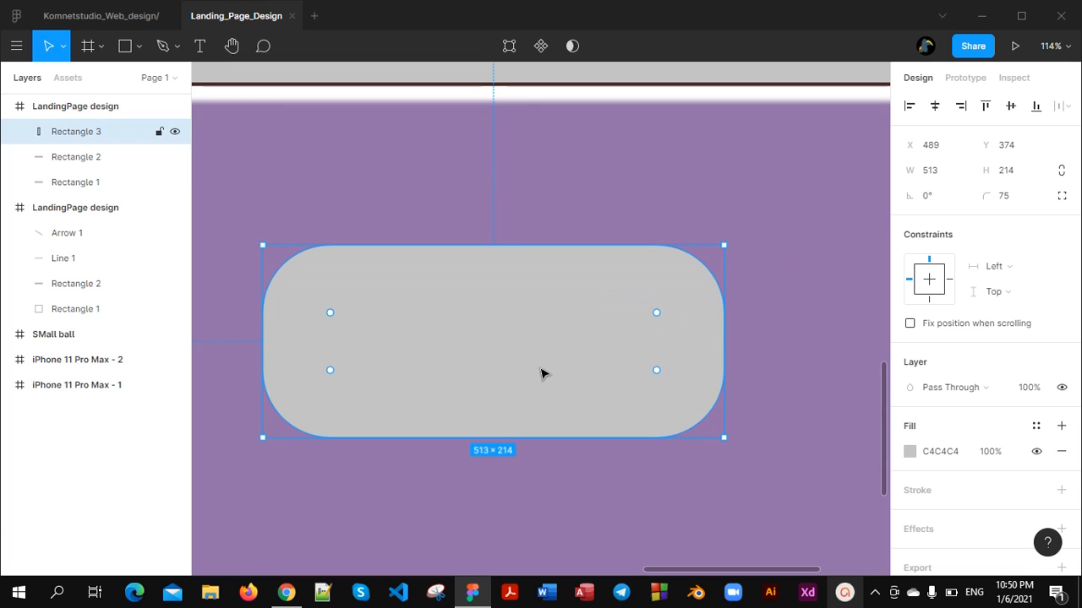
# Change the rectangle's corner radius to 55 and set it back to 75
pyautogui.click(1010, 194)
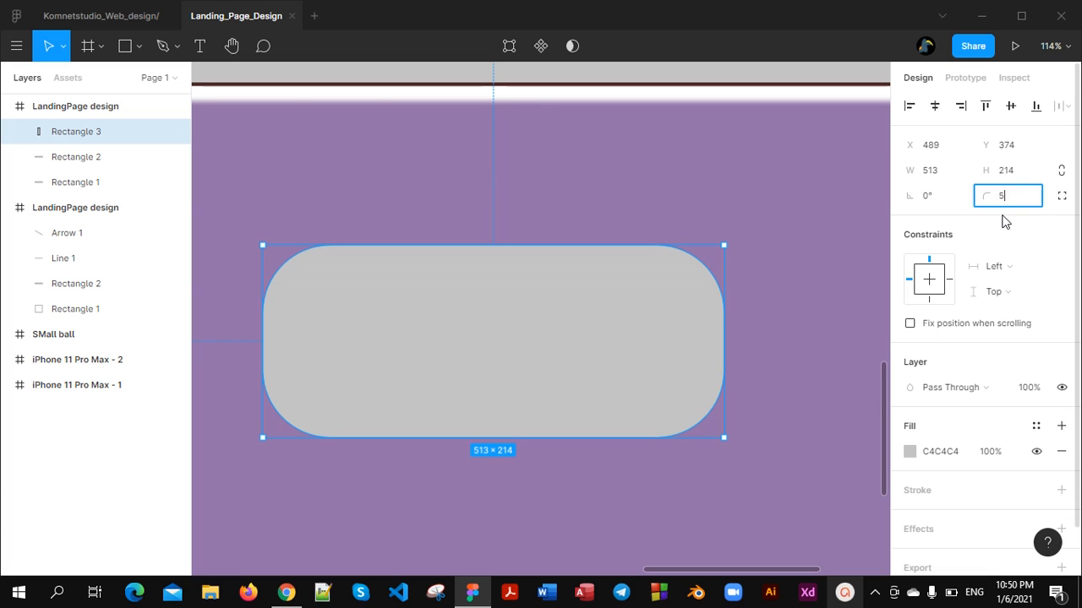
pyautogui.press('Return')
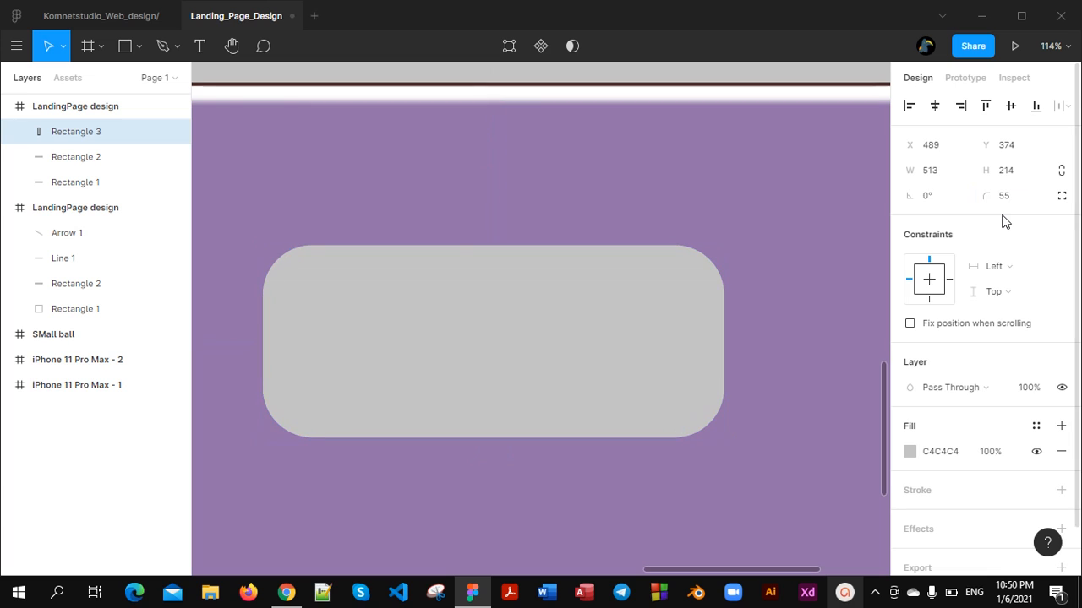
pyautogui.click(1012, 202)
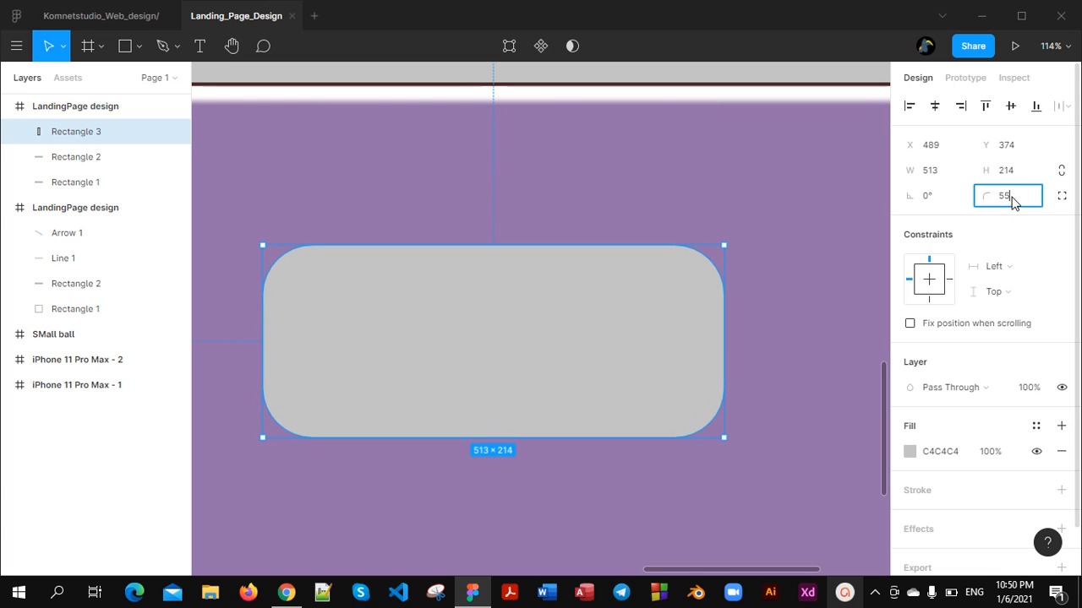
pyautogui.write('75')
pyautogui.press('Return')
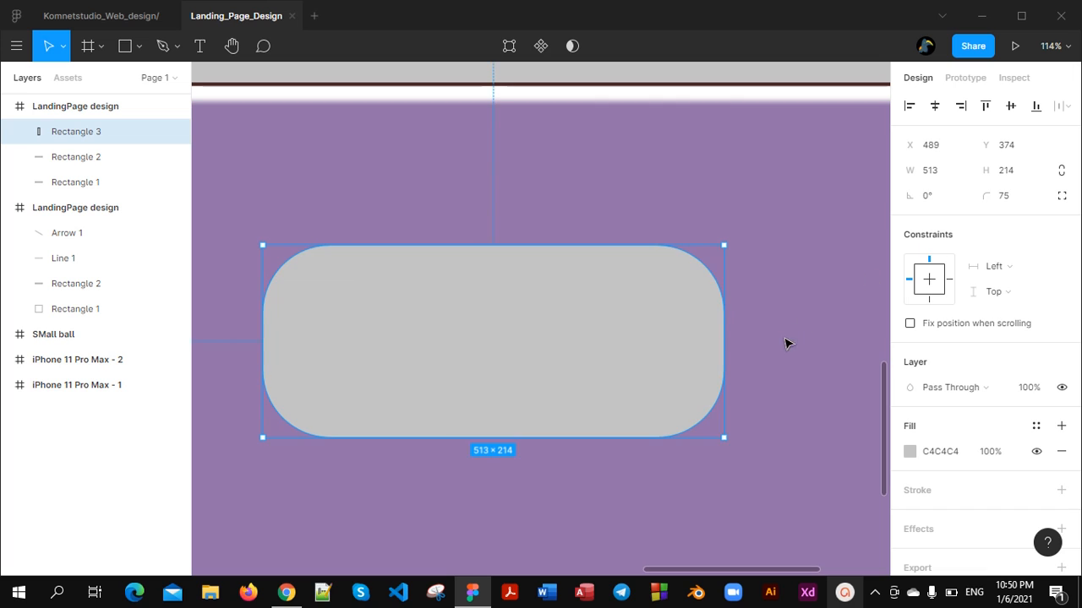
# Try a rotation of -90° on the rounded rectangle and change it to 180°
pyautogui.click(936, 199)
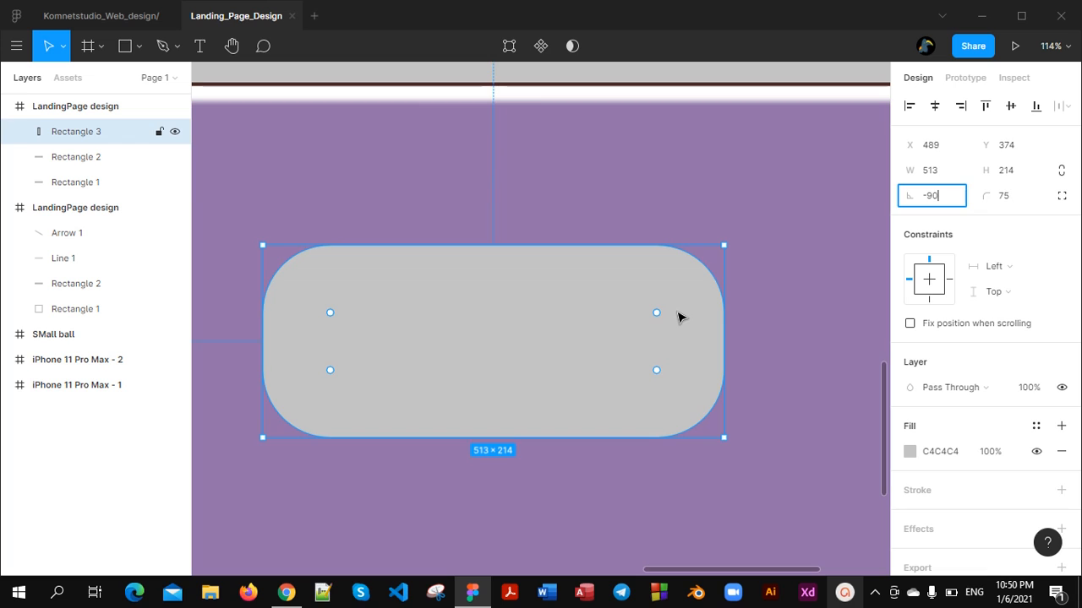
pyautogui.press('Return')
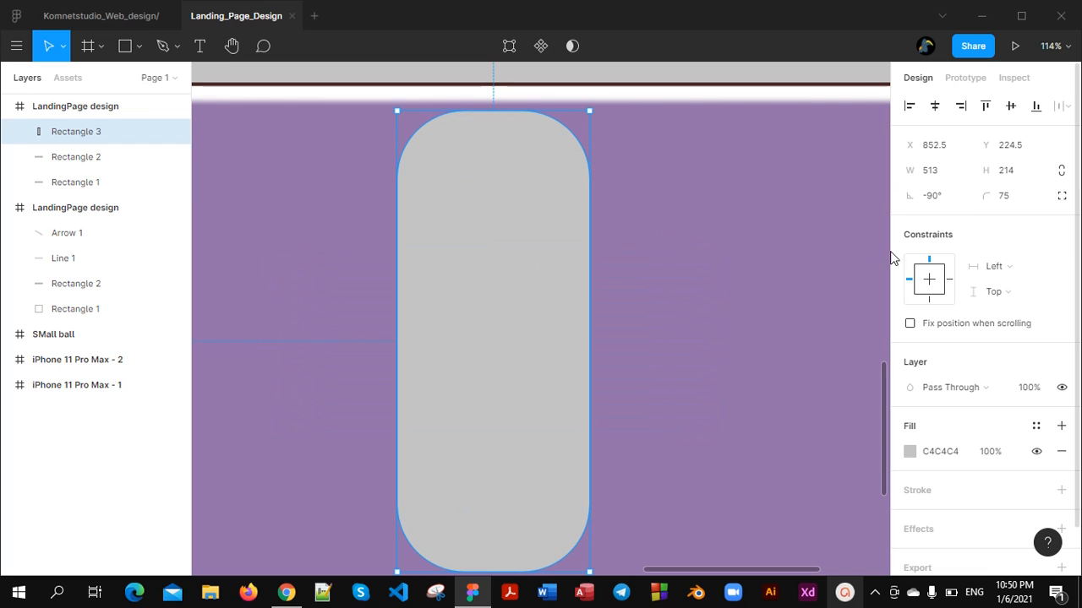
pyautogui.click(950, 201)
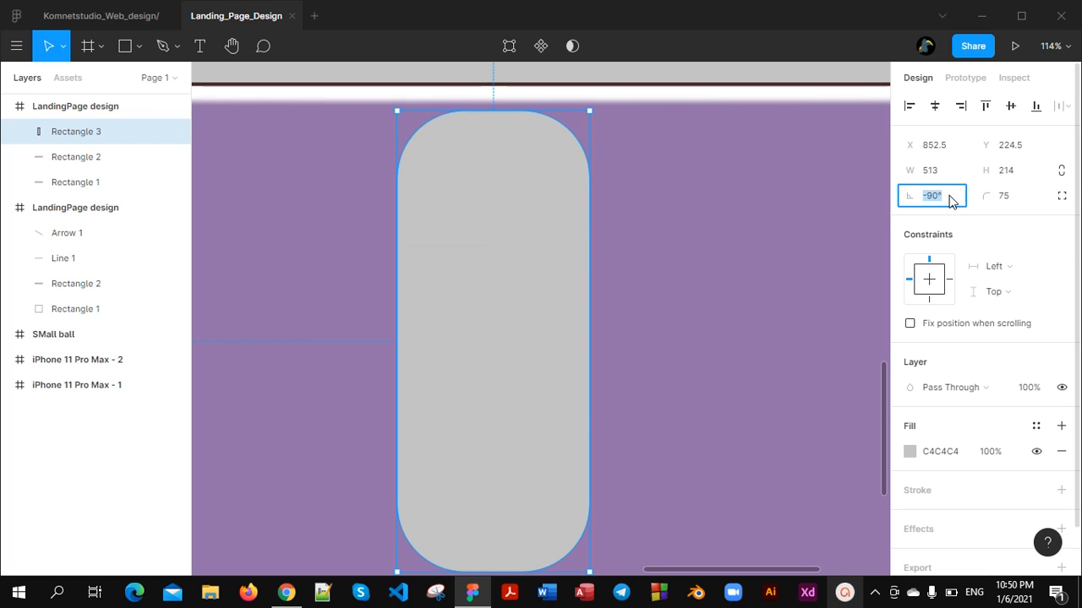
pyautogui.write('180')
pyautogui.press('Return')
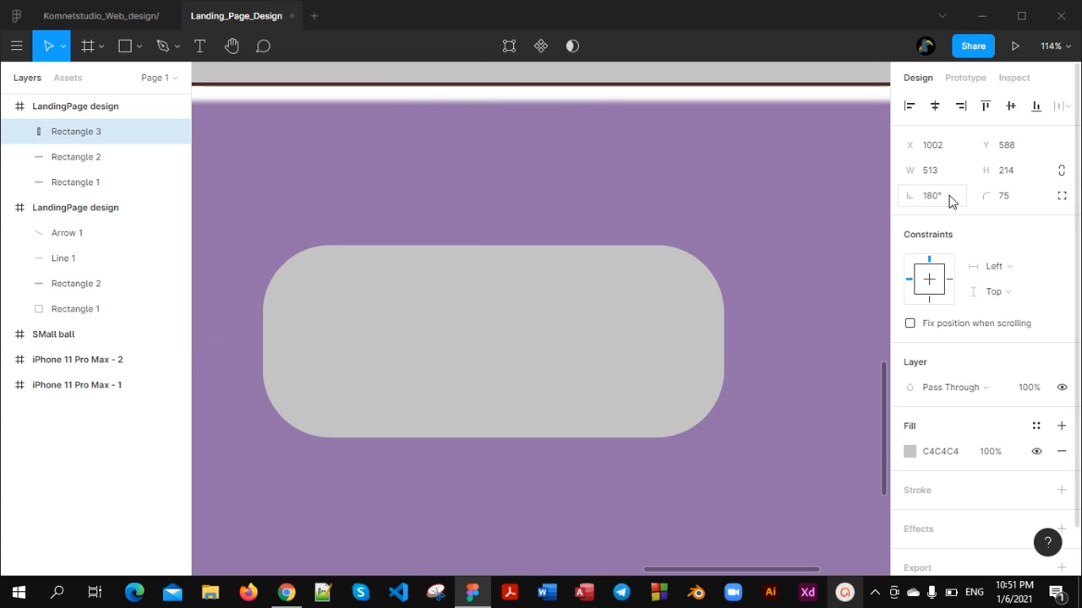
# Set the rounded rectangle's rotation to 90° and its layer opacity to 80%
pyautogui.click(959, 201)
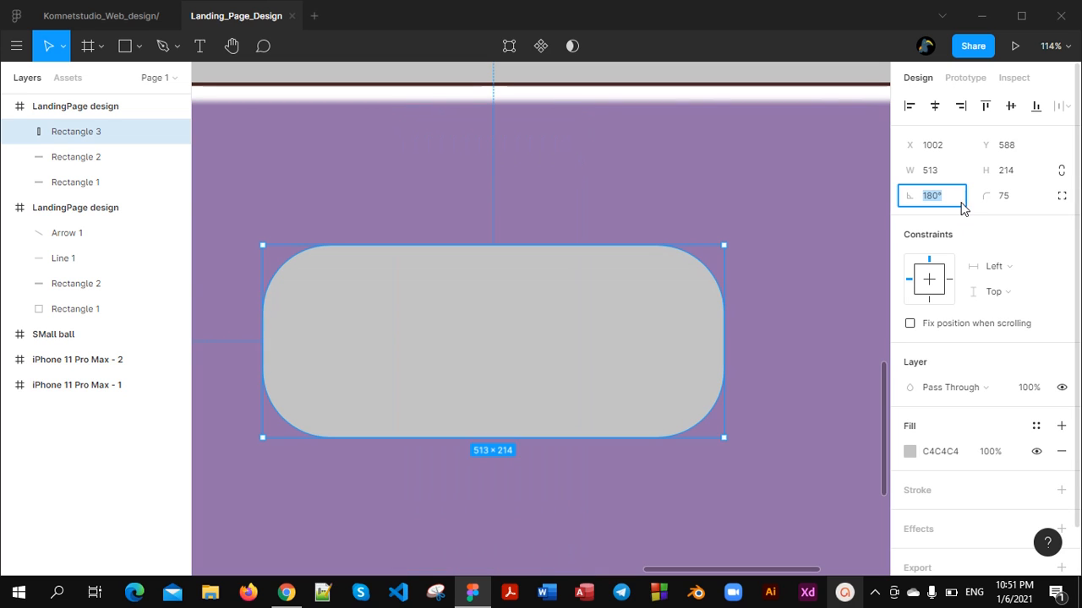
pyautogui.press('Return')
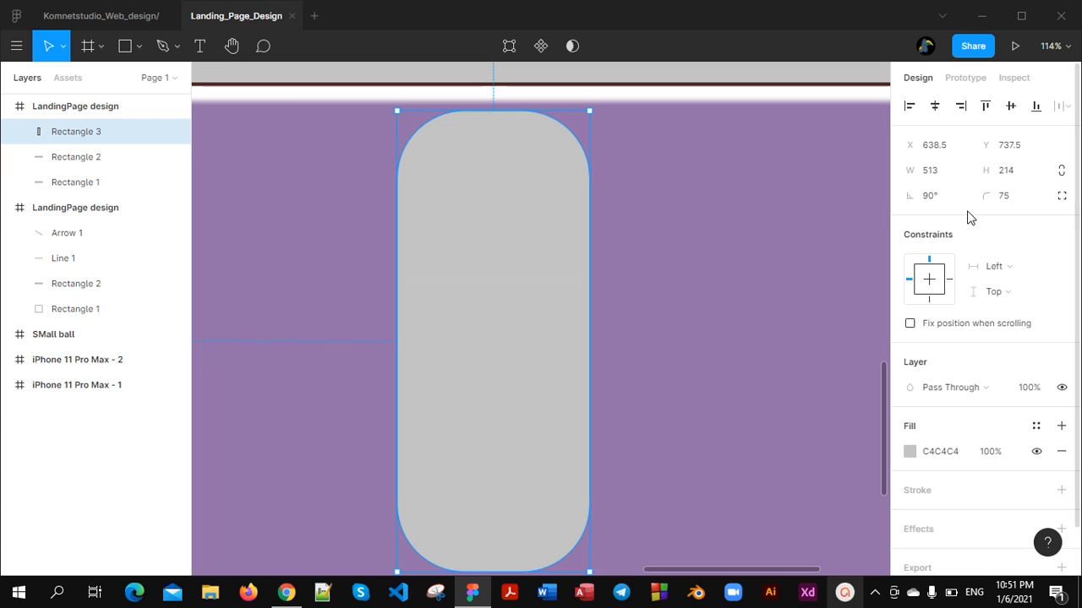
pyautogui.press('1')
pyautogui.press('8')
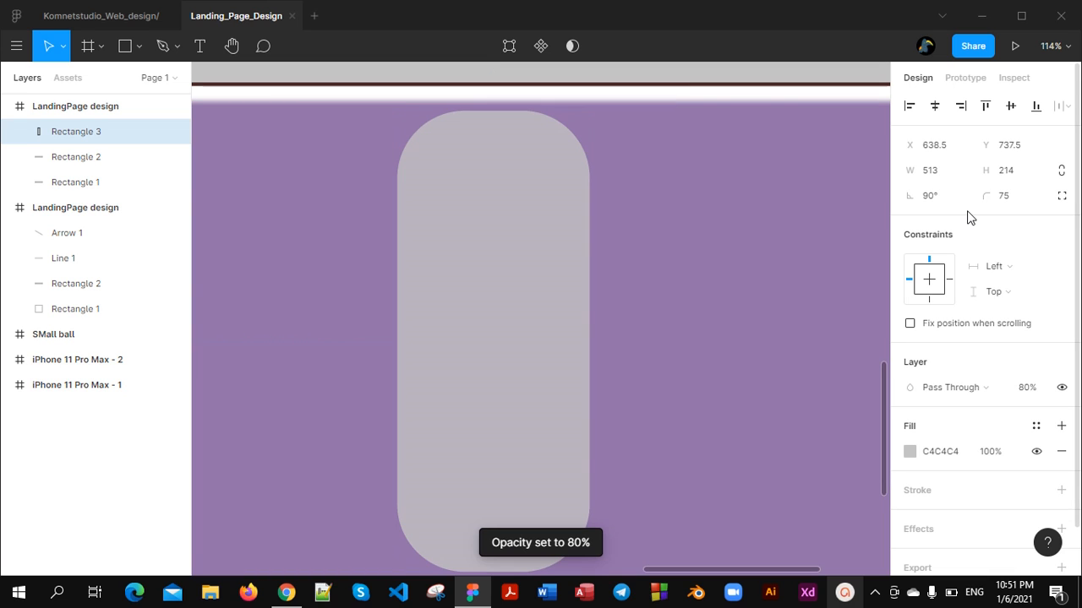
# Set the rounded rectangle's rotation to 180° so it lies horizontally
pyautogui.click(935, 198)
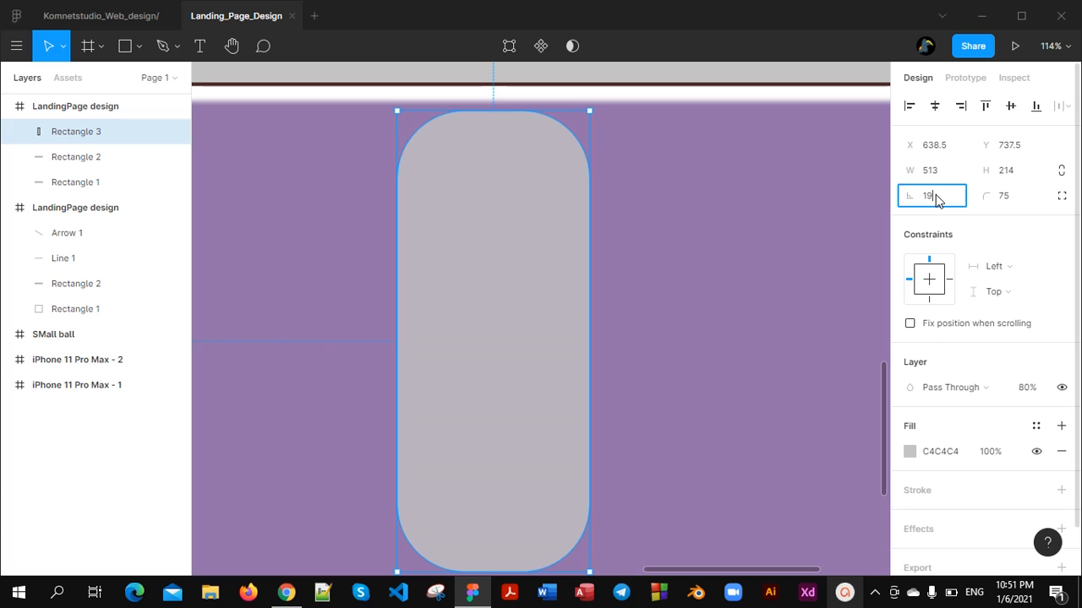
pyautogui.write('180')
pyautogui.press('Return')
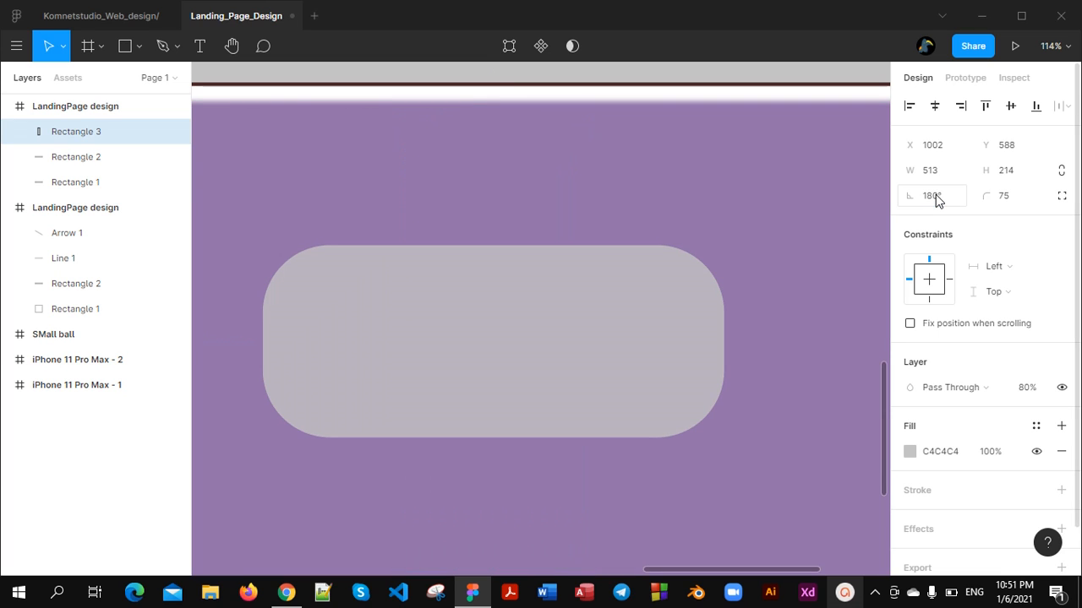
# Change the rounded rectangle's fill colour to white (FFFFFF)
pyautogui.scroll(-3, 522, 329)
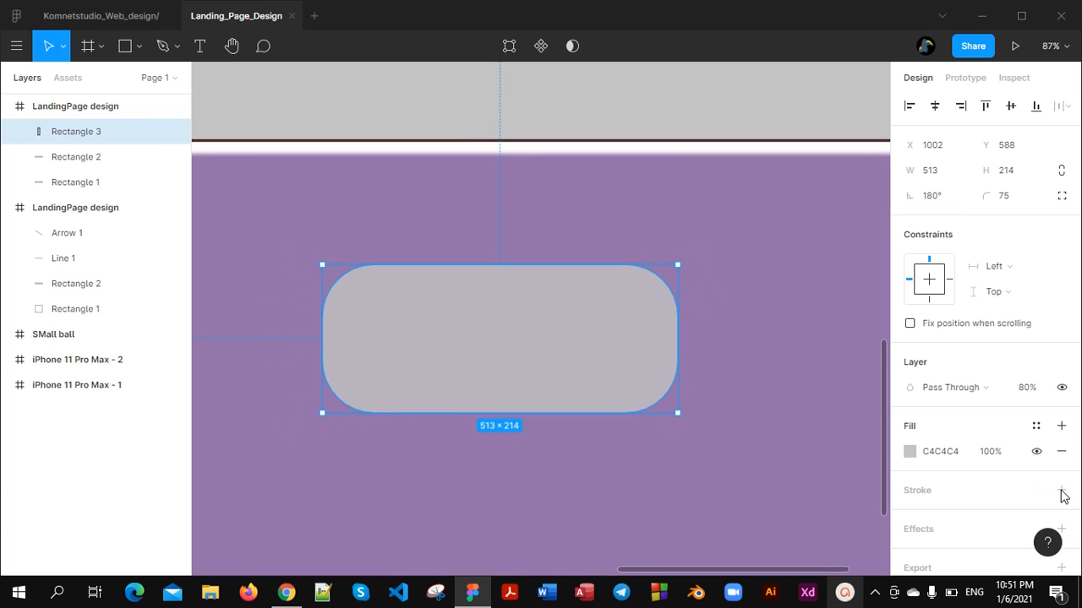
pyautogui.click(910, 455)
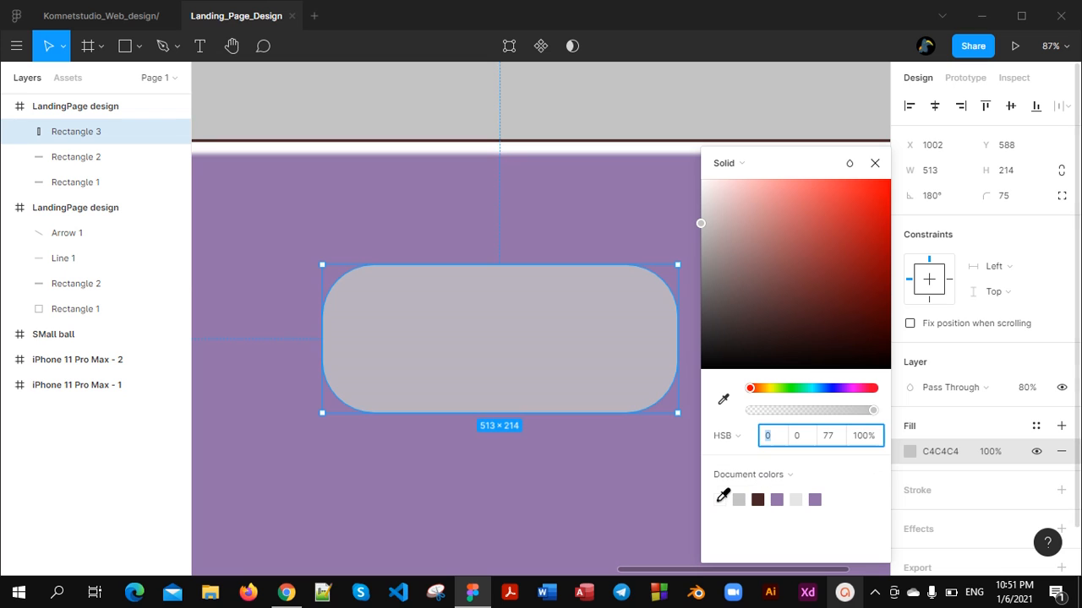
pyautogui.click(720, 499)
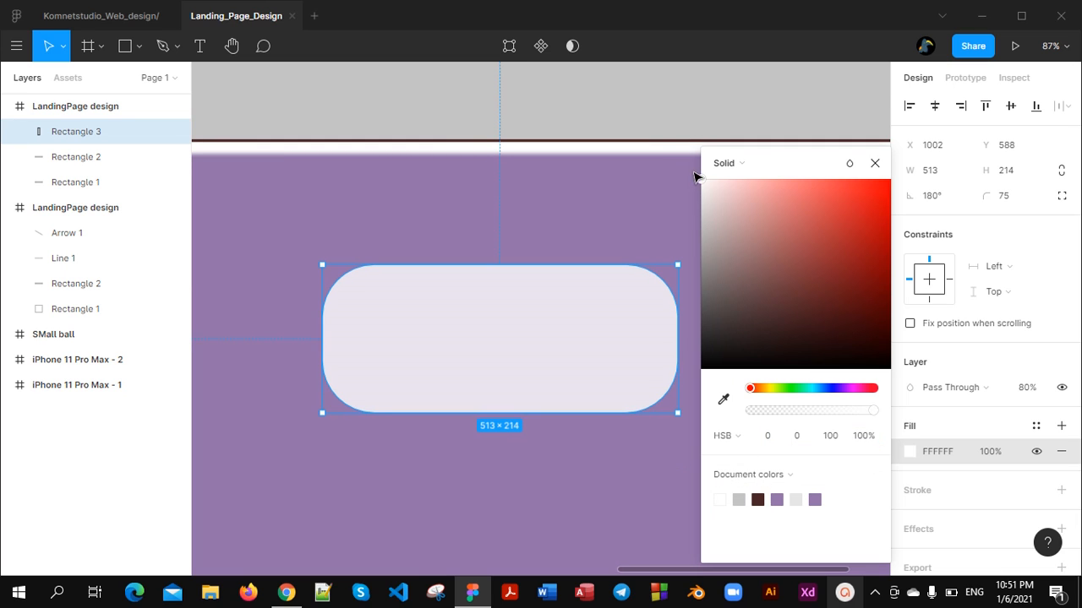
pyautogui.click(698, 179)
pyautogui.click(522, 381)
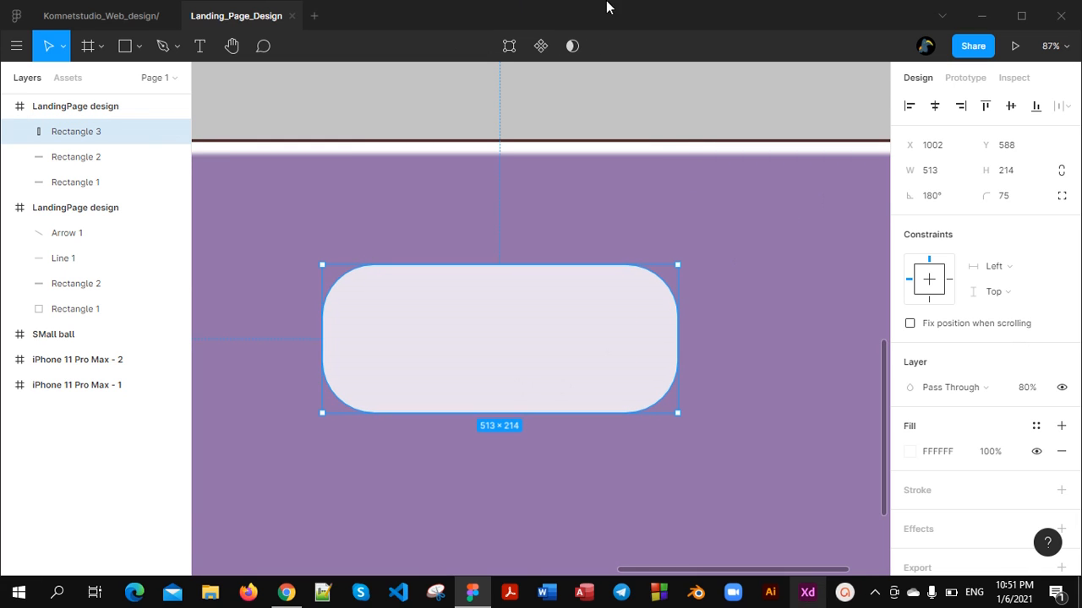
# Add the text "GET CONNECTED" inside the rounded rectangle
pyautogui.click(201, 50)
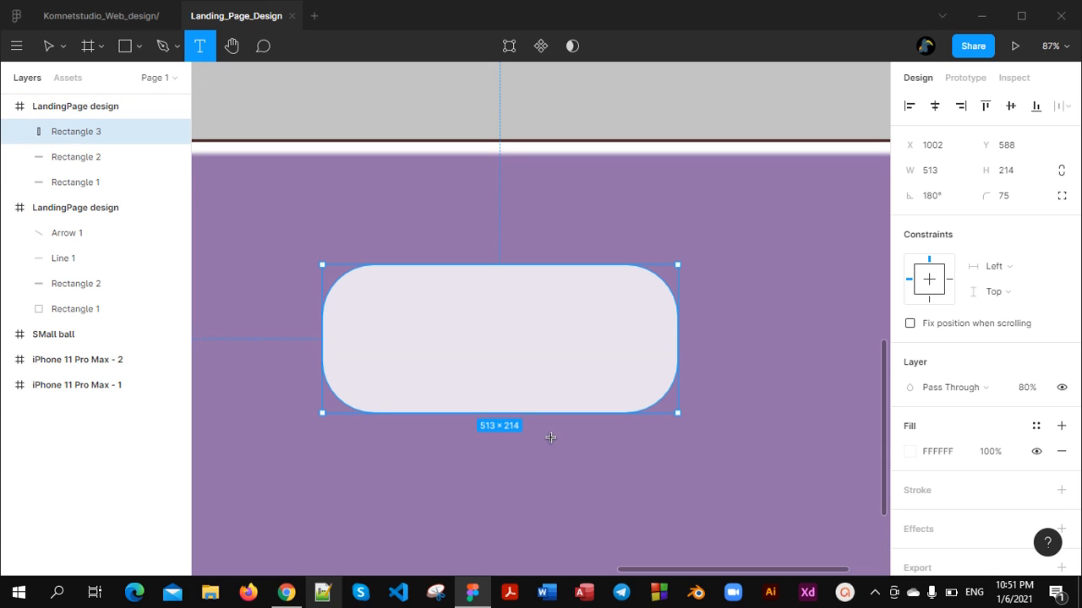
pyautogui.click(449, 349)
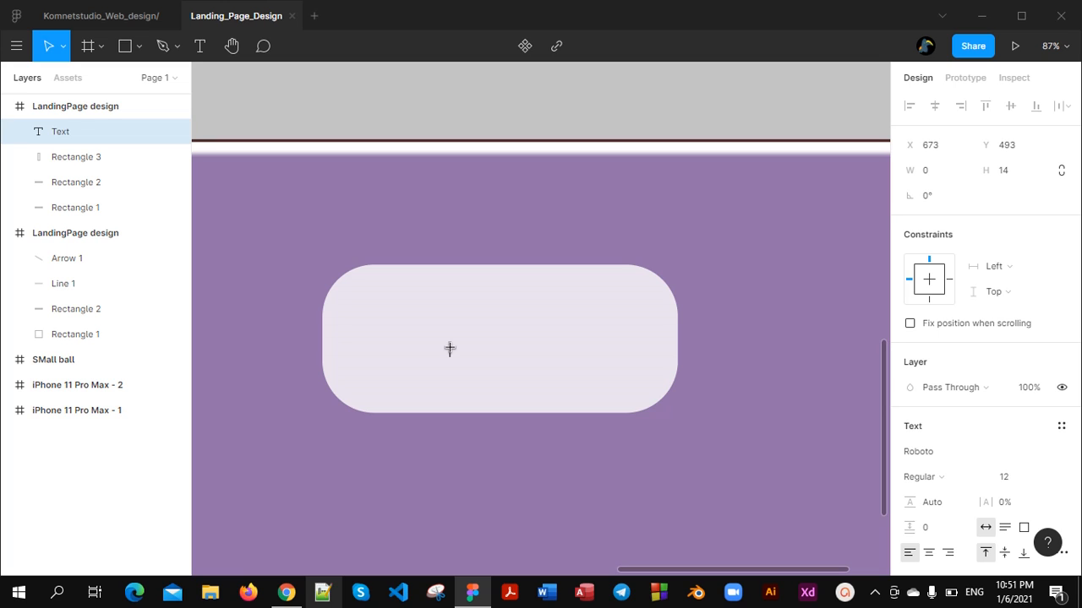
pyautogui.write('GET CONNECT')
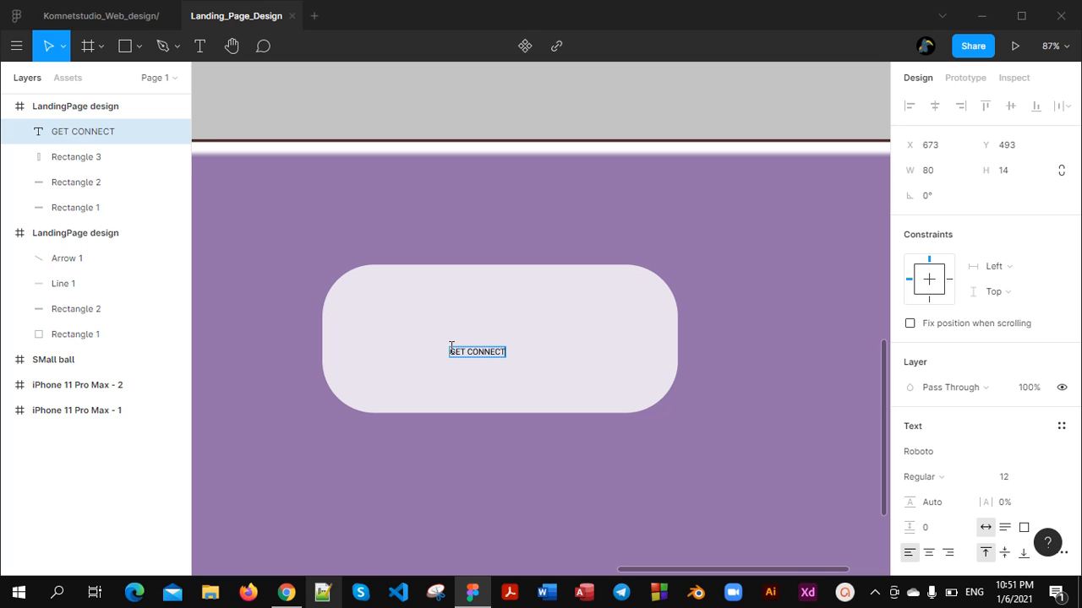
pyautogui.write('ED')
pyautogui.scroll(-1, 500, 375)
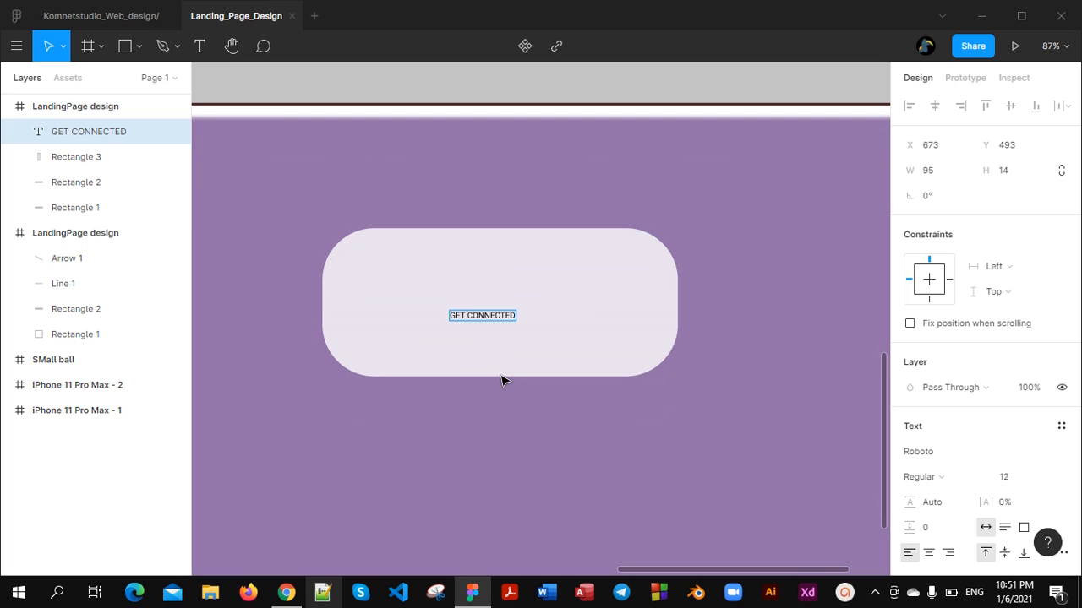
pyautogui.press('Escape')
pyautogui.scroll(6, 497, 327)
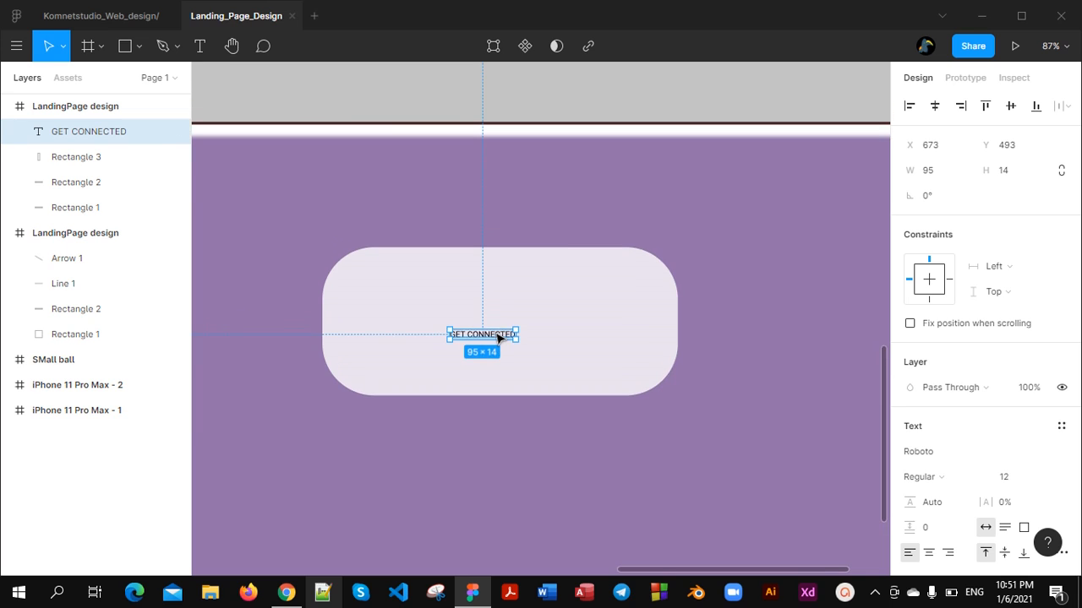
# Set the GET CONNECTED text's font size to 36 and move it near the middle of the rounded rectangle
pyautogui.scroll(-3, 499, 343)
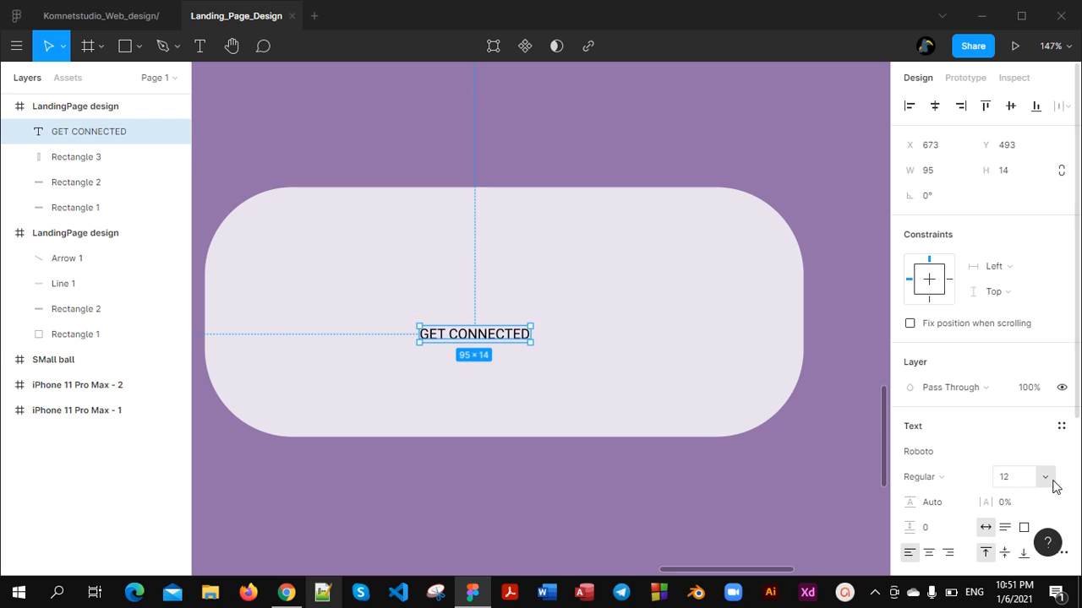
pyautogui.click(1050, 479)
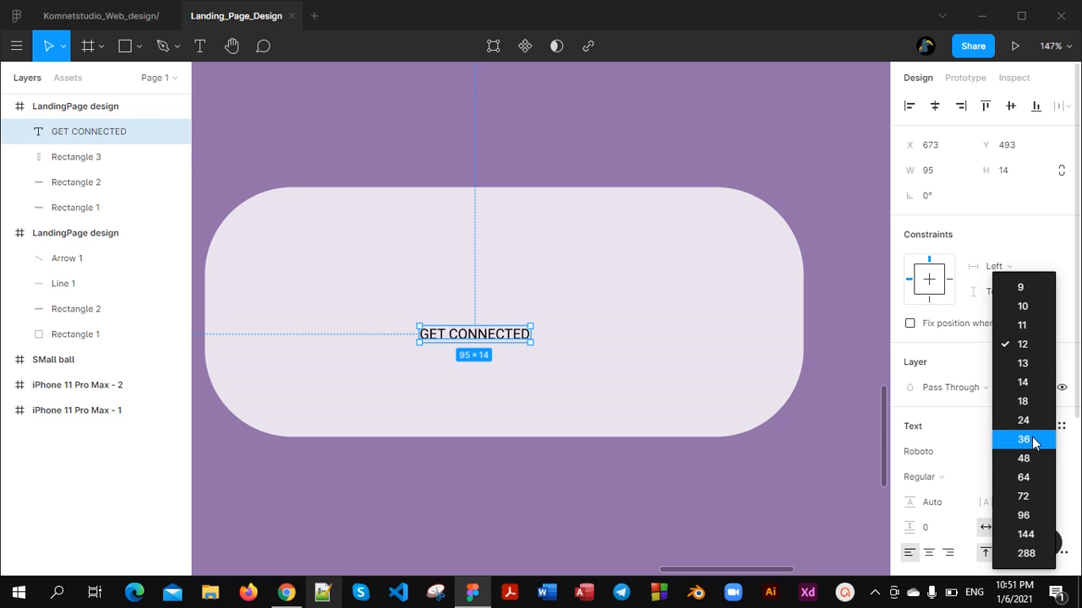
pyautogui.click(1031, 446)
pyautogui.moveTo(634, 362); pyautogui.dragTo(536, 315)
# Try font size 96 on the GET CONNECTED text and set it back to 36
pyautogui.click(1049, 482)
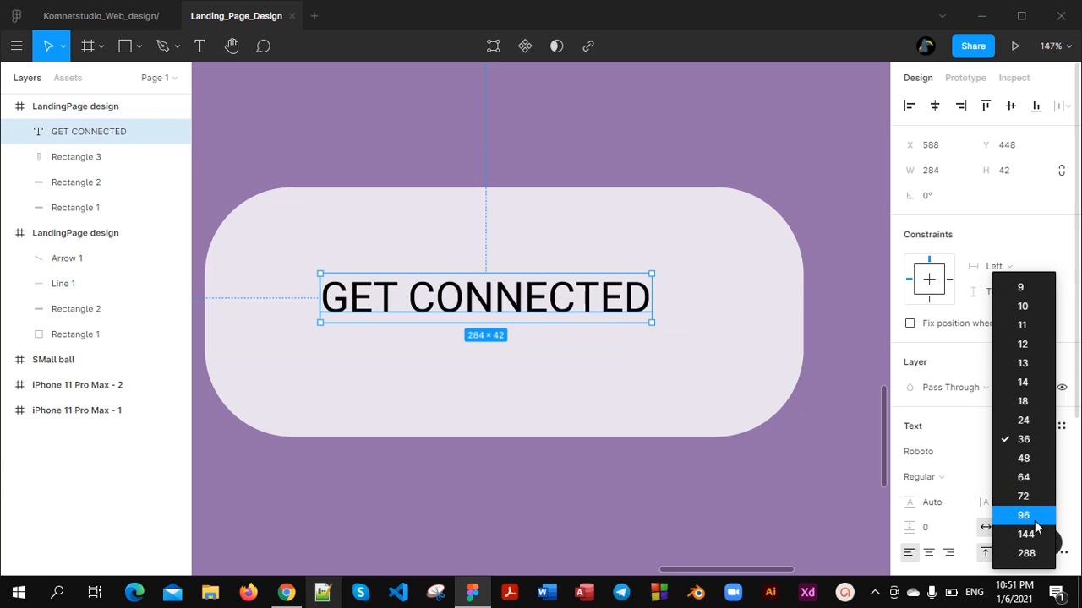
pyautogui.click(1031, 514)
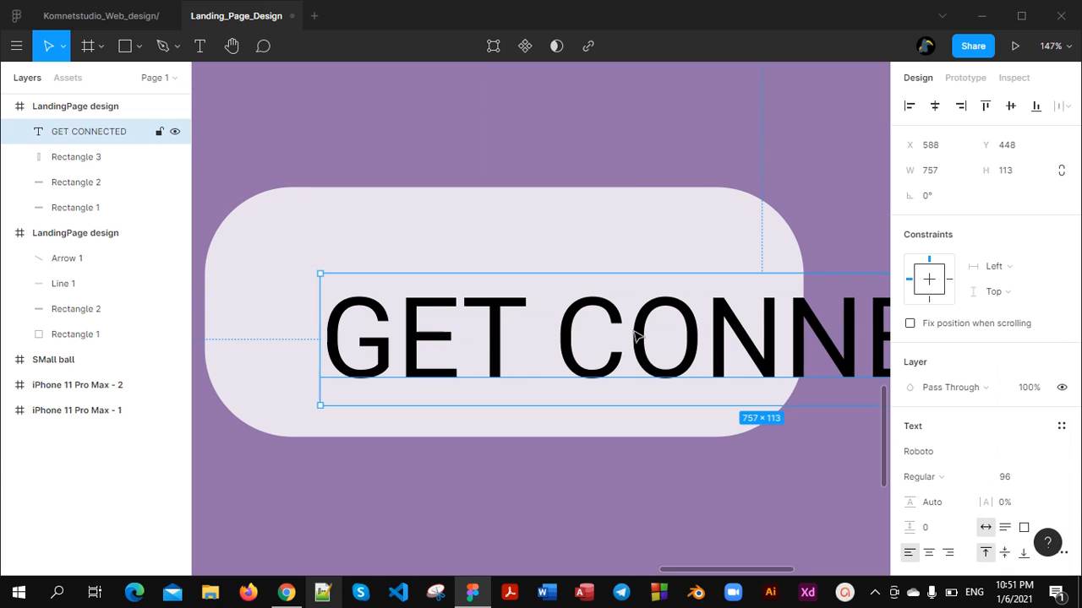
pyautogui.click(1052, 479)
pyautogui.click(1031, 401)
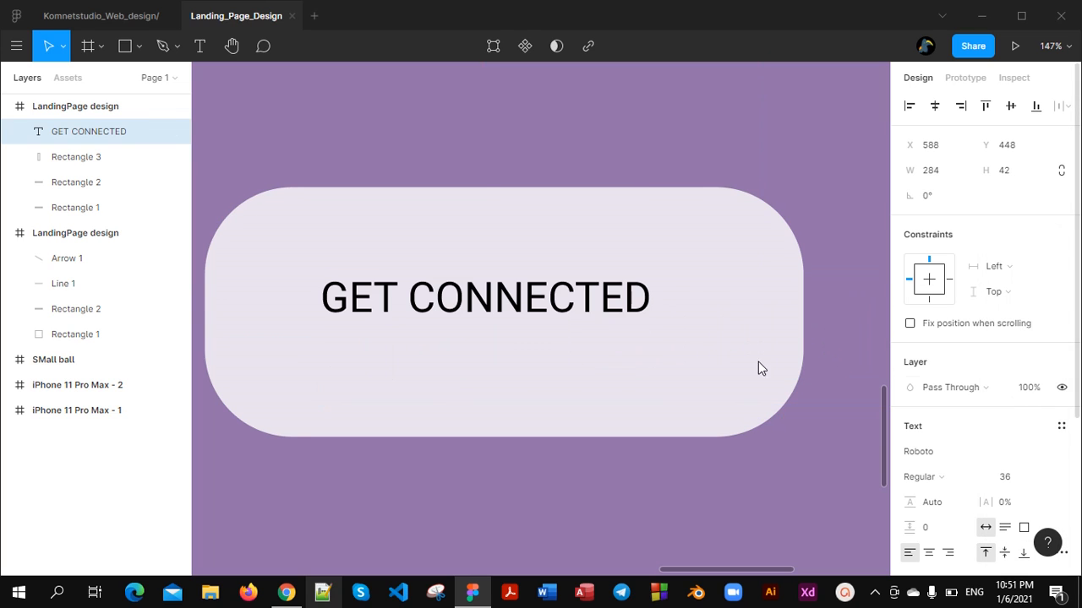
# Shrink the rounded rectangle from its lower-right corner and move it so it is centred around the GET CONNECTED text
pyautogui.click(736, 415)
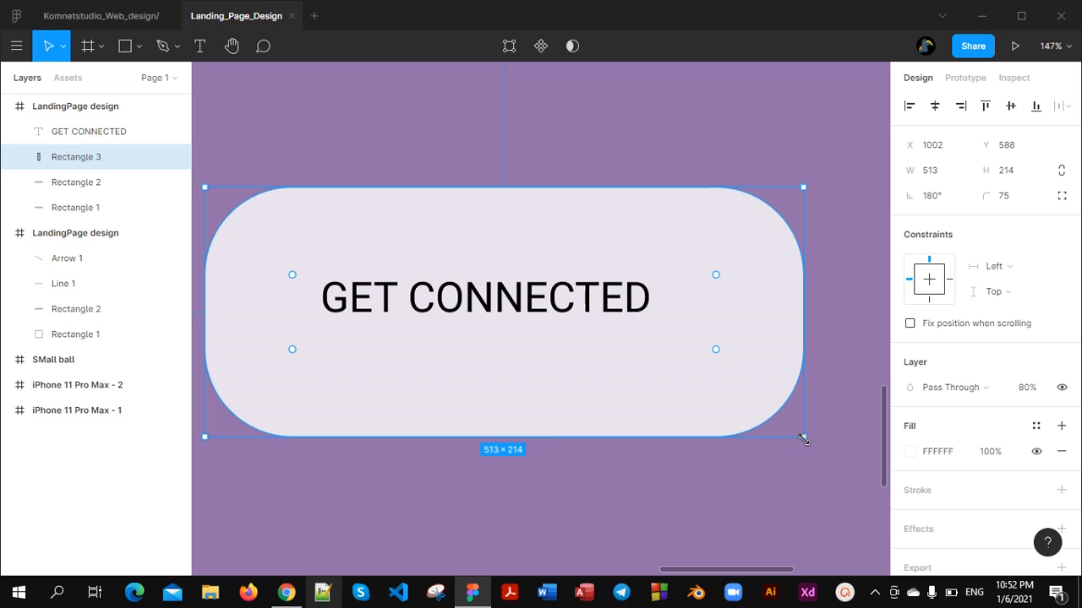
pyautogui.moveTo(804, 437); pyautogui.dragTo(743, 372)
pyautogui.moveTo(585, 226); pyautogui.dragTo(607, 247)
pyautogui.click(681, 448)
pyautogui.scroll(-5, 682, 452)
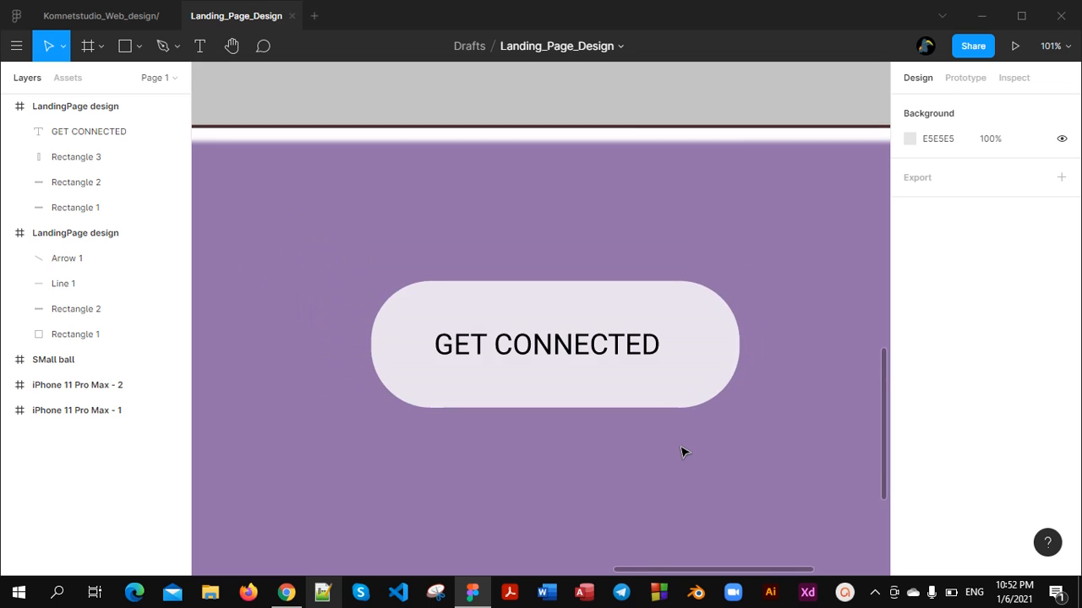
# Duplicate the rounded GET CONNECTED button together with its text and place the copy below and to the left of the original
pyautogui.scroll(2, 681, 452)
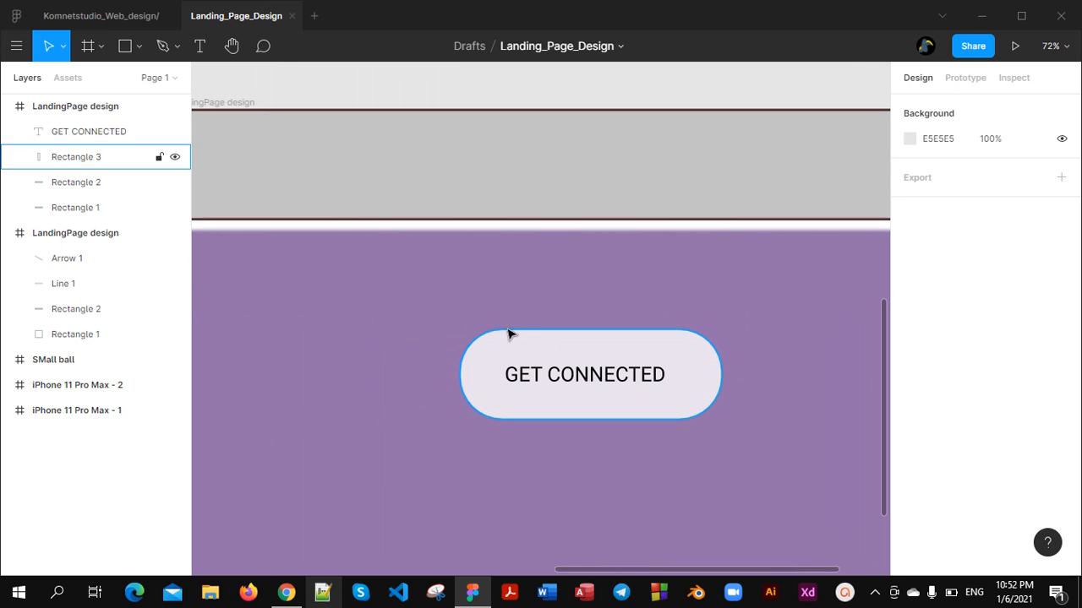
pyautogui.moveTo(436, 314); pyautogui.dragTo(712, 453)
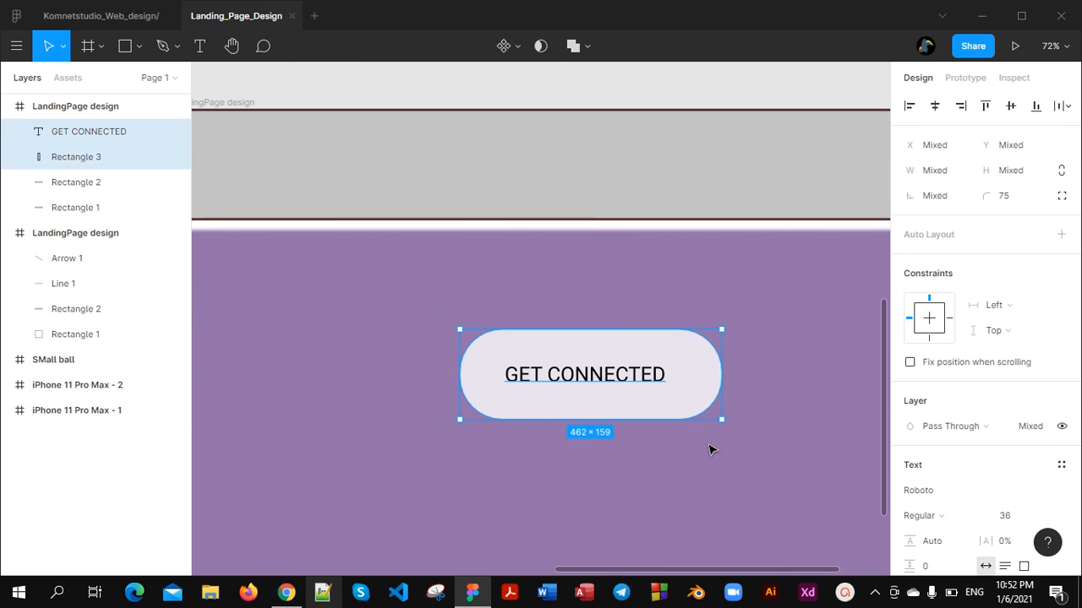
pyautogui.moveTo(652, 379); pyautogui.dragTo(490, 507)
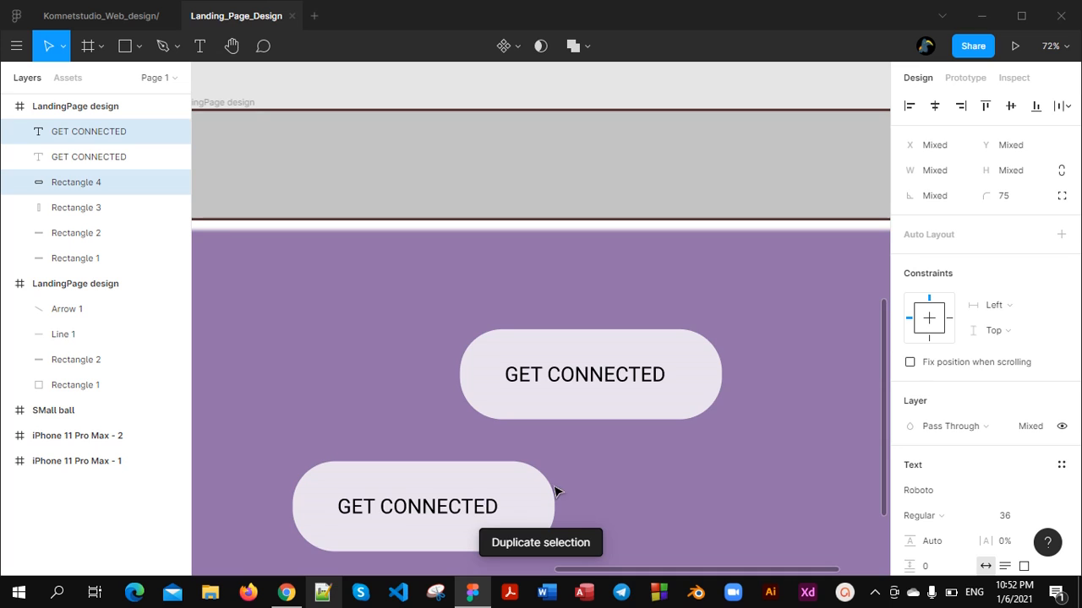
pyautogui.scroll(-2, 566, 480)
pyautogui.click(642, 400)
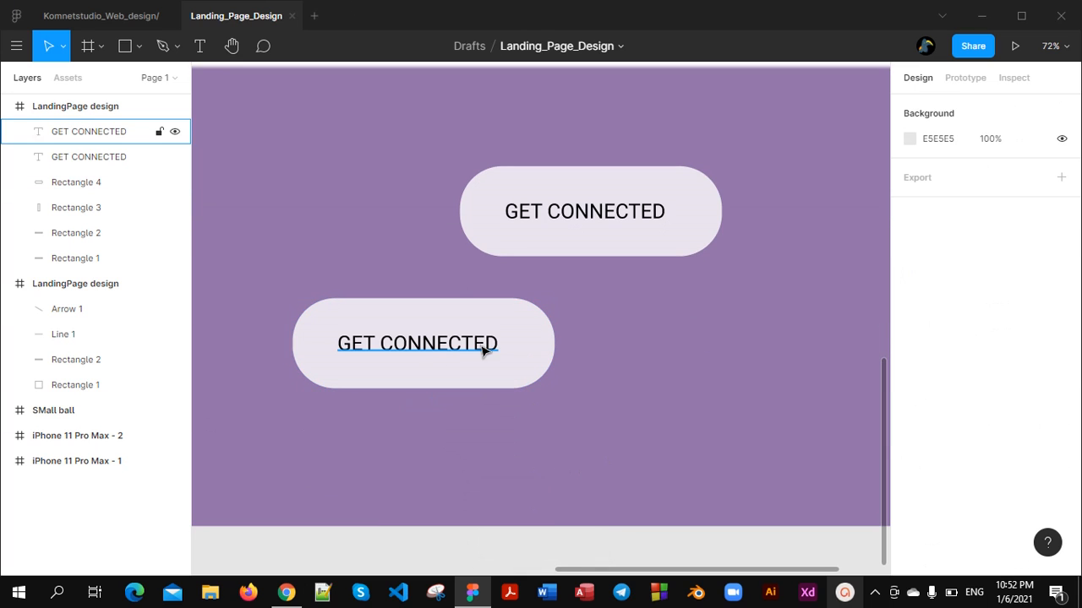
# Reduce the corner radius of the copied button's rectangle to 0
pyautogui.click(484, 351)
pyautogui.moveTo(536, 314); pyautogui.dragTo(629, 380)
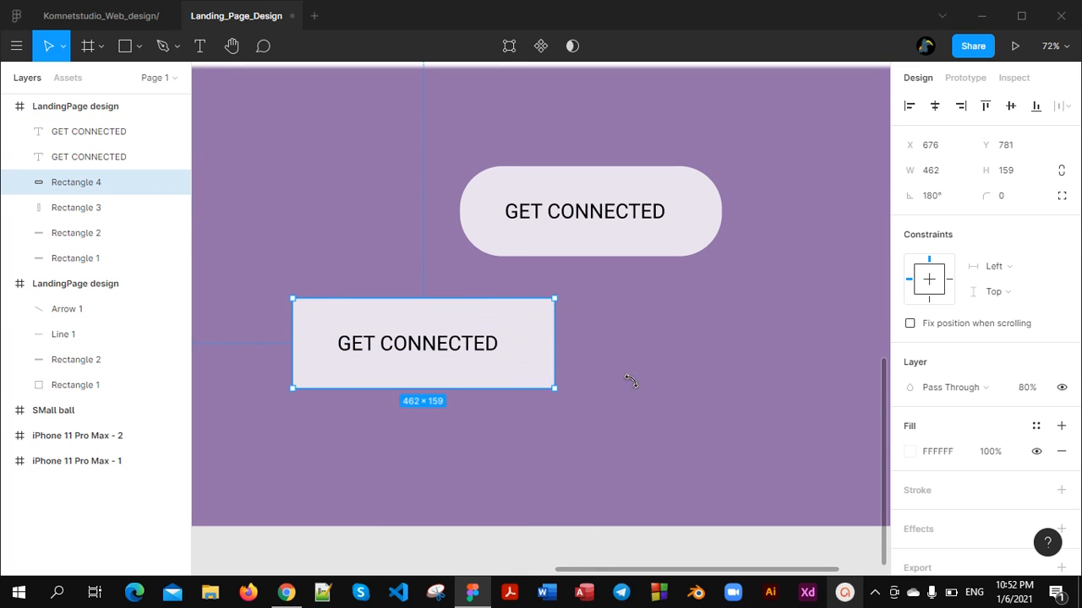
pyautogui.click(629, 380)
# Duplicate the square-cornered button with its text and place the copy to its right
pyautogui.moveTo(241, 285); pyautogui.dragTo(568, 421)
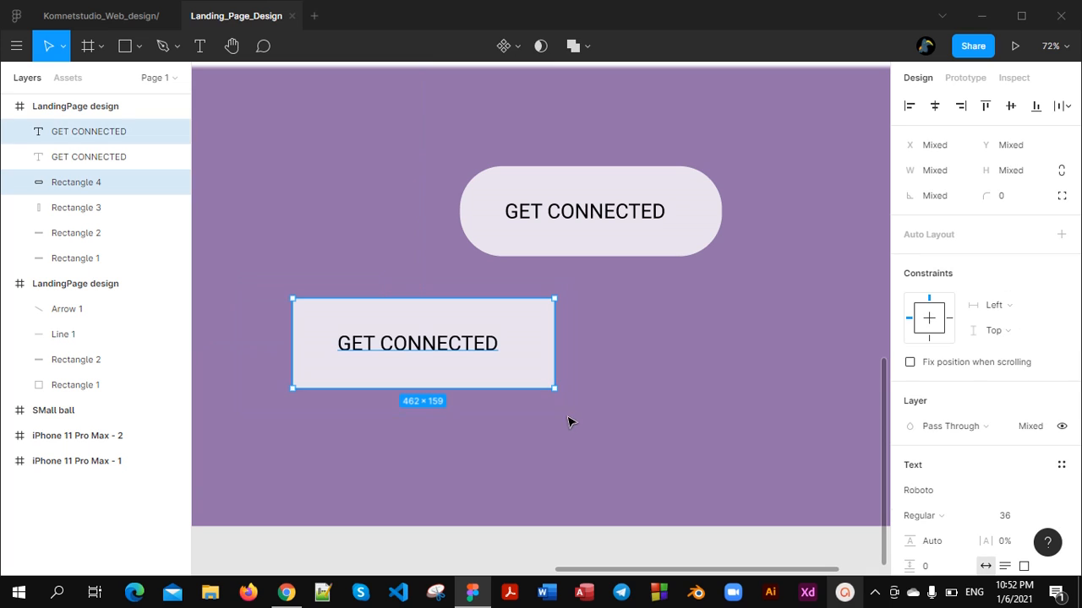
pyautogui.hotkey('ctrl', 'd')
pyautogui.moveTo(391, 375); pyautogui.dragTo(725, 355)
# Round only the upper-left corner of the new right-hand button to radius 38
pyautogui.click(655, 320)
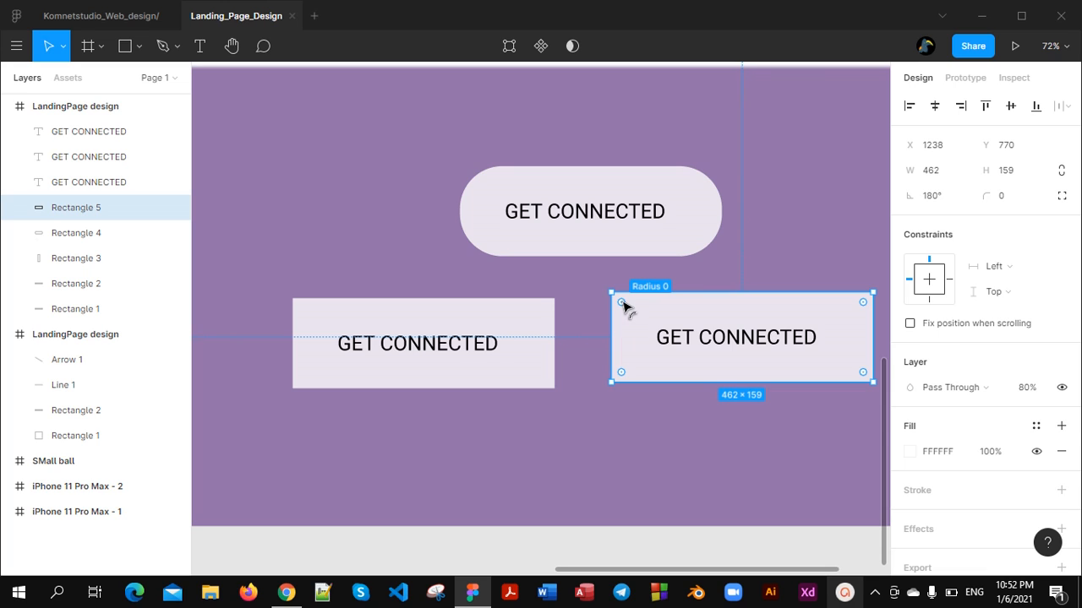
pyautogui.moveTo(623, 306); pyautogui.dragTo(628, 322)
pyautogui.click(611, 434)
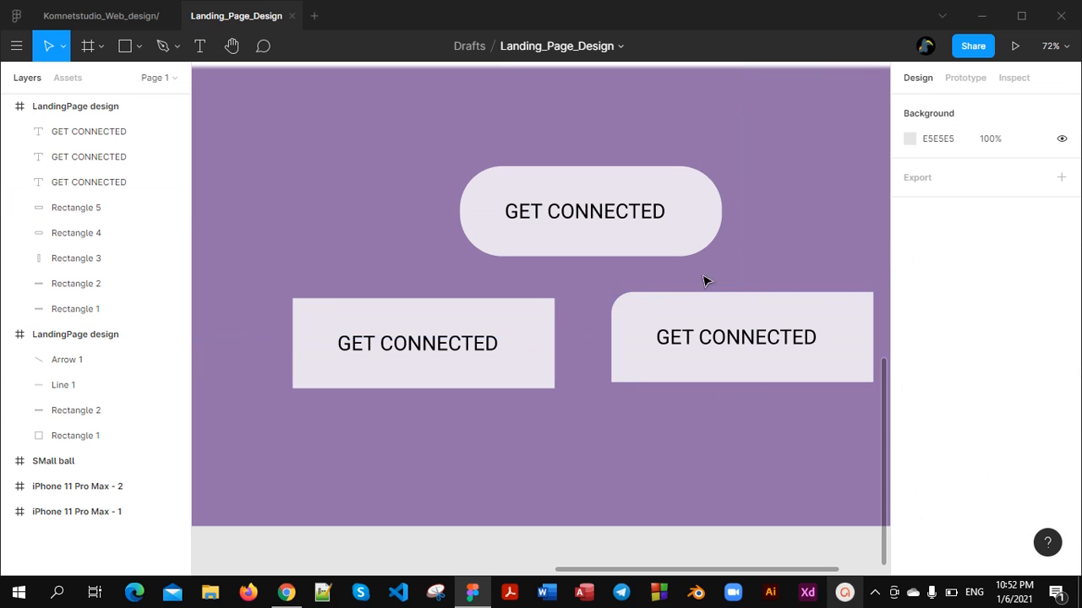
# Set all corners of the right-hand button to radius 3, with only the upper-left corner rounded to 79.5
pyautogui.click(843, 360)
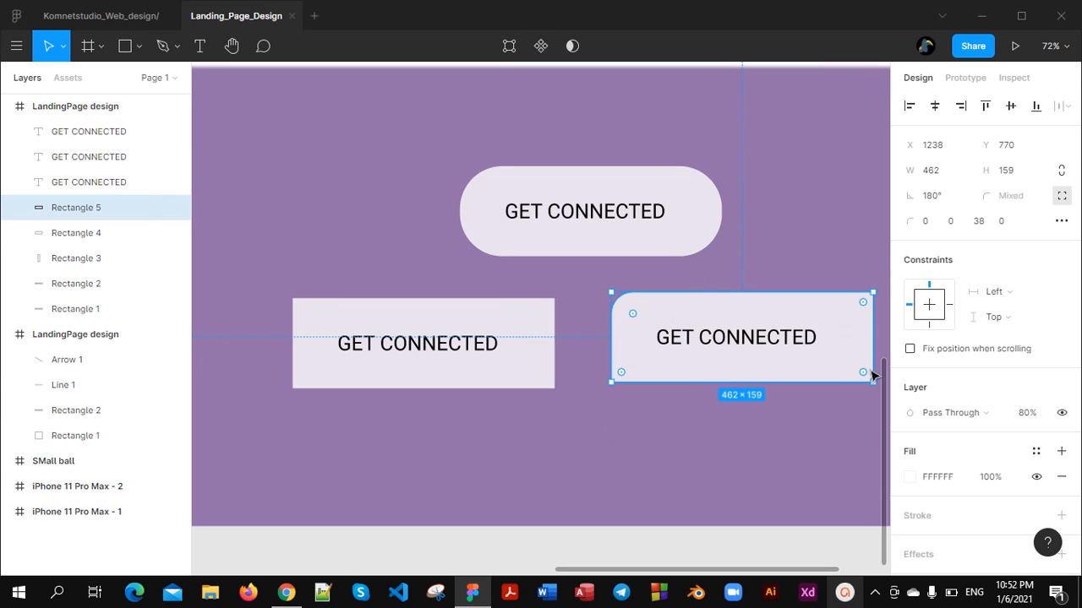
pyautogui.moveTo(637, 318); pyautogui.dragTo(614, 300)
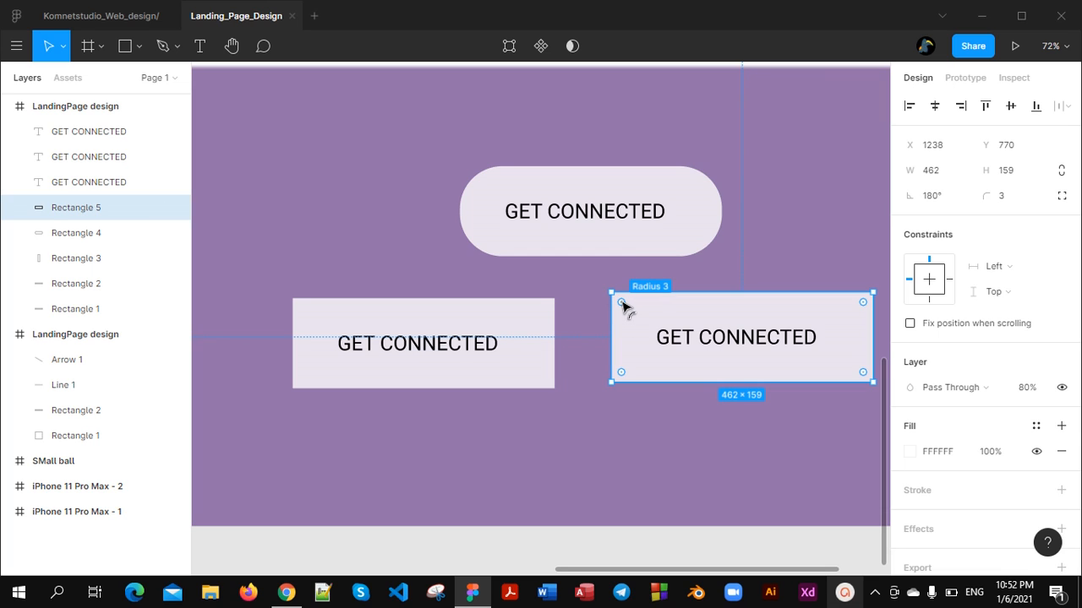
pyautogui.moveTo(625, 307); pyautogui.dragTo(689, 365)
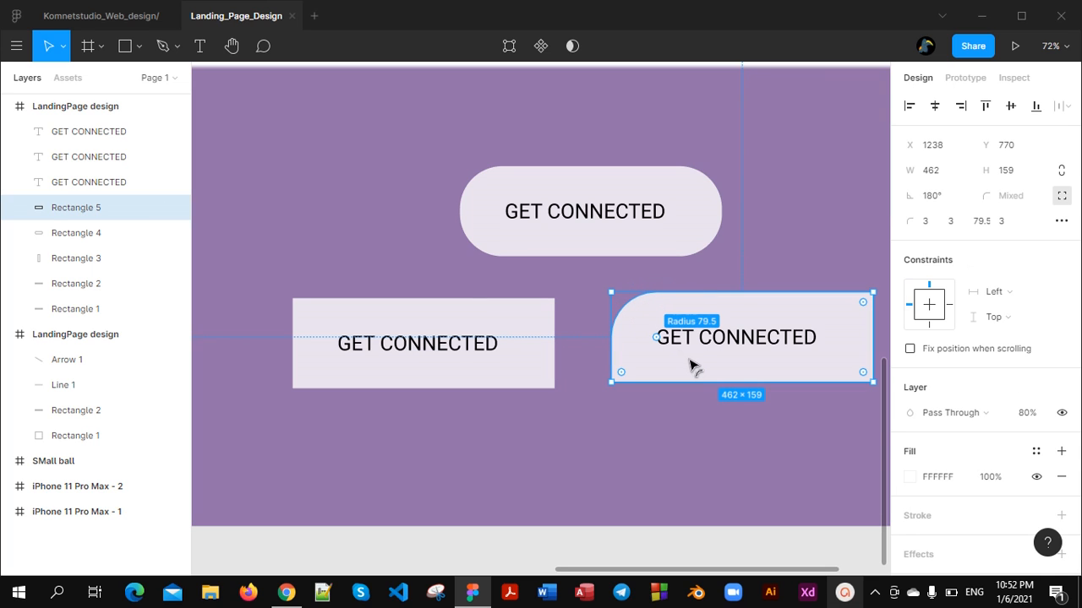
pyautogui.click(706, 441)
# Duplicate the square-cornered button into the upper-left part of the purple area and shrink the copy to 398 × 145
pyautogui.scroll(-3, 596, 414)
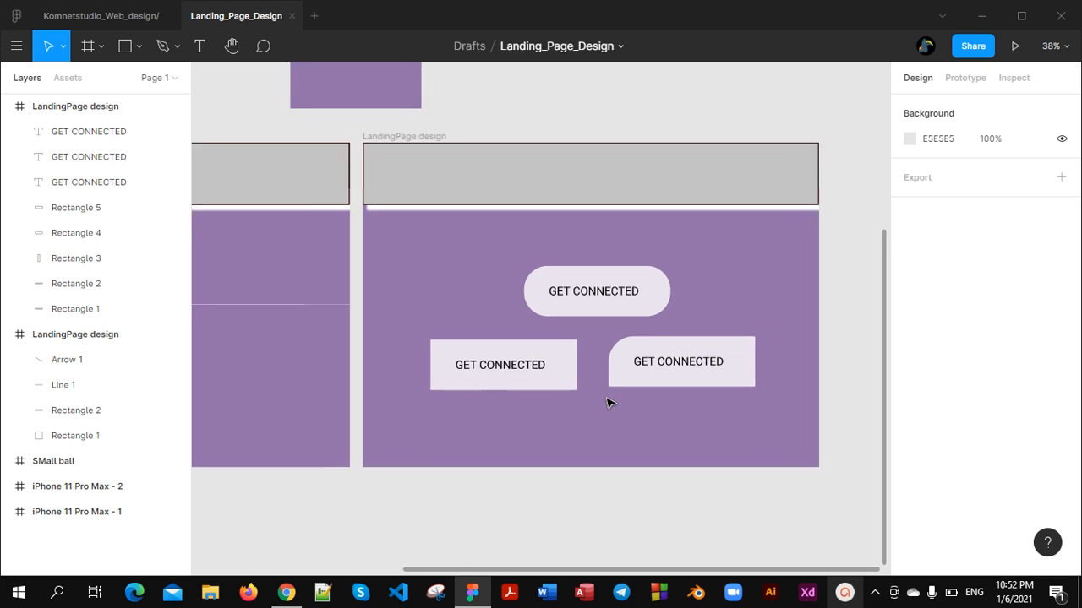
pyautogui.scroll(1, 609, 401)
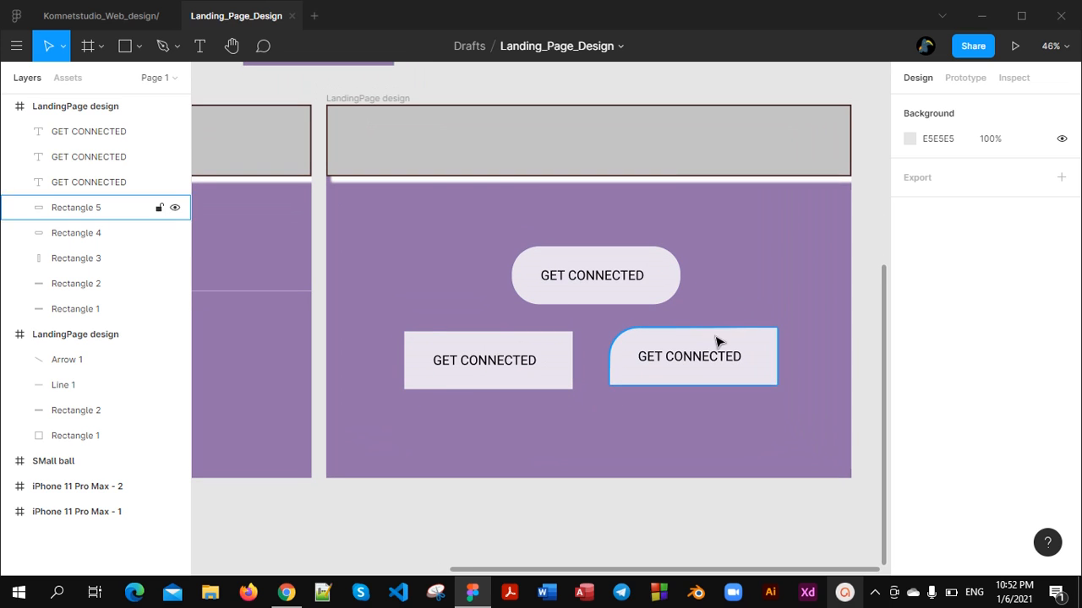
pyautogui.moveTo(394, 289); pyautogui.dragTo(513, 433)
pyautogui.hotkey('ctrl', 'd')
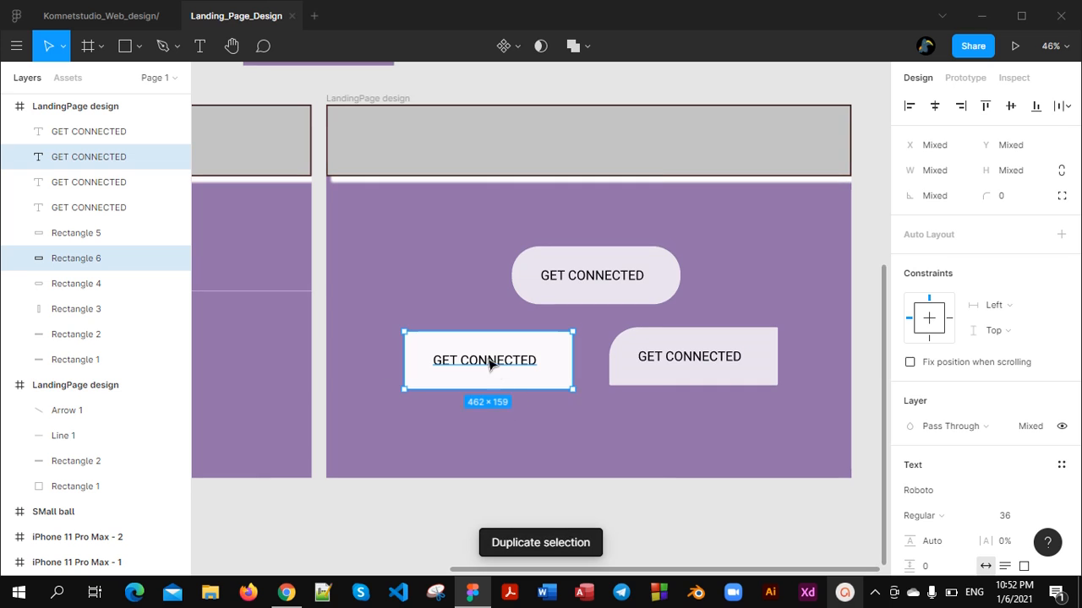
pyautogui.moveTo(490, 357); pyautogui.dragTo(437, 236)
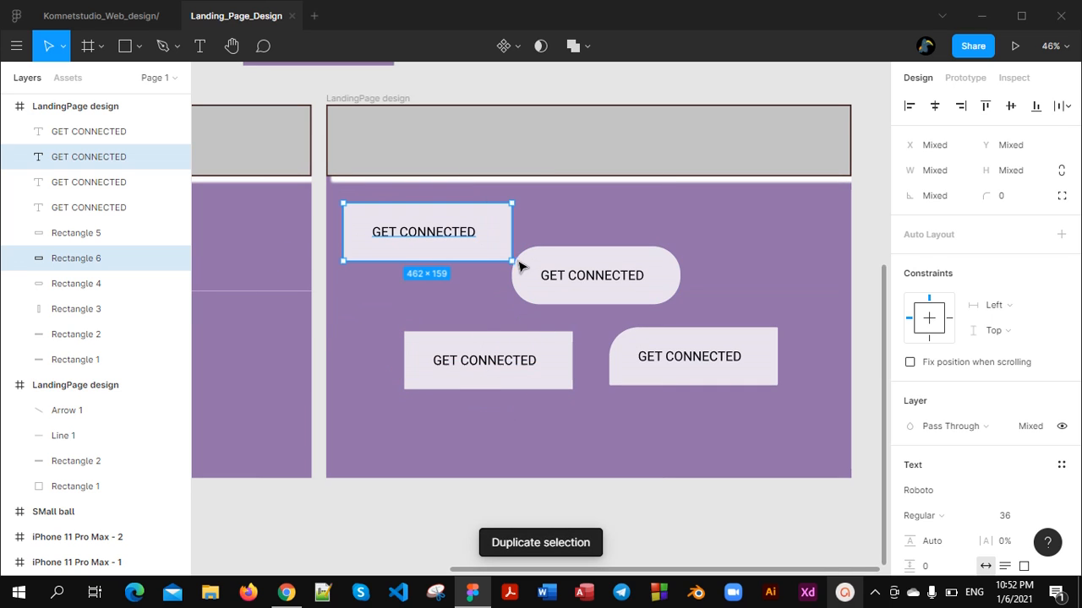
pyautogui.moveTo(513, 260); pyautogui.dragTo(490, 256)
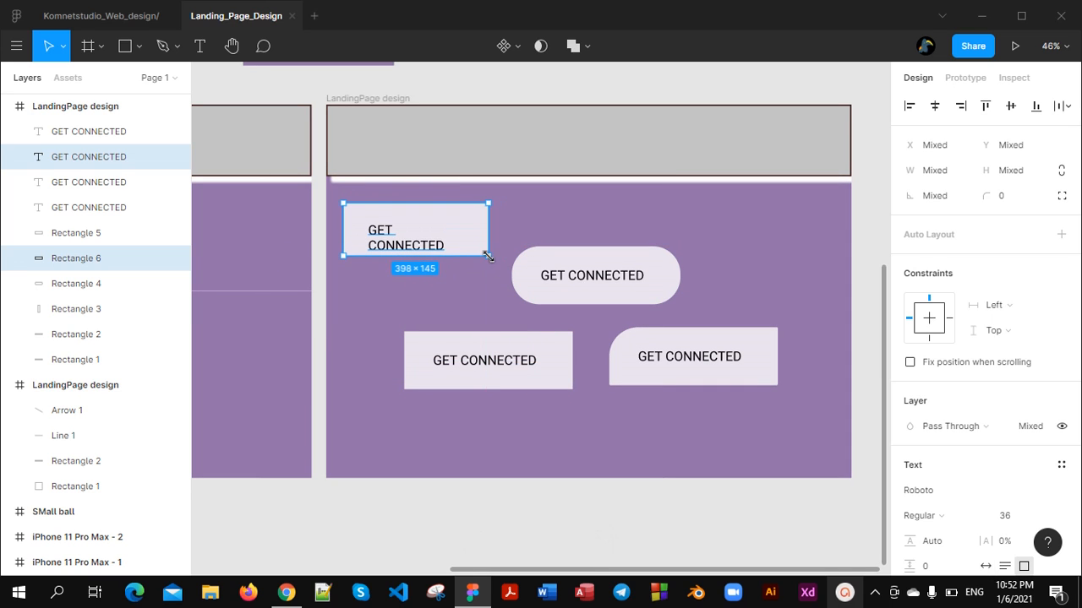
# Widen the shrunken button's text box to 317 so the label fits one line, and centre it in the rectangle
pyautogui.click(415, 237)
pyautogui.keyDown('ctrl'); pyautogui.scroll(3, 416, 237); pyautogui.keyUp('ctrl')
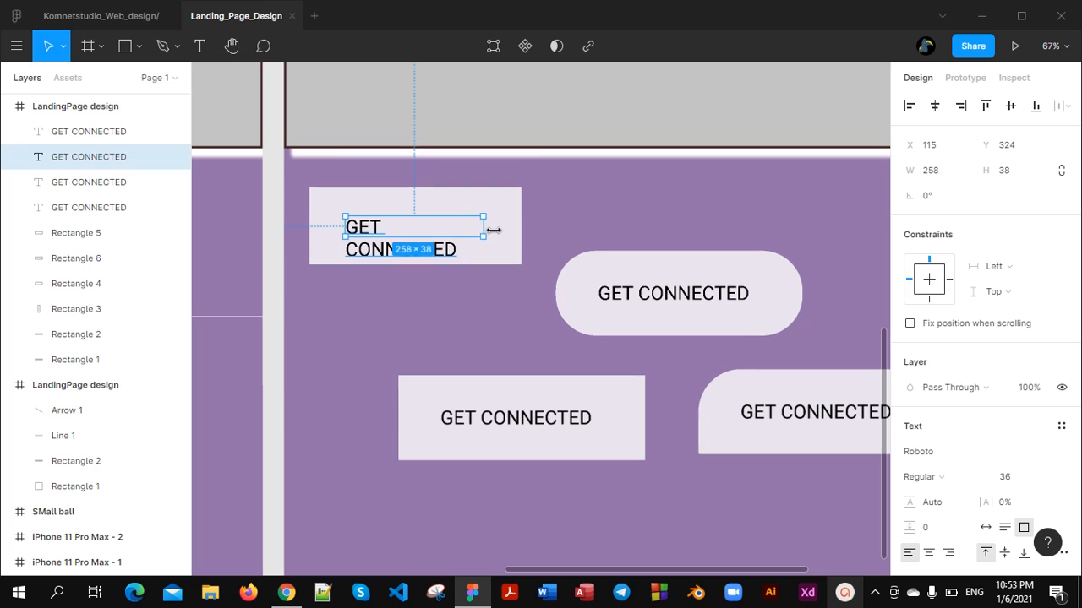
pyautogui.moveTo(484, 226); pyautogui.dragTo(519, 228)
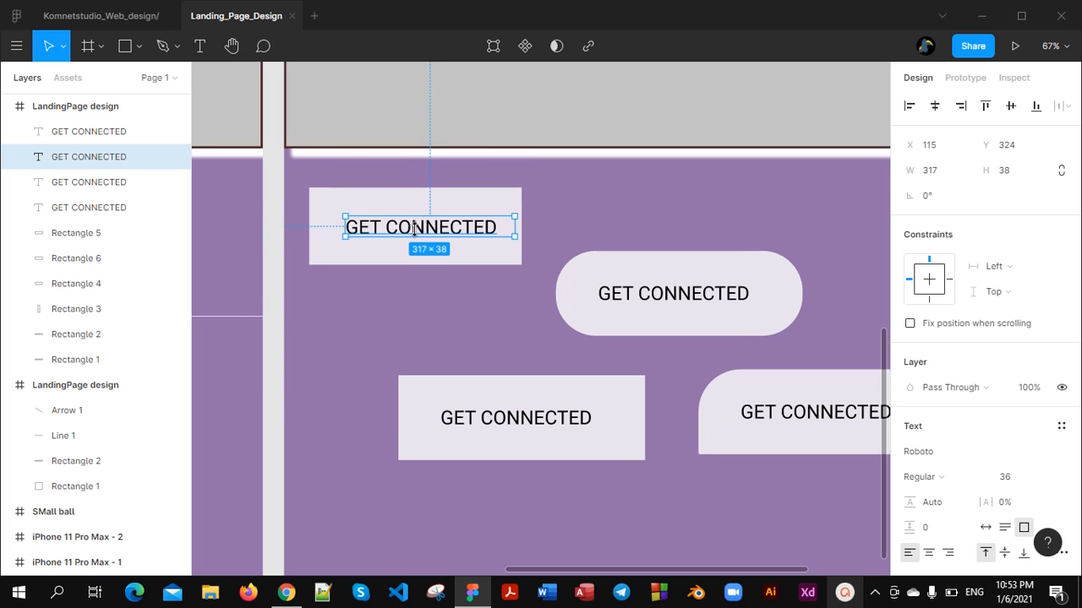
pyautogui.moveTo(427, 235); pyautogui.dragTo(415, 233)
# Set the corner radius of the small upper-left button's rectangle to 15
pyautogui.click(513, 251)
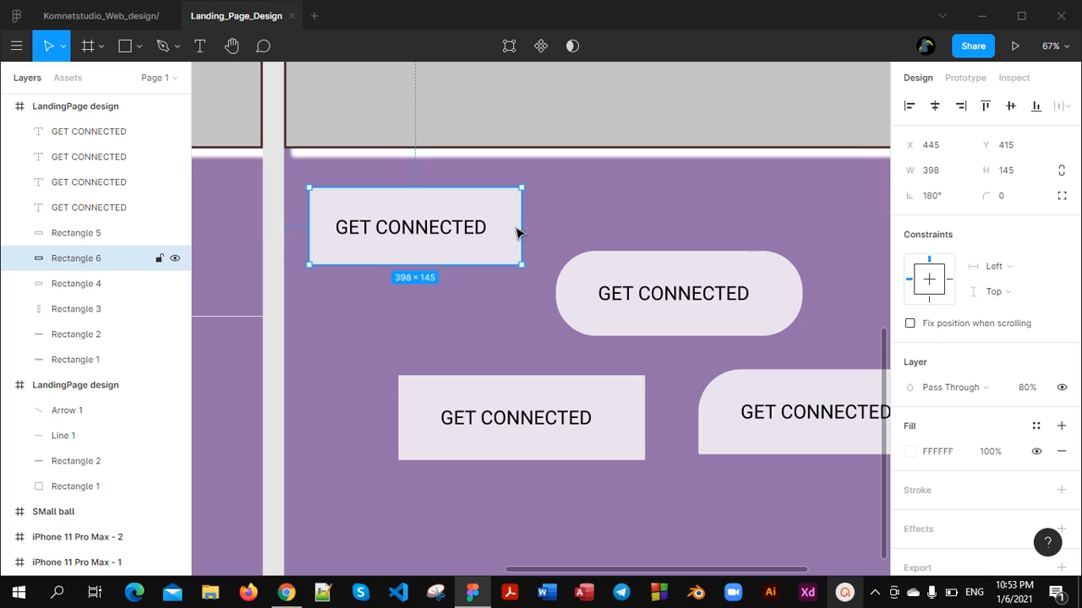
pyautogui.click(1008, 195)
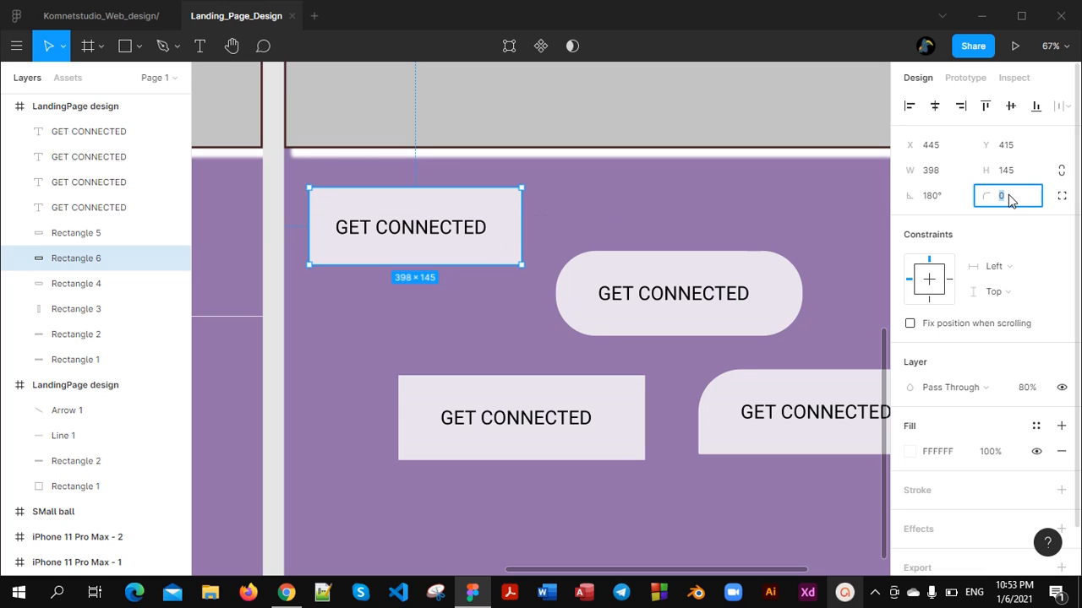
pyautogui.write('15')
pyautogui.press('Return')
pyautogui.click(750, 207)
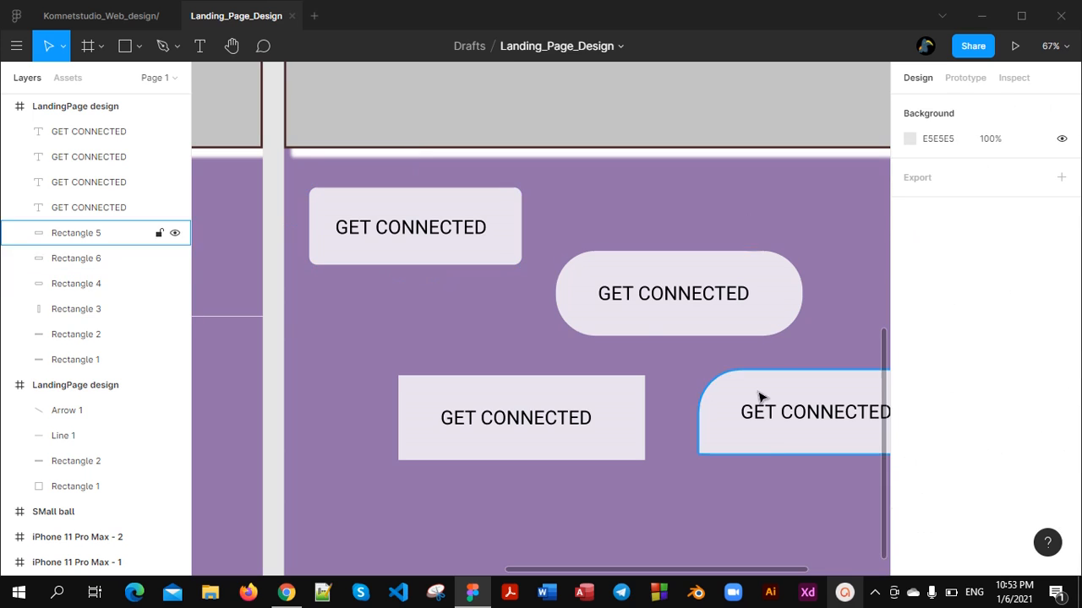
# Compare the four GET CONNECTED button variants in the second LandingPage design frame
pyautogui.scroll(-5, 760, 398)
pyautogui.scroll(-2, 689, 429)
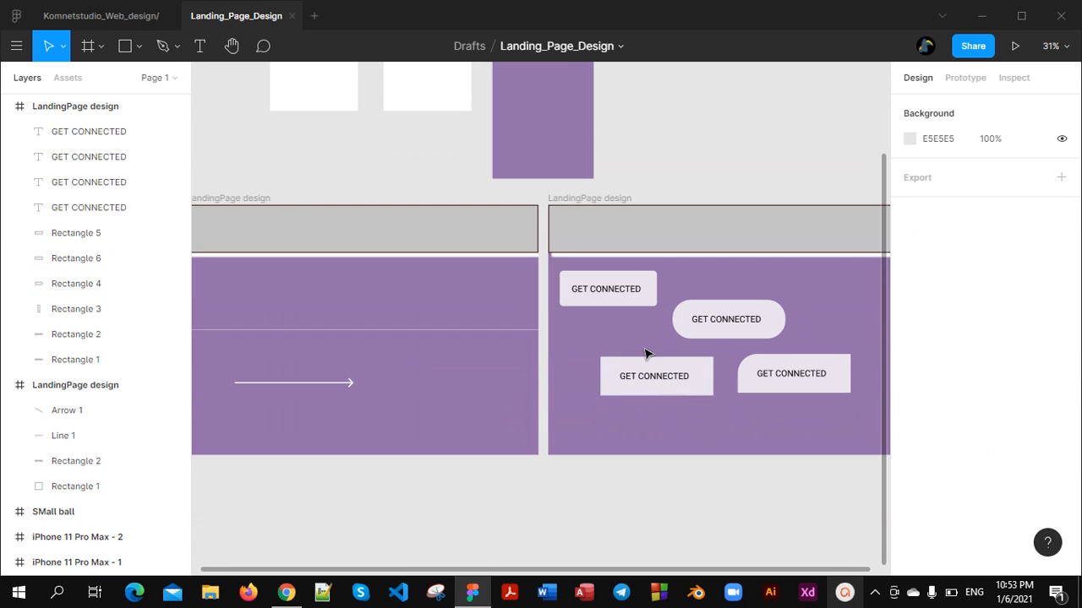
pyautogui.hscroll(5, 656, 309)
pyautogui.scroll(3, 455, 347)
pyautogui.scroll(1, 454, 347)
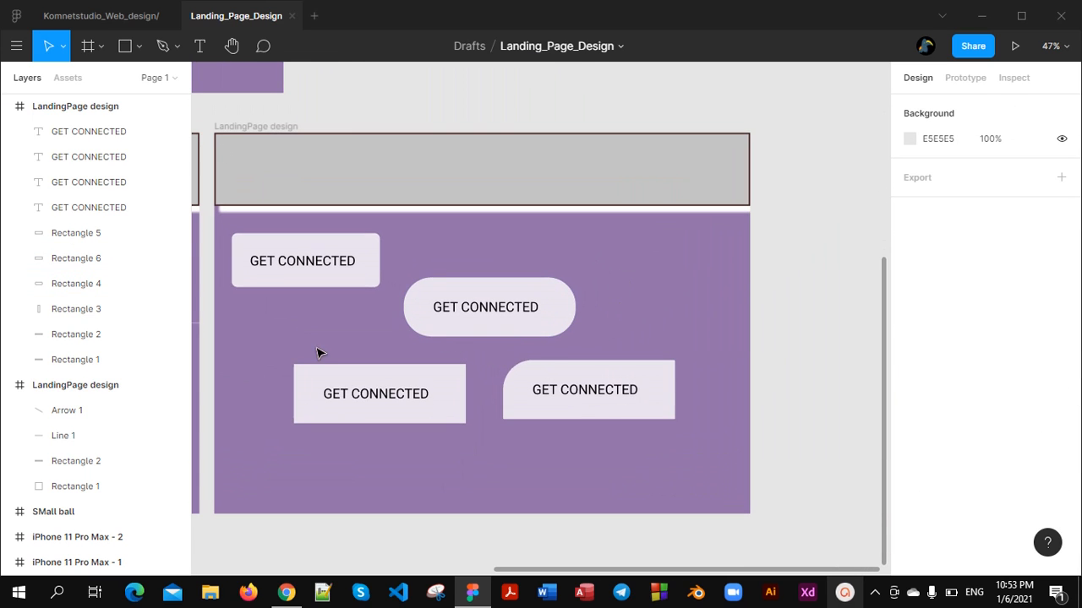
pyautogui.hscroll(-3, 304, 308)
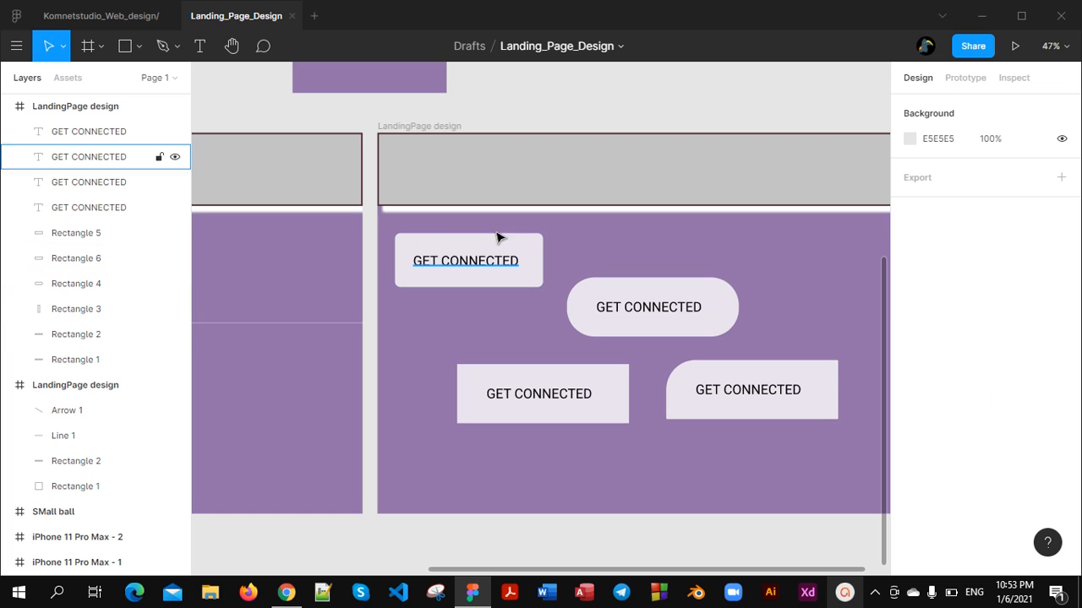
pyautogui.scroll(-3, 560, 367)
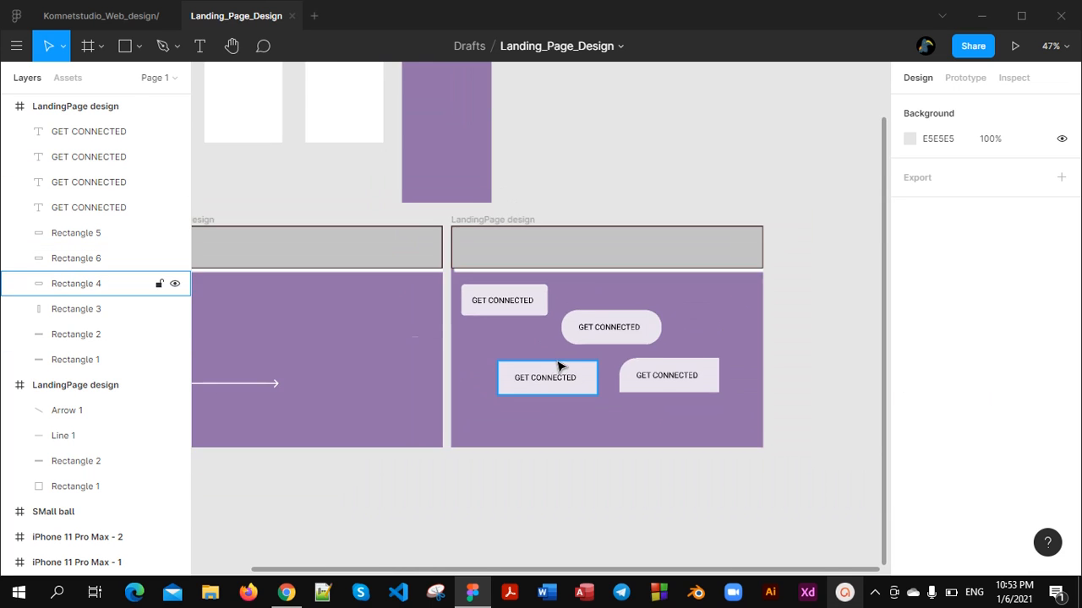
pyautogui.scroll(1, 560, 369)
pyautogui.hscroll(5, 560, 376)
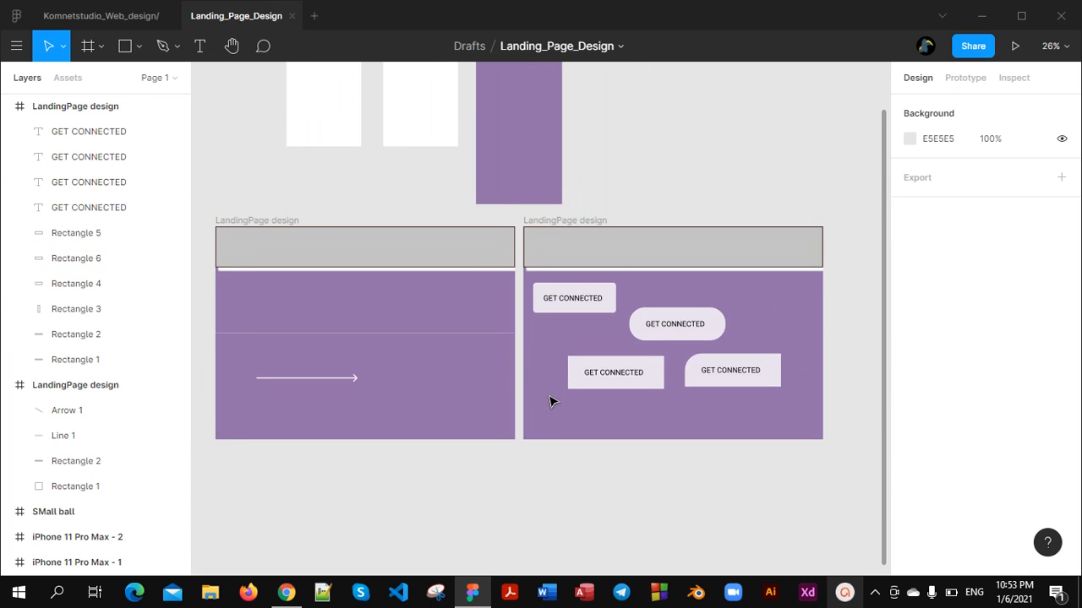
pyautogui.scroll(1, 574, 381)
pyautogui.scroll(2, 587, 370)
pyautogui.hscroll(3, 609, 346)
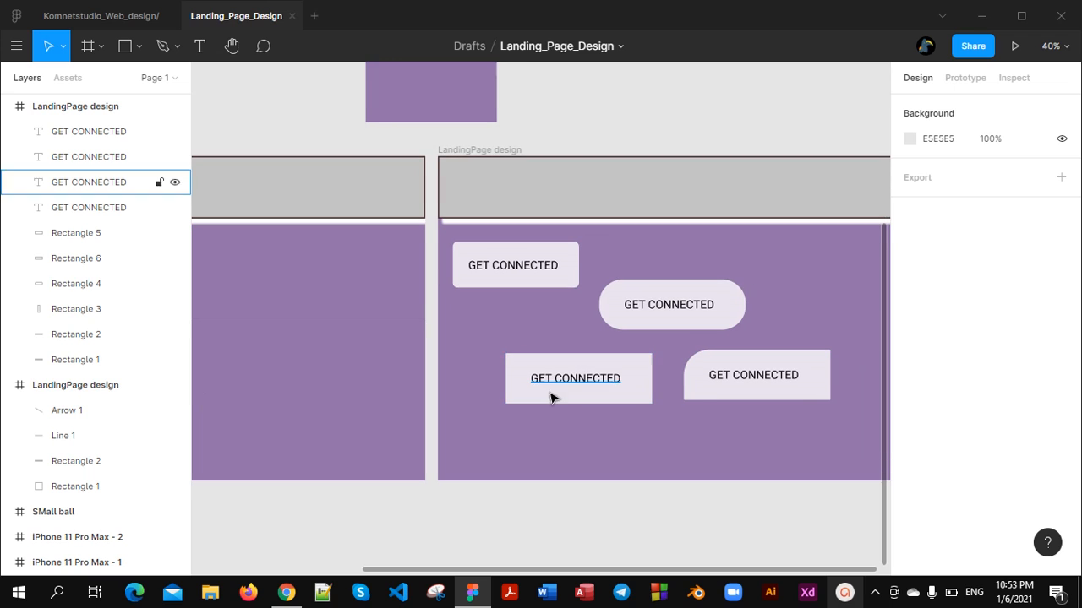
pyautogui.click(550, 394)
# Group all four GET CONNECTED buttons with their texts into one group
pyautogui.scroll(-1, 545, 363)
pyautogui.hscroll(2, 539, 345)
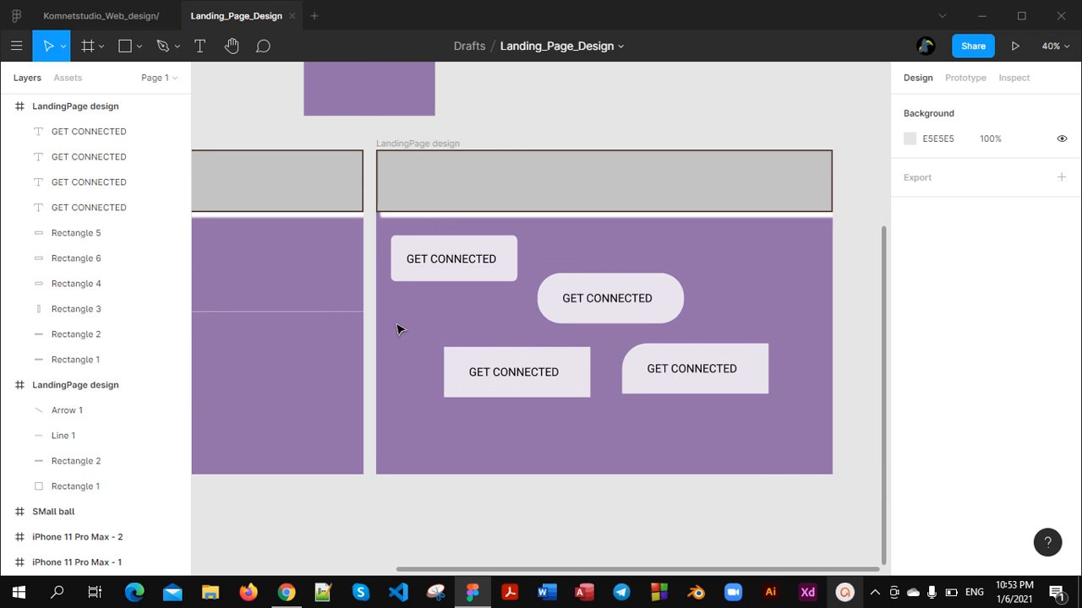
pyautogui.moveTo(388, 232); pyautogui.dragTo(776, 456)
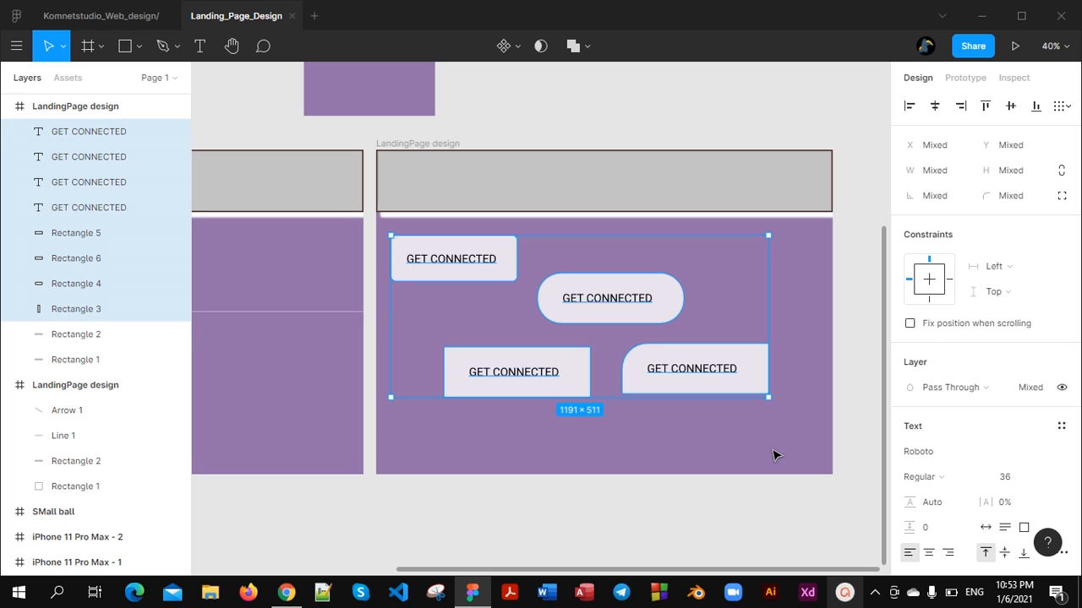
pyautogui.hotkey('ctrl', 'g')
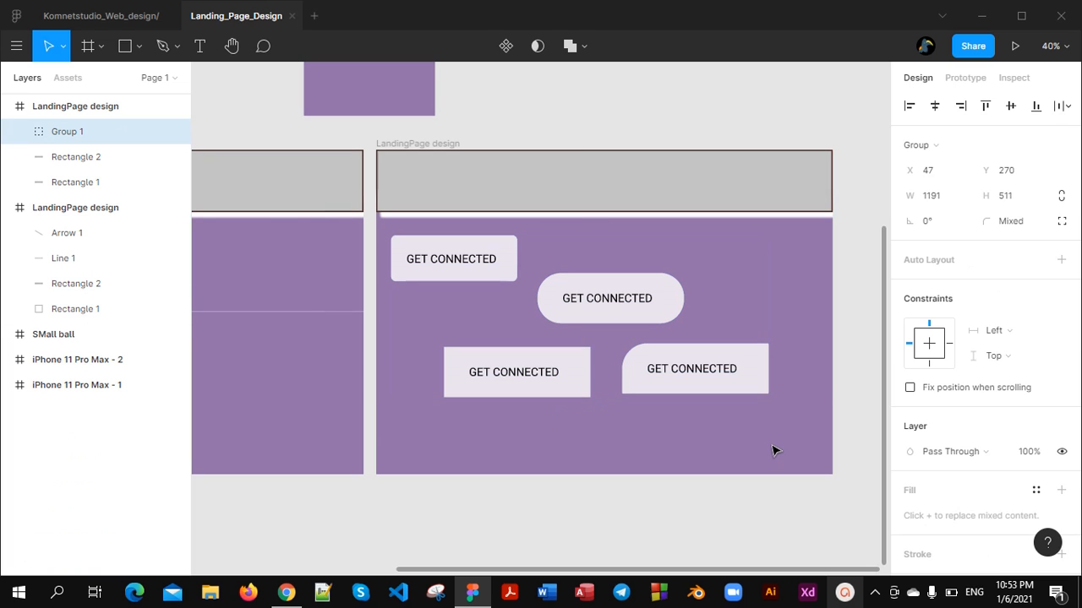
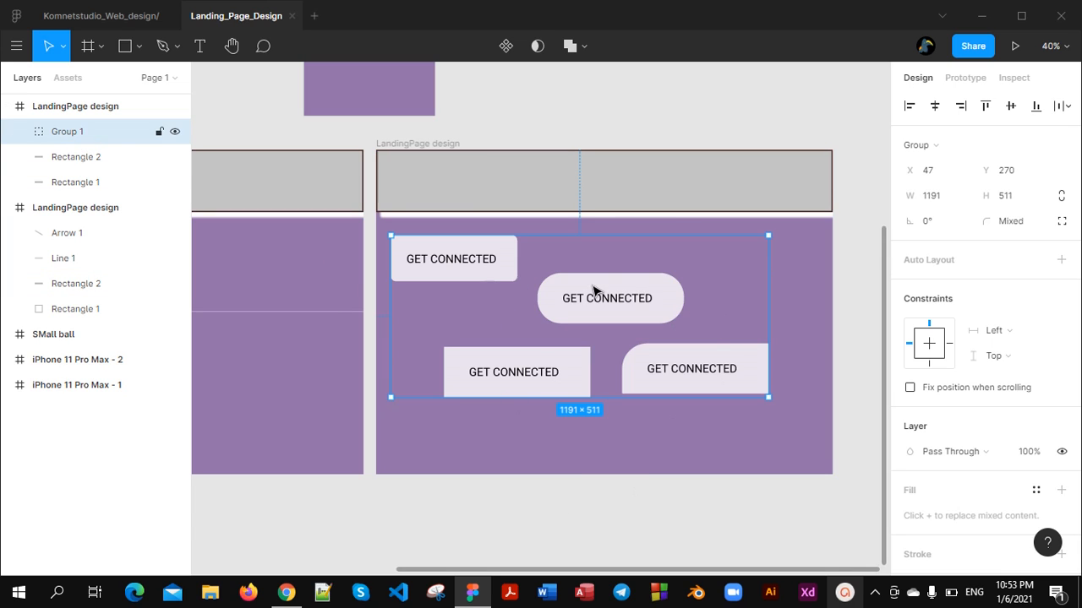
# Rename the group of GET CONNECTED buttons as Buttons
pyautogui.rightClick(104, 131)
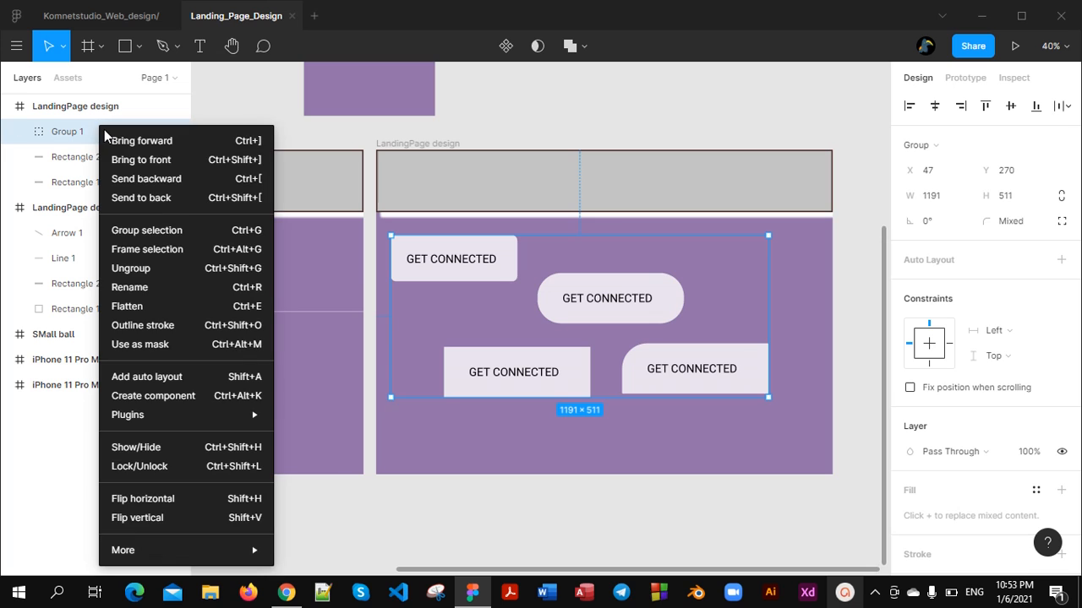
pyautogui.click(147, 289)
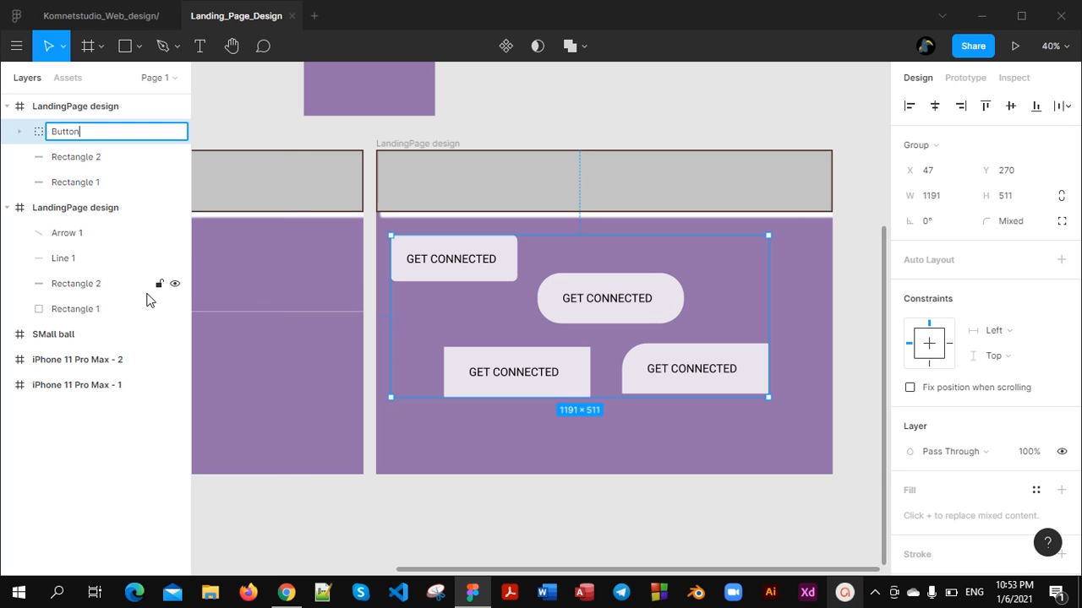
pyautogui.press('Return')
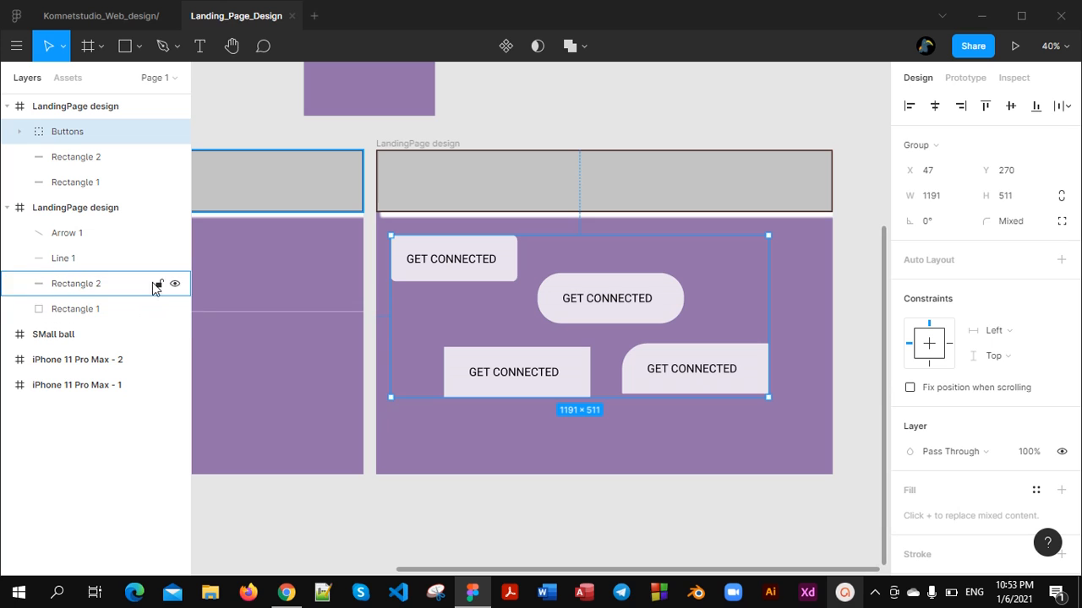
pyautogui.click(462, 413)
# Draw an ellipse about 712 × 1023 on the empty canvas beside the first LandingPage design frame
pyautogui.scroll(-4, 464, 409)
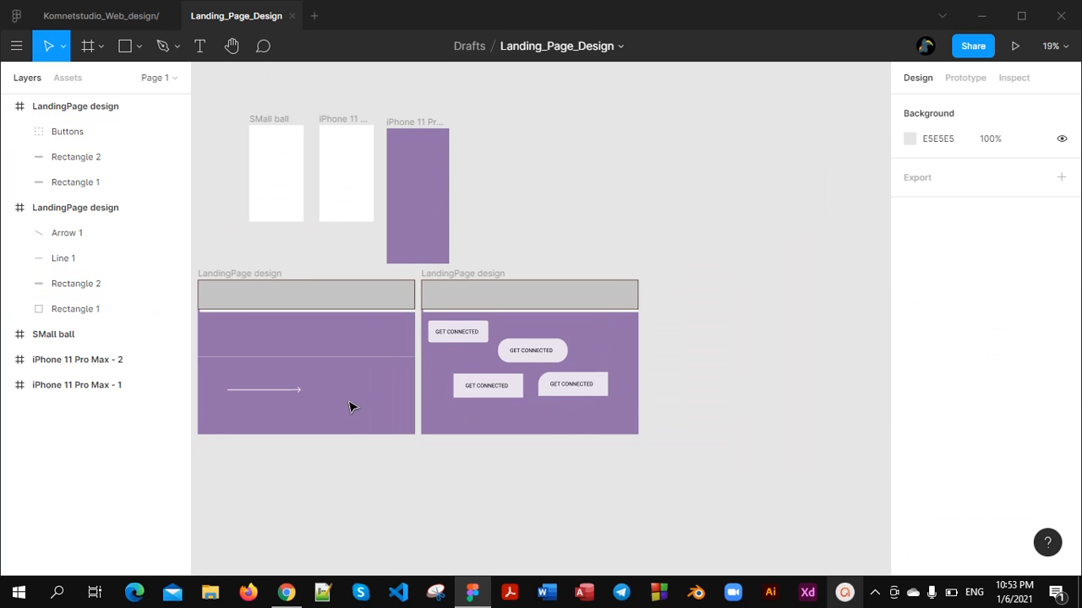
pyautogui.hscroll(-2, 352, 408)
pyautogui.scroll(2, 659, 358)
pyautogui.scroll(-4, 657, 357)
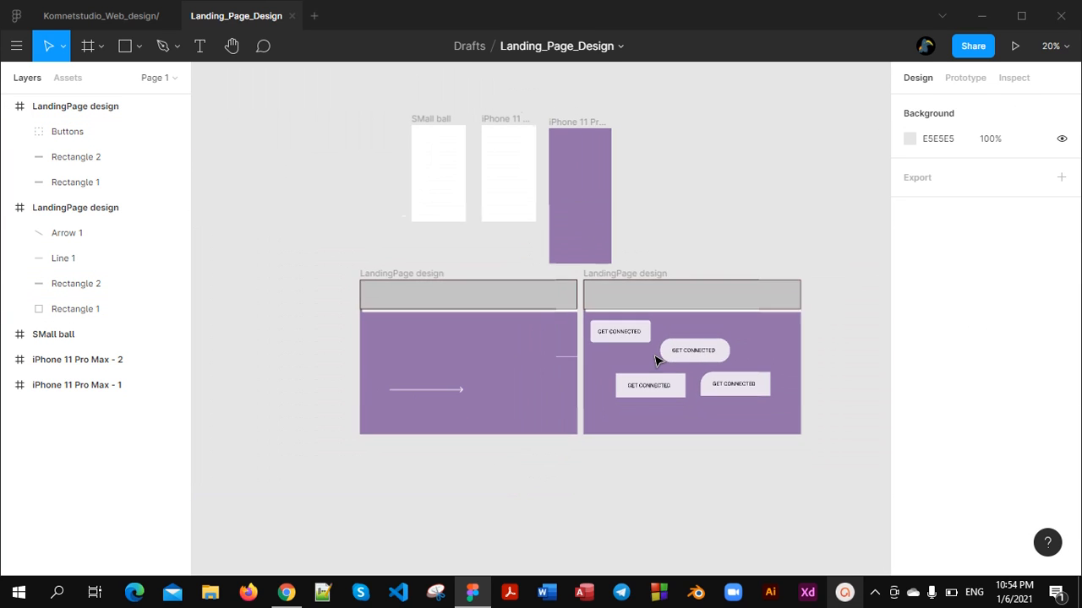
pyautogui.scroll(-2, 639, 321)
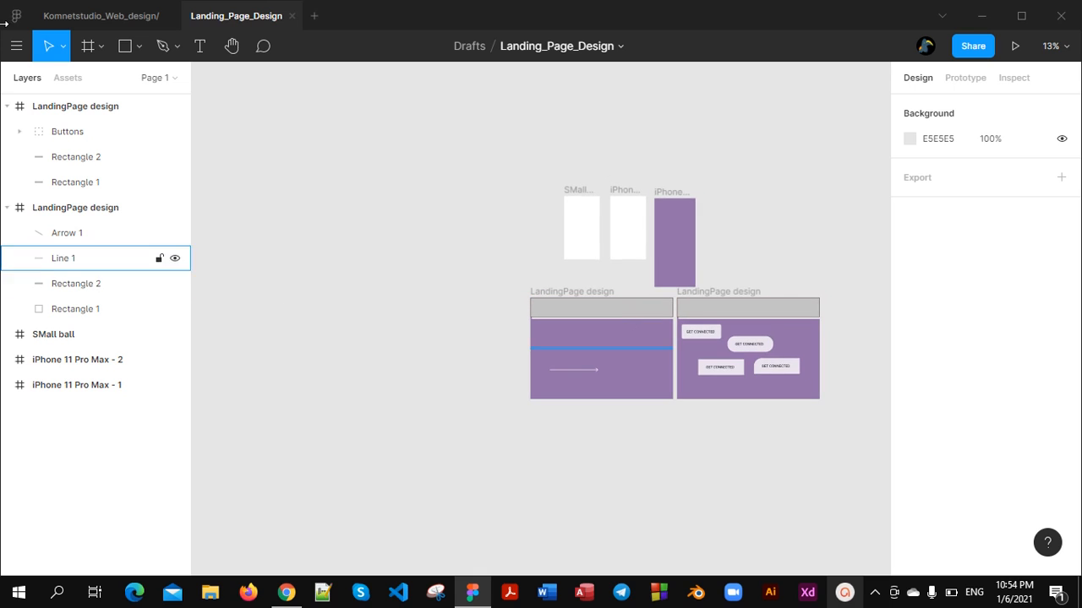
pyautogui.click(138, 54)
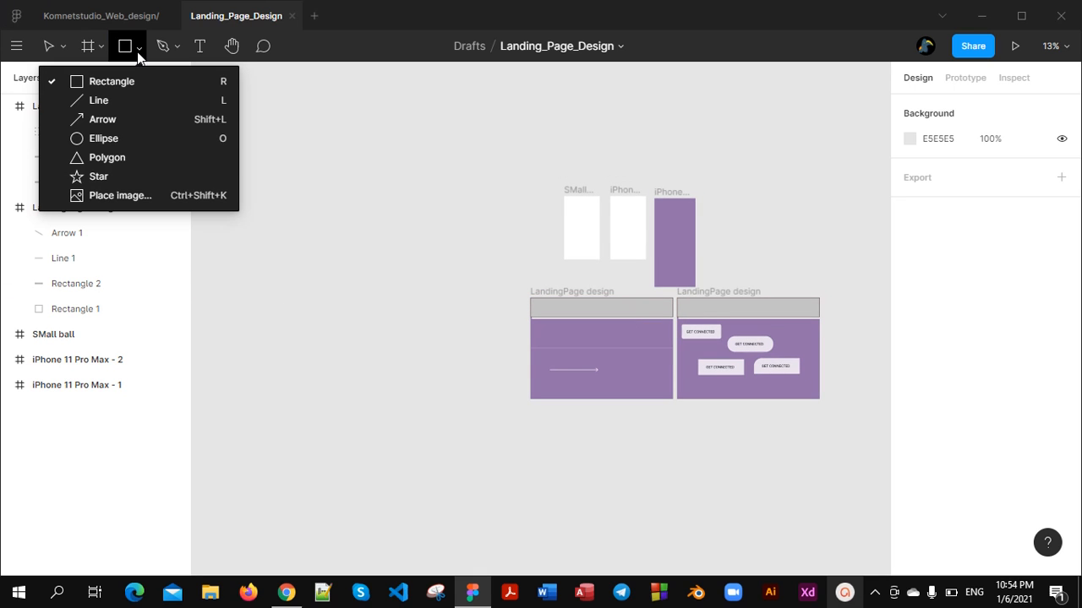
pyautogui.click(135, 144)
pyautogui.moveTo(372, 236); pyautogui.dragTo(441, 336)
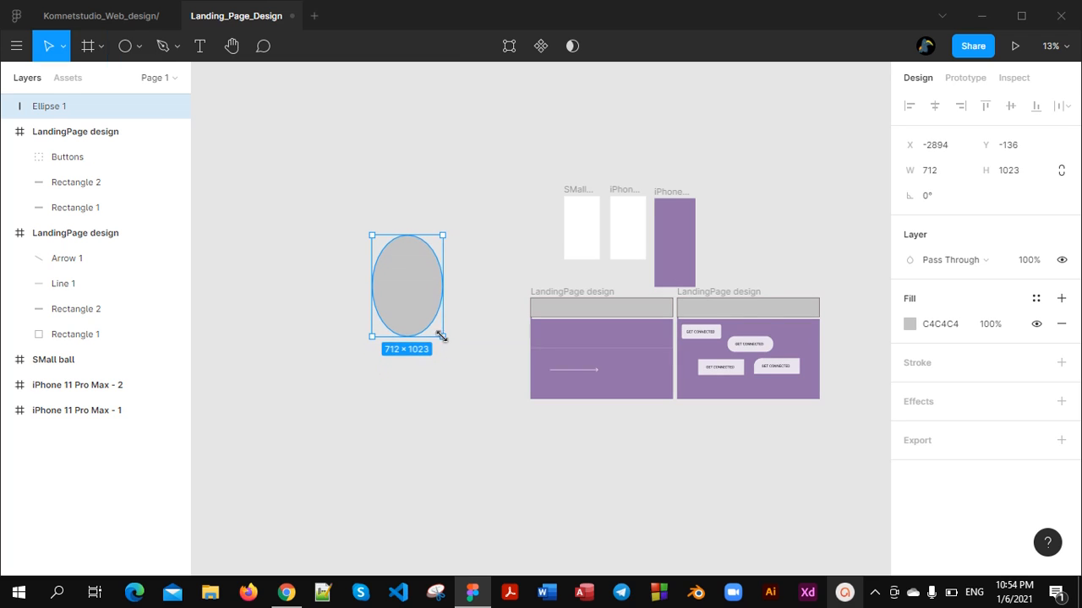
# Move the ellipse into the first LandingPage design frame and shrink it to a near circle of about 445 × 443
pyautogui.moveTo(407, 293); pyautogui.dragTo(599, 341)
pyautogui.scroll(5, 599, 338)
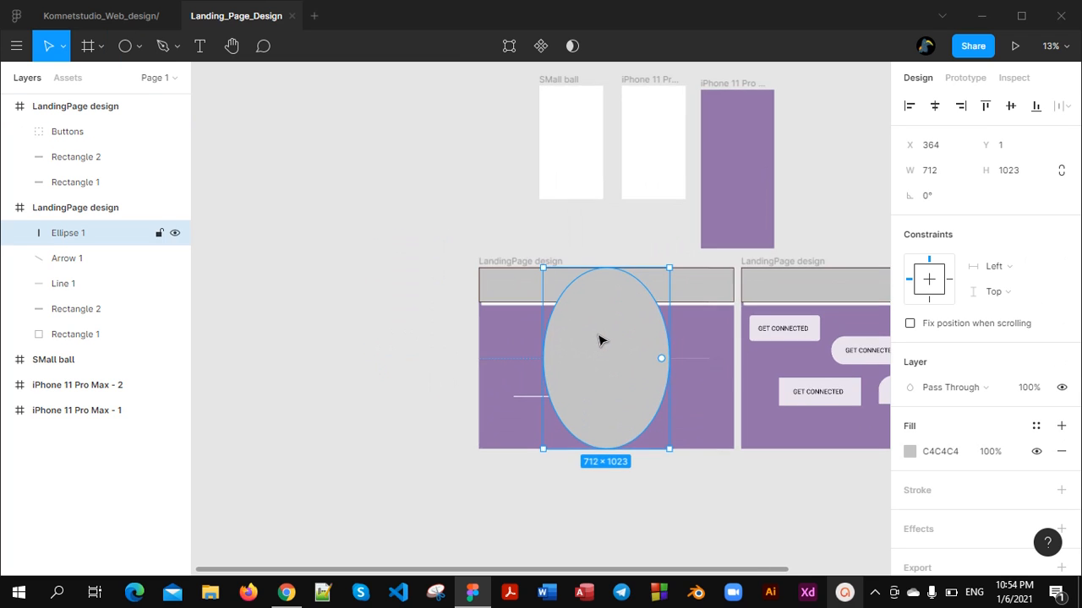
pyautogui.moveTo(721, 532); pyautogui.dragTo(635, 355)
pyautogui.moveTo(559, 280); pyautogui.dragTo(625, 360)
# Reposition the circle at about X 720, Y 252 in its frame and shrink it to about 269 × 285
pyautogui.hscroll(5, 625, 359)
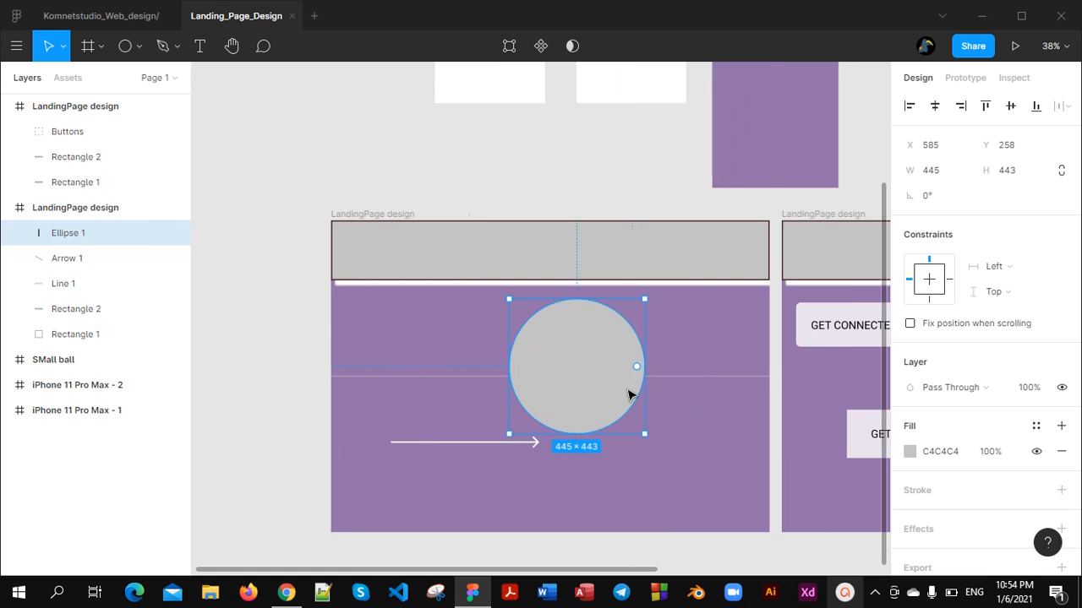
pyautogui.scroll(2, 483, 366)
pyautogui.scroll(-2, 473, 391)
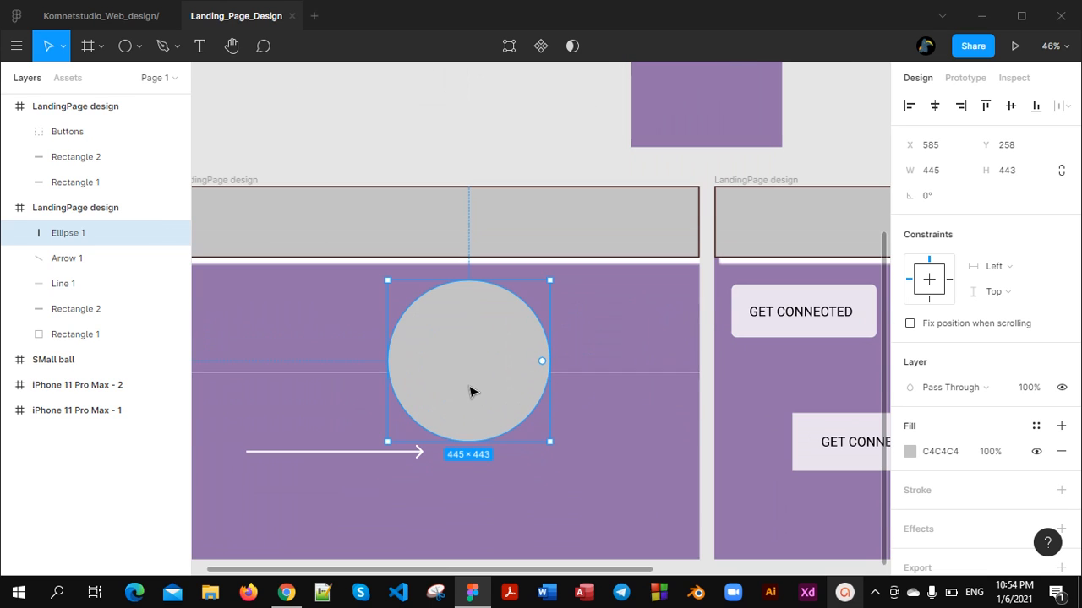
pyautogui.scroll(2, 471, 391)
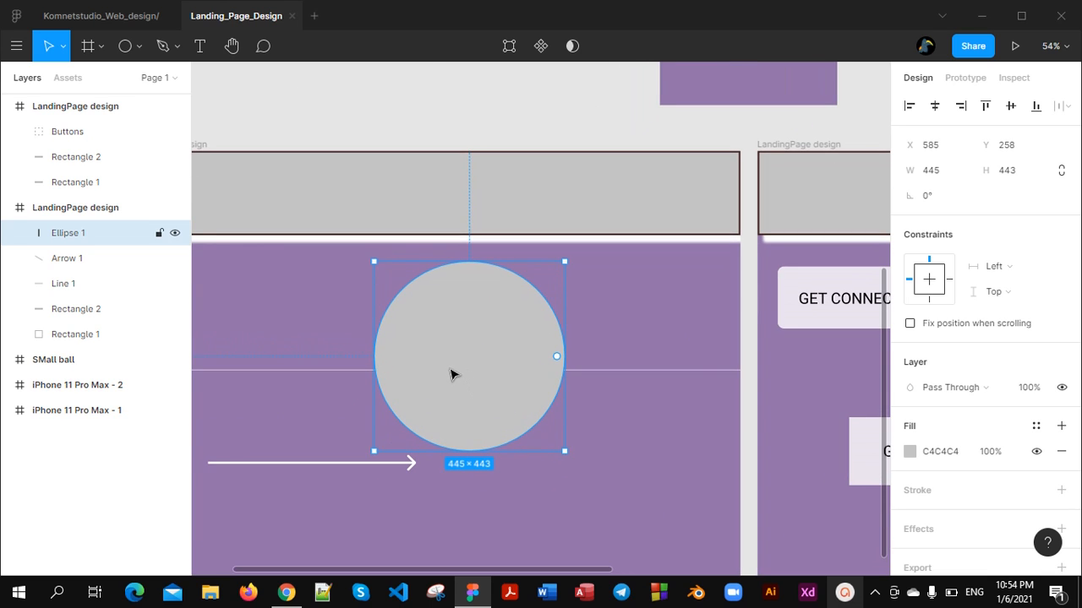
pyautogui.moveTo(450, 374); pyautogui.dragTo(524, 367)
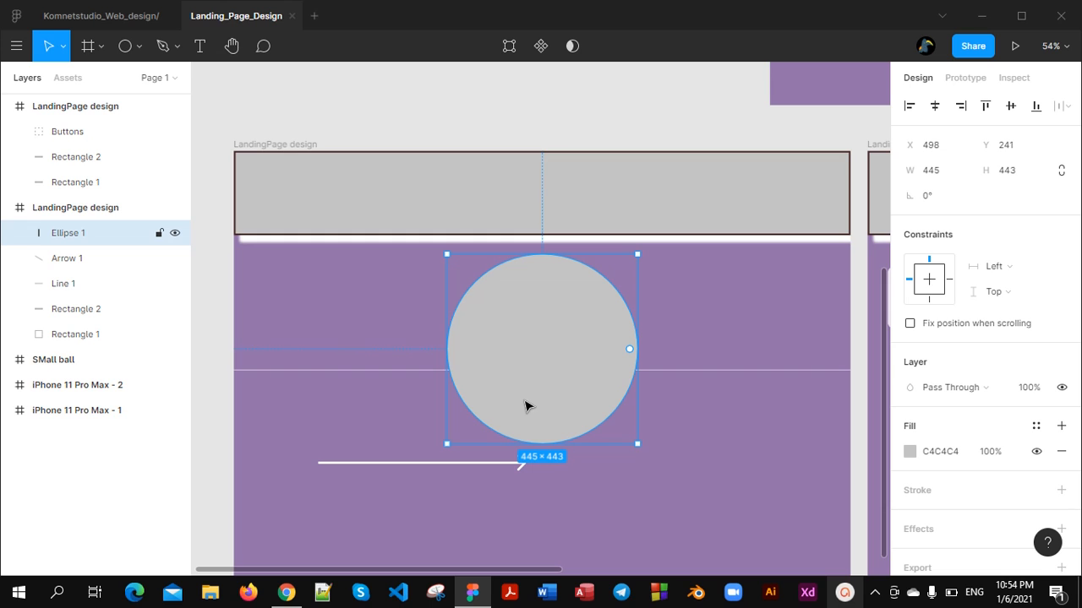
pyautogui.moveTo(525, 407); pyautogui.dragTo(450, 443)
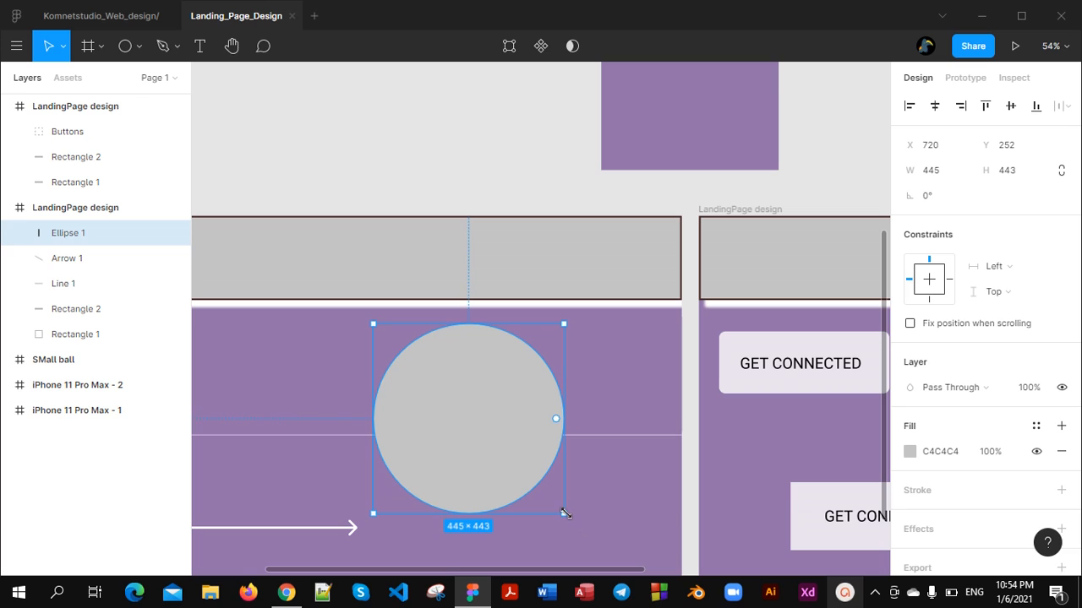
pyautogui.moveTo(565, 513); pyautogui.dragTo(489, 448)
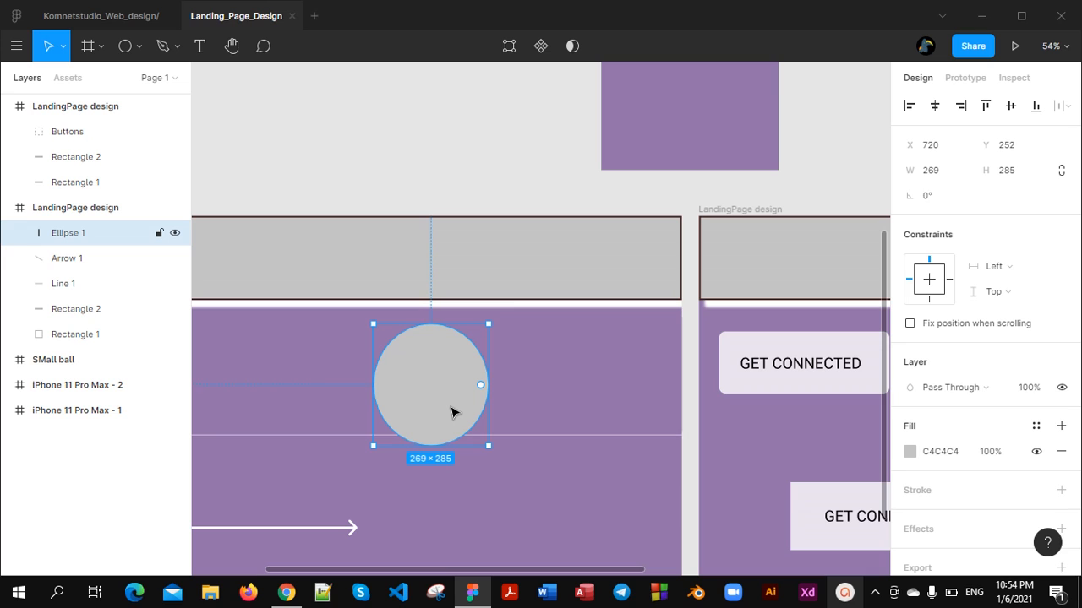
# Duplicate the circle, shift the copy to about X 890 so both overlap, and fill the copy with dark blue 0F306F
pyautogui.hotkey('ctrl', 'd')
pyautogui.moveTo(452, 411); pyautogui.dragTo(523, 411)
pyautogui.click(910, 453)
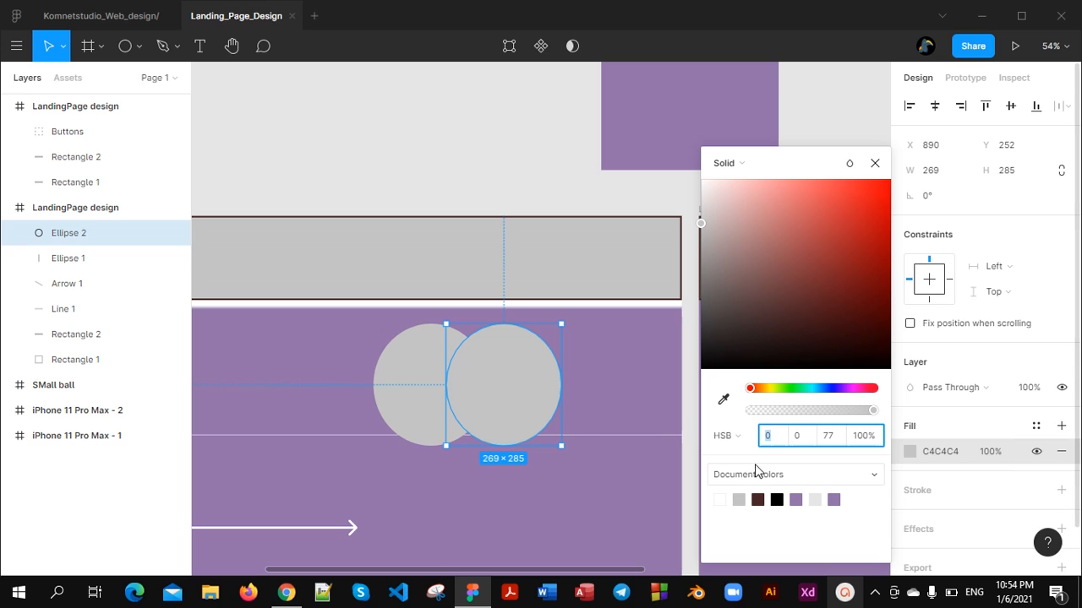
pyautogui.moveTo(758, 394); pyautogui.dragTo(826, 390)
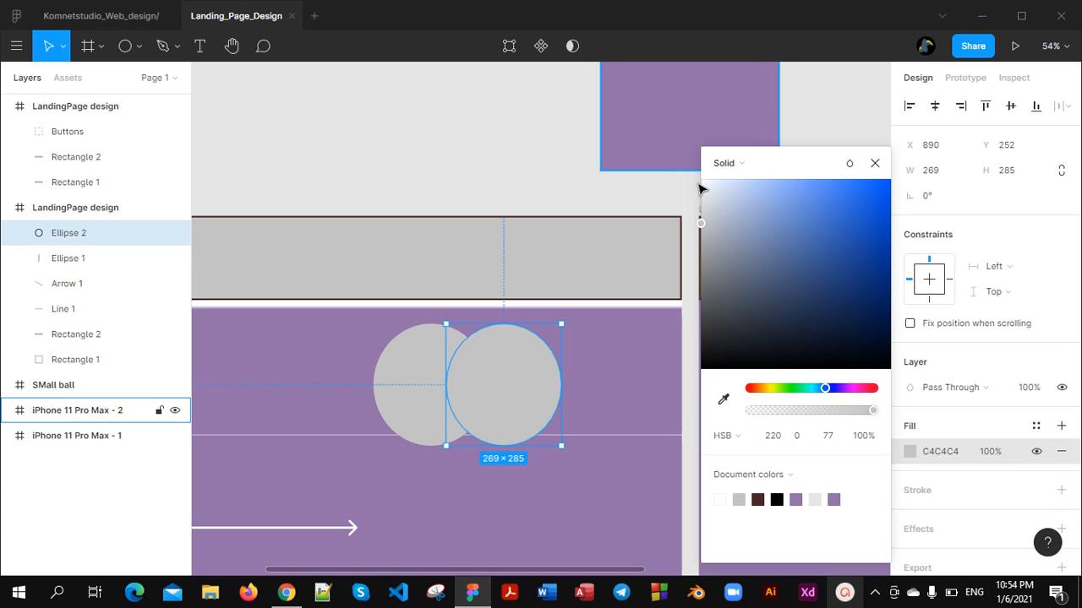
pyautogui.moveTo(703, 225); pyautogui.dragTo(865, 203)
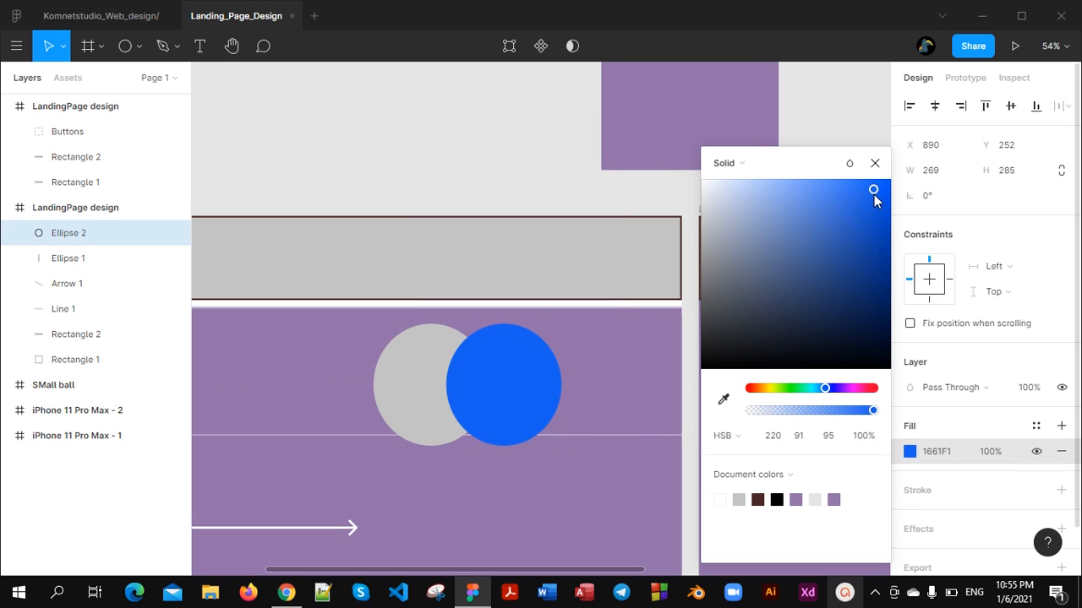
pyautogui.click(864, 287)
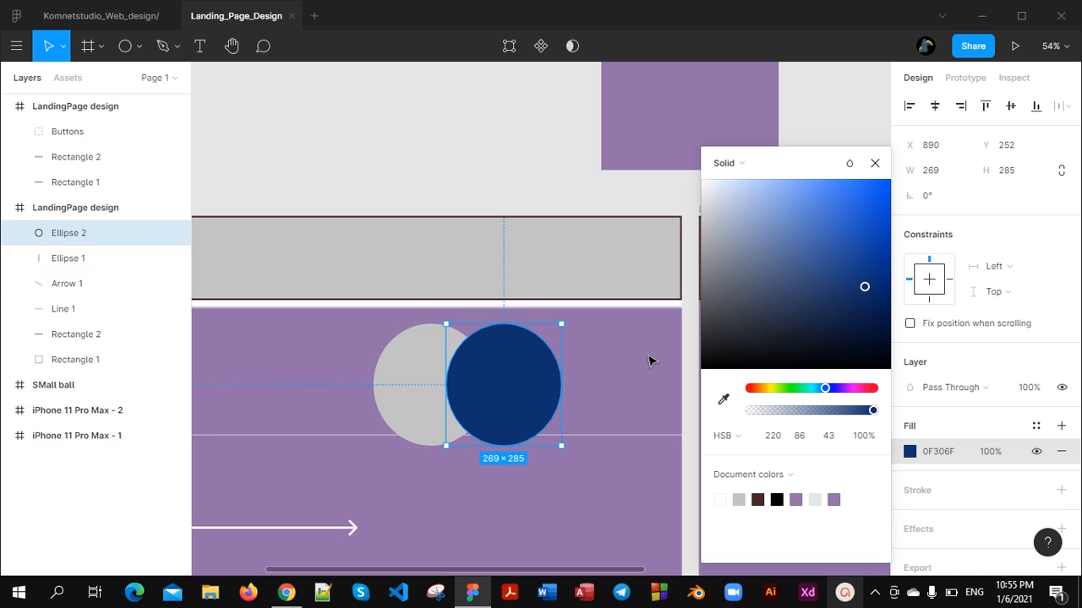
pyautogui.scroll(-1, 649, 361)
pyautogui.click(876, 163)
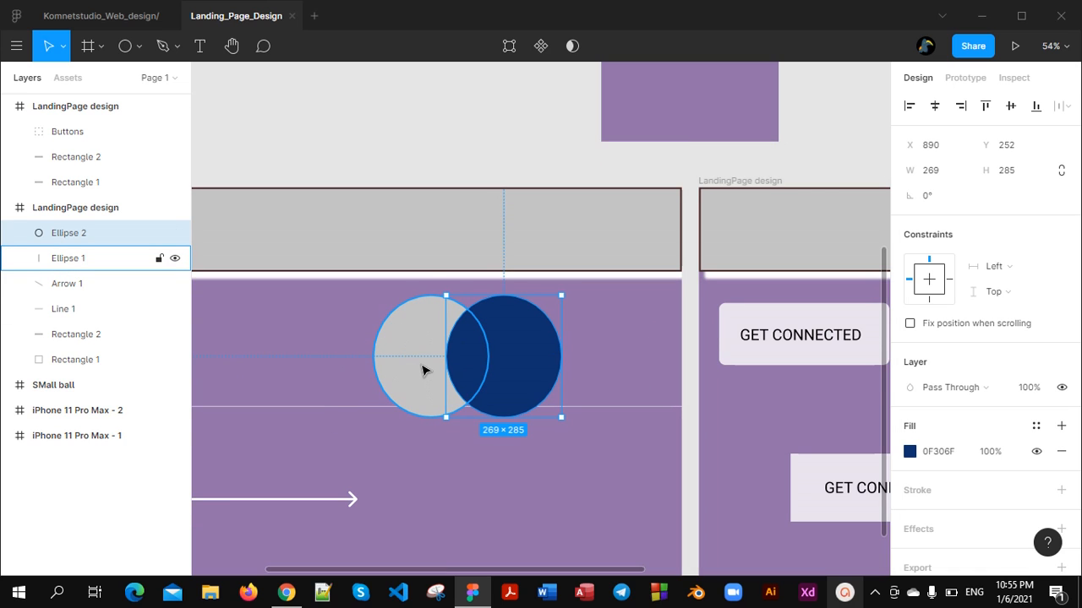
# Combine the two overlapping circles with Union selection and place a duplicate of the united shape below the original
pyautogui.moveTo(355, 306); pyautogui.dragTo(545, 393)
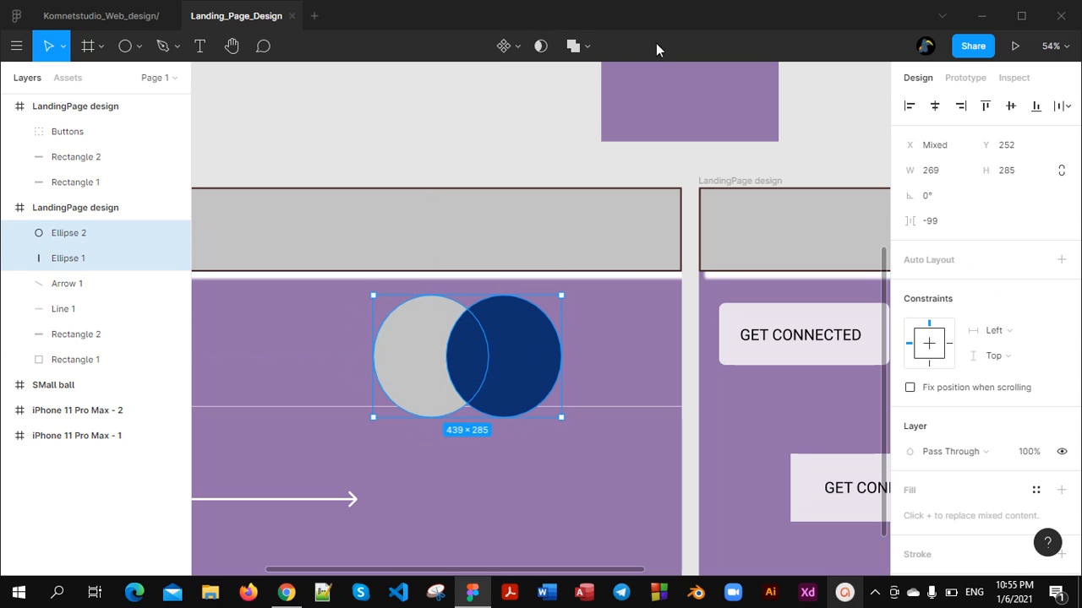
pyautogui.click(583, 47)
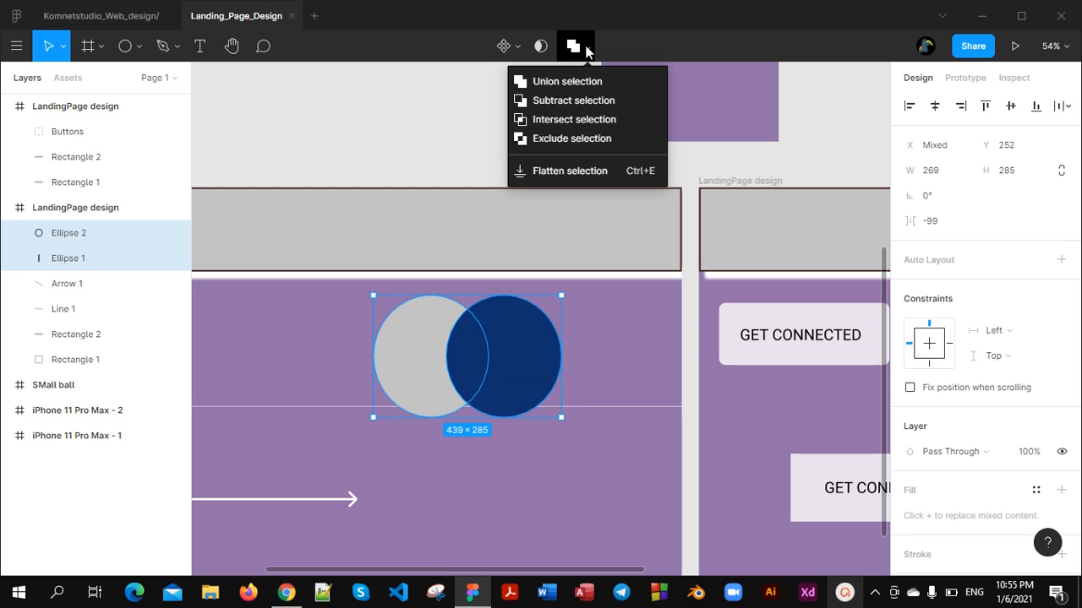
pyautogui.click(564, 83)
pyautogui.hotkey('ctrl', 'd')
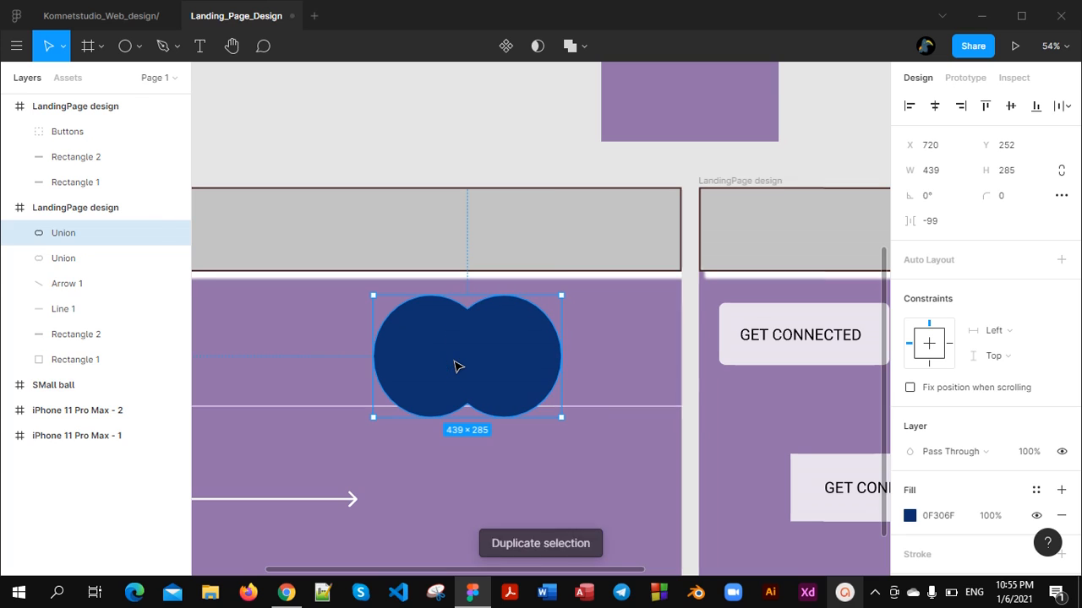
pyautogui.moveTo(456, 365); pyautogui.dragTo(474, 528)
# Change the original united shape to Subtract selection and place a duplicate of the crescent at about X 252, Y 411
pyautogui.click(483, 361)
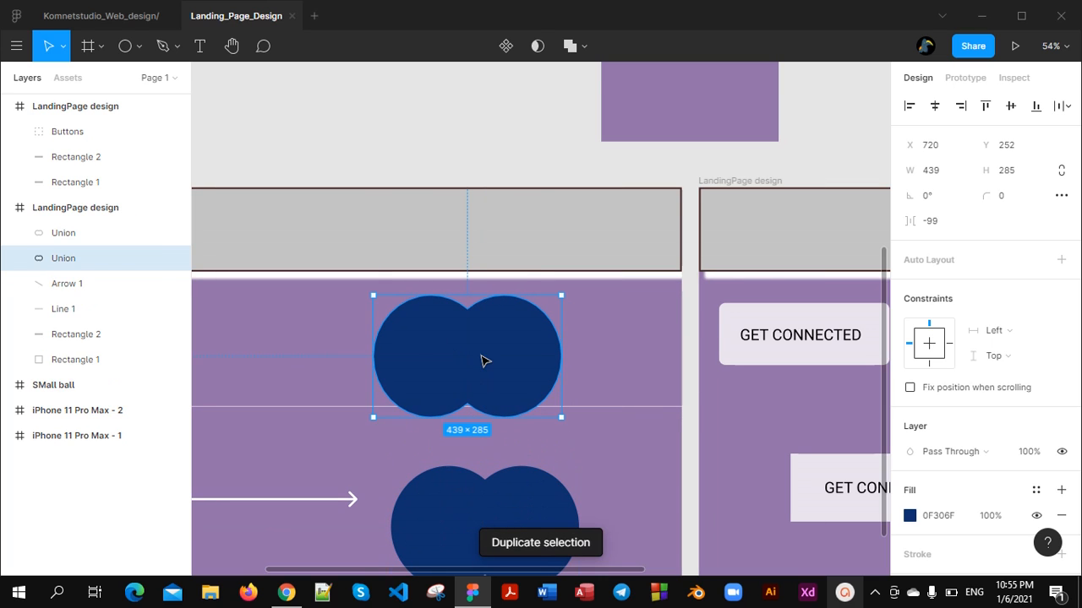
pyautogui.click(579, 53)
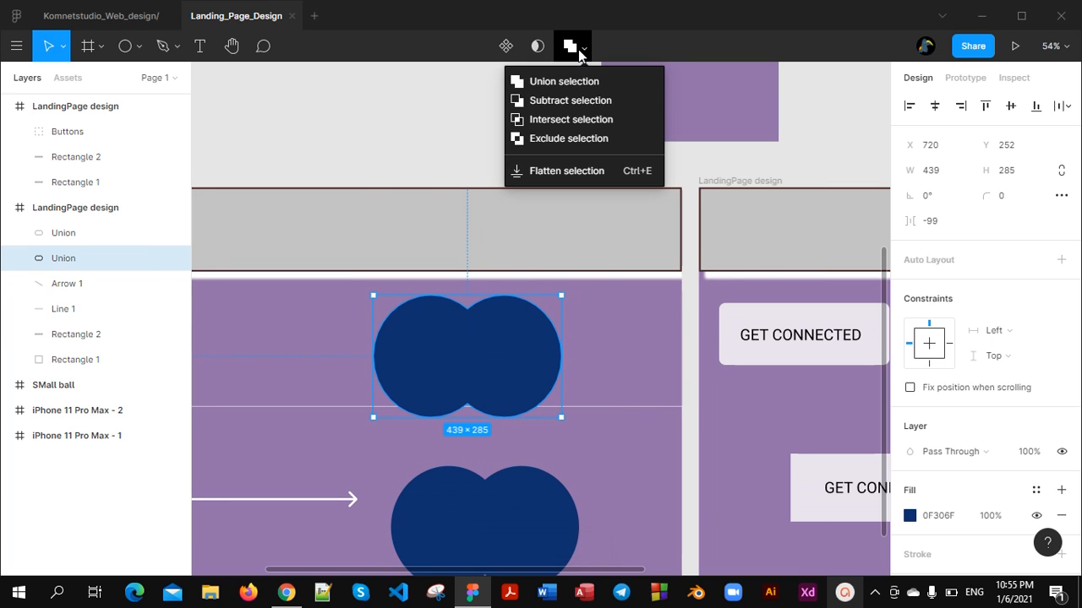
pyautogui.click(572, 102)
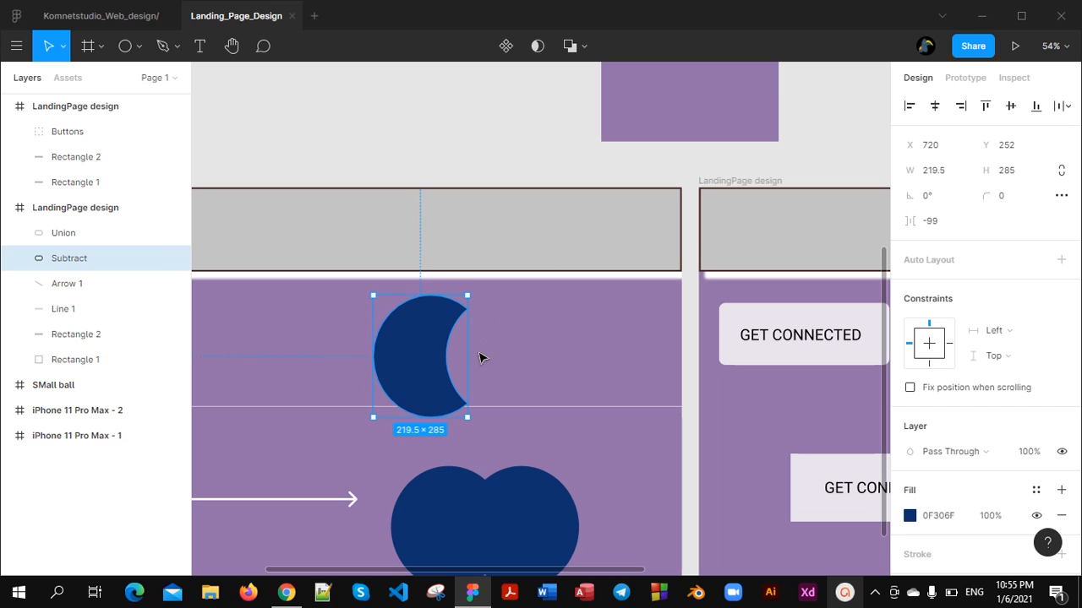
pyautogui.hotkey('ctrl', 'd')
pyautogui.moveTo(442, 355); pyautogui.dragTo(239, 423)
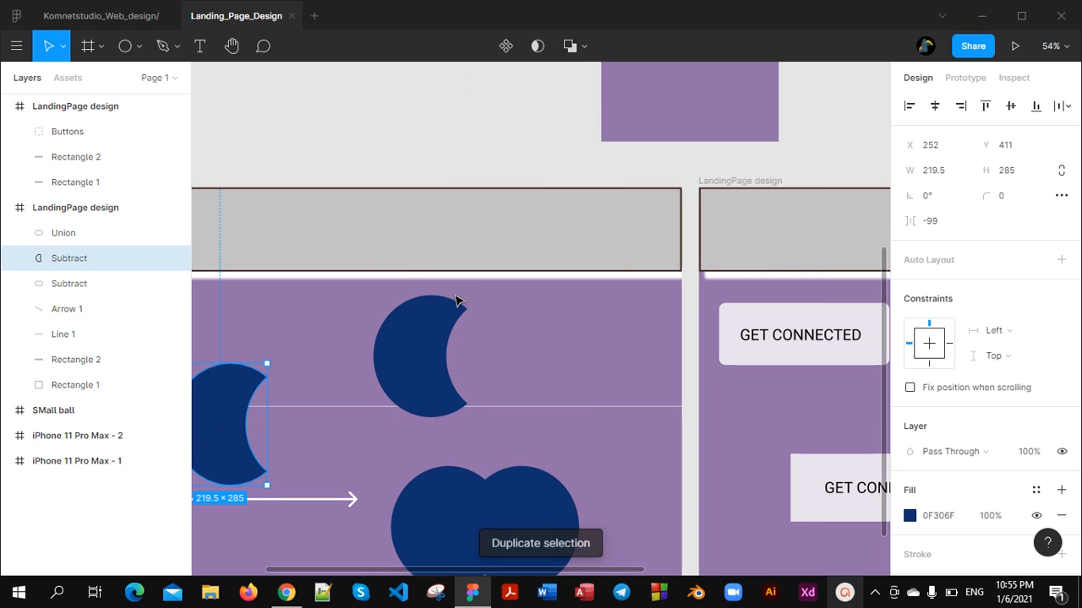
# Change the original crescent to Intersect selection and place a duplicate of the lens shape at about X 1281, Y 554
pyautogui.click(453, 306)
pyautogui.click(585, 49)
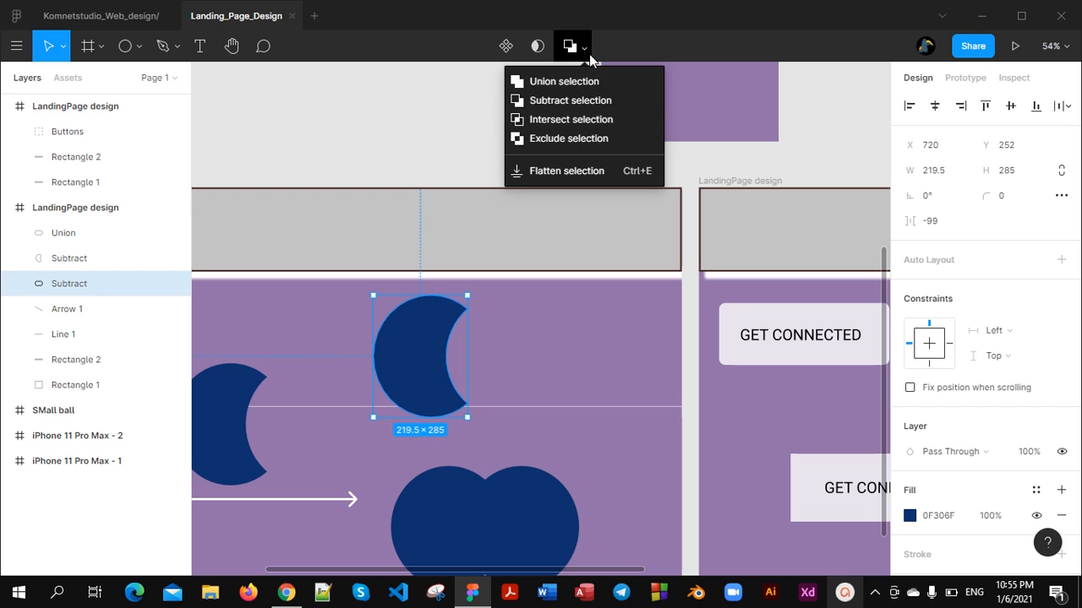
pyautogui.click(582, 122)
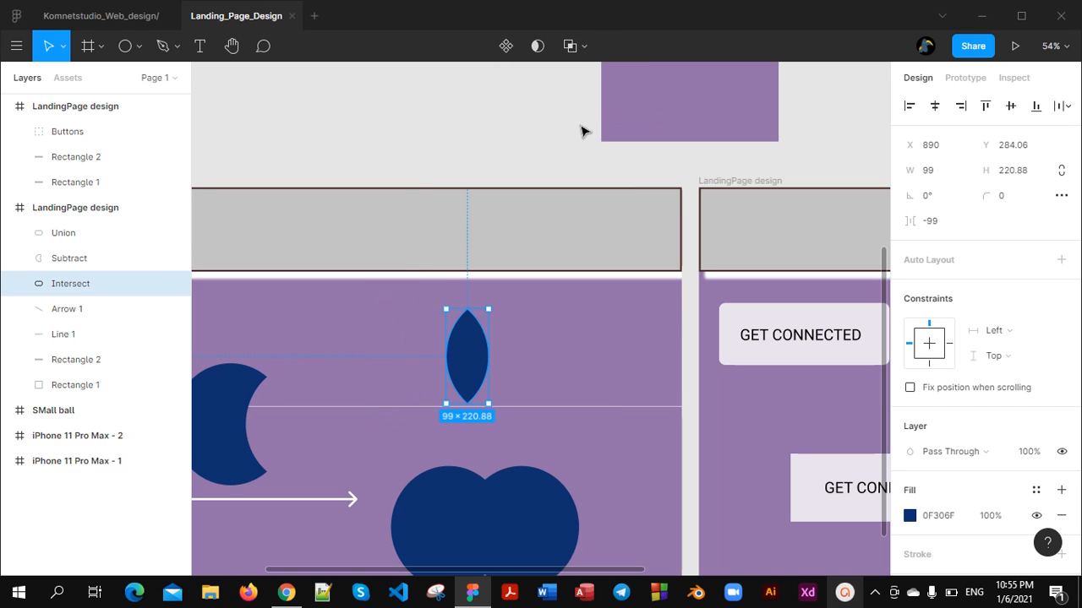
pyautogui.hotkey('ctrl', 'd')
pyautogui.moveTo(464, 351); pyautogui.dragTo(634, 470)
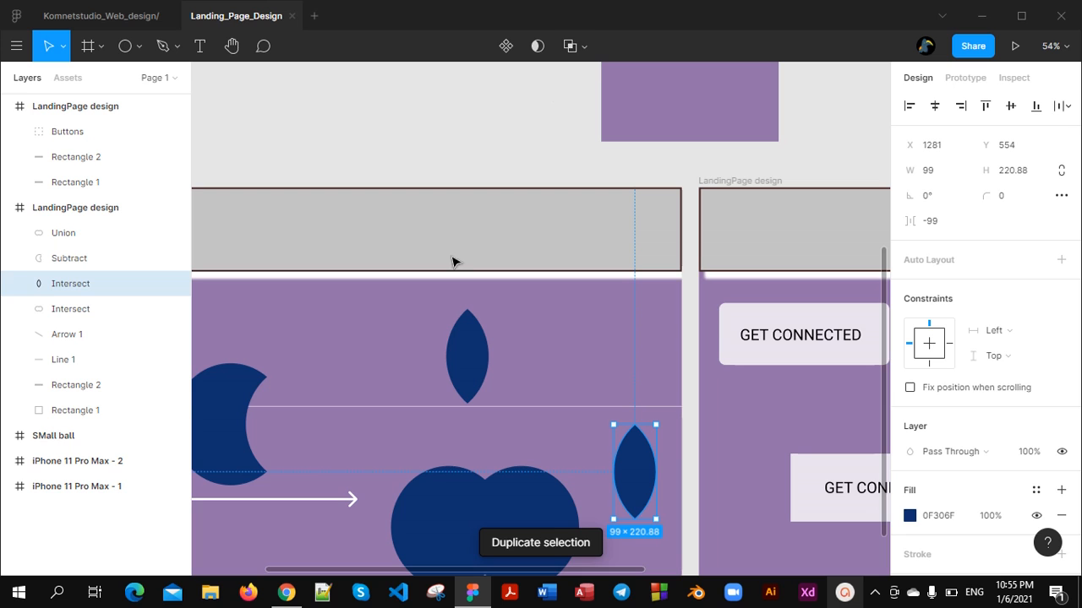
# Change the original lens shape to Exclude selection and place a duplicate of the result at about X 265, Y 729
pyautogui.click(480, 364)
pyautogui.click(584, 46)
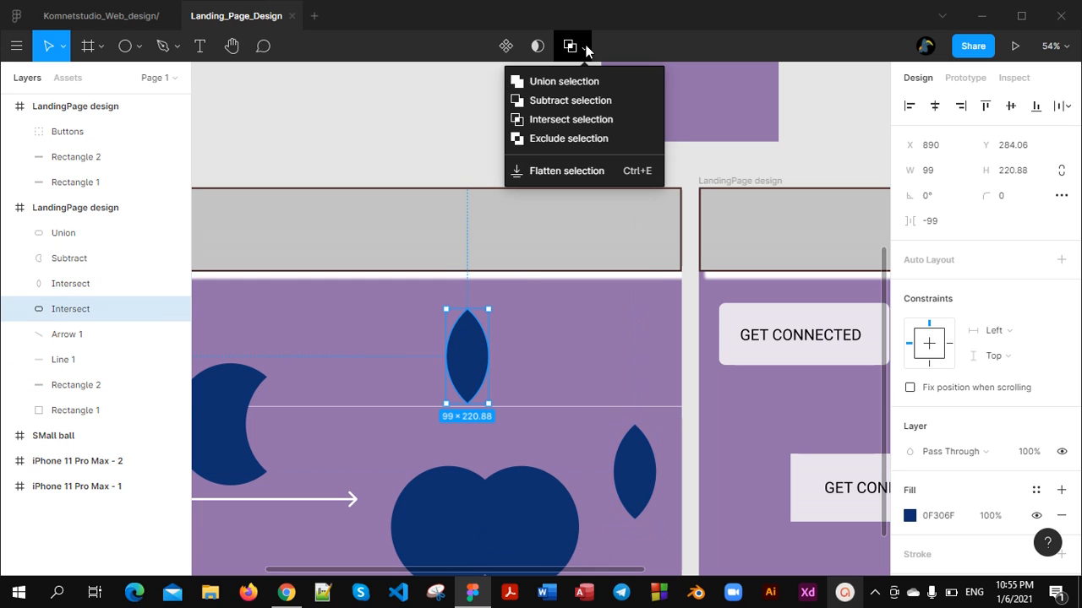
pyautogui.click(581, 140)
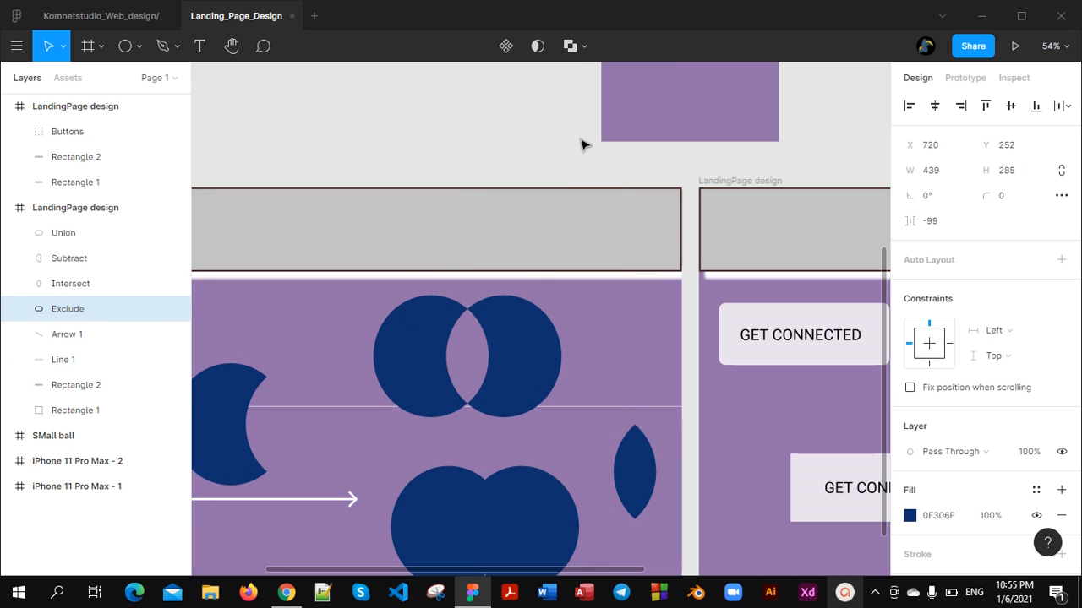
pyautogui.hotkey('ctrl', 'd')
pyautogui.moveTo(487, 355); pyautogui.dragTo(292, 381)
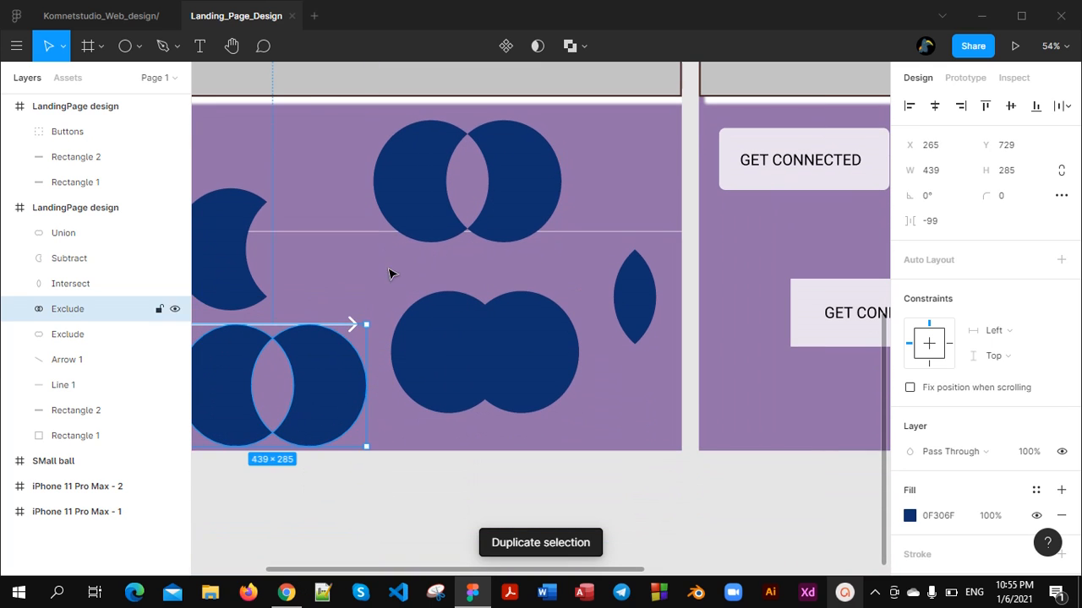
# Flatten the excluded double-circle shape just below the header in the LandingPage design frame
pyautogui.scroll(5, 519, 186)
pyautogui.click(515, 333)
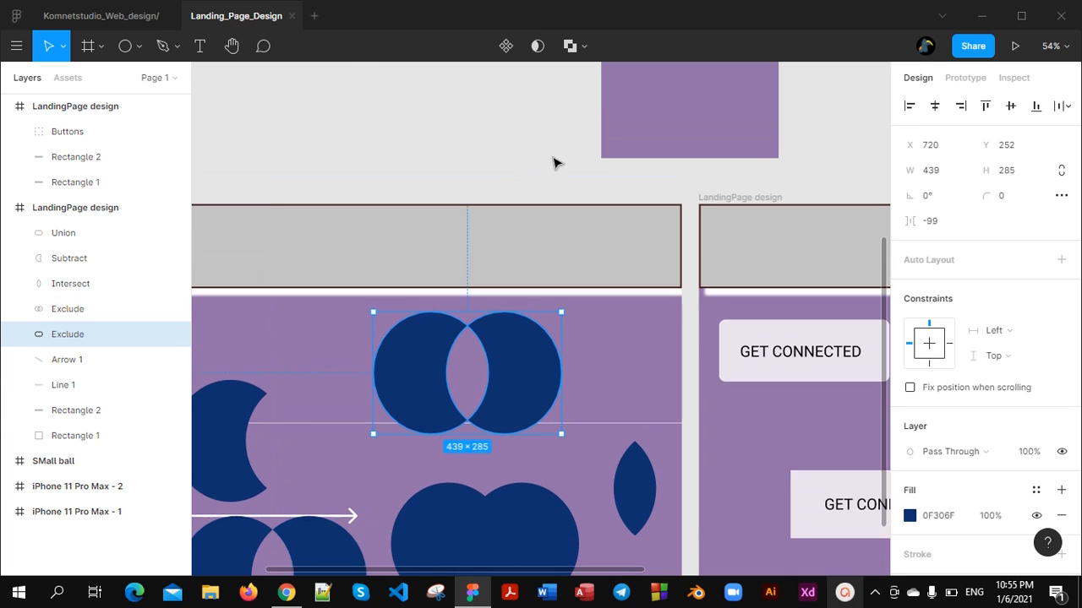
pyautogui.scroll(7, 552, 164)
pyautogui.click(588, 47)
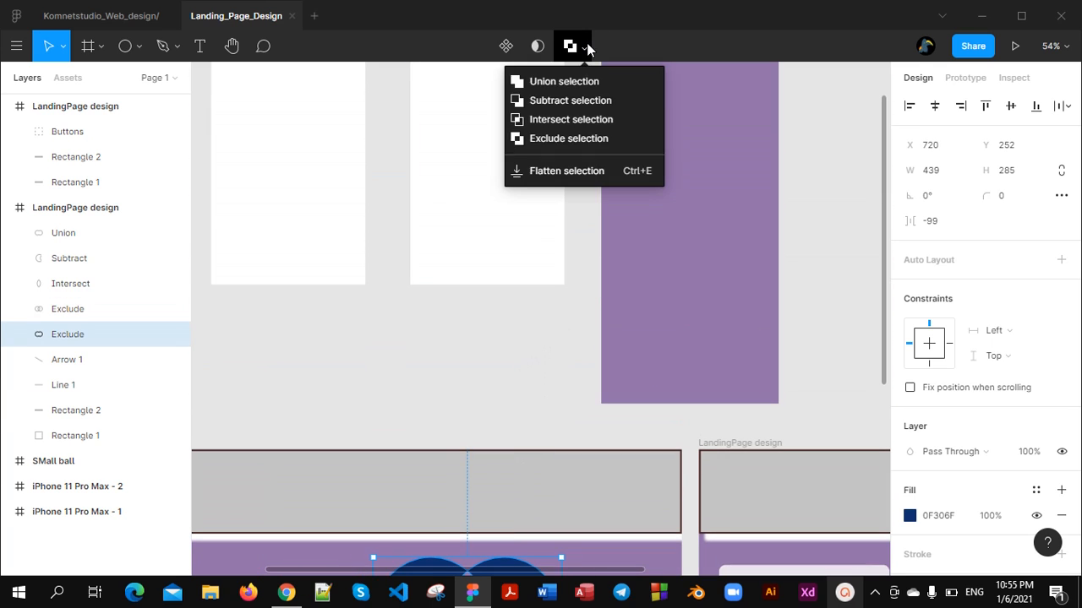
pyautogui.click(574, 171)
pyautogui.scroll(-7, 566, 202)
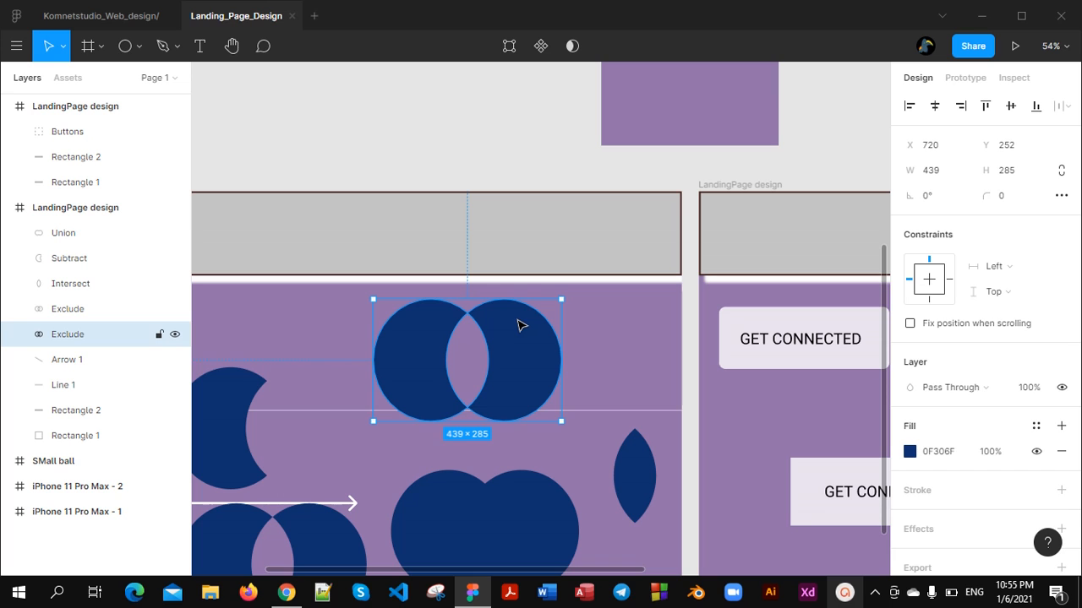
# Examine the flattened double circle and compare it with the united, subtracted, intersected and excluded copies in the frame
pyautogui.scroll(-2, 500, 345)
pyautogui.scroll(-3, 500, 347)
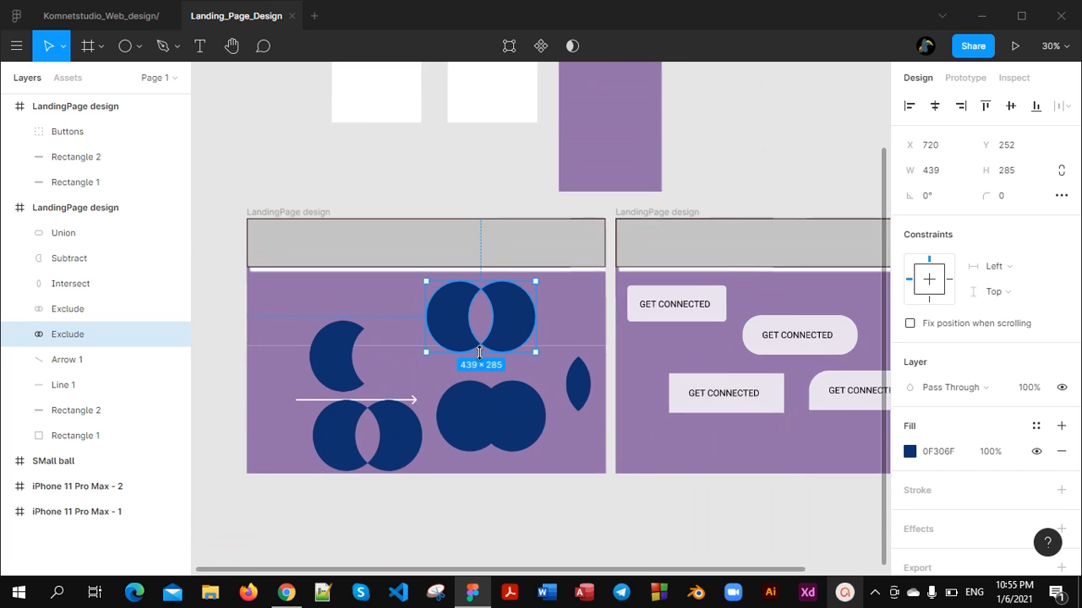
pyautogui.scroll(2, 482, 338)
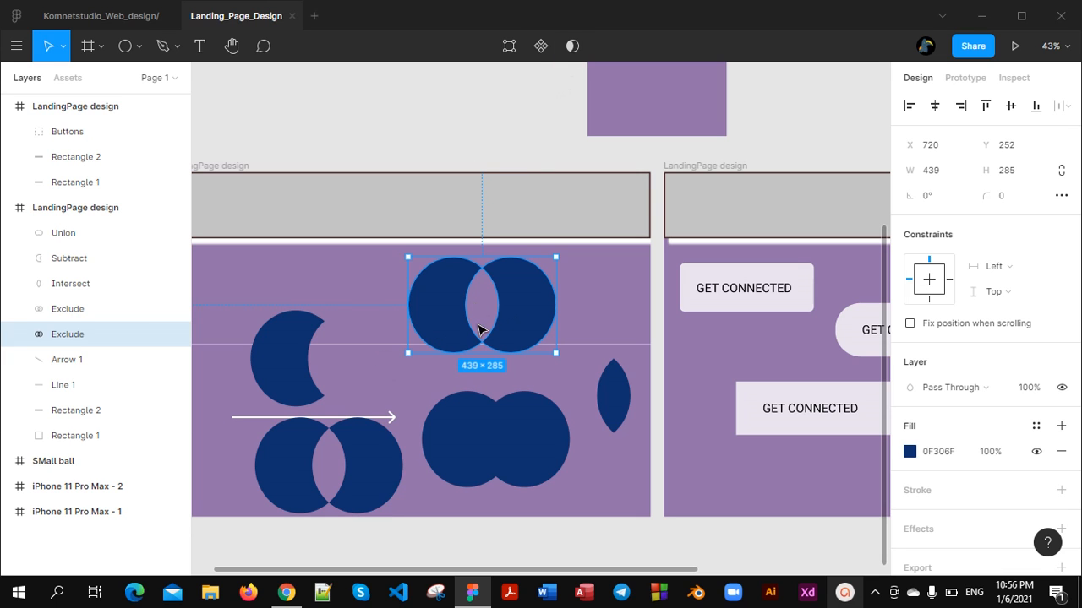
pyautogui.scroll(4, 456, 325)
pyautogui.scroll(-4, 486, 314)
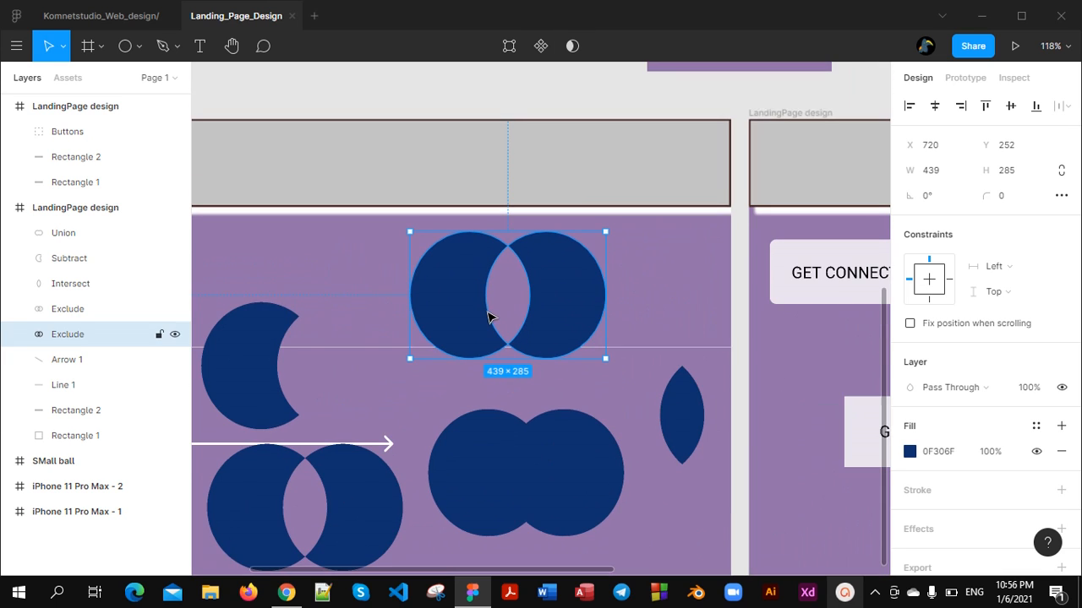
pyautogui.scroll(1, 331, 370)
pyautogui.hscroll(-3, 332, 370)
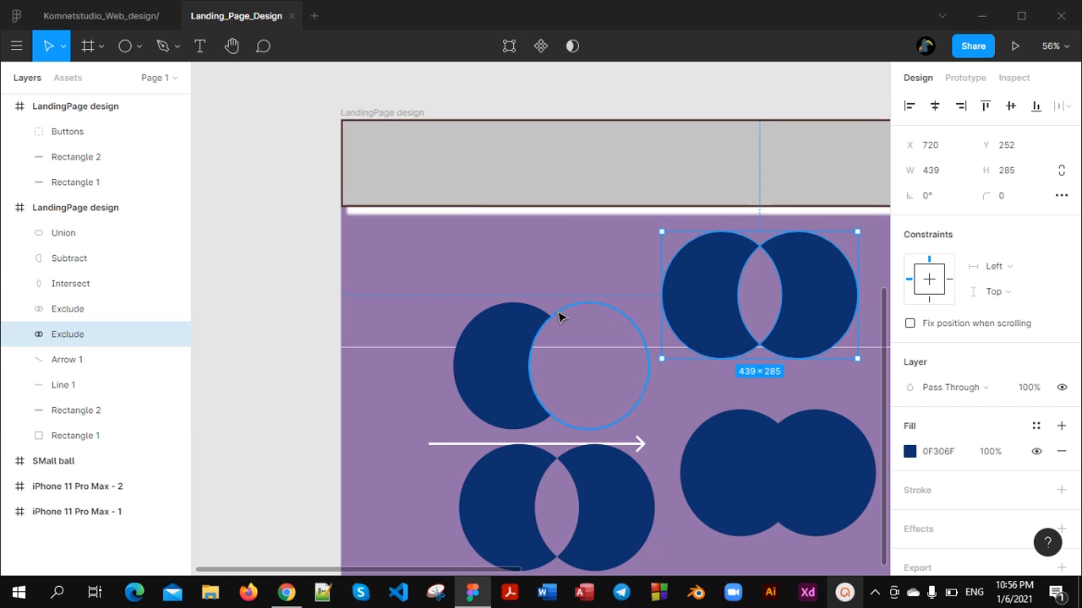
pyautogui.hscroll(1, 532, 329)
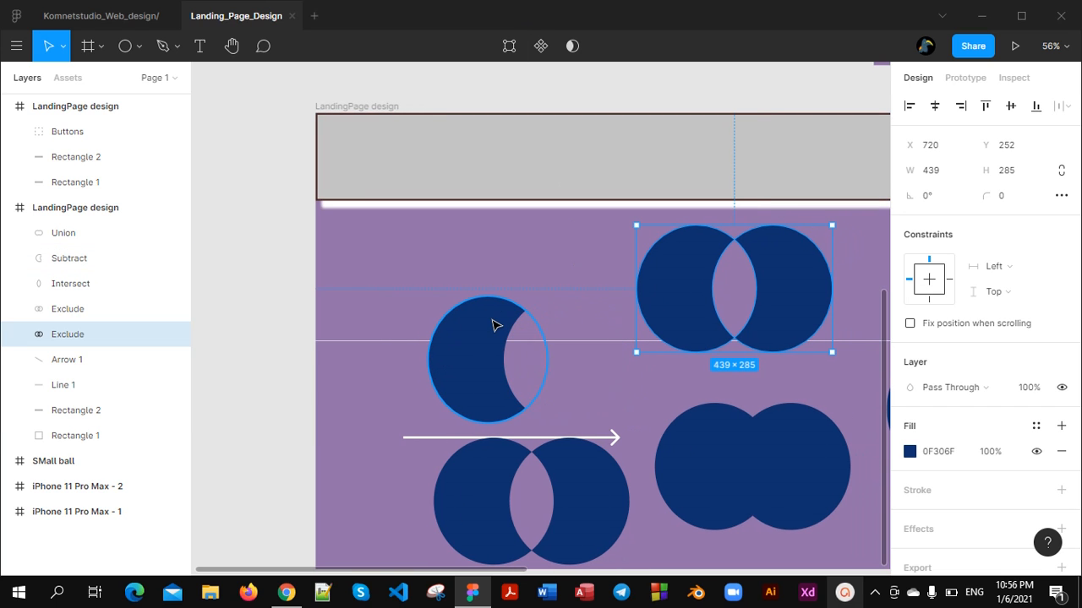
pyautogui.hscroll(1, 718, 272)
pyautogui.scroll(-2, 626, 305)
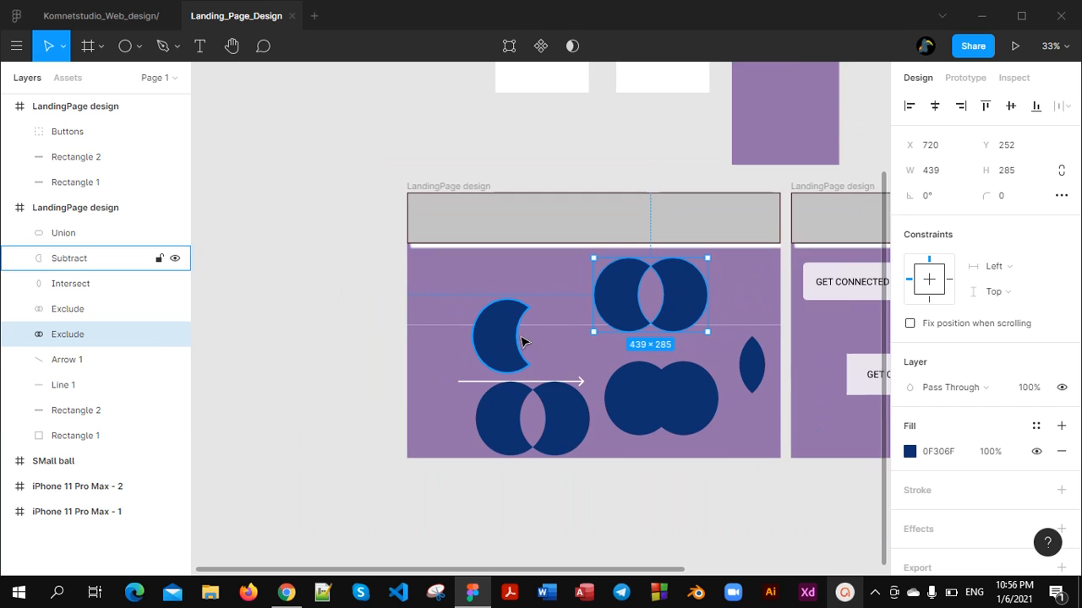
# Move the subtracted crescent shape to about X 390, Y 431 in the frame
pyautogui.scroll(4, 537, 332)
pyautogui.scroll(-3, 535, 332)
pyautogui.moveTo(495, 326); pyautogui.dragTo(544, 338)
# Duplicate the LandingPage design frame containing the blue shapes and place the copy beside the original at about X -2899, Y 495
pyautogui.scroll(3, 422, 207)
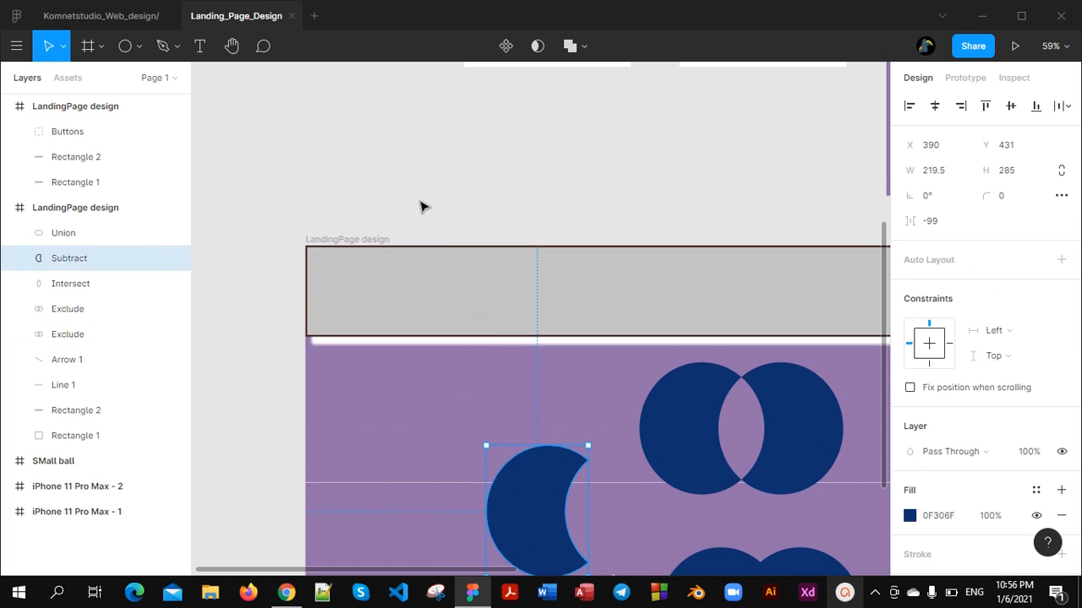
pyautogui.click(336, 246)
pyautogui.hotkey('ctrl', 'd')
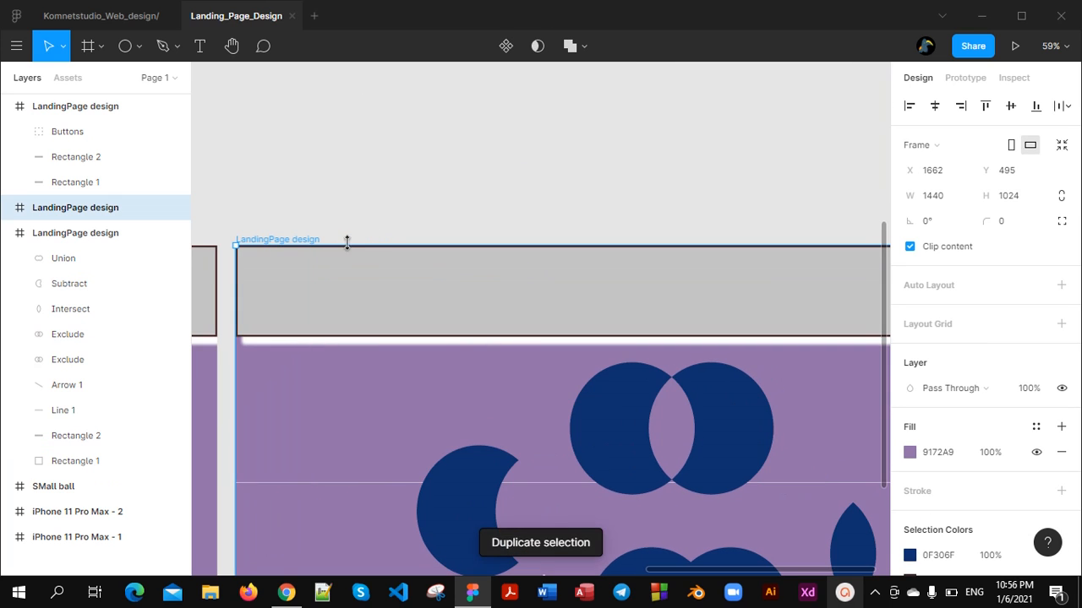
pyautogui.scroll(-5, 406, 270)
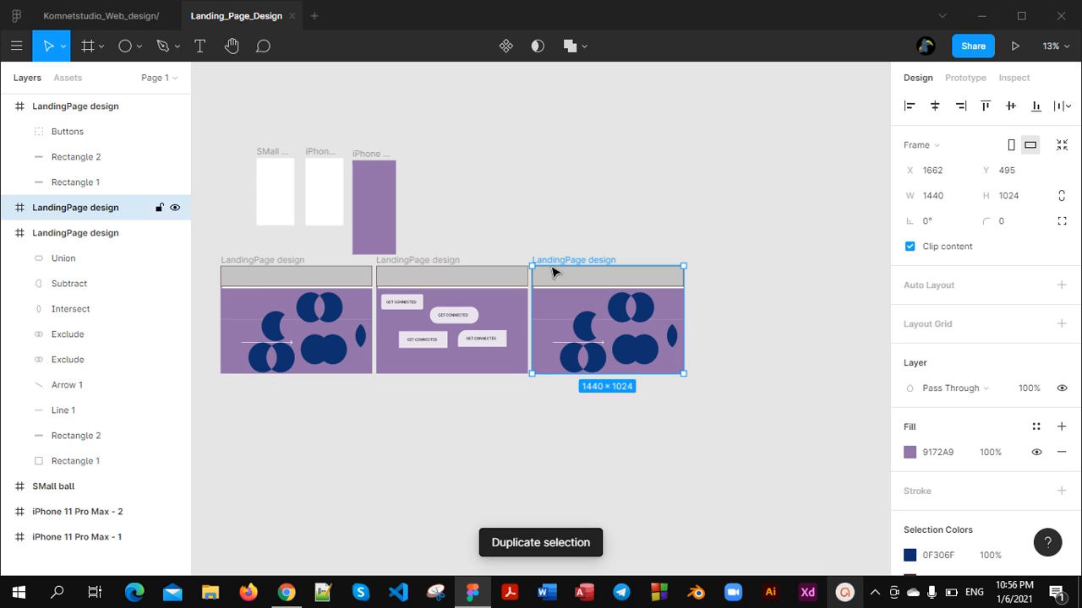
pyautogui.moveTo(565, 280); pyautogui.dragTo(336, 280)
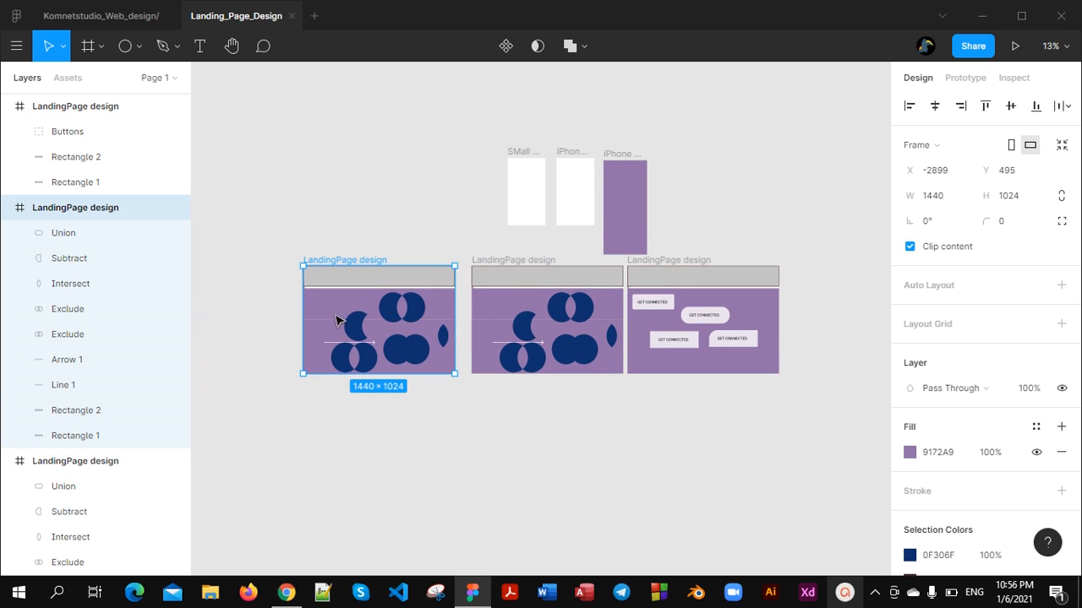
# Move the duplicated frame closer to the original frame and slightly higher
pyautogui.scroll(10, 372, 309)
pyautogui.scroll(-8, 417, 281)
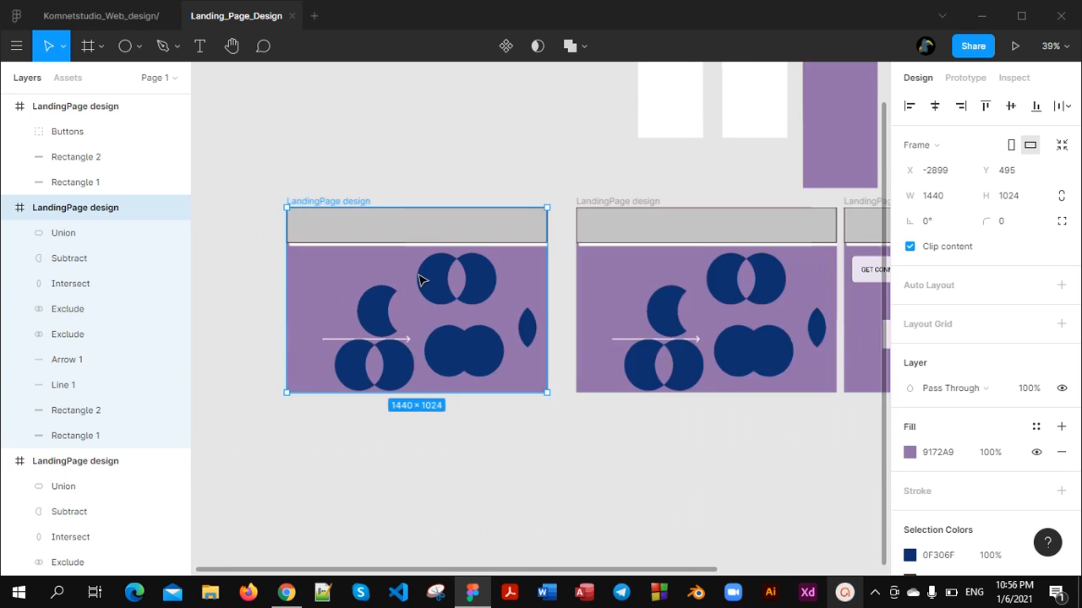
pyautogui.scroll(3, 418, 279)
pyautogui.scroll(-2, 423, 277)
pyautogui.scroll(-1, 422, 277)
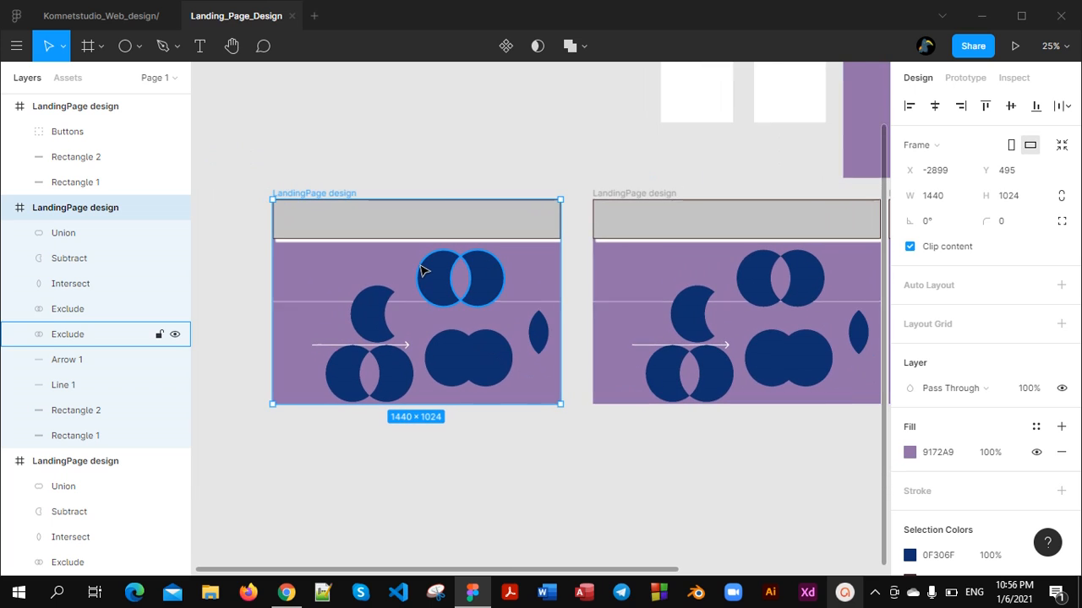
pyautogui.moveTo(319, 269)
pyautogui.mouseDown()
pyautogui.moveTo(398, 280)
pyautogui.moveTo(341, 256)
pyautogui.moveTo(335, 268)
pyautogui.mouseUp()
pyautogui.scroll(3, 335, 268)
# Delete all blue shapes, the line and the arrow from the duplicated frame, keeping only its two rectangles
pyautogui.click(362, 236)
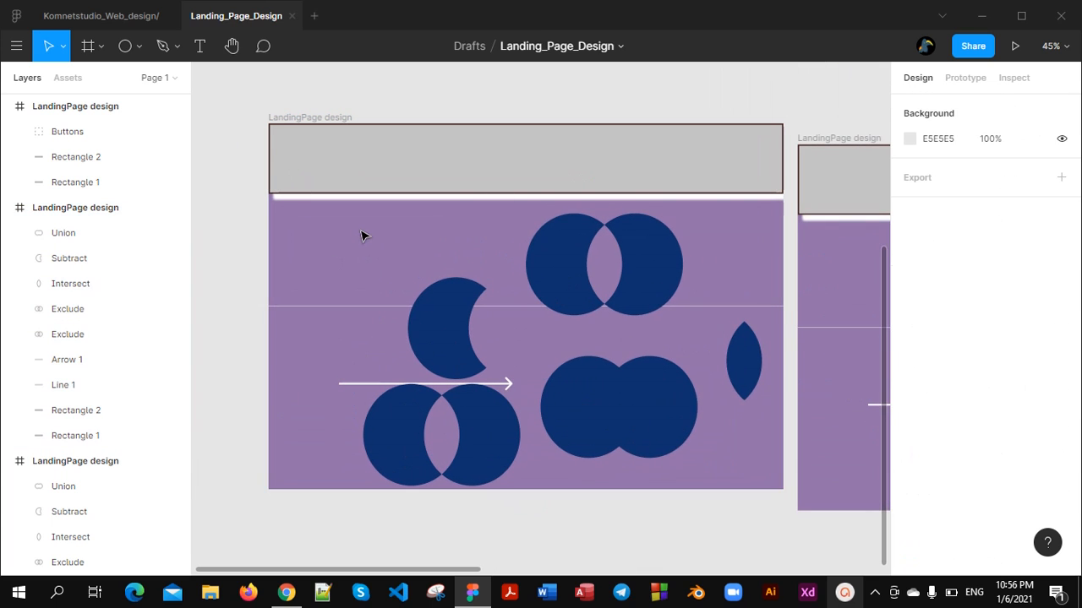
pyautogui.moveTo(512, 250); pyautogui.dragTo(772, 466)
pyautogui.press('Delete')
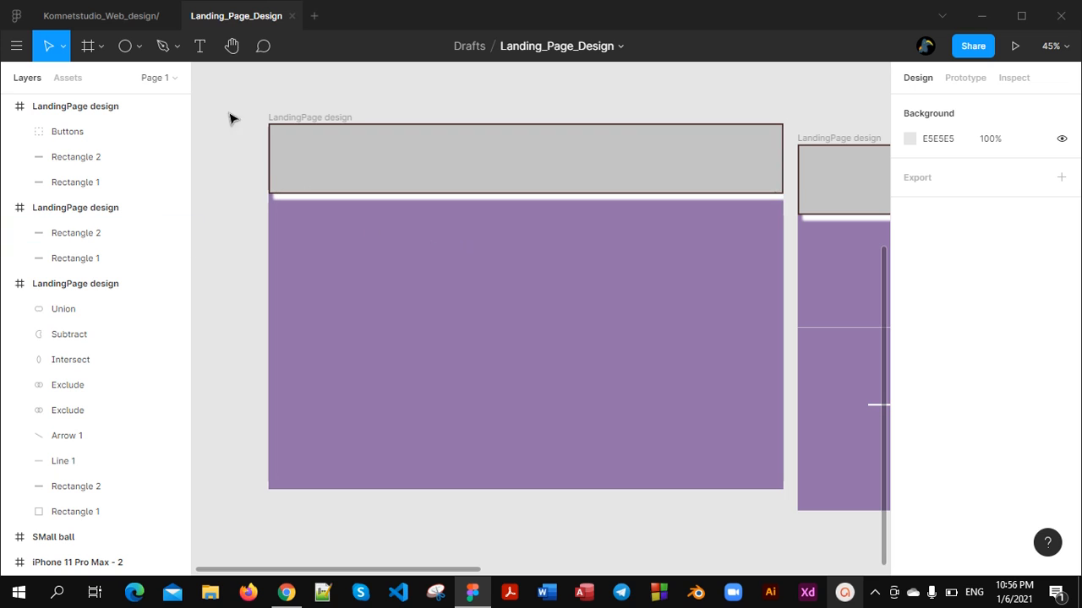
# Draw an ellipse about 339 × 377 in the emptied frame and move it over the header's lower edge at about X -39, Y 135
pyautogui.click(137, 48)
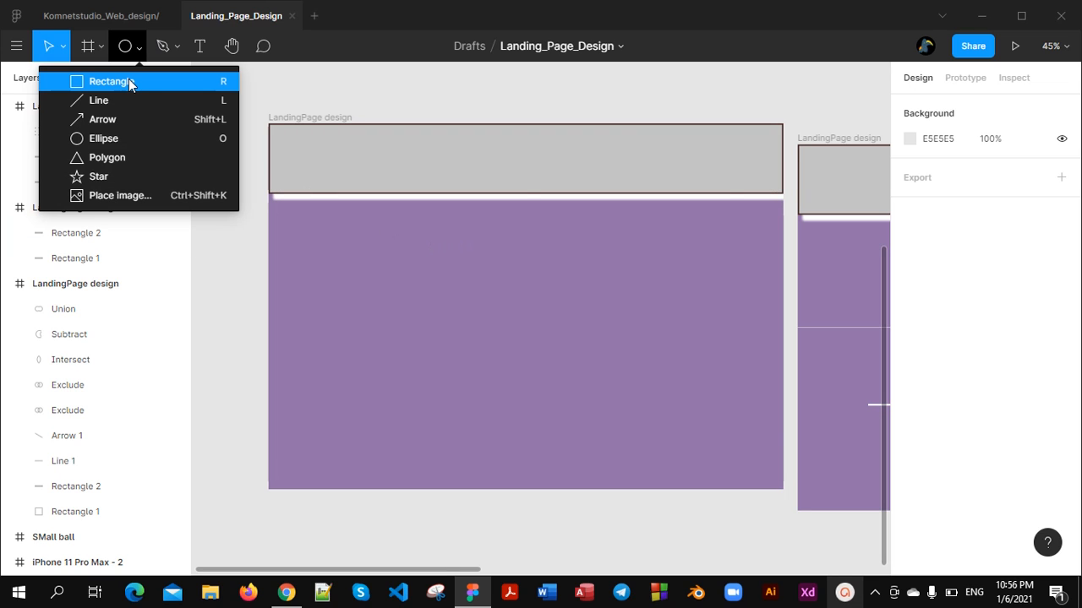
pyautogui.click(126, 140)
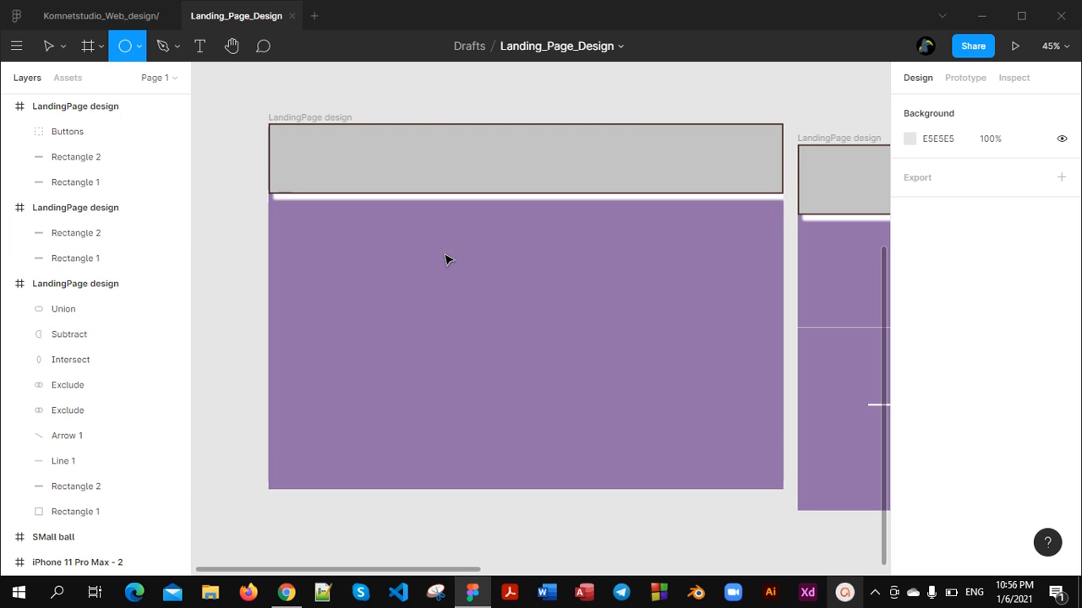
pyautogui.moveTo(299, 222); pyautogui.dragTo(415, 350)
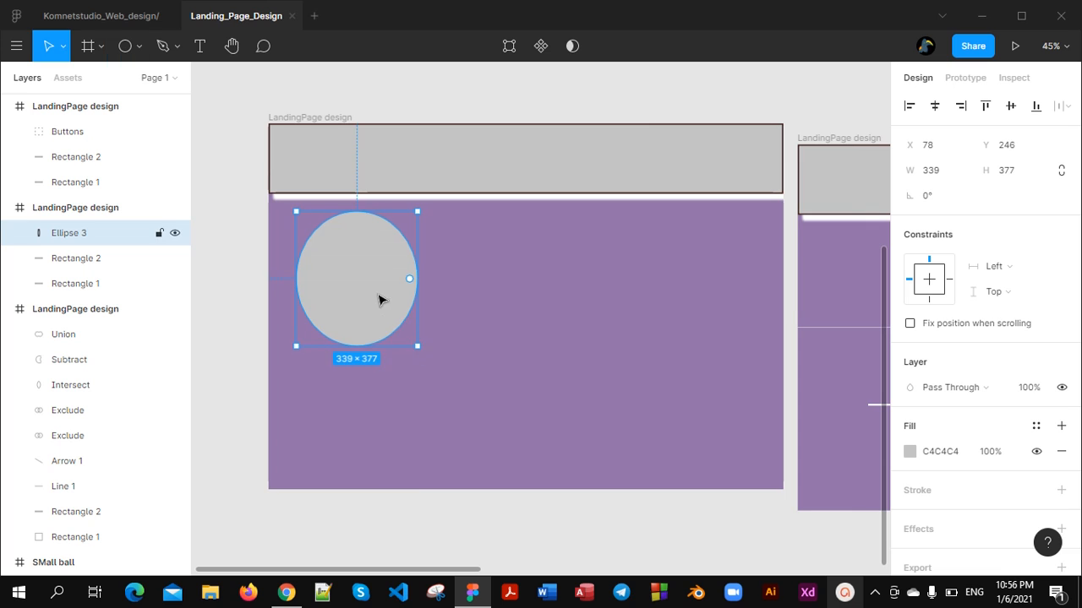
pyautogui.moveTo(379, 299)
pyautogui.mouseDown()
pyautogui.moveTo(330, 242)
pyautogui.moveTo(360, 298)
pyautogui.moveTo(330, 315)
pyautogui.moveTo(387, 265)
pyautogui.mouseUp()
# Duplicate the ellipse, shrink the copy to about 241 × 246 and place it overlapping the original at about X 130, Y 266
pyautogui.hotkey('ctrl', 'd')
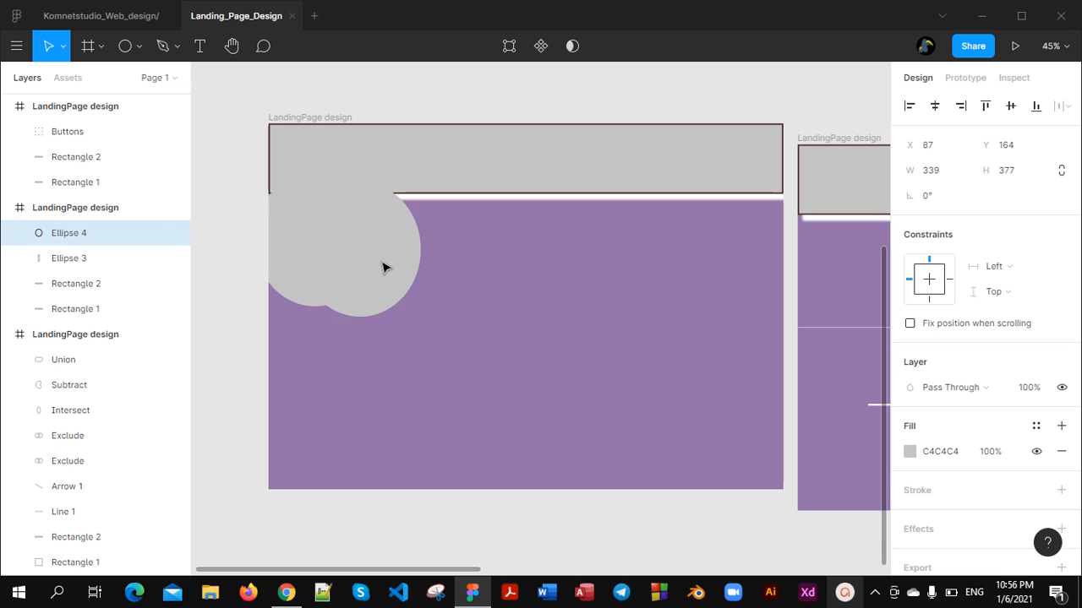
pyautogui.moveTo(420, 316); pyautogui.dragTo(386, 270)
pyautogui.moveTo(365, 228); pyautogui.dragTo(370, 251)
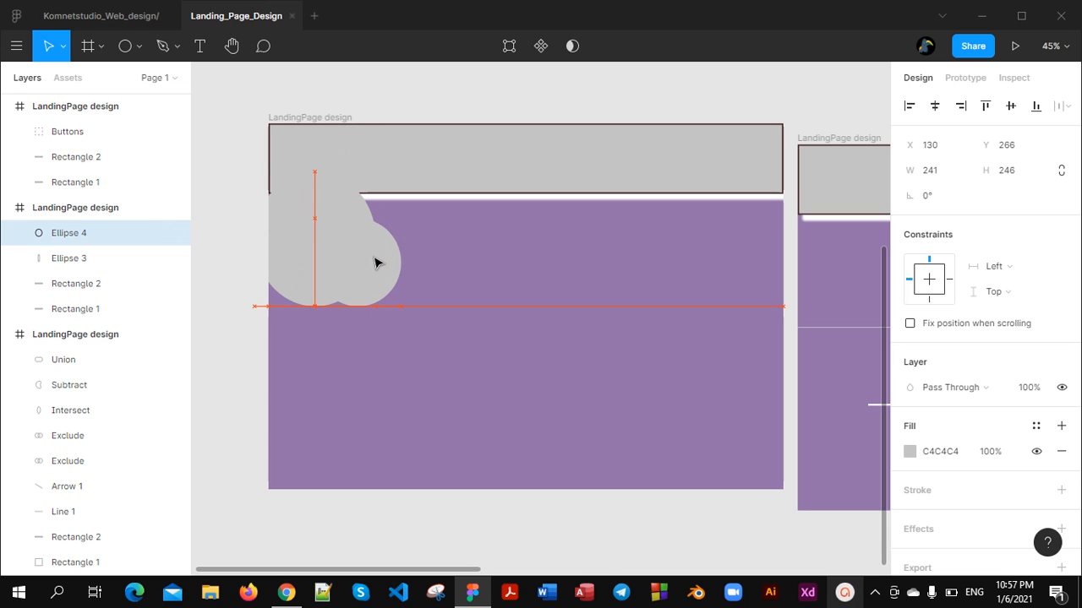
# Change the smaller ellipse's fill to lime green A5ED0C
pyautogui.click(910, 451)
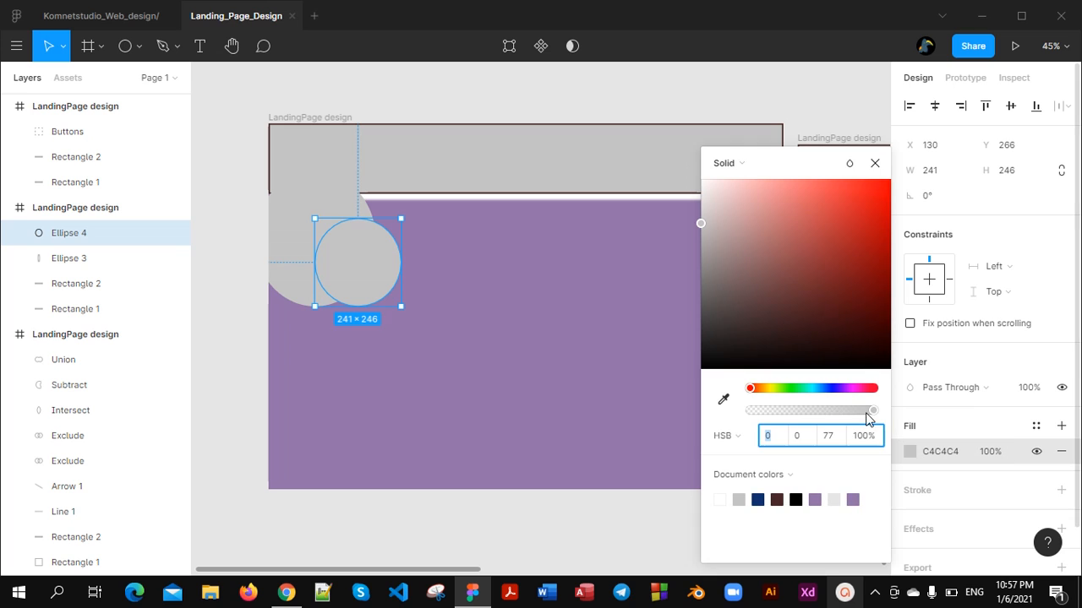
pyautogui.moveTo(750, 394); pyautogui.dragTo(778, 395)
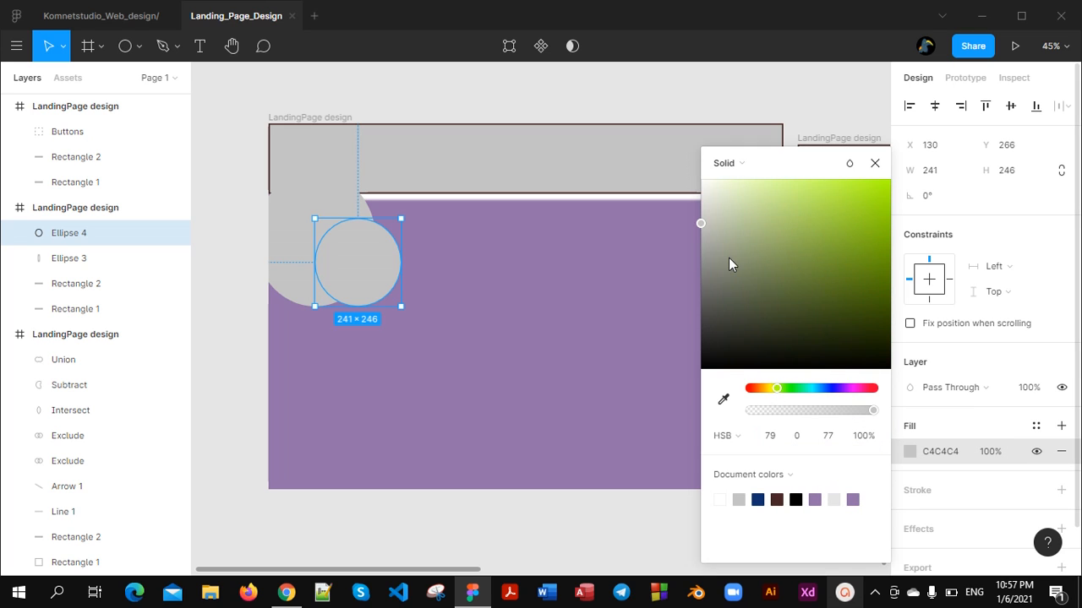
pyautogui.moveTo(700, 225); pyautogui.dragTo(883, 193)
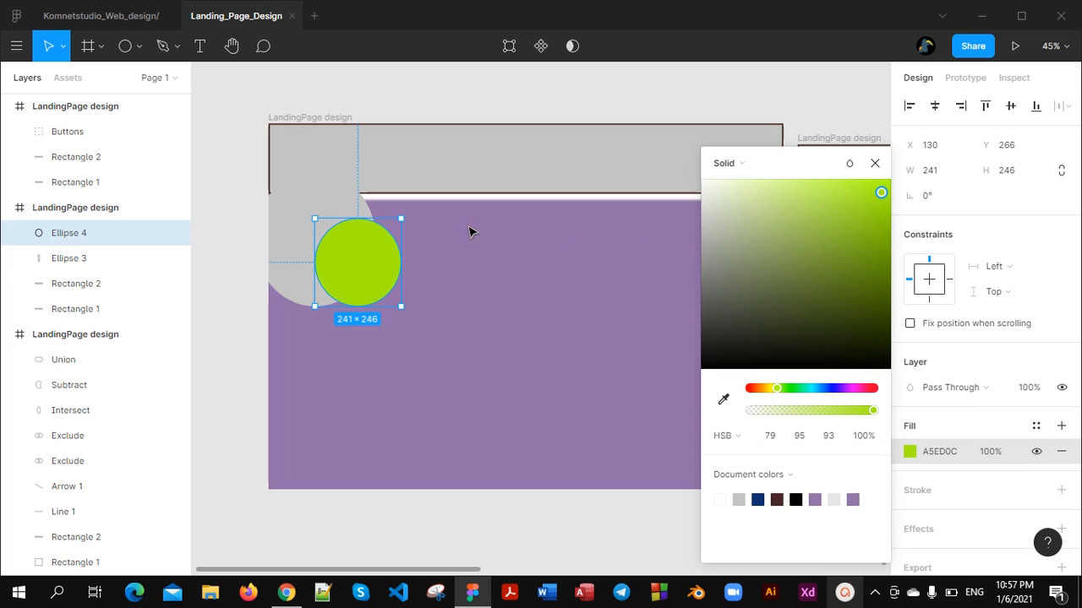
# Try to give the larger ellipse a dark teal fill with hue 169
pyautogui.click(300, 229)
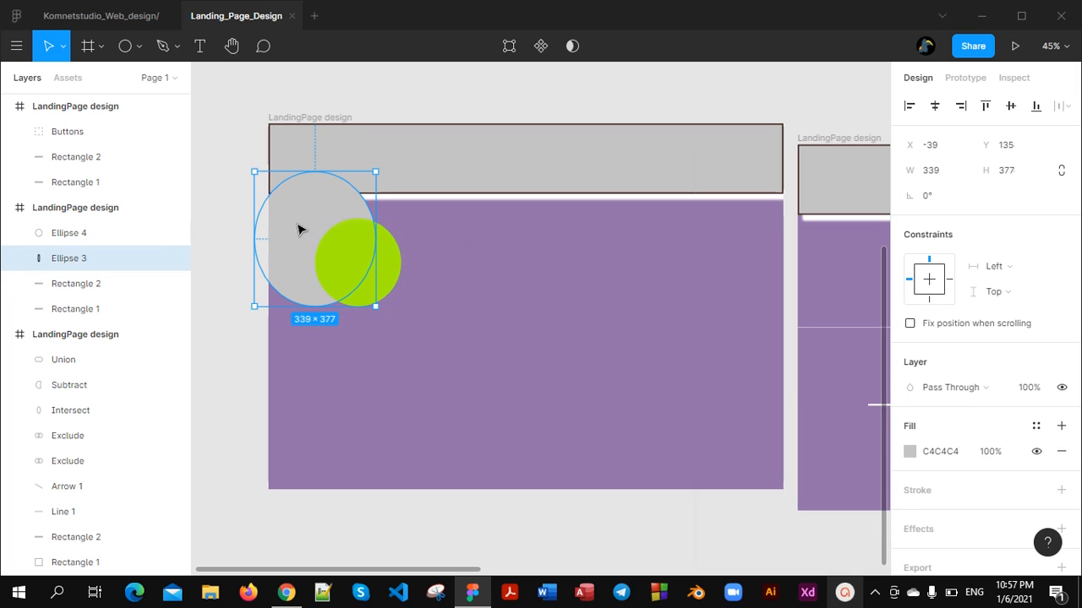
pyautogui.click(909, 451)
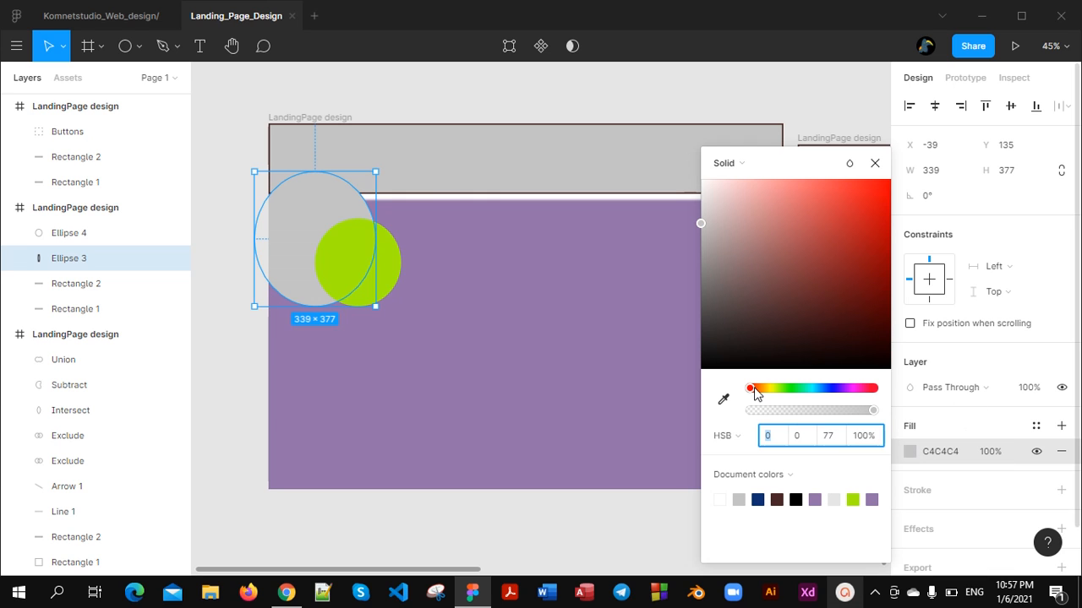
pyautogui.moveTo(755, 389); pyautogui.dragTo(808, 389)
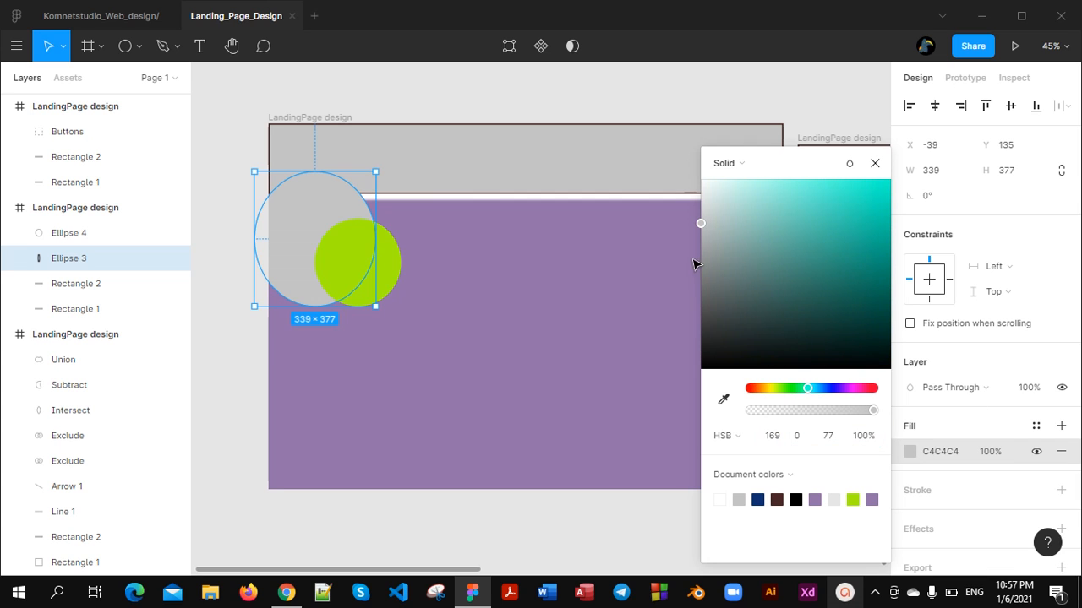
pyautogui.moveTo(698, 222); pyautogui.dragTo(854, 320)
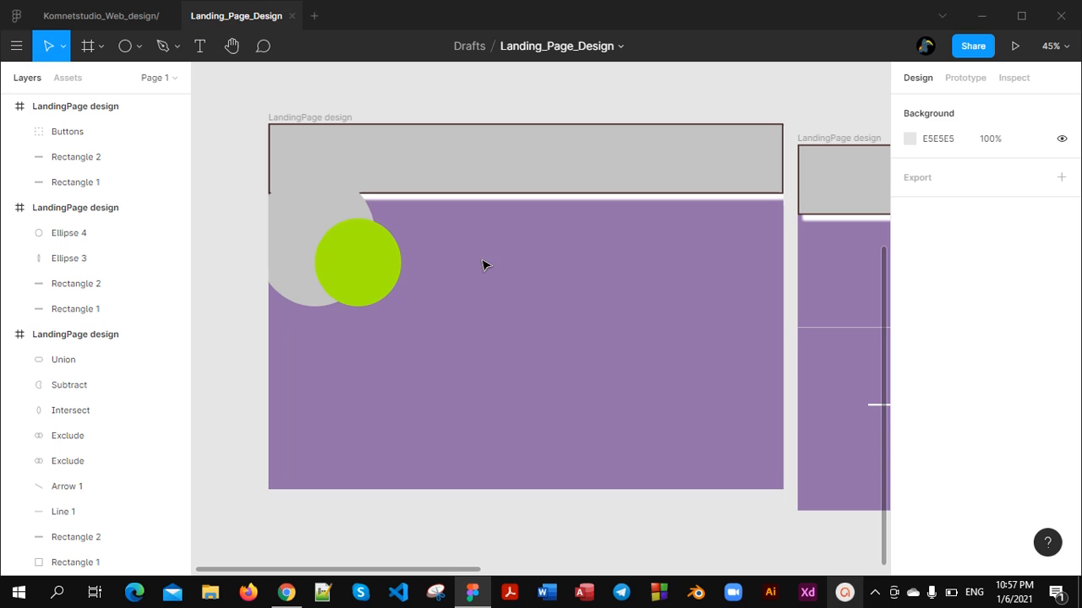
# Change the larger ellipse's fill to dark brown 290505 and deselect it
pyautogui.click(322, 210)
pyautogui.click(909, 452)
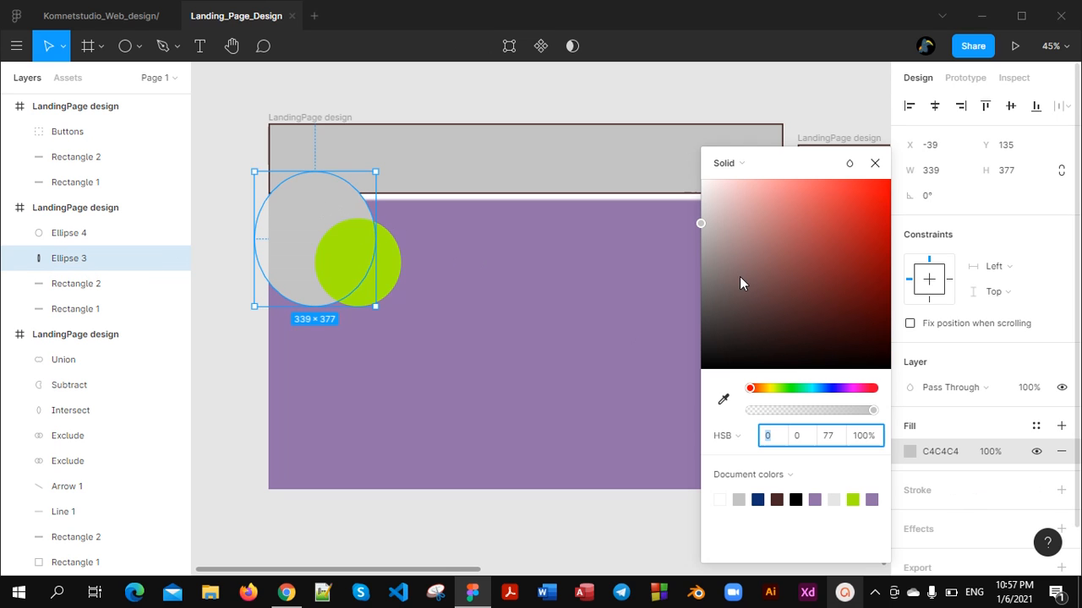
pyautogui.moveTo(703, 221); pyautogui.dragTo(868, 338)
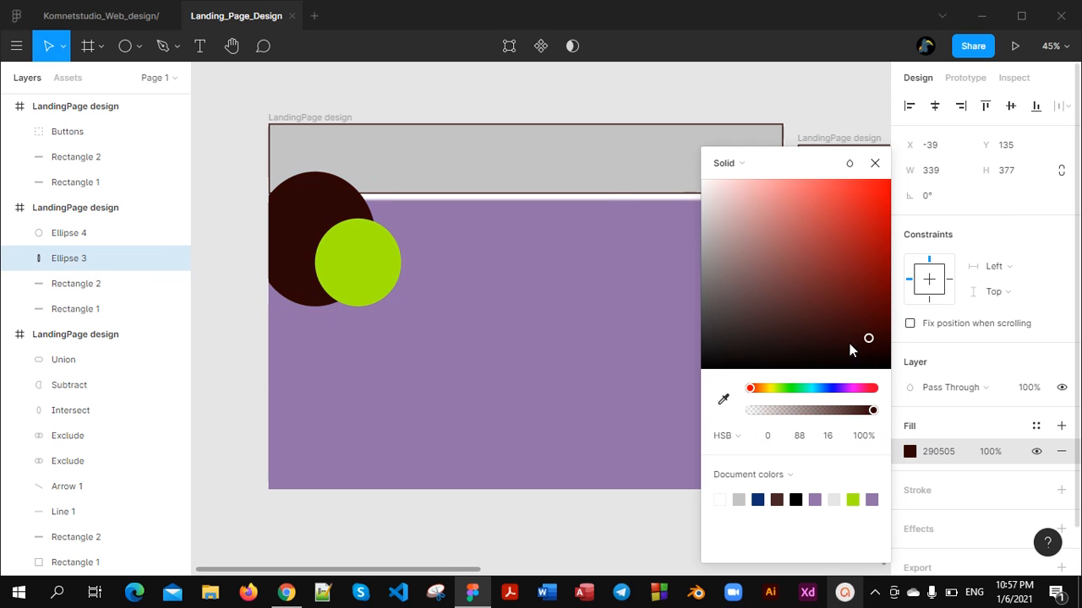
pyautogui.click(580, 434)
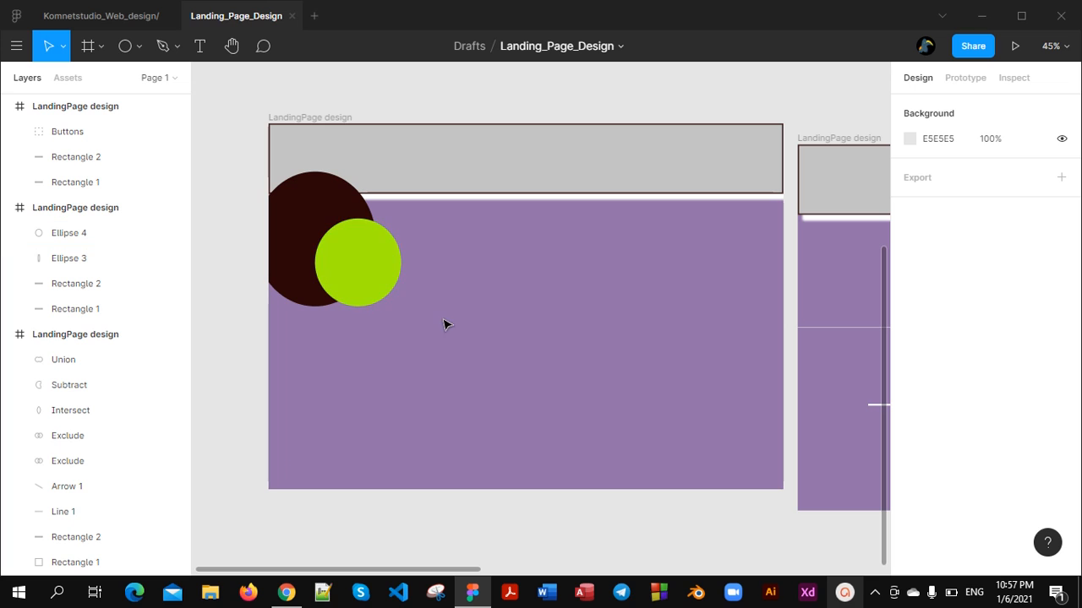
# Copy the smaller ellipse's fill code A5ED0C onto the larger dark brown ellipse, and undo that colour change
pyautogui.click(319, 223)
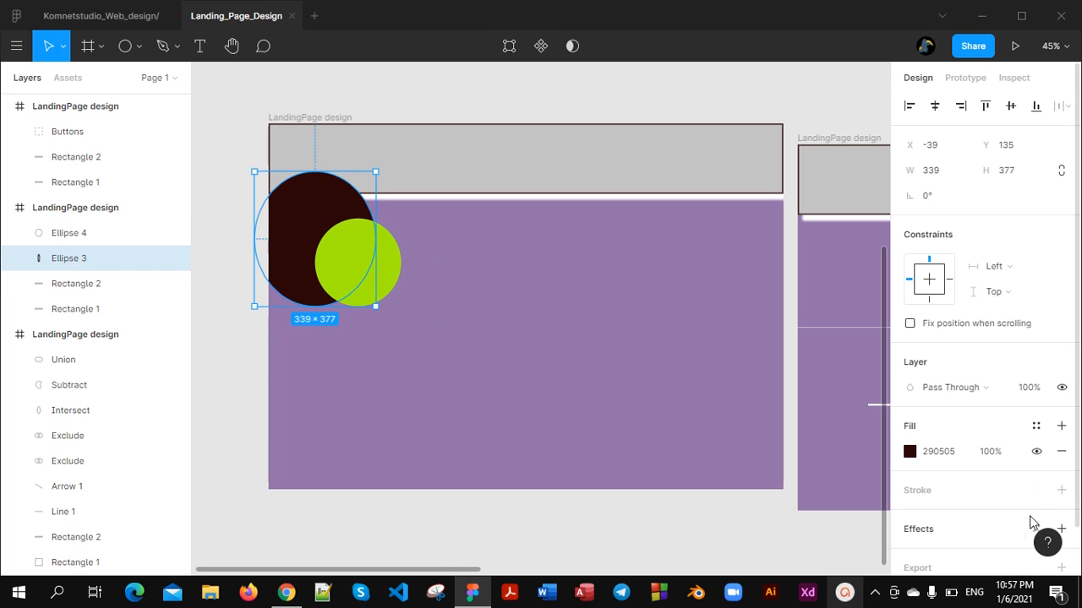
pyautogui.click(397, 267)
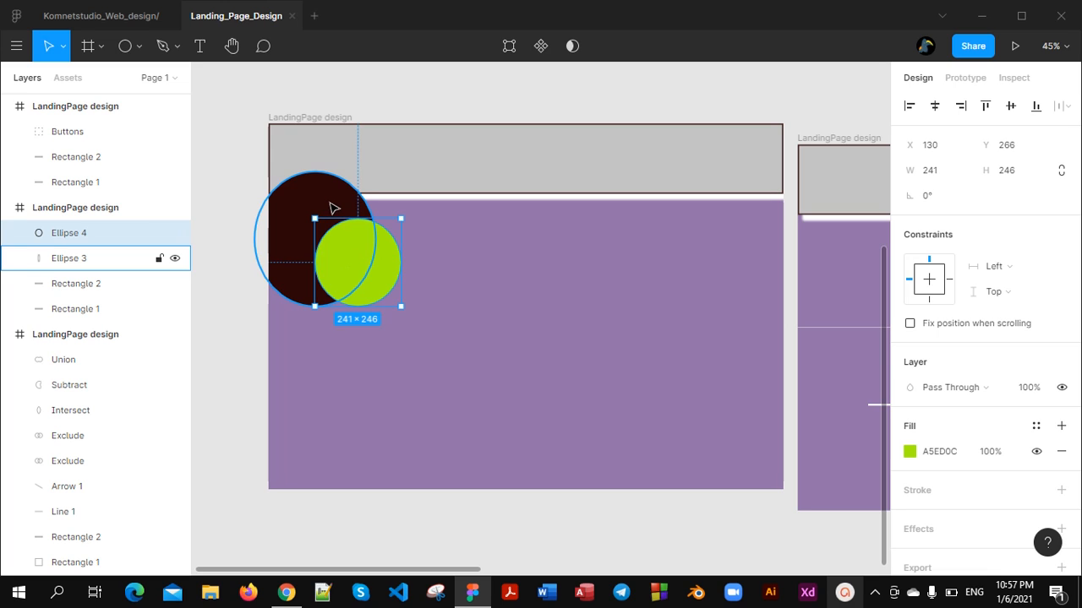
pyautogui.click(947, 451)
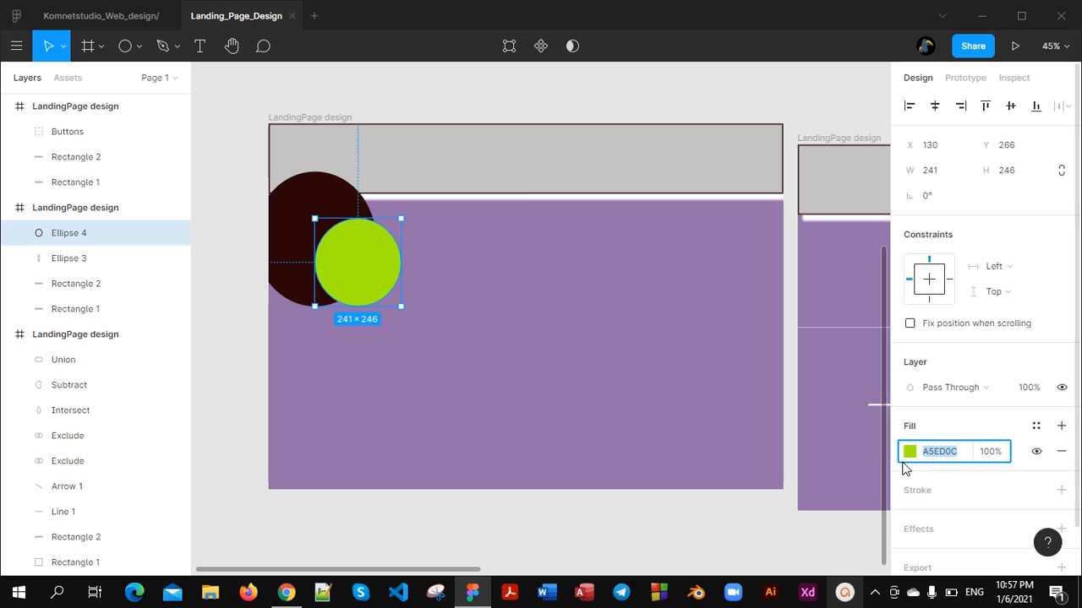
pyautogui.click(309, 203)
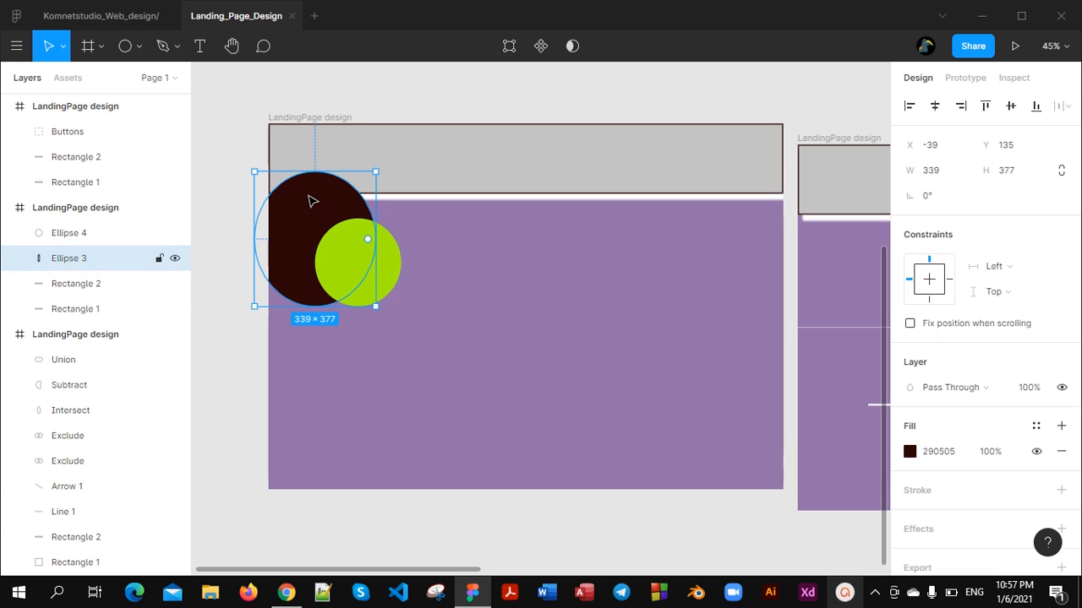
pyautogui.click(954, 458)
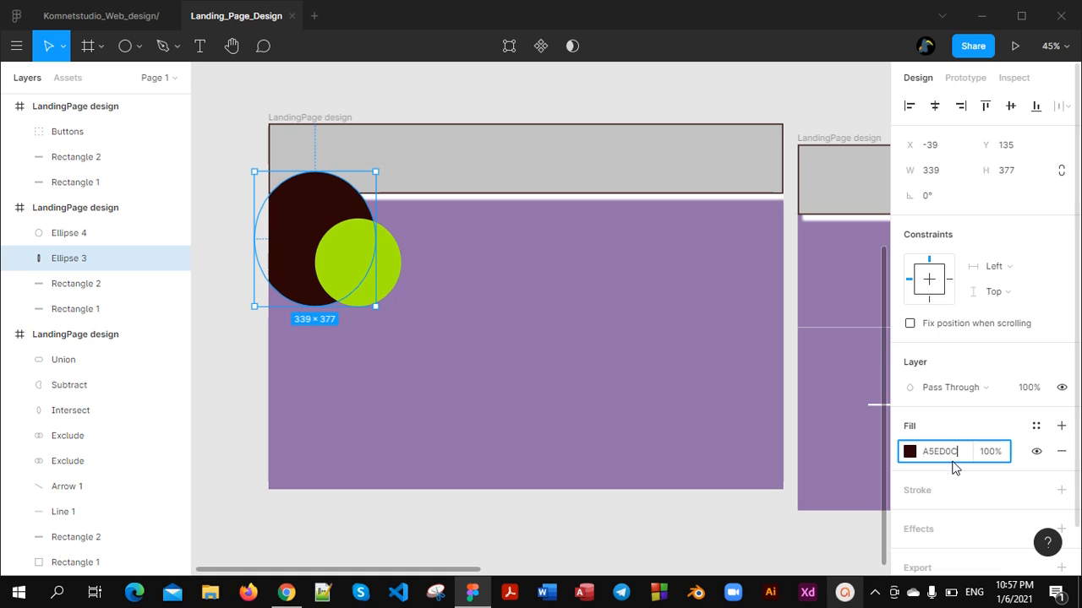
pyautogui.press('Return')
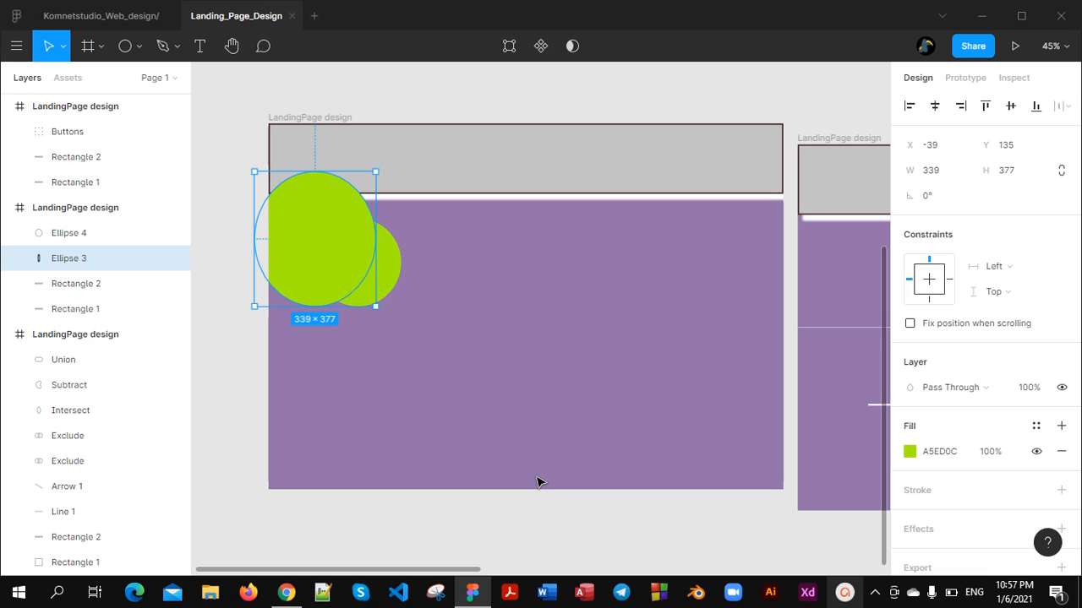
pyautogui.hotkey('ctrl', 'z')
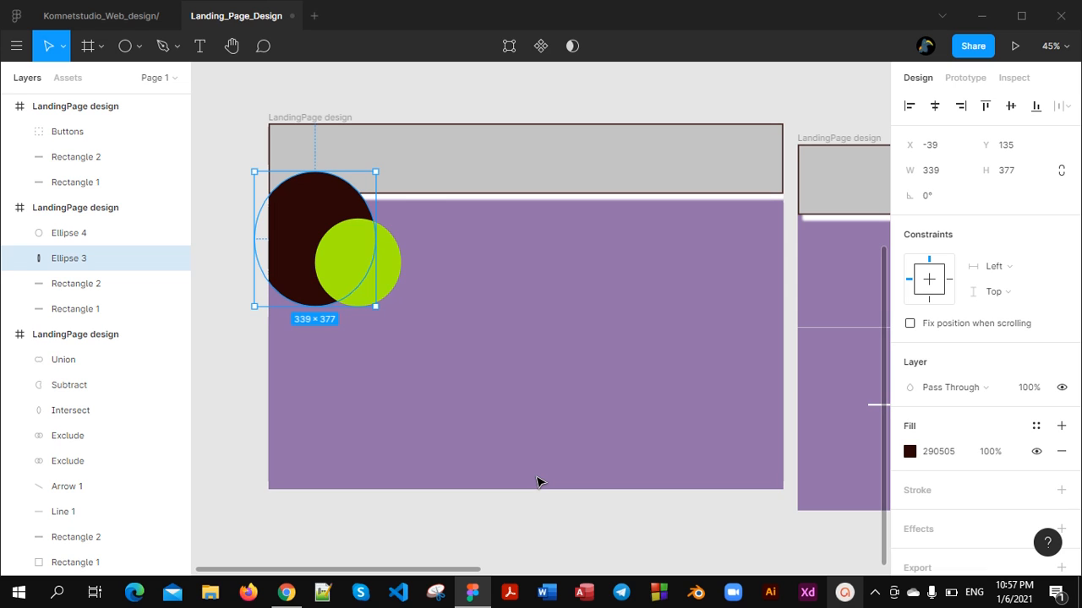
pyautogui.press('Escape')
pyautogui.scroll(-5, 524, 501)
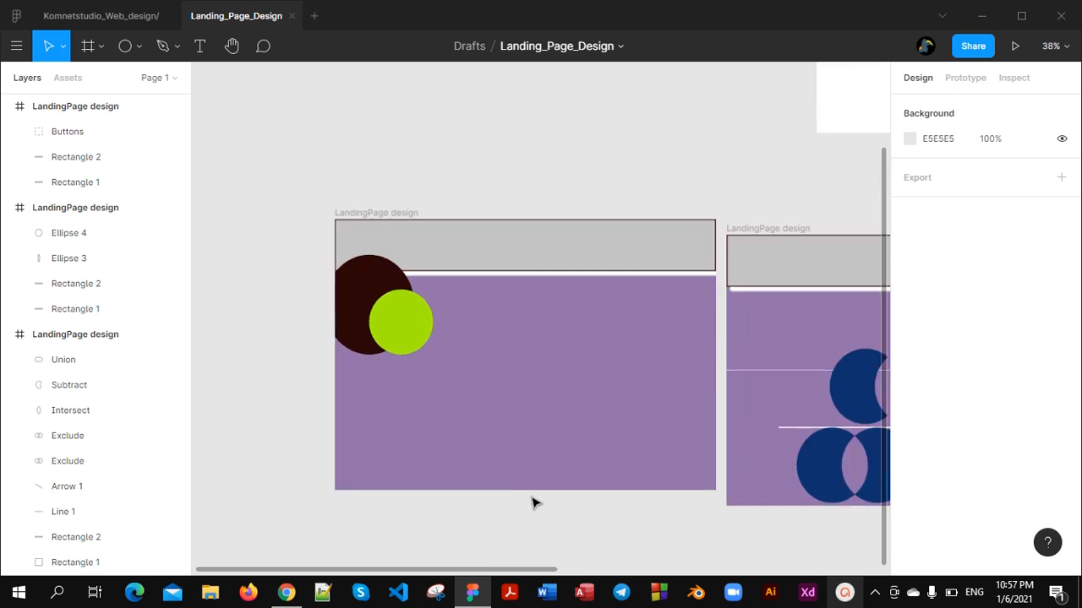
pyautogui.scroll(-3, 574, 481)
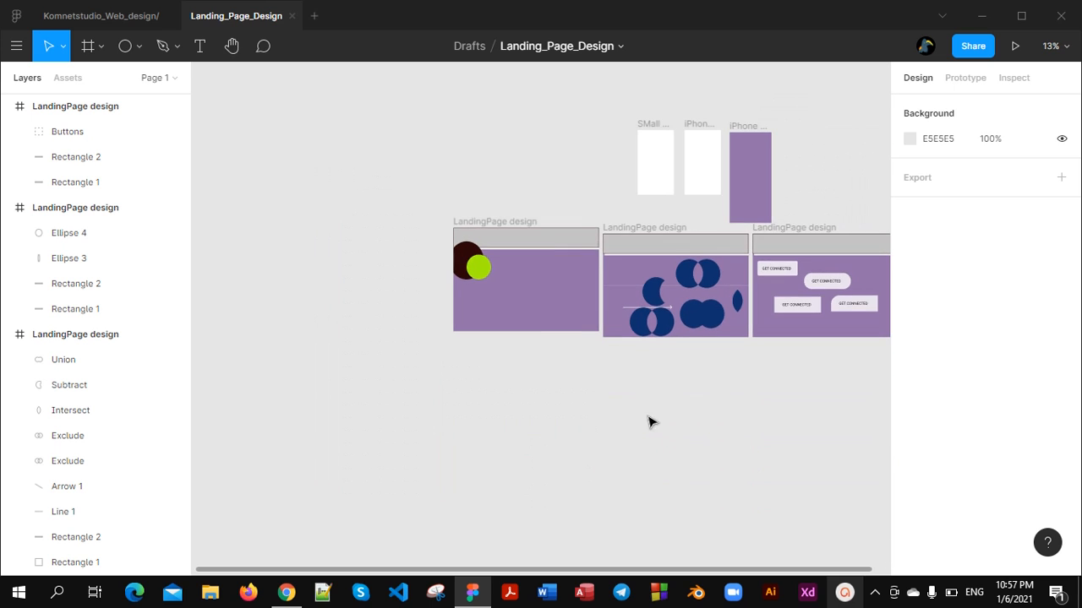
pyautogui.scroll(5, 639, 358)
pyautogui.scroll(5, 430, 213)
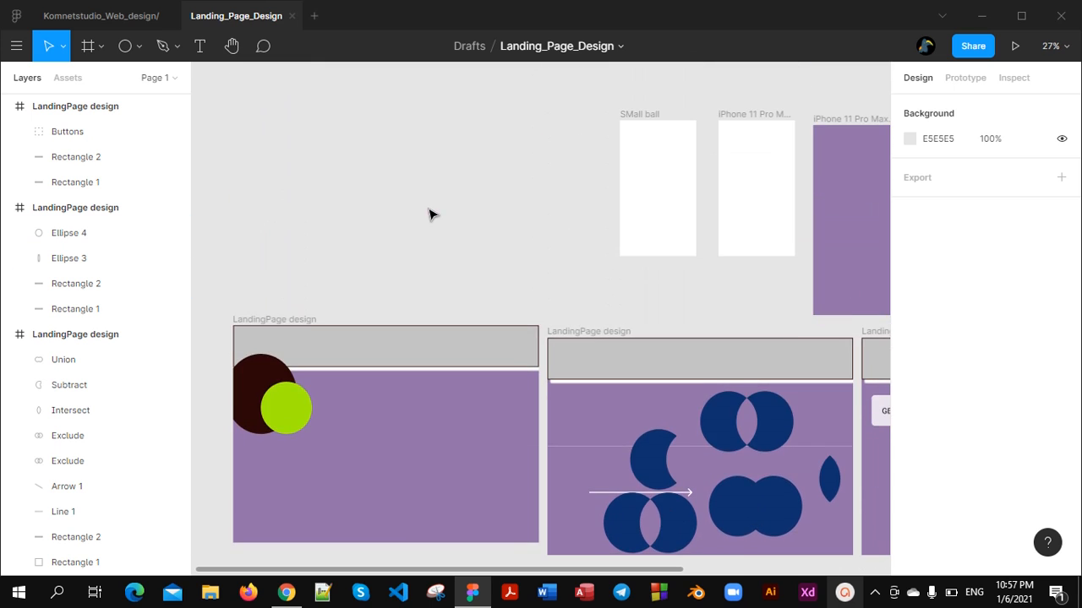
pyautogui.scroll(-2, 413, 375)
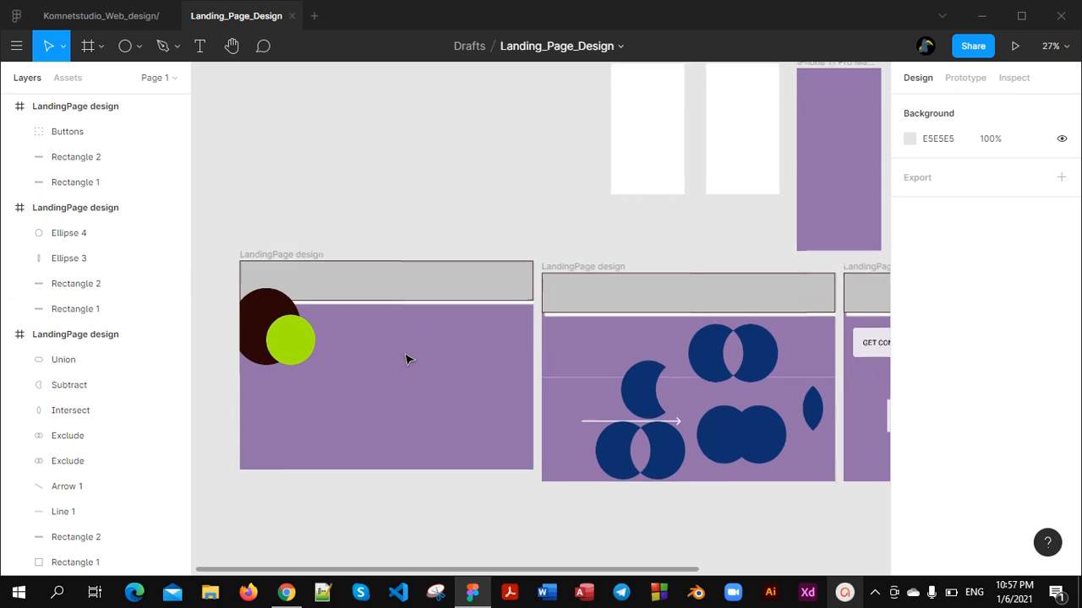
pyautogui.scroll(-2, 406, 358)
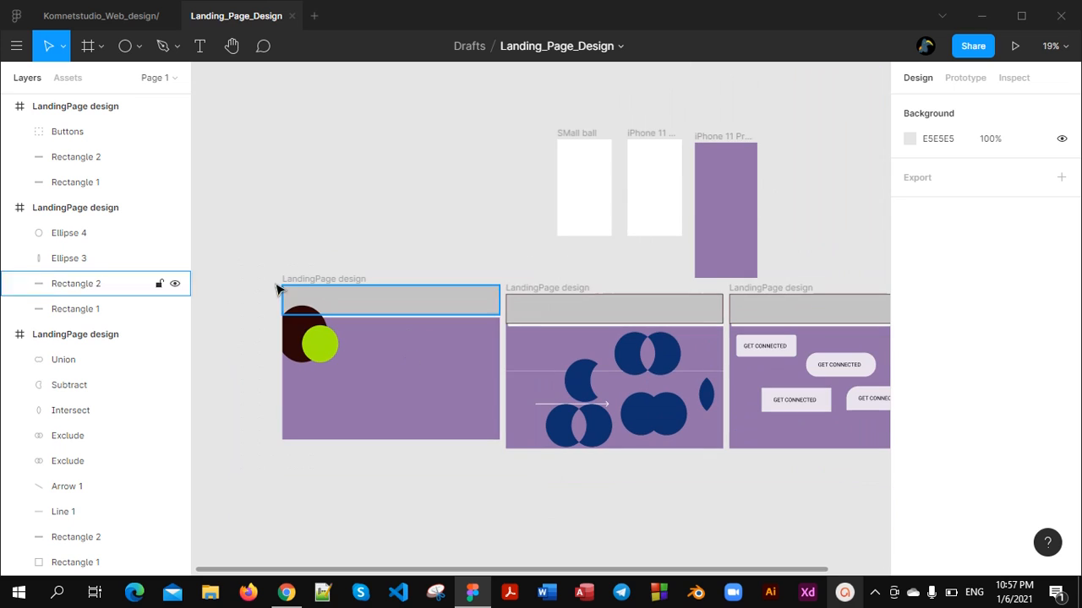
# Draw a closed Pen shape about 662 × 484 above the ellipse frame, with two curved segments on top and straight right and bottom edges
pyautogui.click(176, 44)
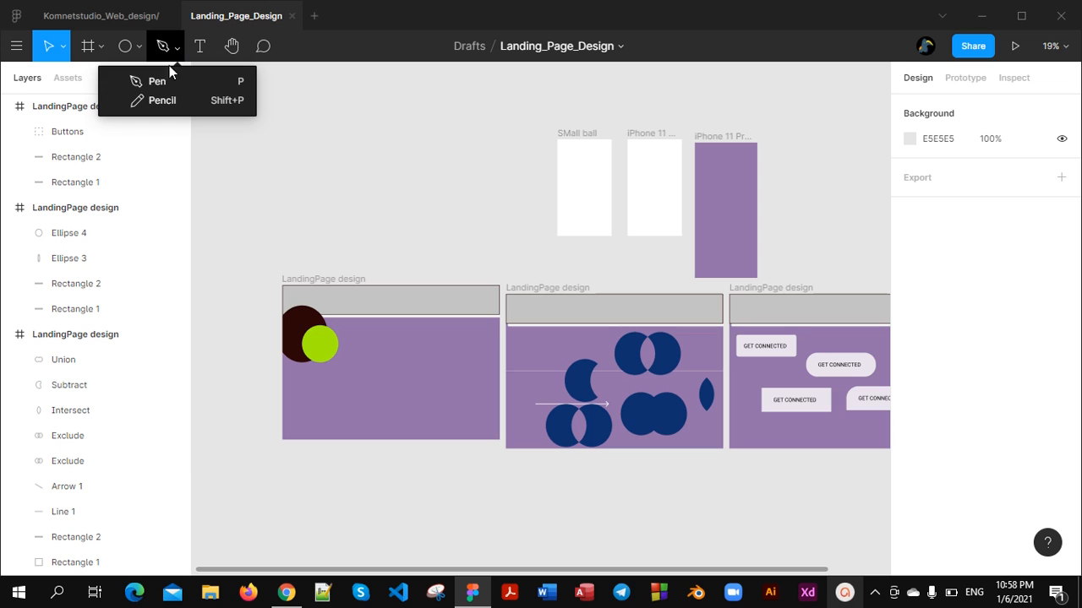
pyautogui.click(156, 81)
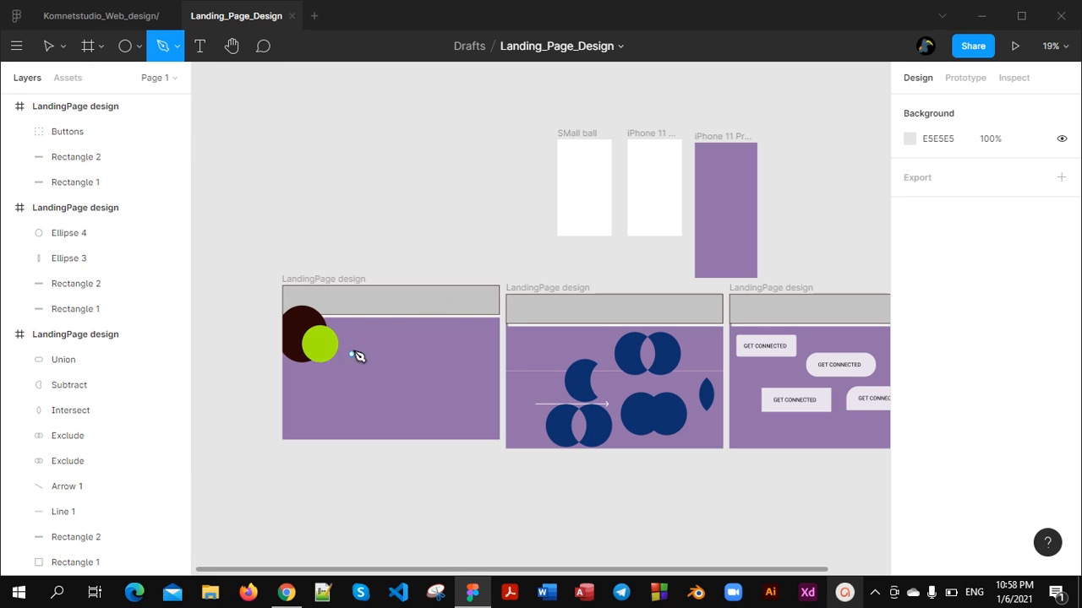
pyautogui.keyDown('ctrl'); pyautogui.scroll(5, 365, 325); pyautogui.keyUp('ctrl')
pyautogui.scroll(2, 323, 230)
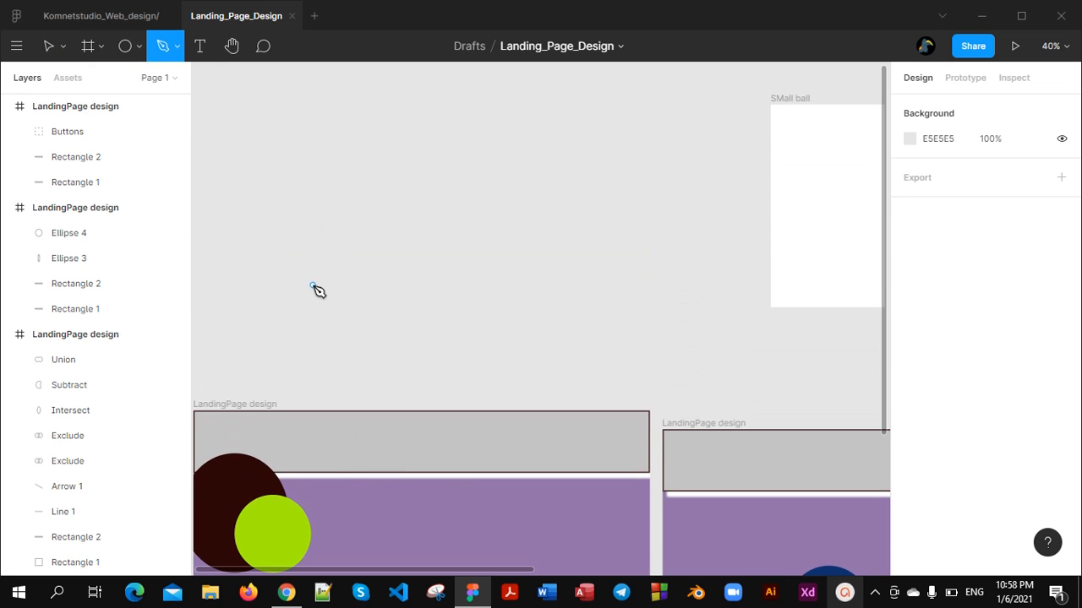
pyautogui.click(304, 260)
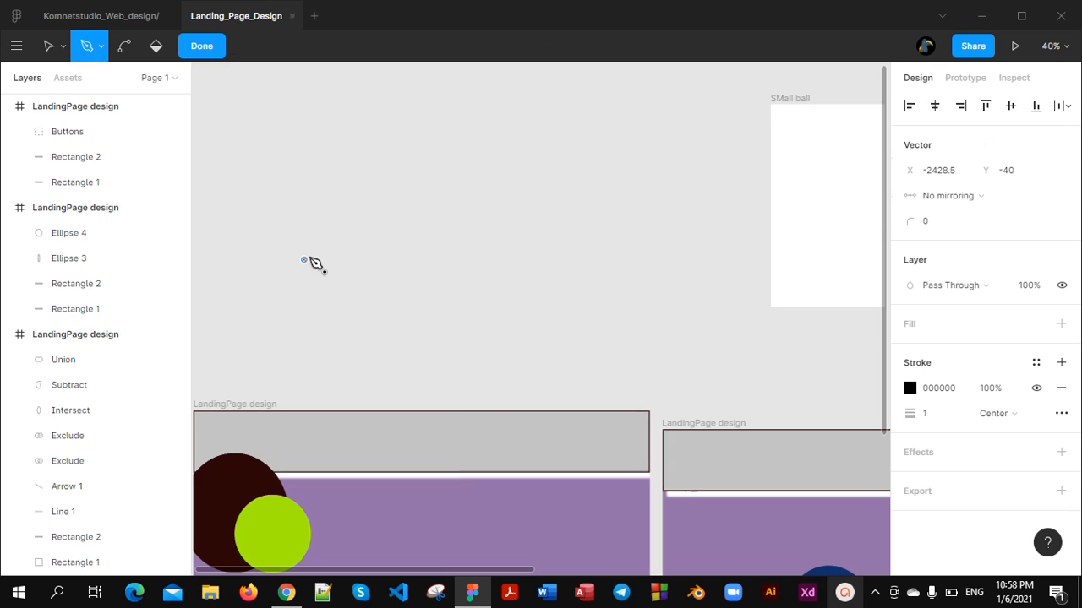
pyautogui.moveTo(421, 155); pyautogui.dragTo(449, 265)
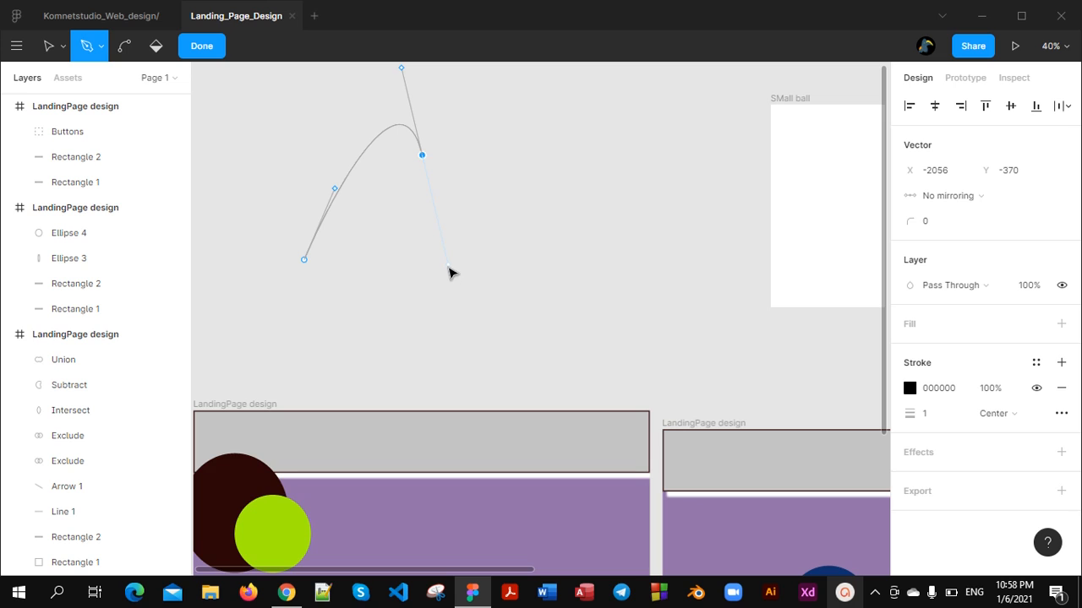
pyautogui.click(514, 142)
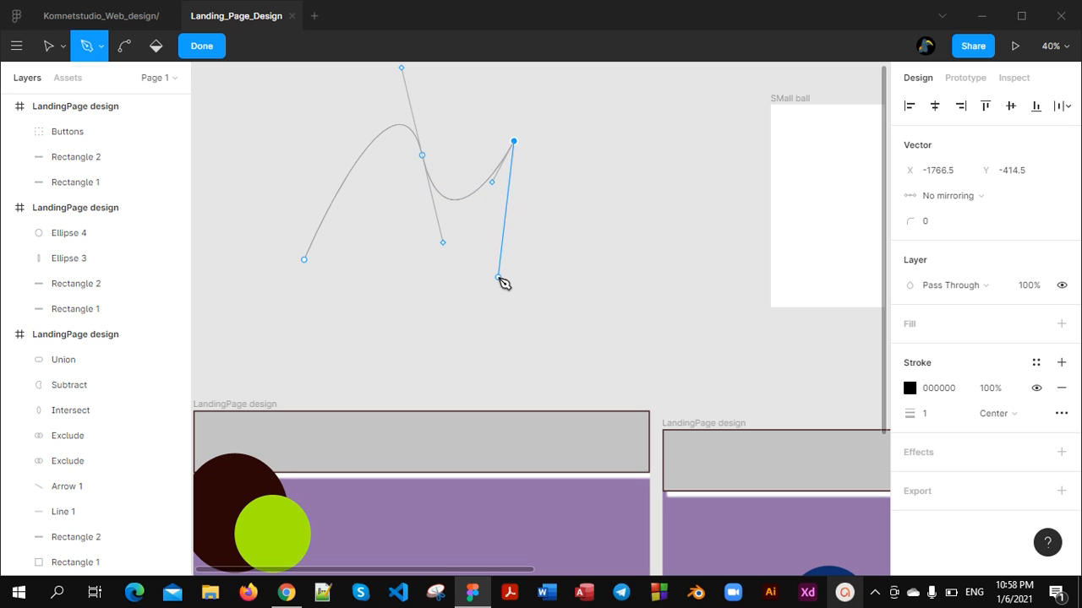
pyautogui.click(498, 277)
pyautogui.click(304, 260)
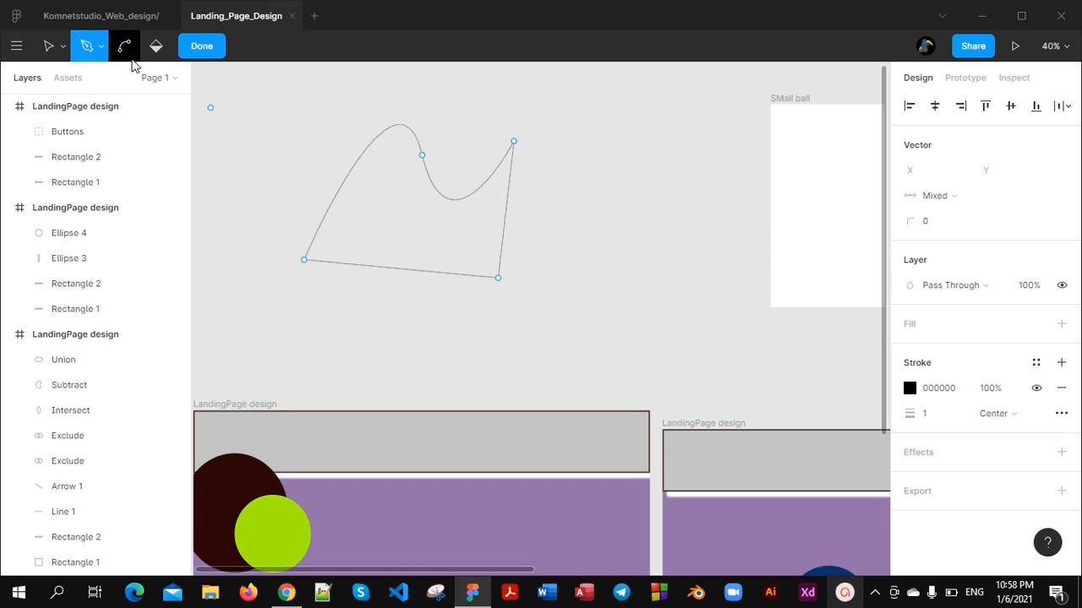
pyautogui.press('Escape')
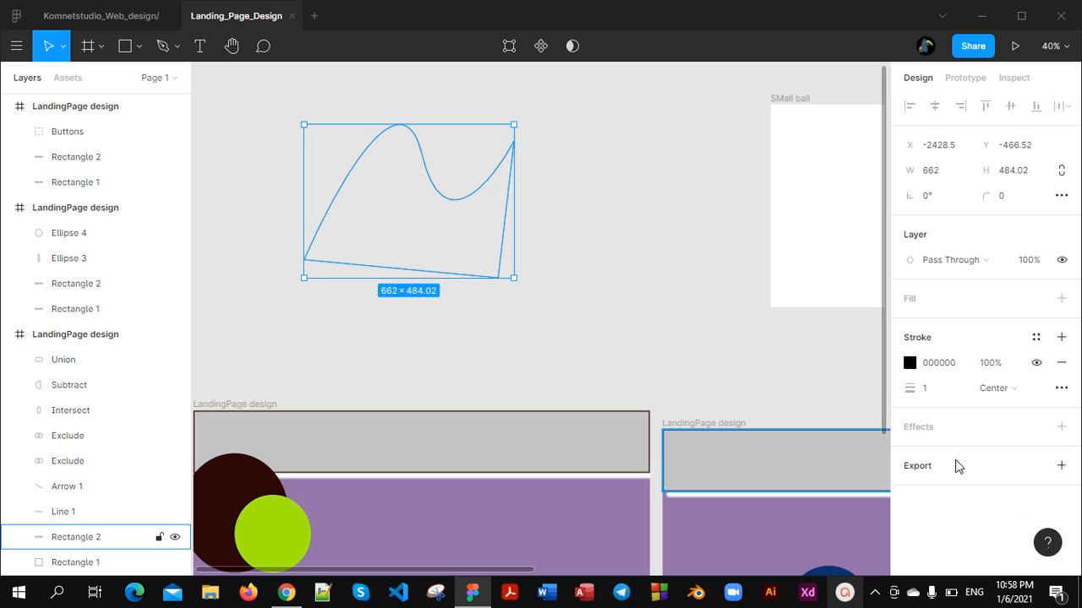
# Add a solid red fill B22121 to the pen-drawn shape
pyautogui.click(1059, 299)
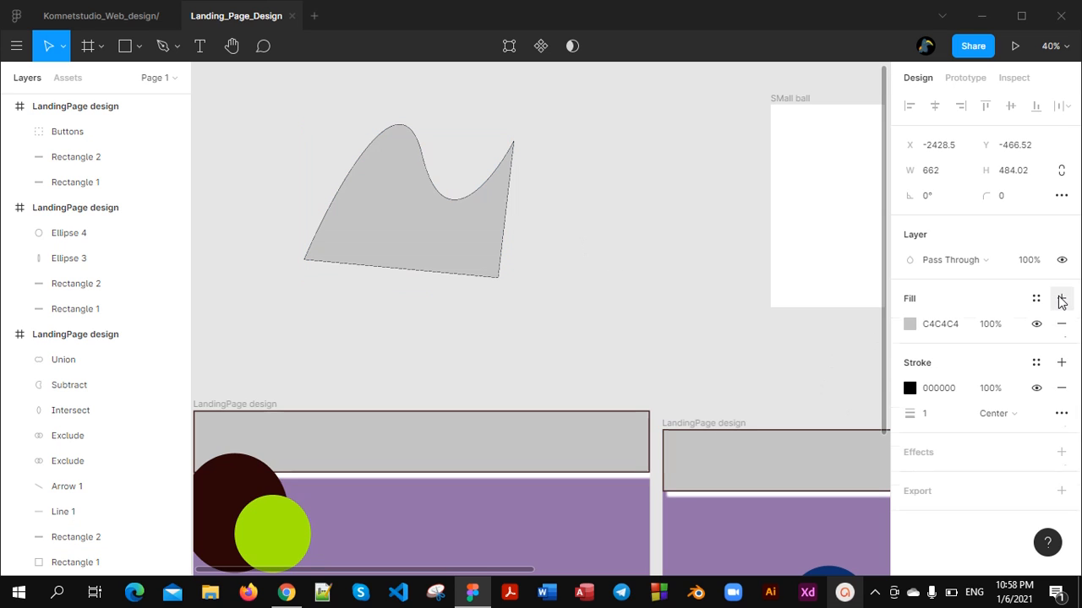
pyautogui.click(910, 324)
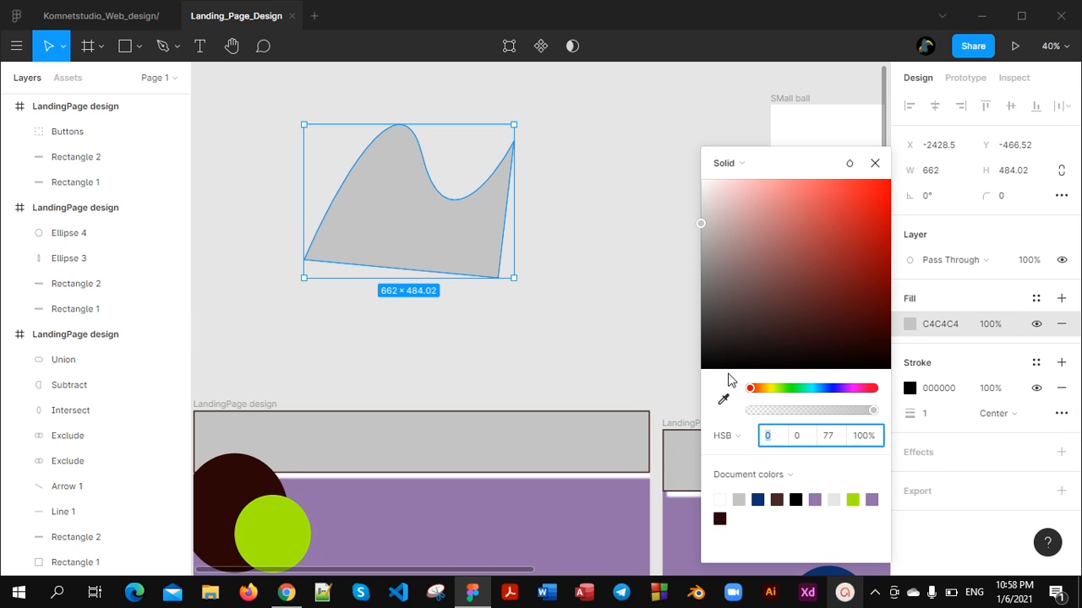
pyautogui.moveTo(756, 234); pyautogui.dragTo(856, 236)
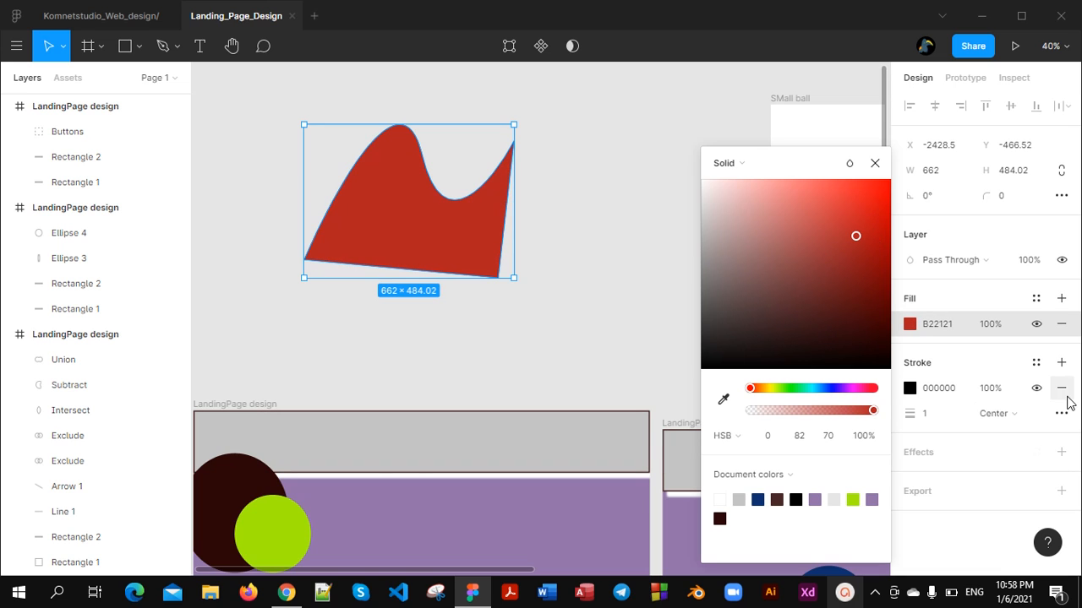
# Set the red shape's stroke weight to 5, keeping only the black stroke and discarding an added linear gradient stroke
pyautogui.click(1061, 363)
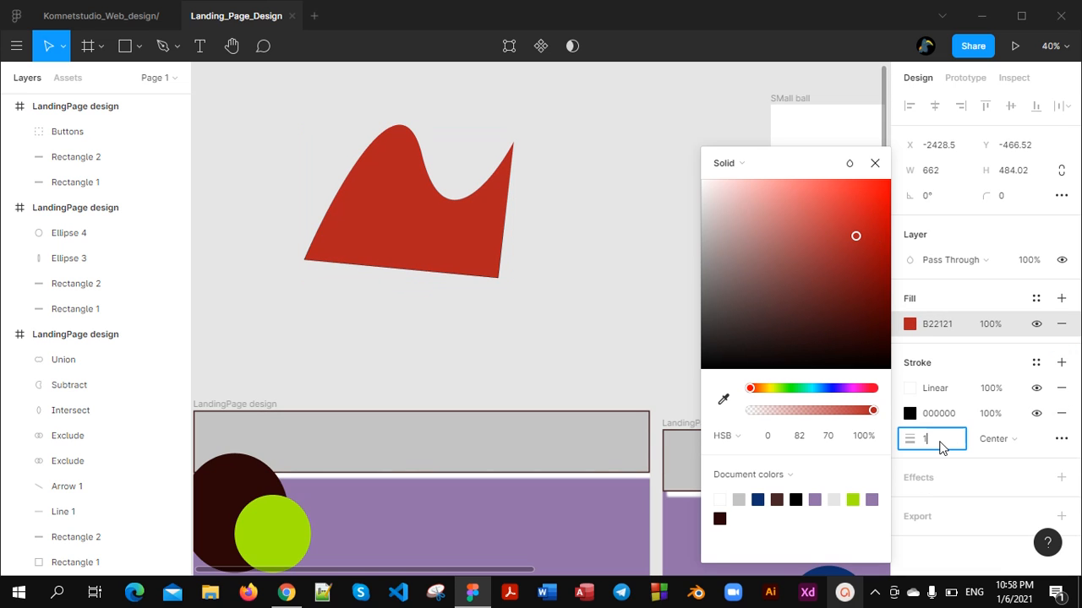
pyautogui.click(939, 441)
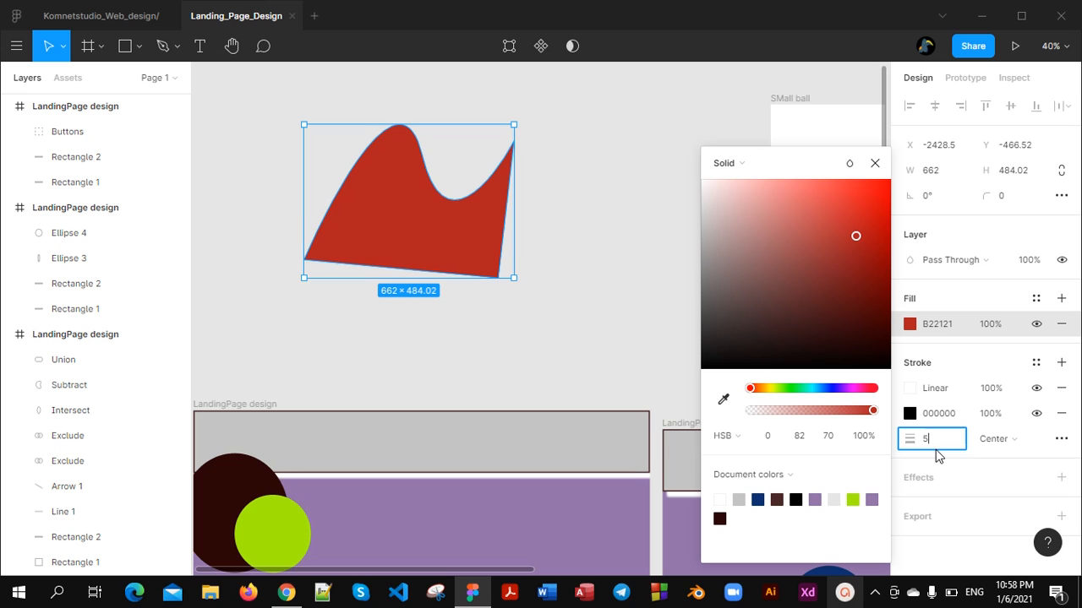
pyautogui.write('5')
pyautogui.press('Return')
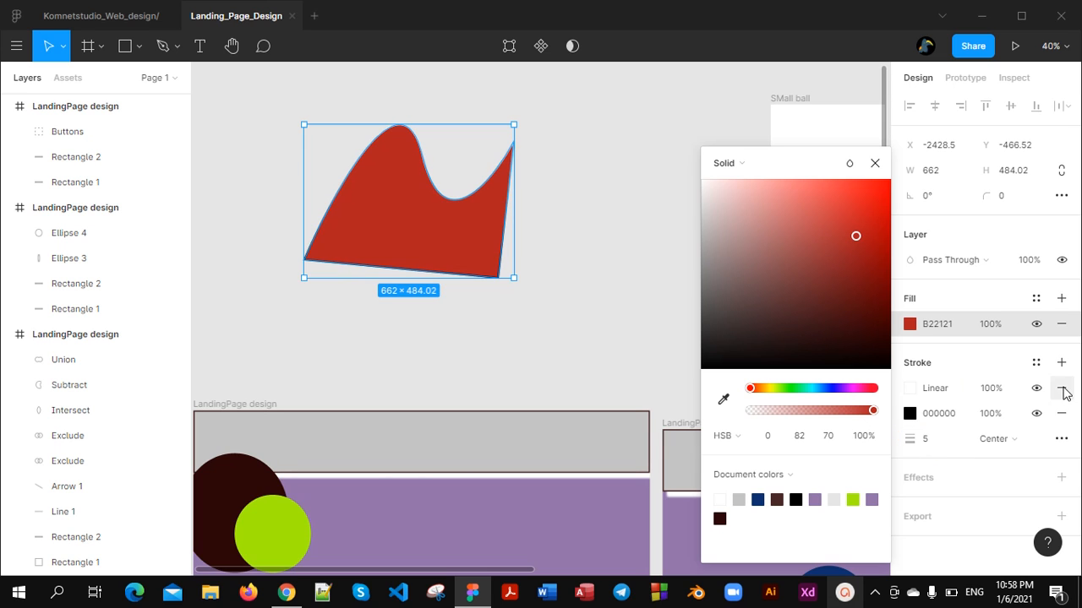
pyautogui.click(1061, 388)
pyautogui.click(875, 164)
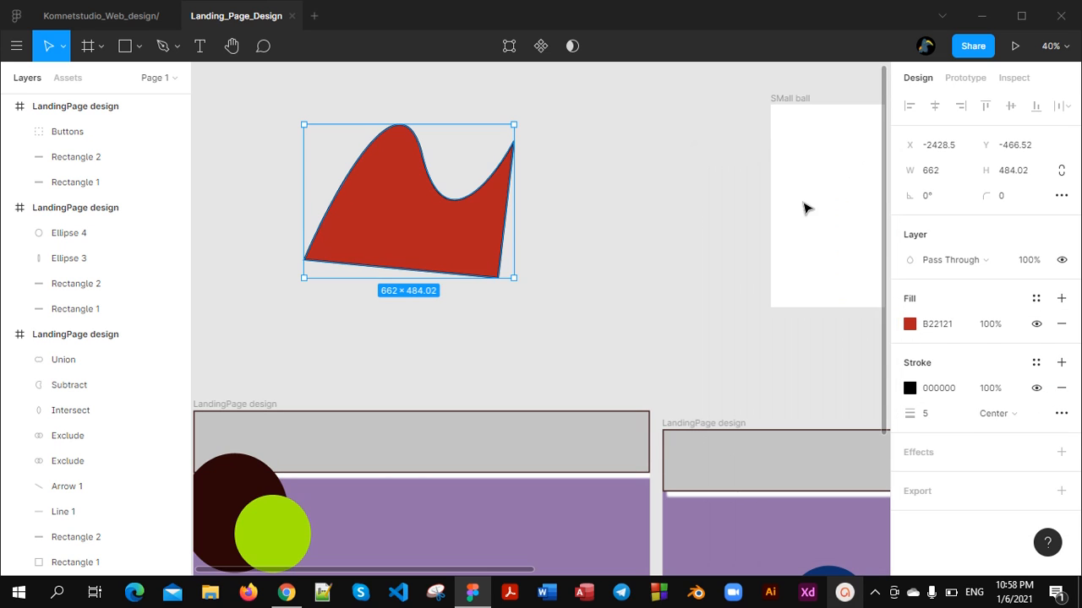
# Move the red shape into the ellipse frame at about X 597, Y 325, rotated about 7.22°
pyautogui.moveTo(479, 246); pyautogui.dragTo(678, 406)
pyautogui.scroll(3, 515, 446)
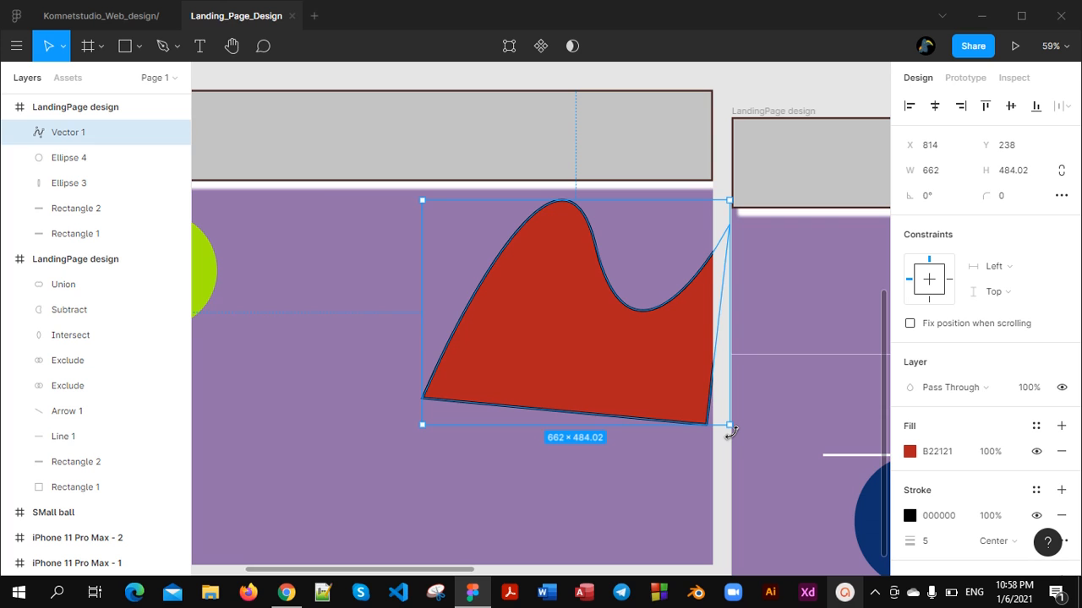
pyautogui.moveTo(731, 433); pyautogui.dragTo(757, 420)
pyautogui.scroll(5, 724, 439)
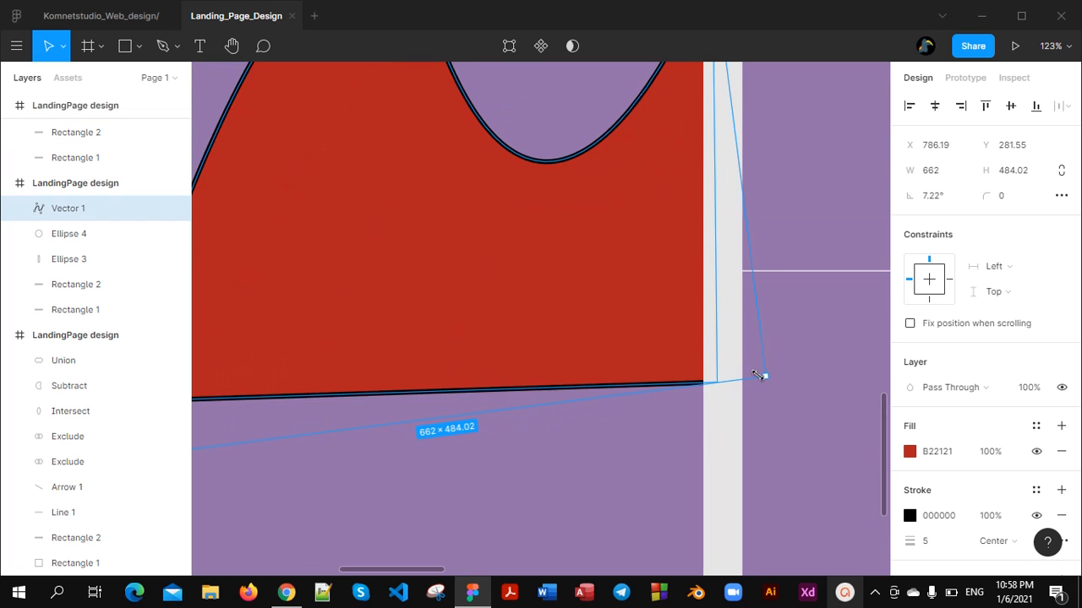
pyautogui.scroll(-5, 613, 357)
pyautogui.moveTo(555, 350); pyautogui.dragTo(471, 379)
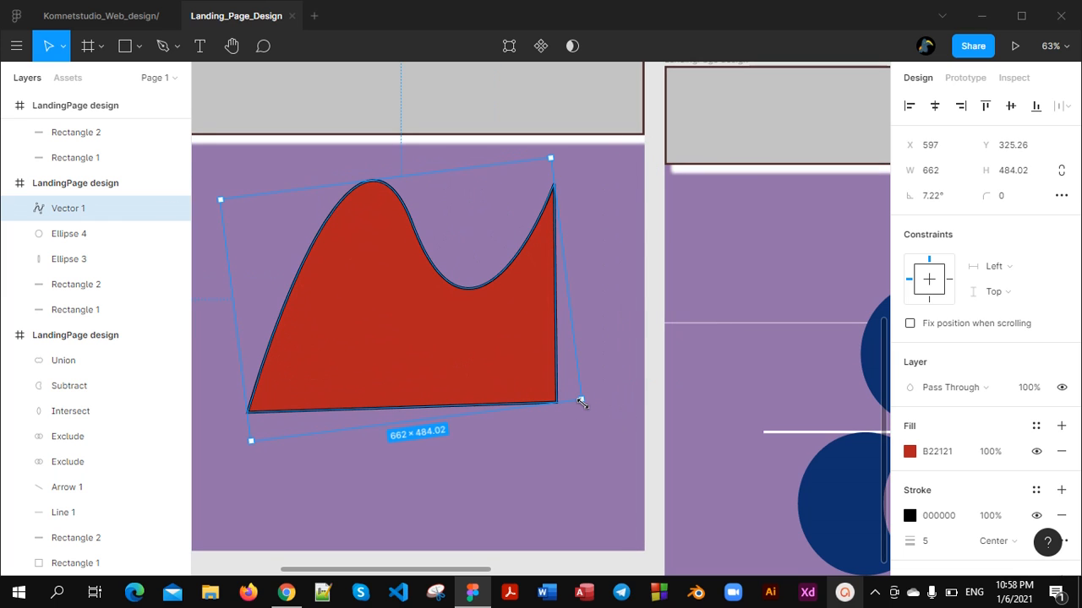
# Rotate the red shape further to about 10.7° and deselect it
pyautogui.scroll(6, 581, 400)
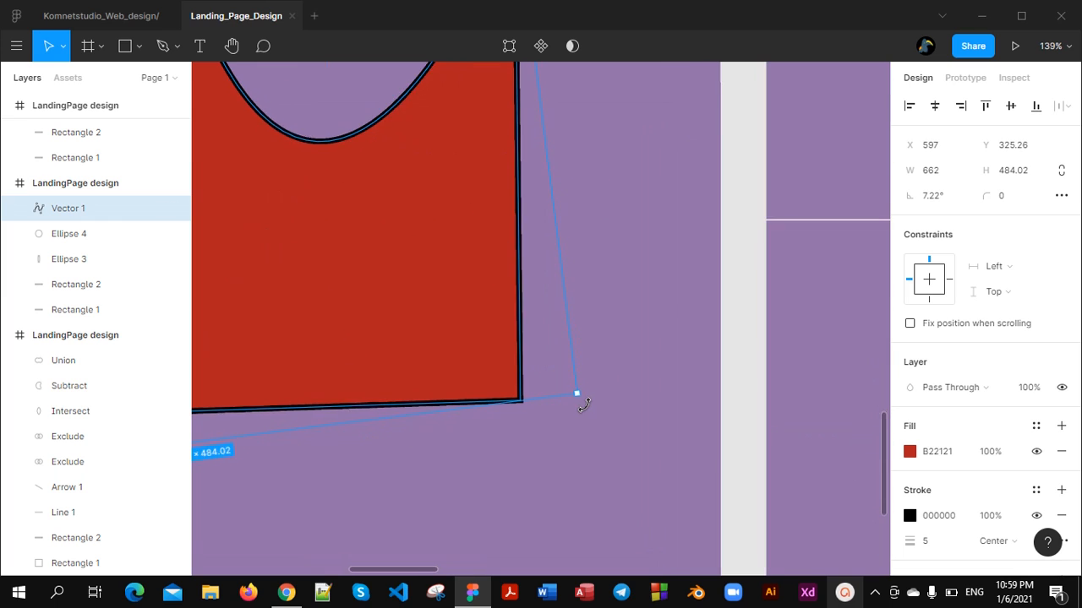
pyautogui.scroll(-2, 572, 398)
pyautogui.scroll(-6, 550, 409)
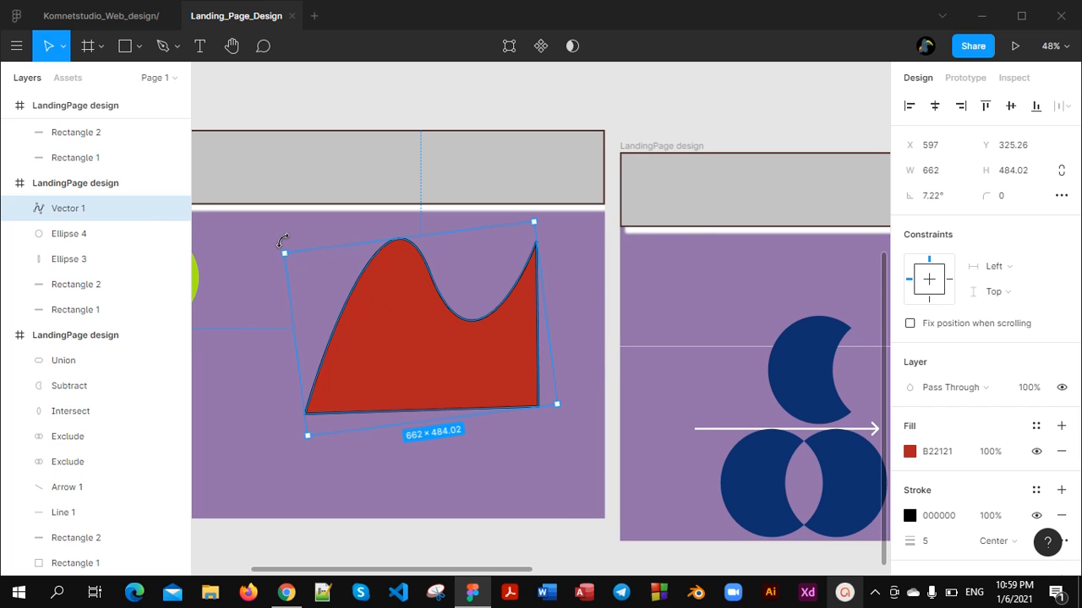
pyautogui.moveTo(283, 241); pyautogui.dragTo(379, 307)
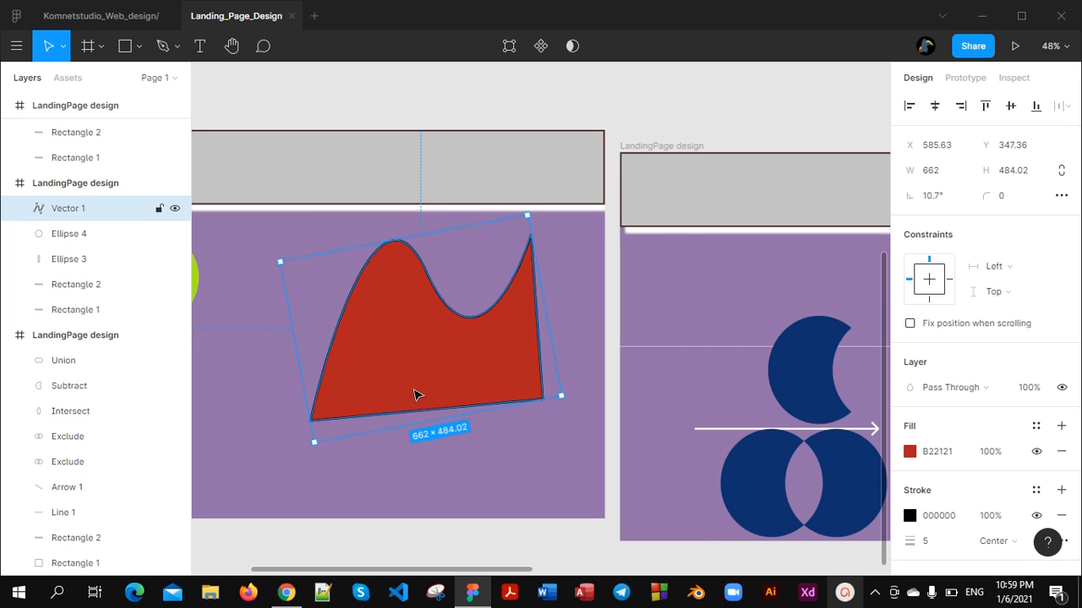
pyautogui.click(433, 495)
pyautogui.scroll(-2, 435, 458)
pyautogui.scroll(2, 436, 460)
pyautogui.scroll(-1, 436, 460)
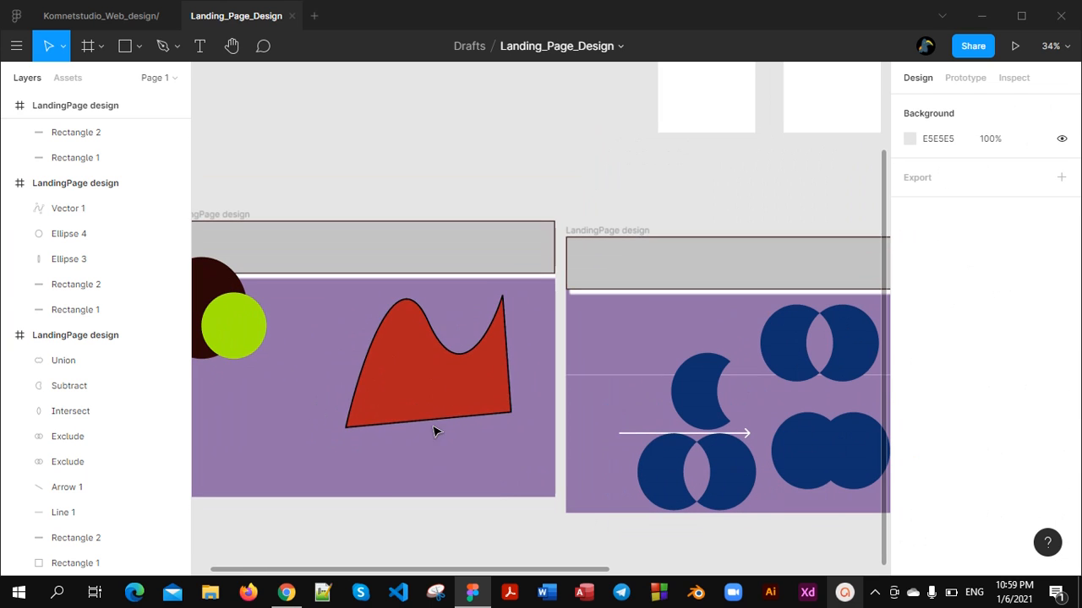
pyautogui.scroll(-2, 480, 300)
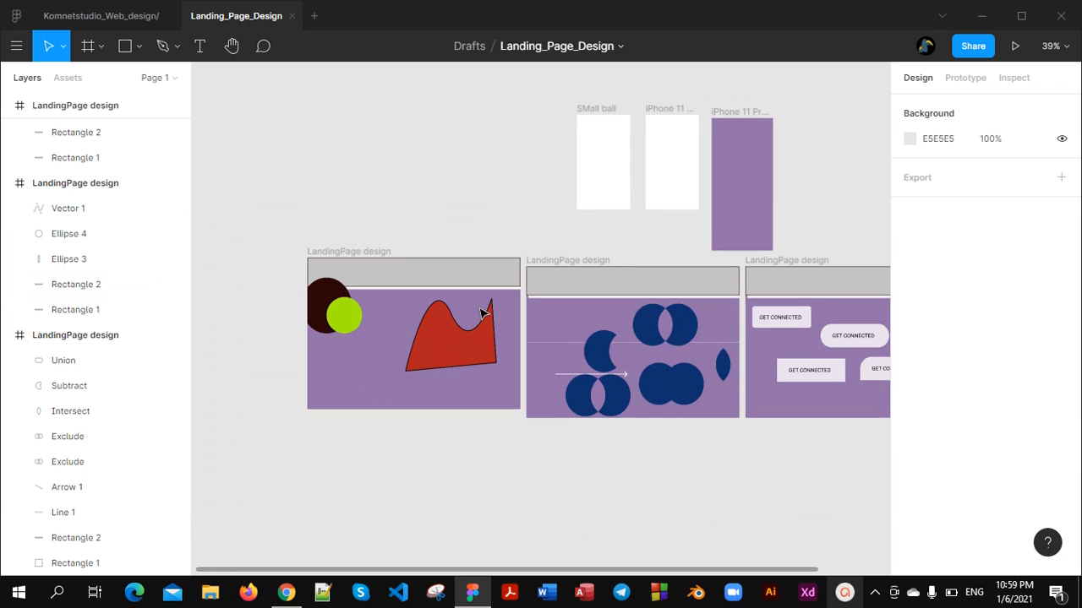
# Pan the canvas with the Hand tool to look over the ellipse and boolean shape frames
pyautogui.scroll(2, 417, 299)
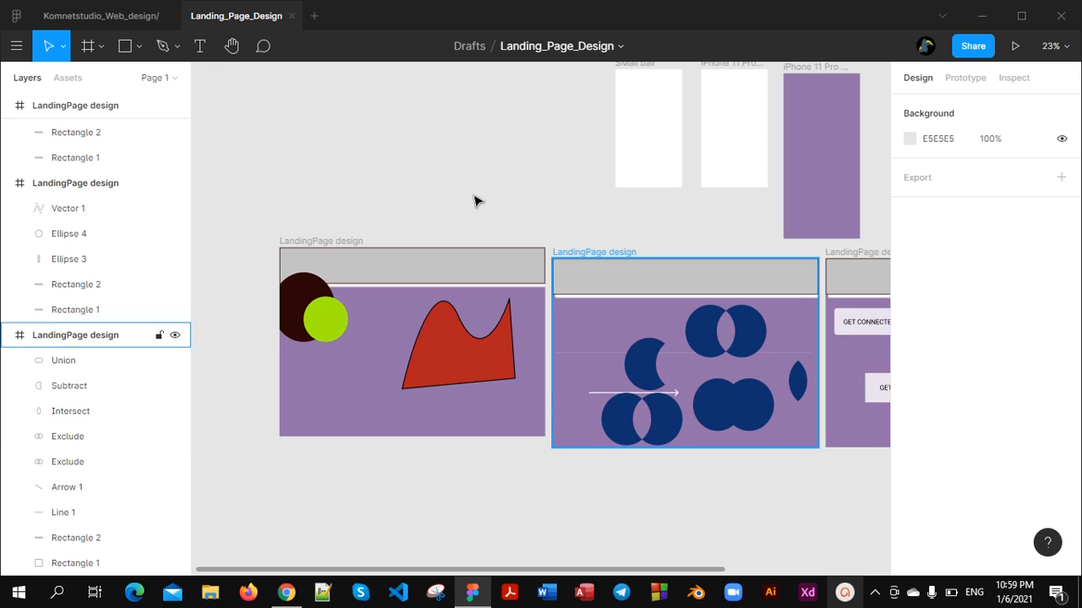
pyautogui.click(229, 52)
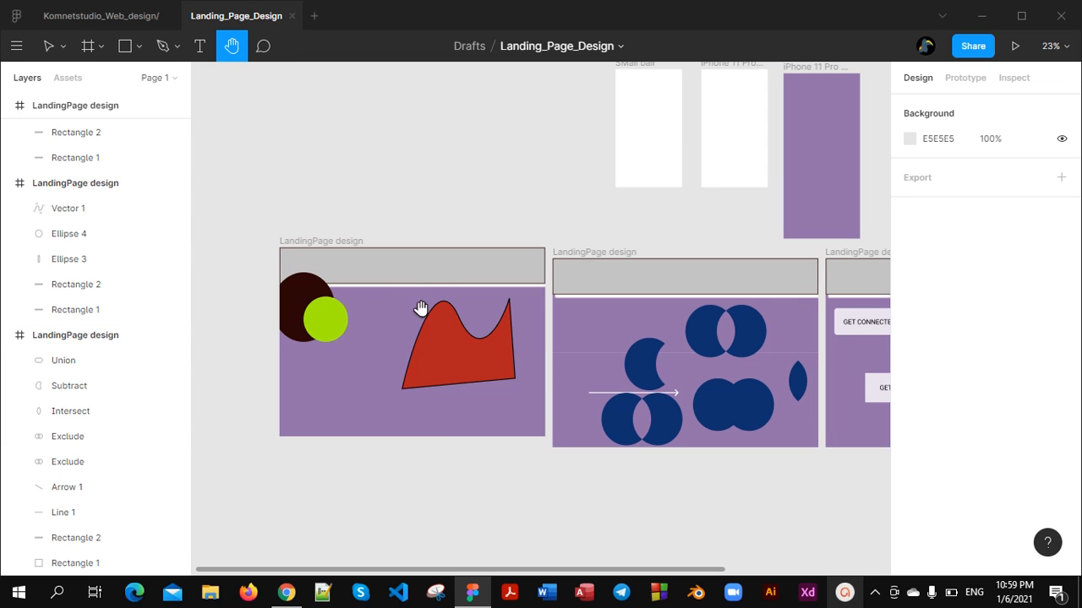
pyautogui.moveTo(420, 275); pyautogui.dragTo(374, 246)
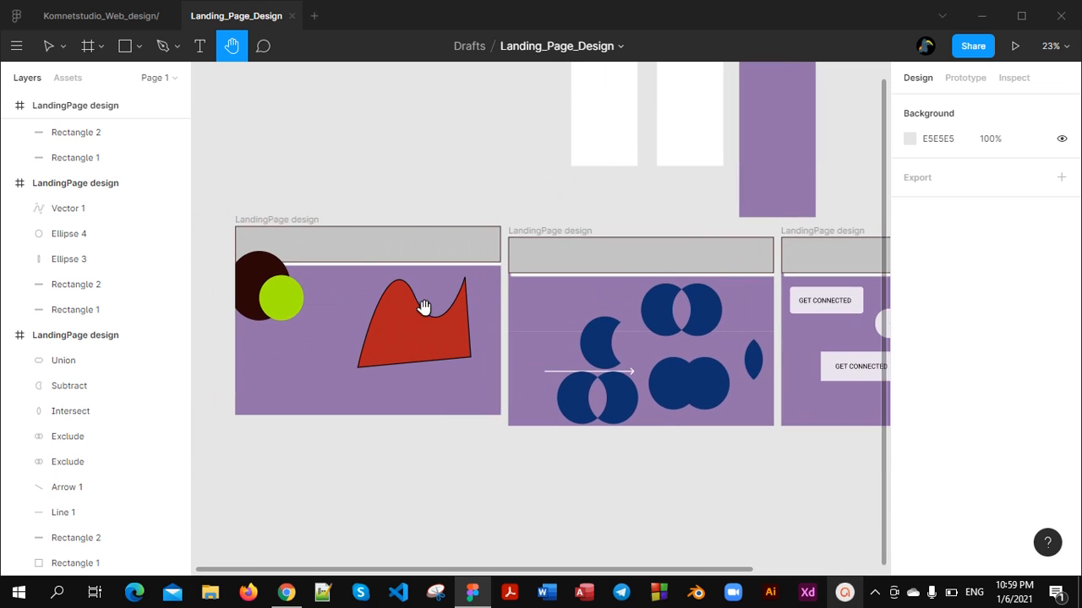
pyautogui.scroll(1, 423, 296)
pyautogui.scroll(1, 419, 283)
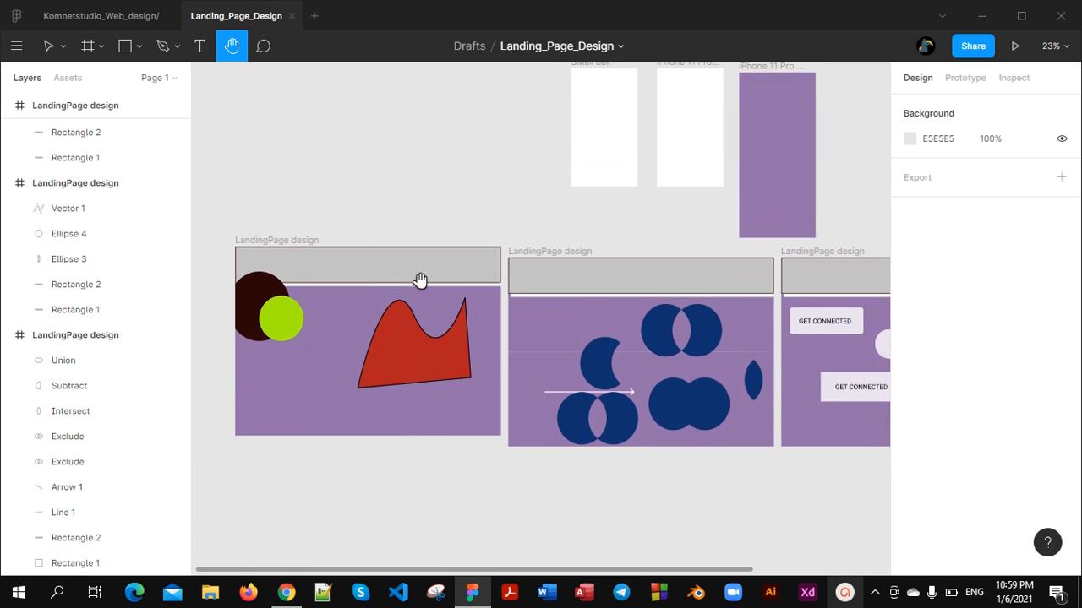
# Draw a freehand four-legged animal about 1027 × 522 with the Pencil tool above the ellipse frame, including an eye and a mouth
pyautogui.click(174, 49)
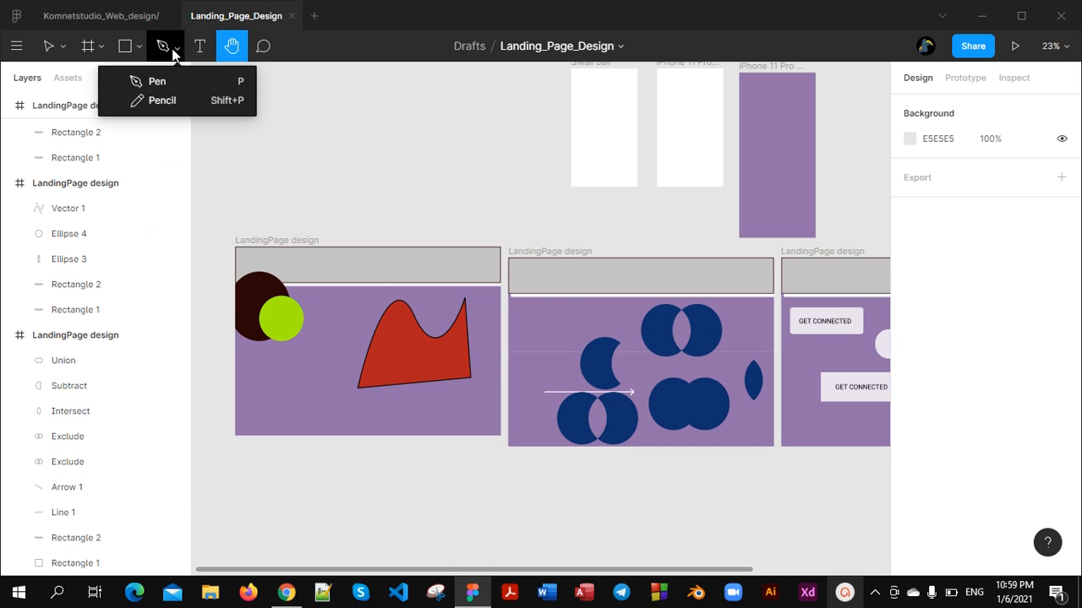
pyautogui.click(162, 101)
pyautogui.scroll(5, 334, 411)
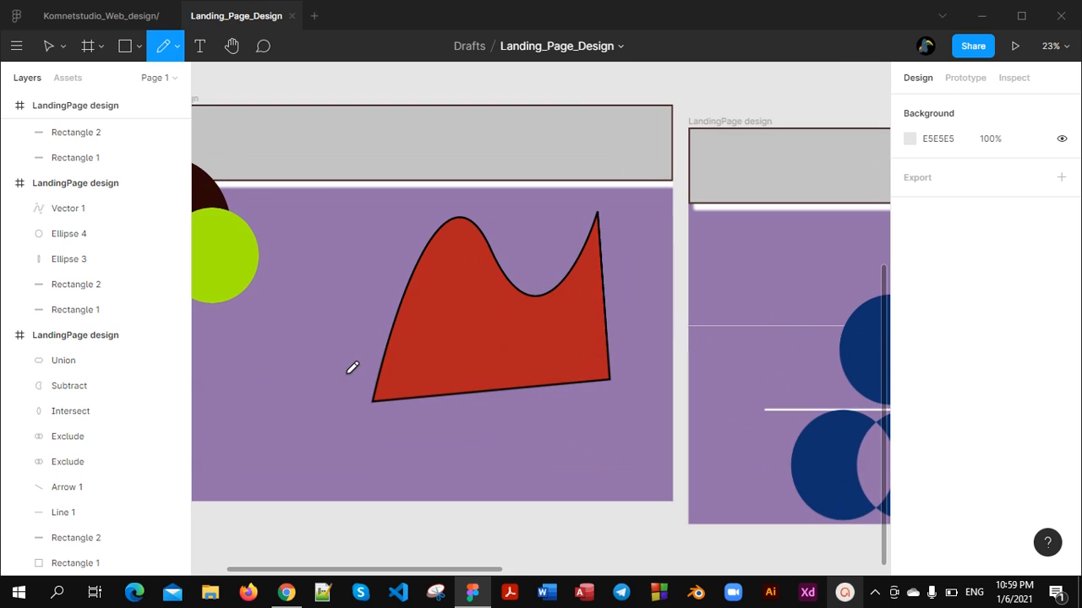
pyautogui.hscroll(-5, 355, 382)
pyautogui.hscroll(4, 580, 386)
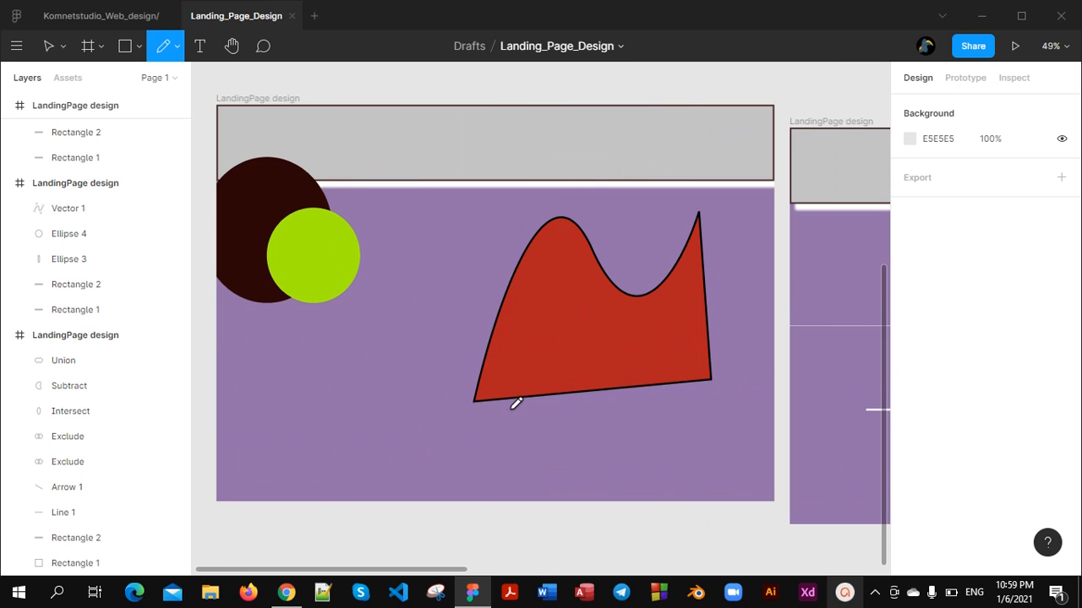
pyautogui.hscroll(-3, 459, 399)
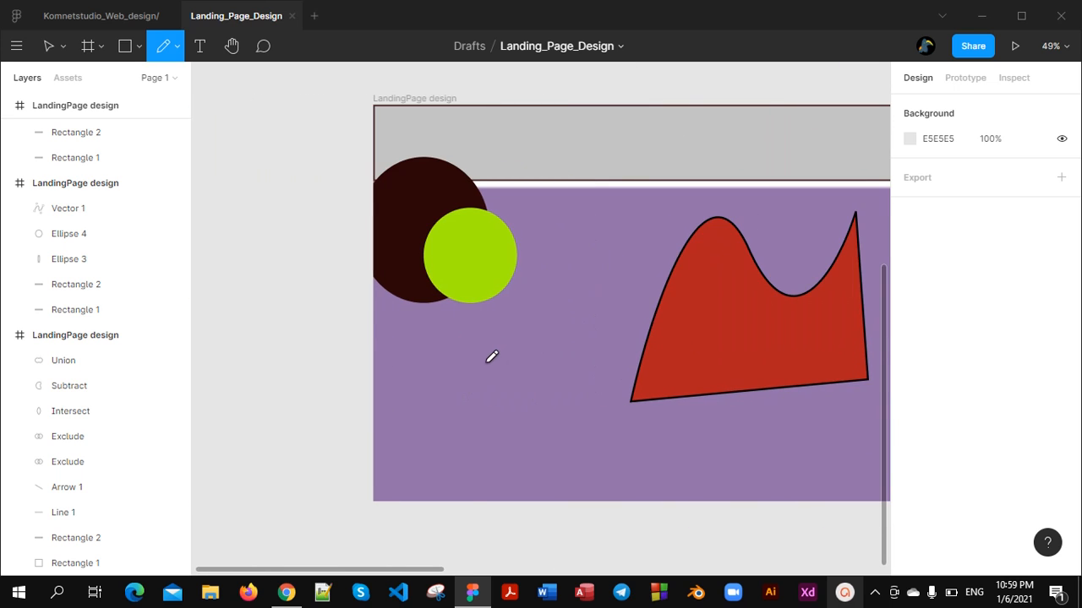
pyautogui.scroll(6, 492, 356)
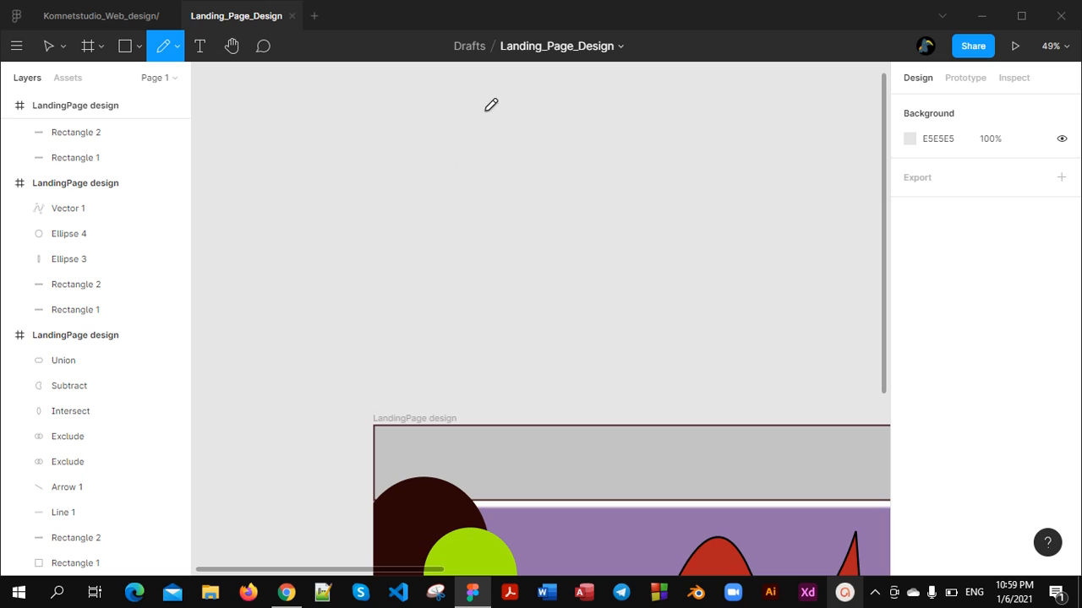
pyautogui.scroll(2, 503, 232)
pyautogui.moveTo(345, 235)
pyautogui.mouseDown()
pyautogui.moveTo(482, 235)
pyautogui.moveTo(504, 214)
pyautogui.mouseUp()
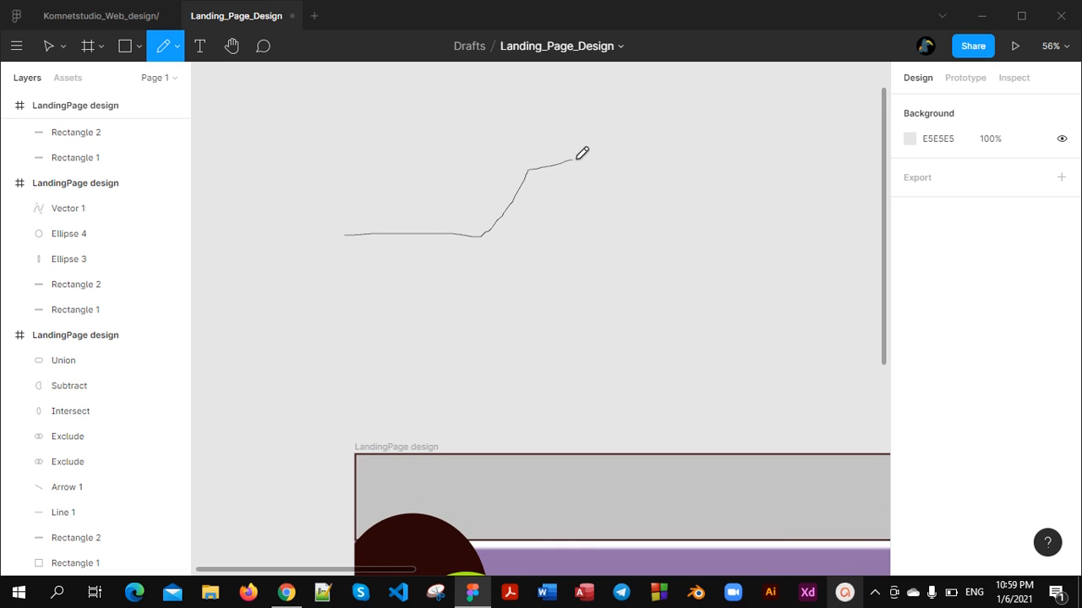
pyautogui.moveTo(578, 158)
pyautogui.mouseDown()
pyautogui.moveTo(625, 157)
pyautogui.moveTo(656, 180)
pyautogui.moveTo(664, 234)
pyautogui.moveTo(630, 282)
pyautogui.mouseUp()
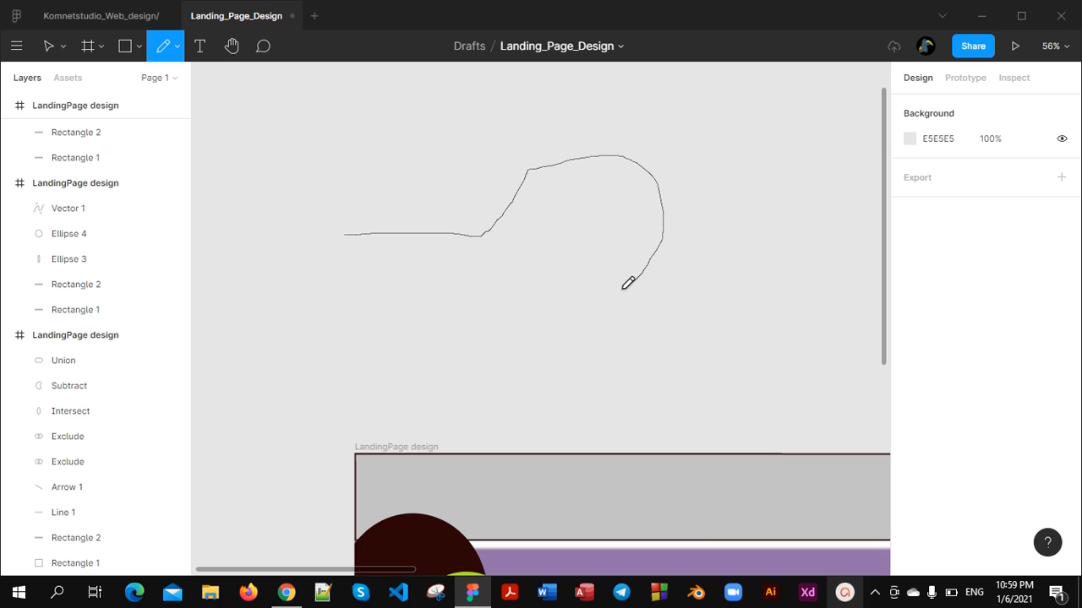
pyautogui.moveTo(536, 281); pyautogui.dragTo(529, 286)
pyautogui.moveTo(541, 369)
pyautogui.mouseDown()
pyautogui.moveTo(482, 388)
pyautogui.moveTo(461, 285)
pyautogui.moveTo(431, 280)
pyautogui.moveTo(407, 386)
pyautogui.moveTo(372, 383)
pyautogui.moveTo(371, 279)
pyautogui.mouseUp()
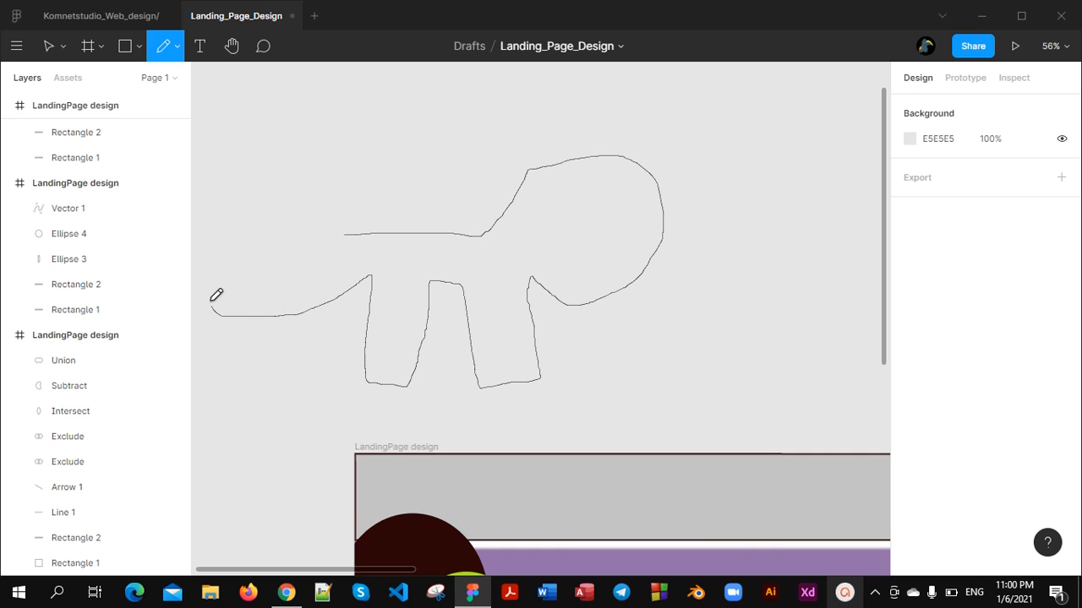
pyautogui.moveTo(211, 302)
pyautogui.mouseDown()
pyautogui.moveTo(206, 261)
pyautogui.moveTo(239, 299)
pyautogui.moveTo(269, 302)
pyautogui.mouseUp()
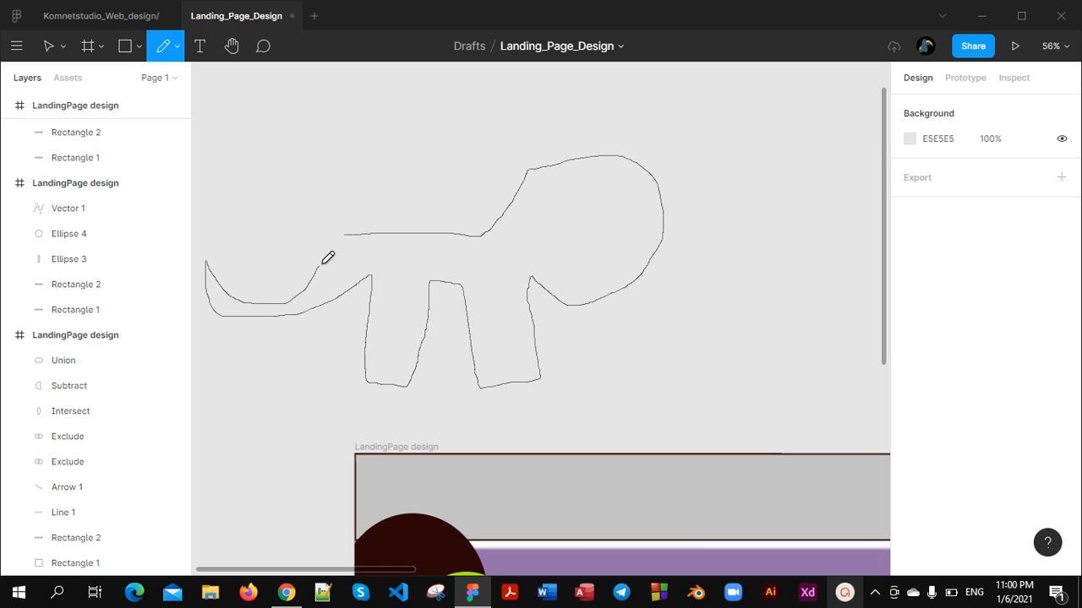
pyautogui.moveTo(344, 232); pyautogui.dragTo(345, 233)
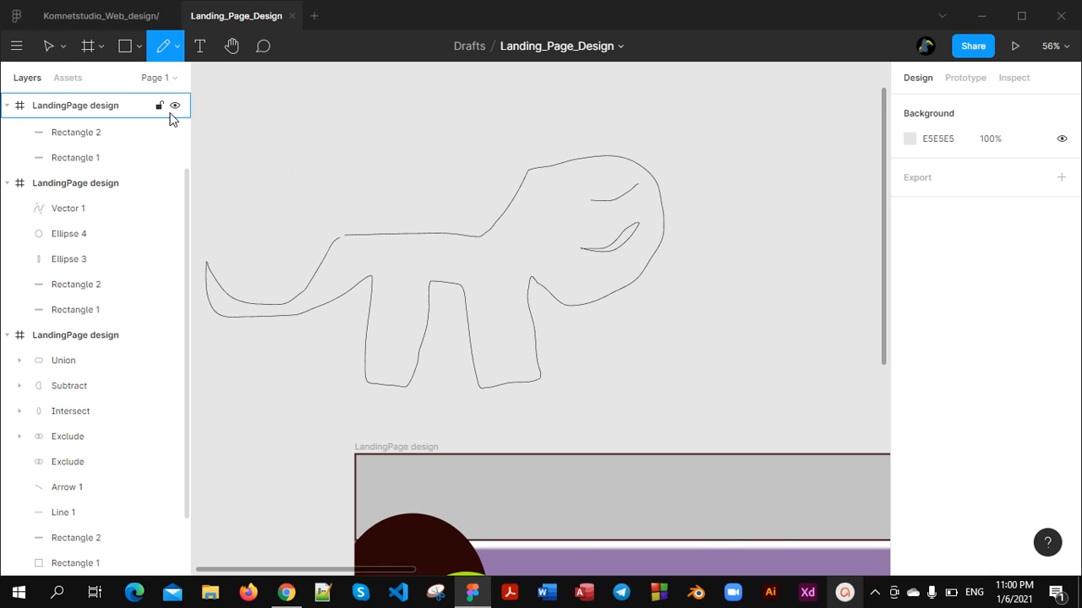
# Select the pencil-drawn animal outline and examine it together with the landing page frames below it
pyautogui.press('v')
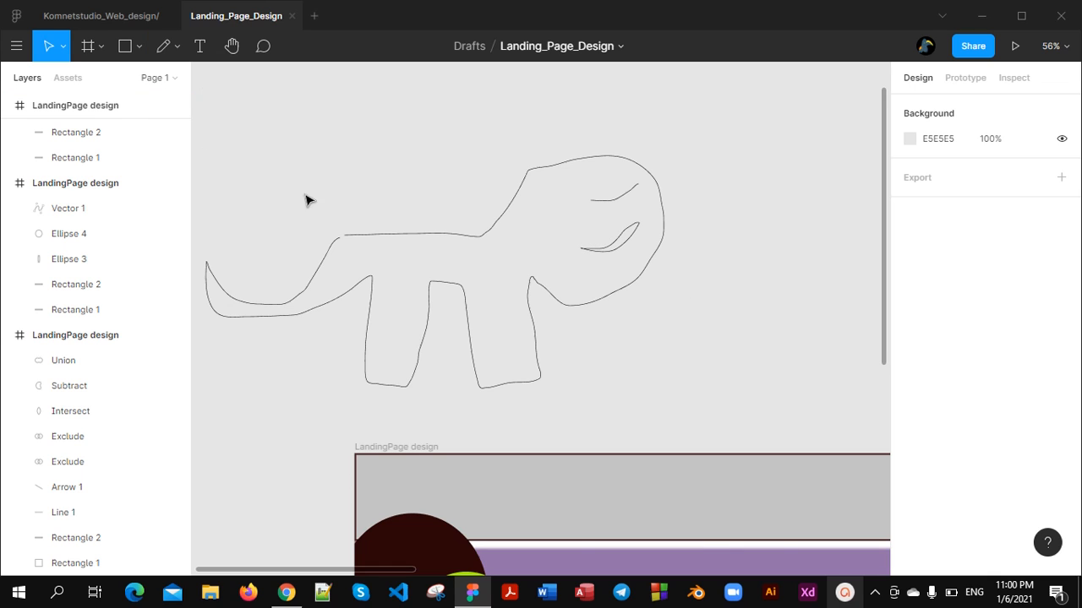
pyautogui.click(369, 237)
pyautogui.scroll(-2, 502, 285)
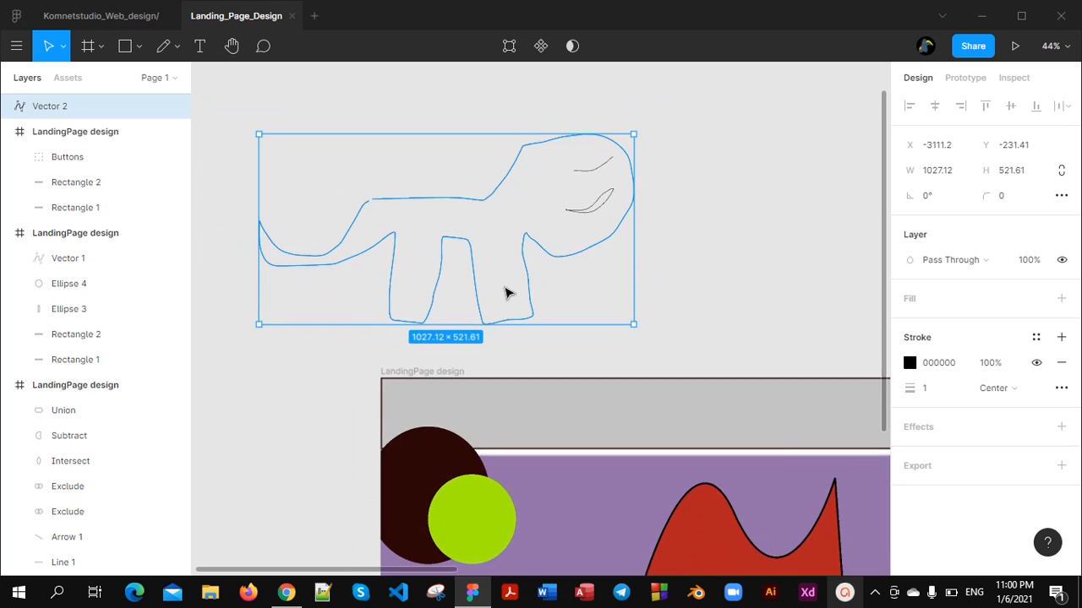
pyautogui.scroll(-3, 506, 293)
pyautogui.scroll(3, 507, 292)
pyautogui.scroll(1, 507, 294)
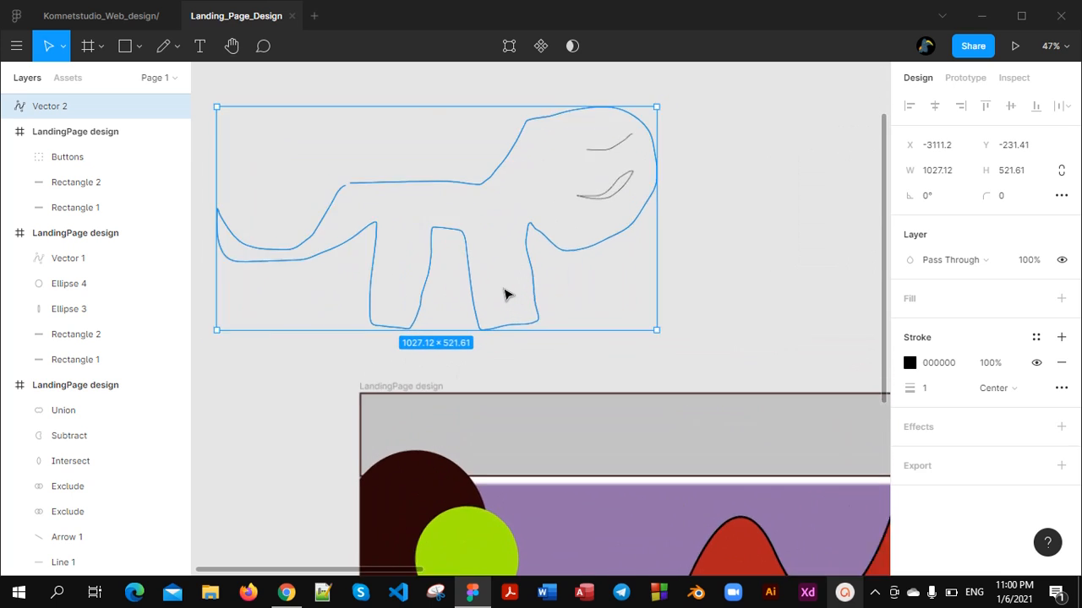
pyautogui.scroll(-5, 506, 294)
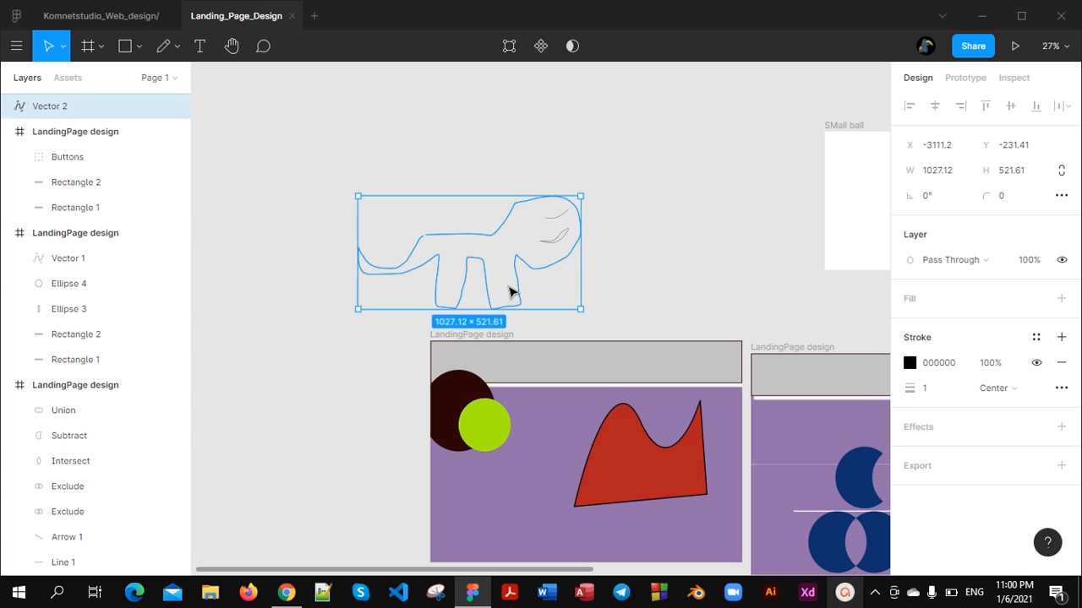
pyautogui.scroll(-3, 596, 316)
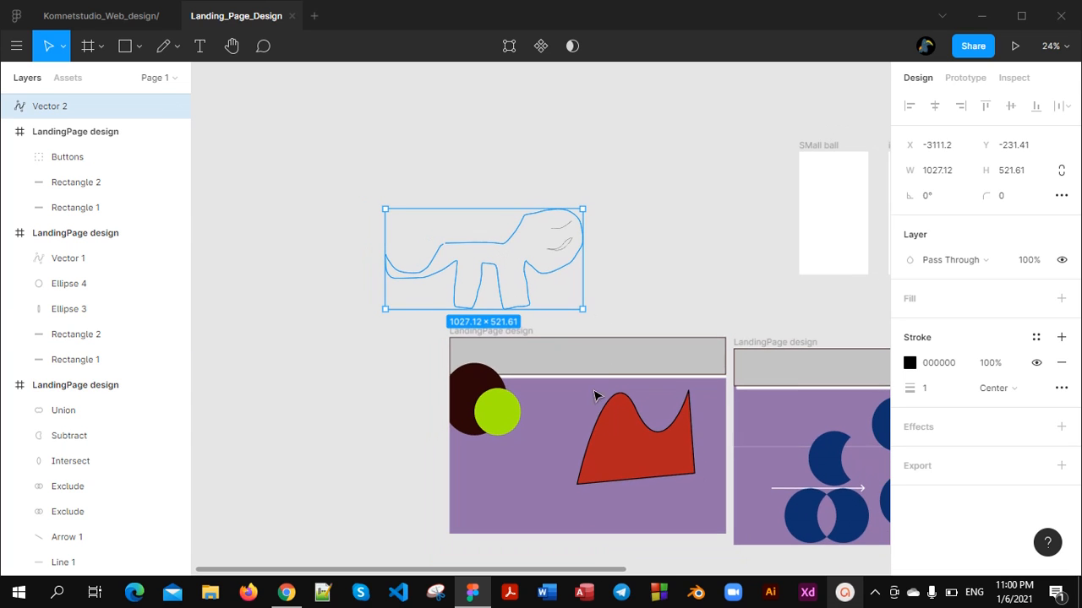
pyautogui.scroll(-2, 597, 409)
pyautogui.scroll(2, 603, 403)
pyautogui.scroll(-4, 642, 397)
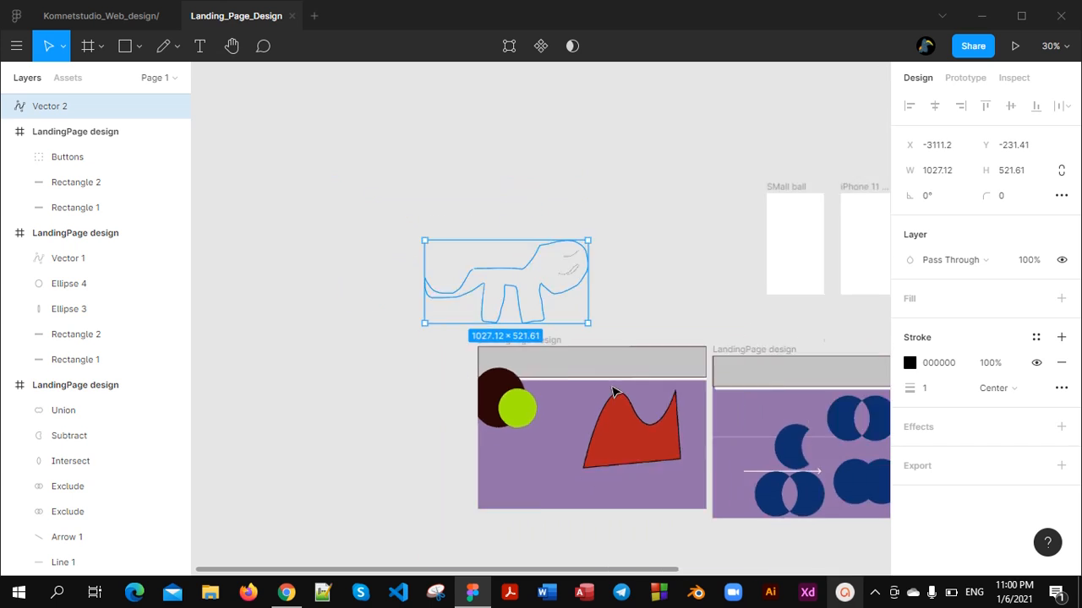
pyautogui.scroll(10, 698, 384)
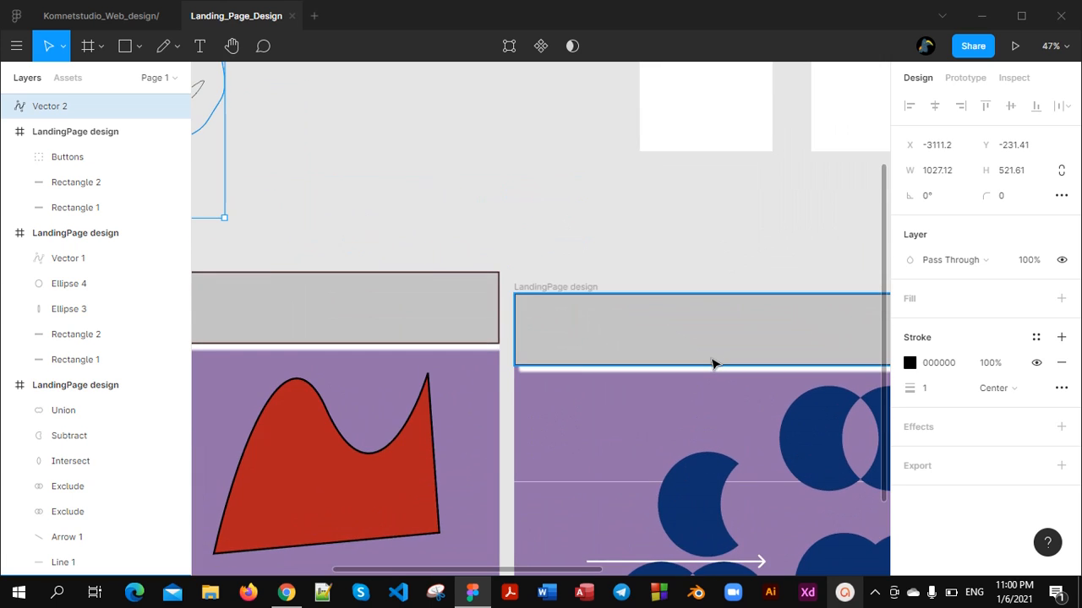
pyautogui.scroll(-8, 711, 355)
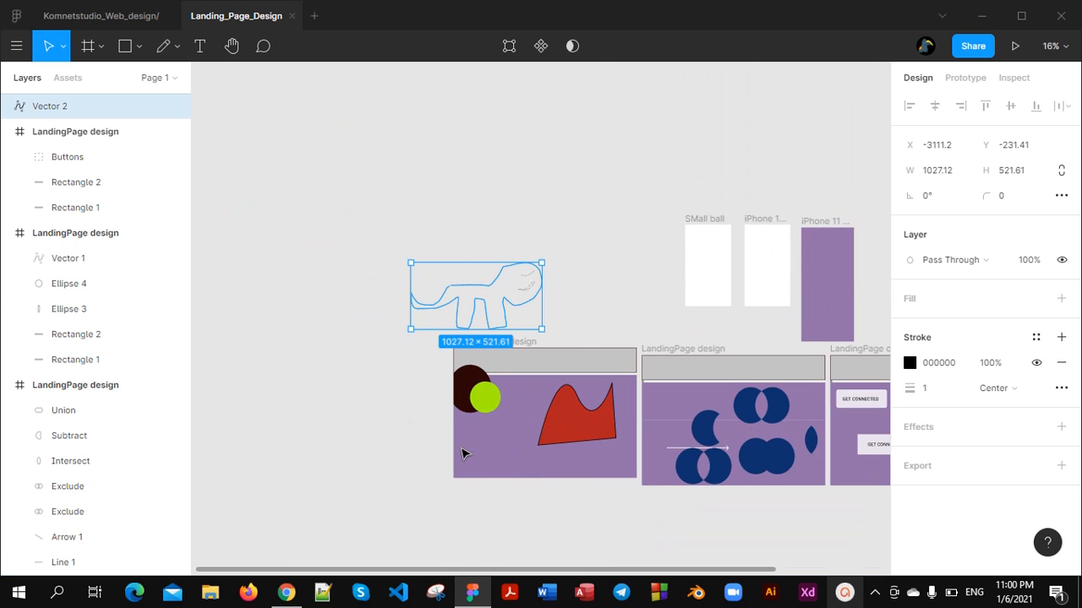
pyautogui.scroll(5, 596, 364)
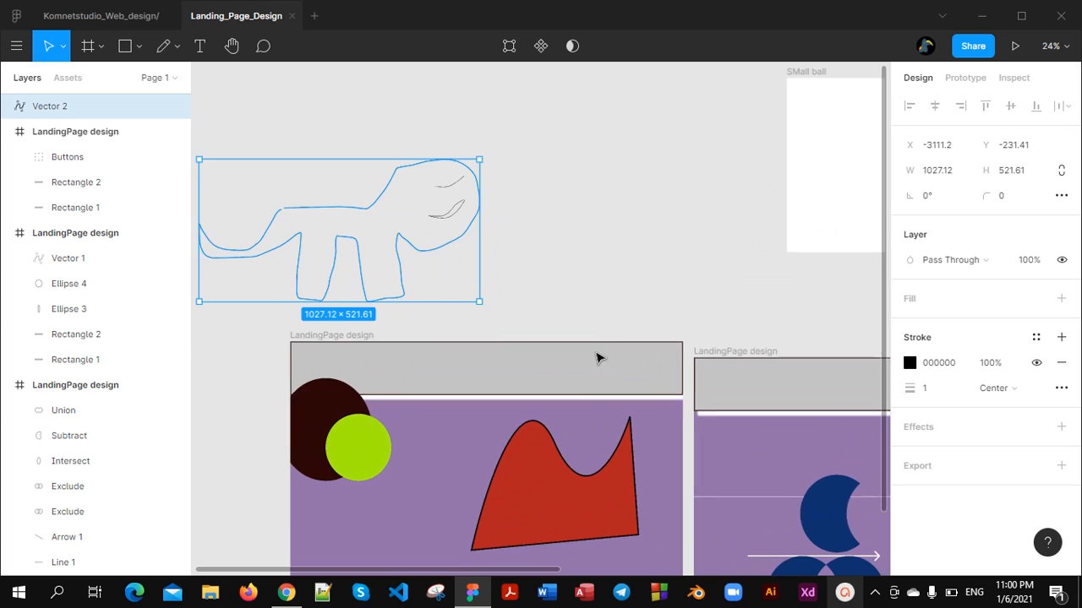
pyautogui.scroll(3, 501, 347)
pyautogui.hscroll(-5, 501, 347)
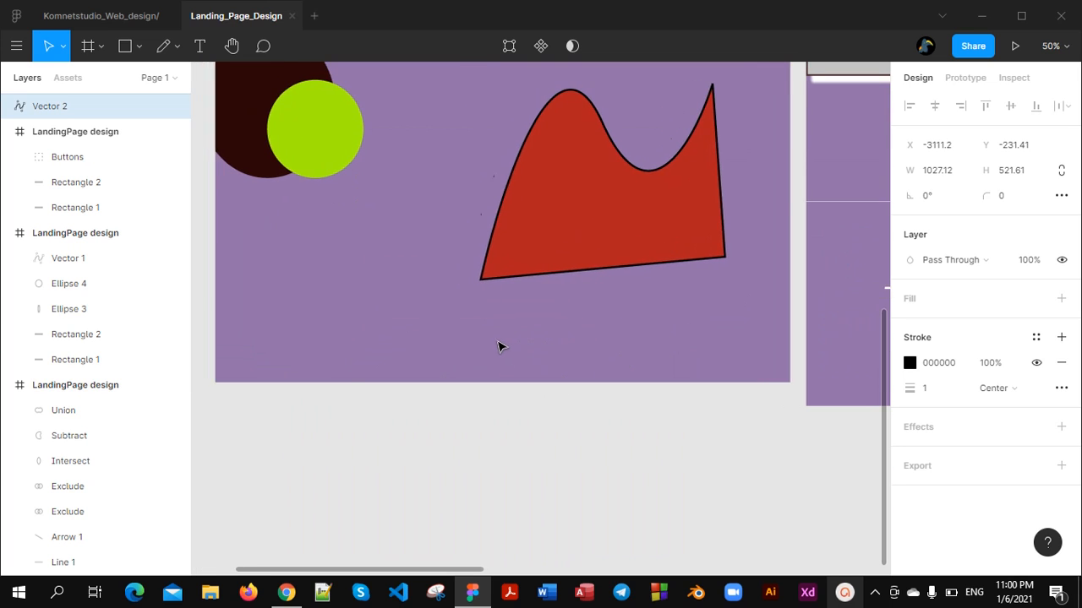
pyautogui.scroll(-2, 512, 338)
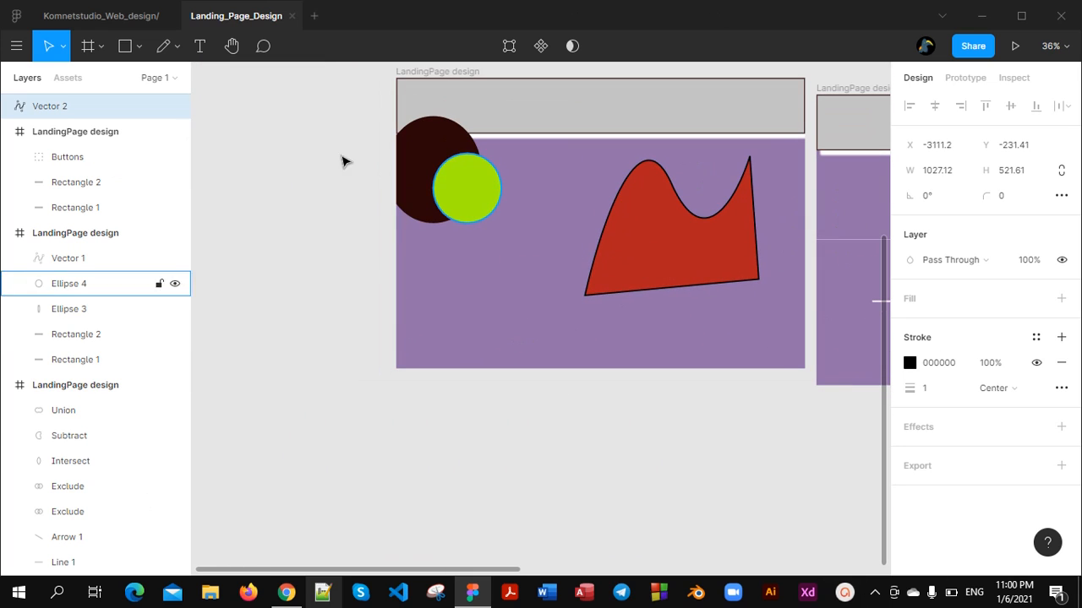
# Duplicate the grey header rectangle in the ellipse frame and place the copy along the frame's bottom edge at X 0, Y 823
pyautogui.click(583, 110)
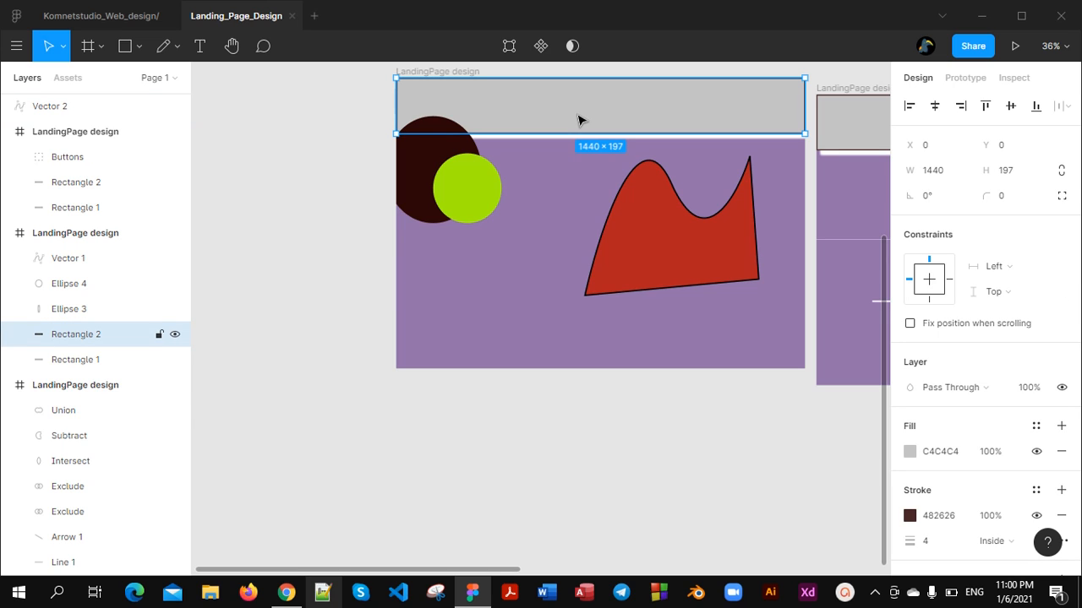
pyautogui.hotkey('ctrl', 'd')
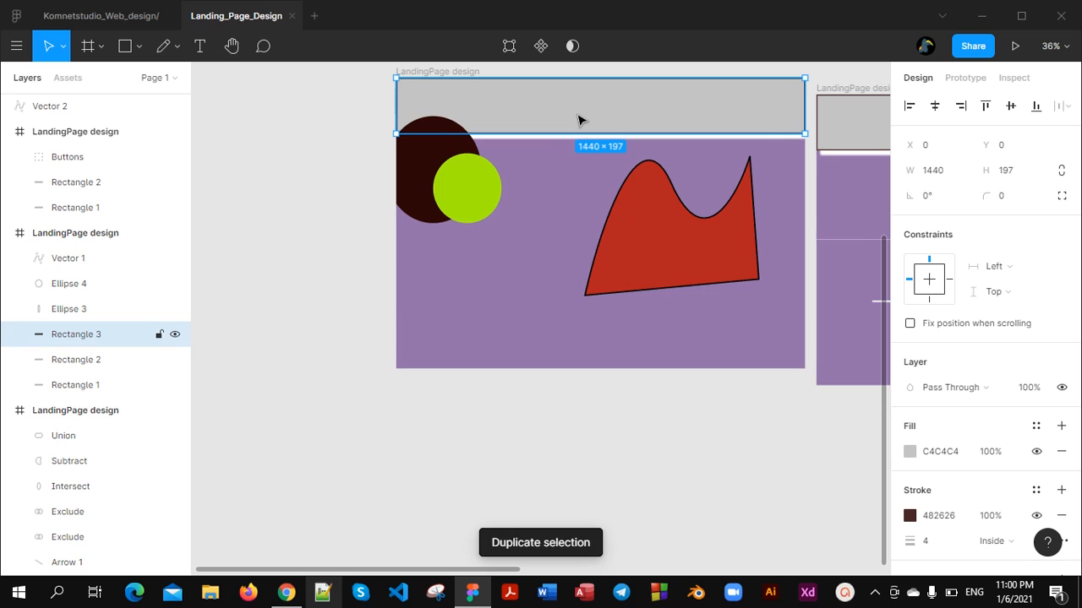
pyautogui.moveTo(578, 120); pyautogui.dragTo(574, 352)
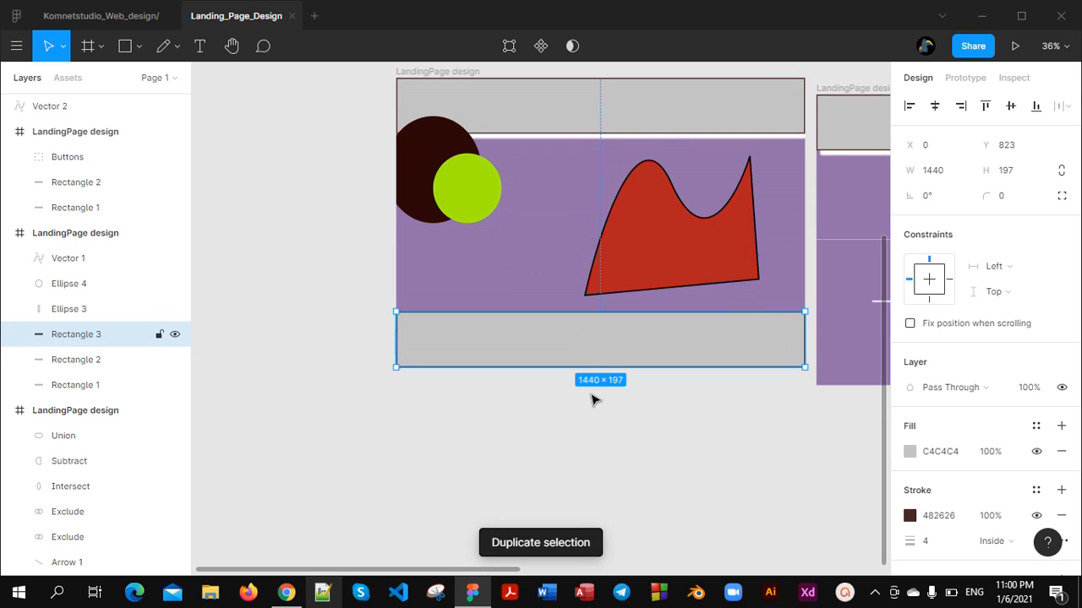
pyautogui.press('Escape')
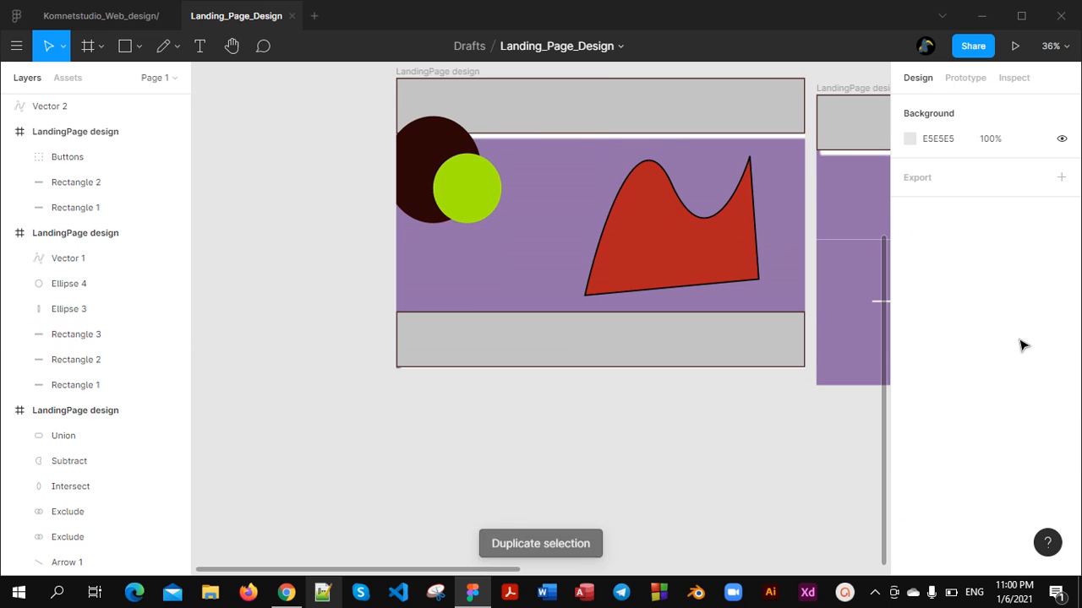
# Select the duplicated grey bar and inspect its edge up close, along with the overall layout of all frames
pyautogui.click(796, 338)
pyautogui.keyDown('ctrl'); pyautogui.scroll(3, 763, 354); pyautogui.keyUp('ctrl')
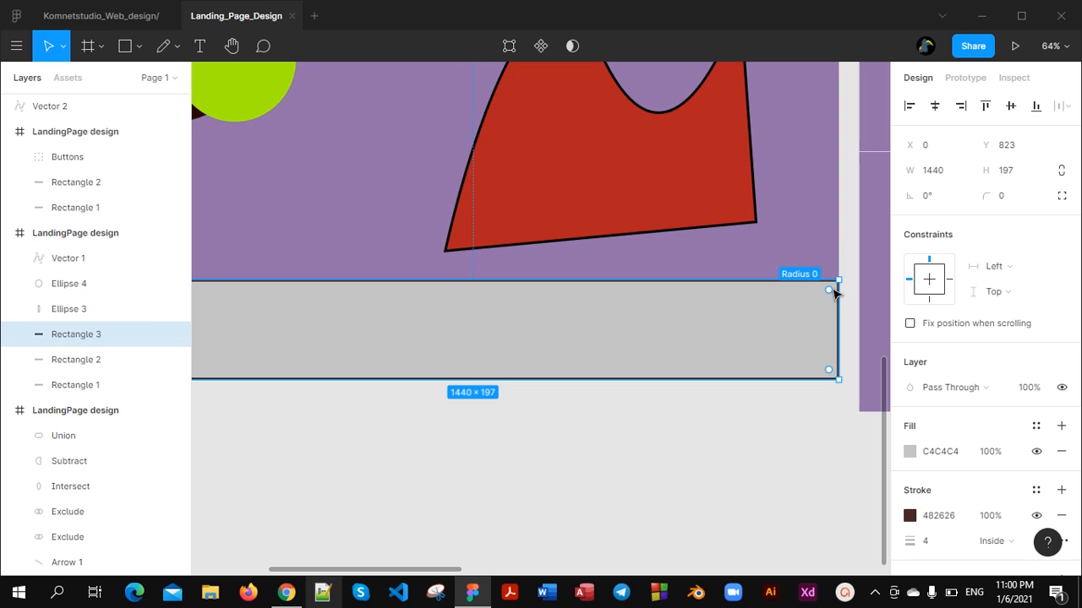
pyautogui.moveTo(829, 318); pyautogui.dragTo(850, 249)
pyautogui.keyDown('ctrl'); pyautogui.scroll(-3, 719, 437); pyautogui.keyUp('ctrl')
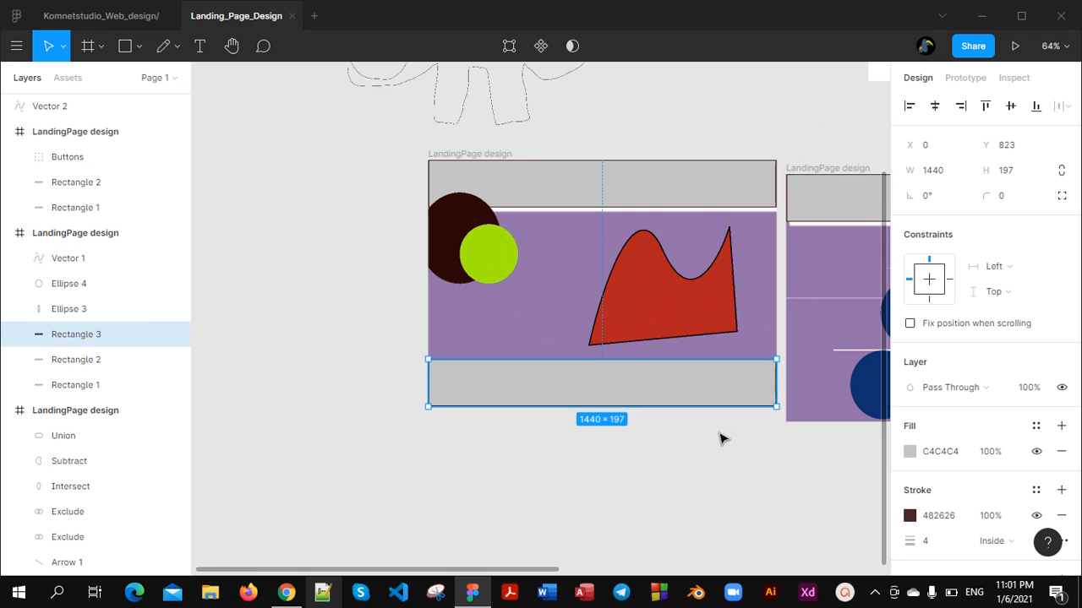
pyautogui.scroll(1, 707, 430)
pyautogui.keyDown('ctrl'); pyautogui.scroll(-3, 703, 422); pyautogui.keyUp('ctrl')
pyautogui.keyDown('ctrl'); pyautogui.scroll(1, 704, 412); pyautogui.keyUp('ctrl')
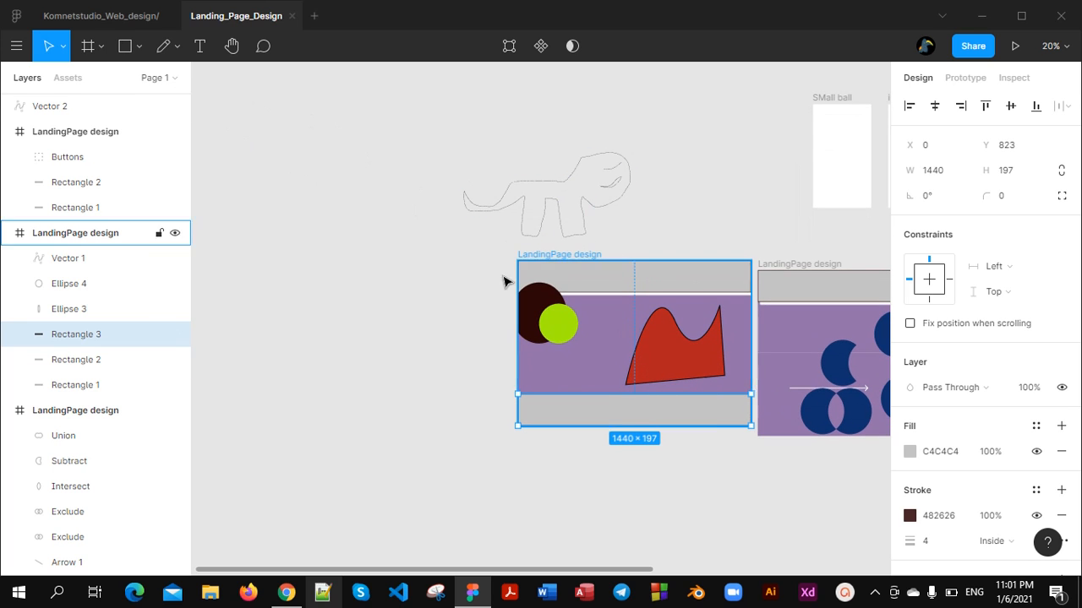
pyautogui.keyDown('ctrl'); pyautogui.scroll(-4, 637, 291); pyautogui.keyUp('ctrl')
pyautogui.keyDown('ctrl'); pyautogui.scroll(4, 647, 315); pyautogui.keyUp('ctrl')
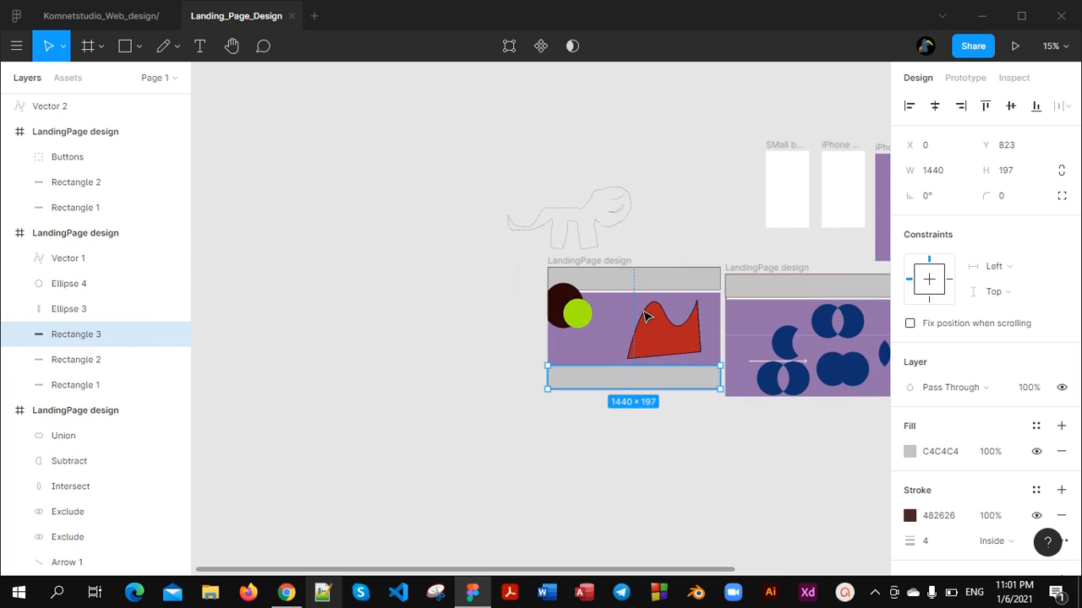
pyautogui.hscroll(3, 647, 315)
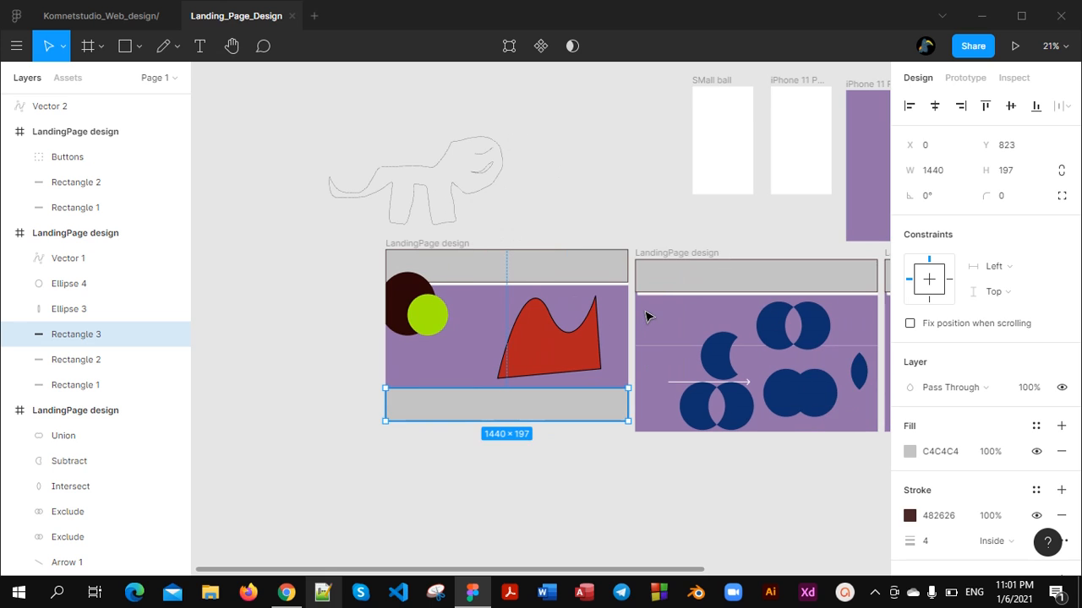
pyautogui.keyDown('ctrl'); pyautogui.scroll(-5, 638, 318); pyautogui.keyUp('ctrl')
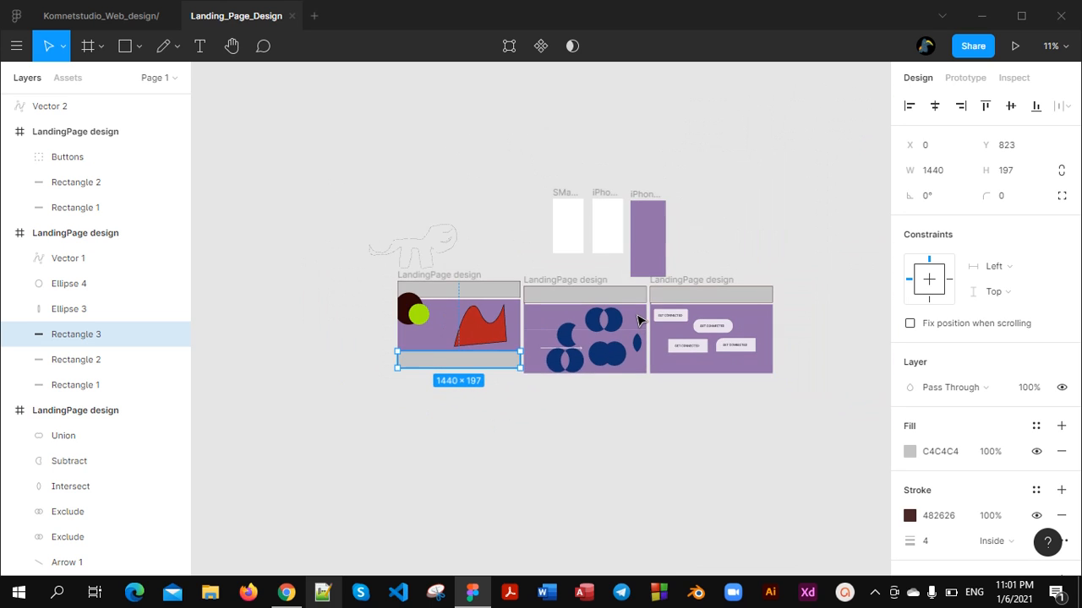
# Examine the boolean shapes frame and the SMall ball and iPhone 11 Pro Max frames up close, along with the overall canvas layout
pyautogui.keyDown('ctrl'); pyautogui.scroll(6, 638, 320); pyautogui.keyUp('ctrl')
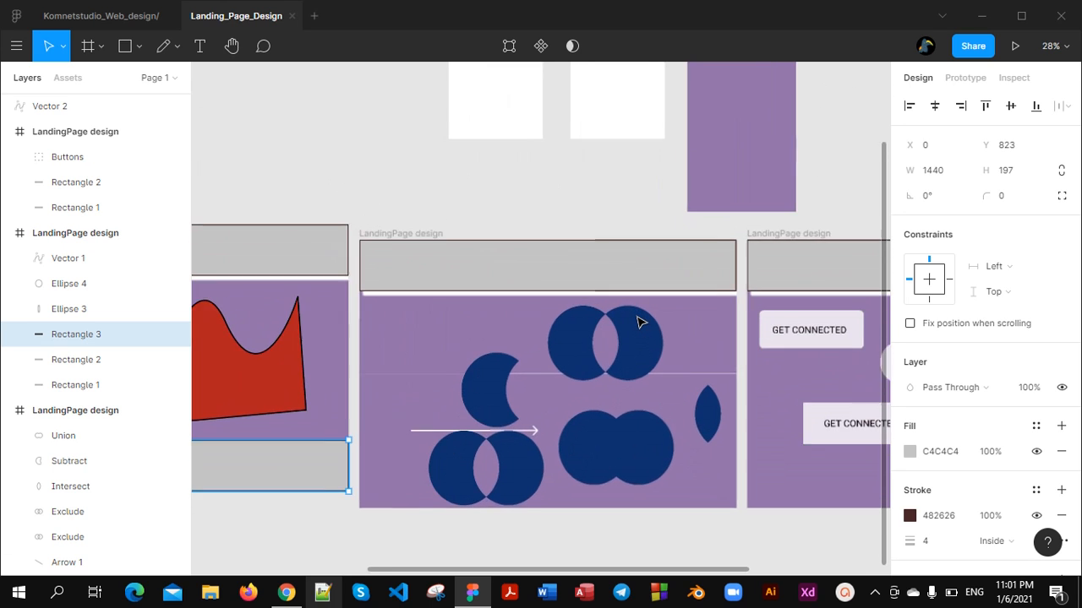
pyautogui.keyDown('ctrl'); pyautogui.scroll(-5, 638, 321); pyautogui.keyUp('ctrl')
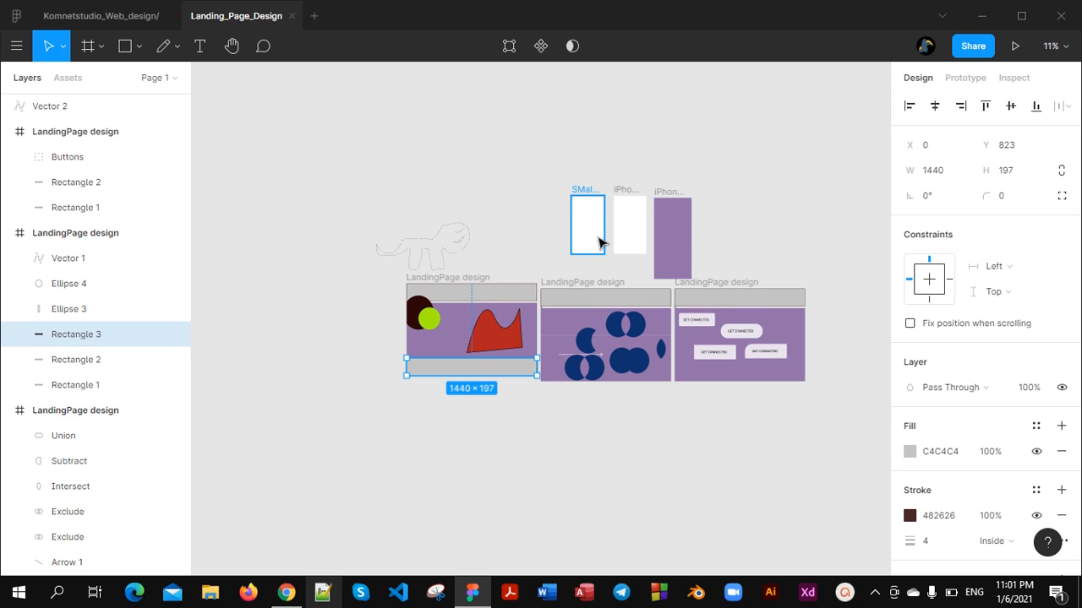
pyautogui.scroll(10, 598, 243)
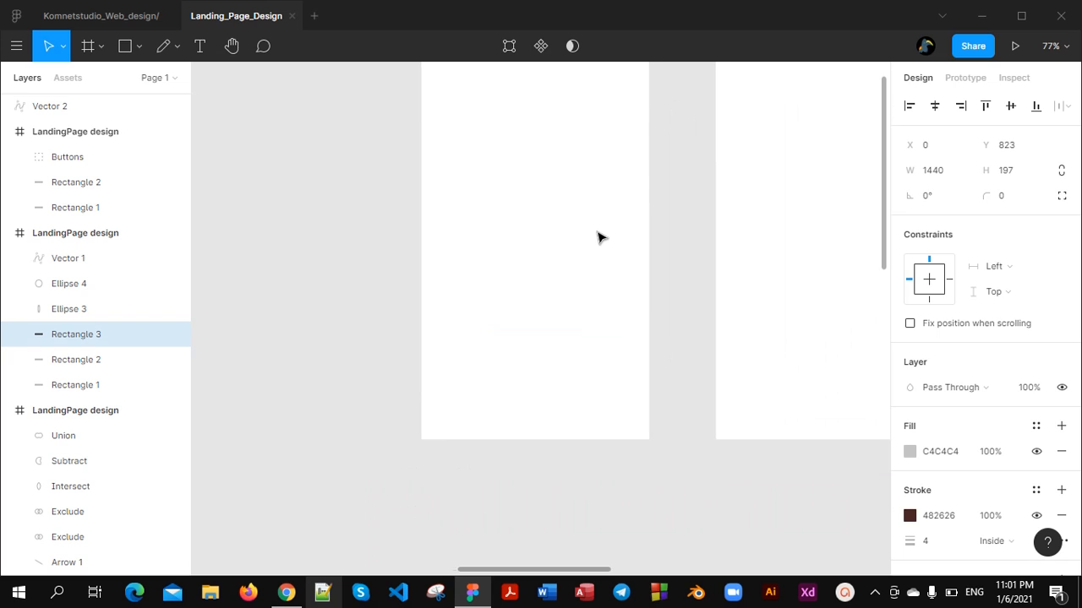
pyautogui.scroll(10, 598, 238)
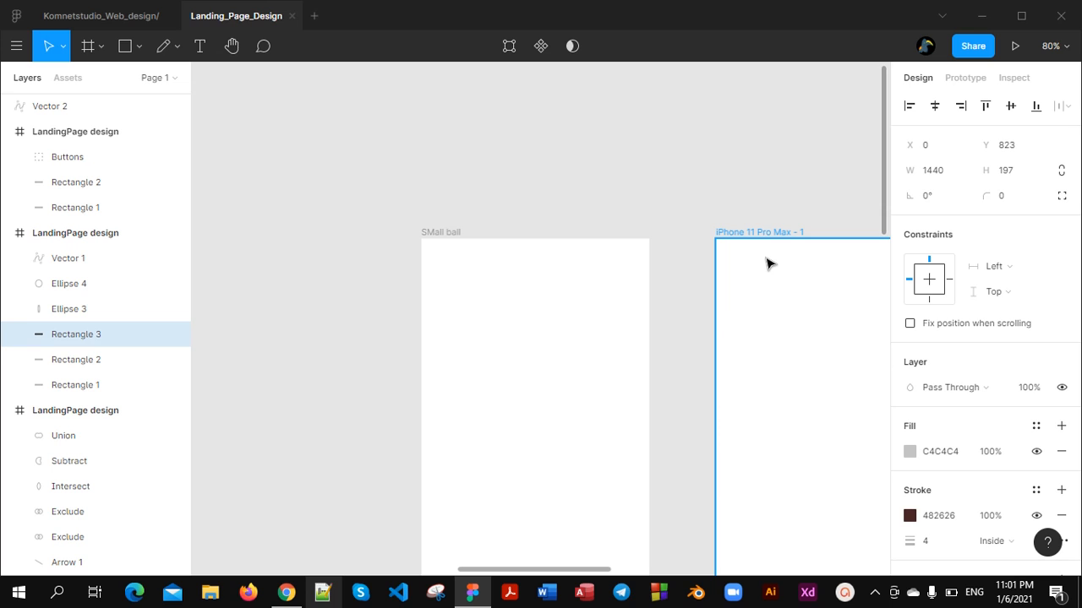
pyautogui.scroll(-8, 766, 264)
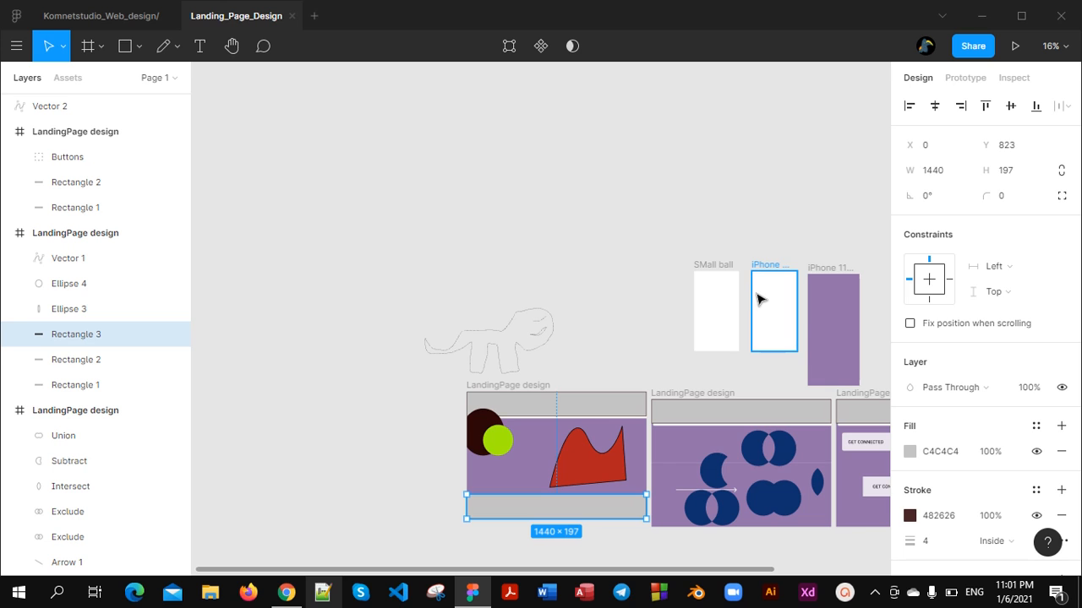
pyautogui.scroll(-3, 756, 301)
pyautogui.scroll(2, 755, 306)
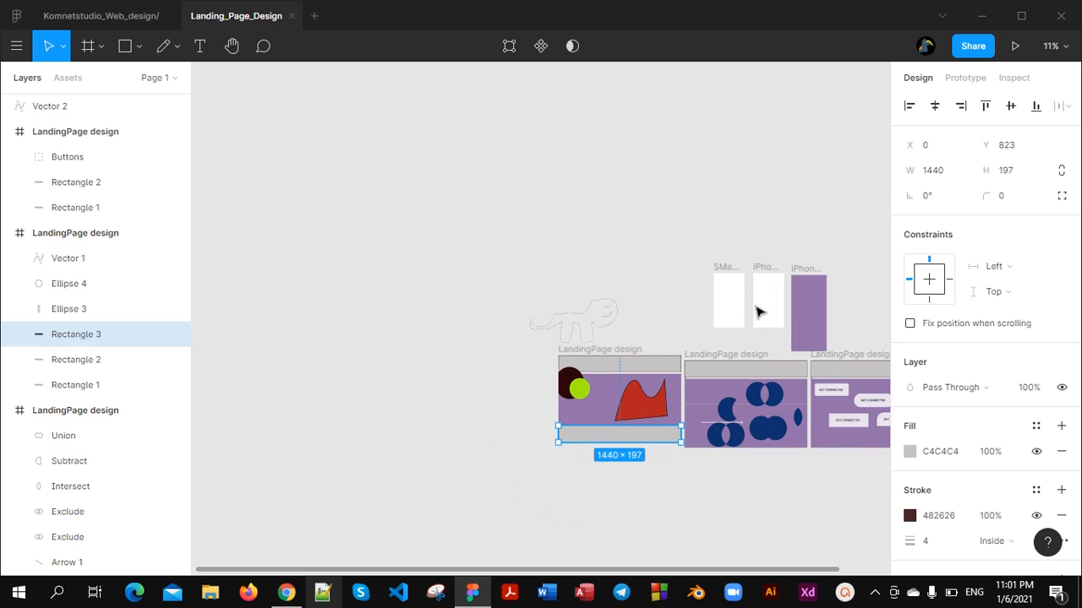
pyautogui.scroll(6, 758, 312)
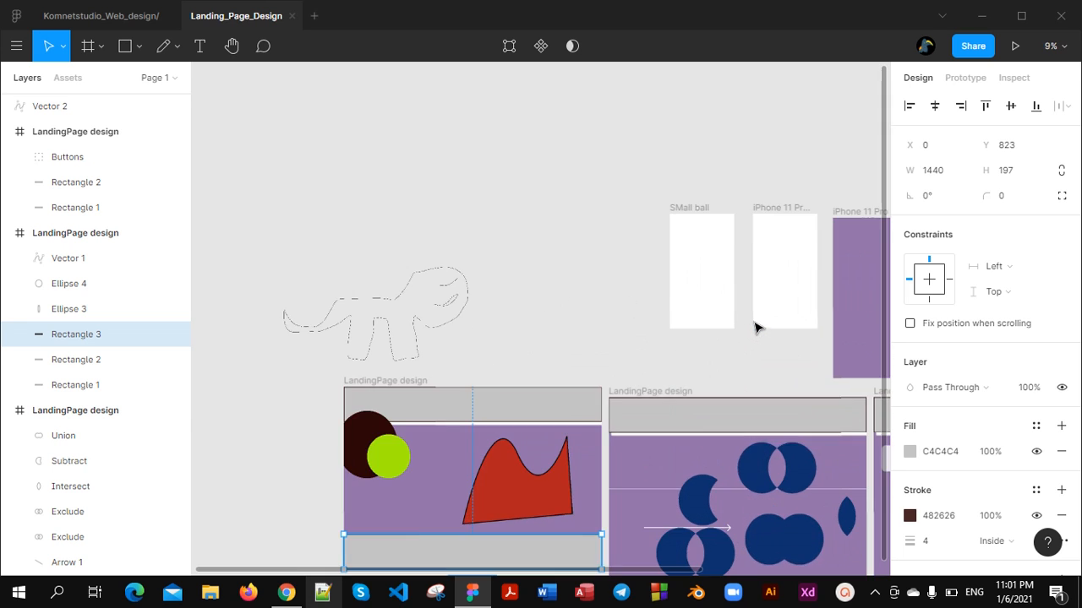
pyautogui.scroll(-3, 758, 329)
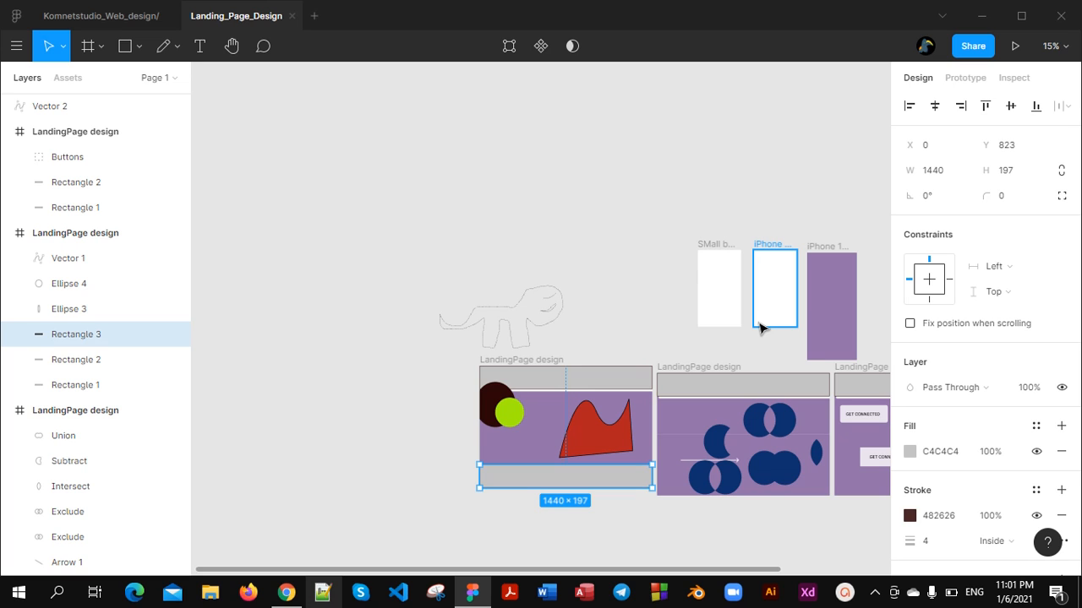
pyautogui.scroll(-2, 760, 328)
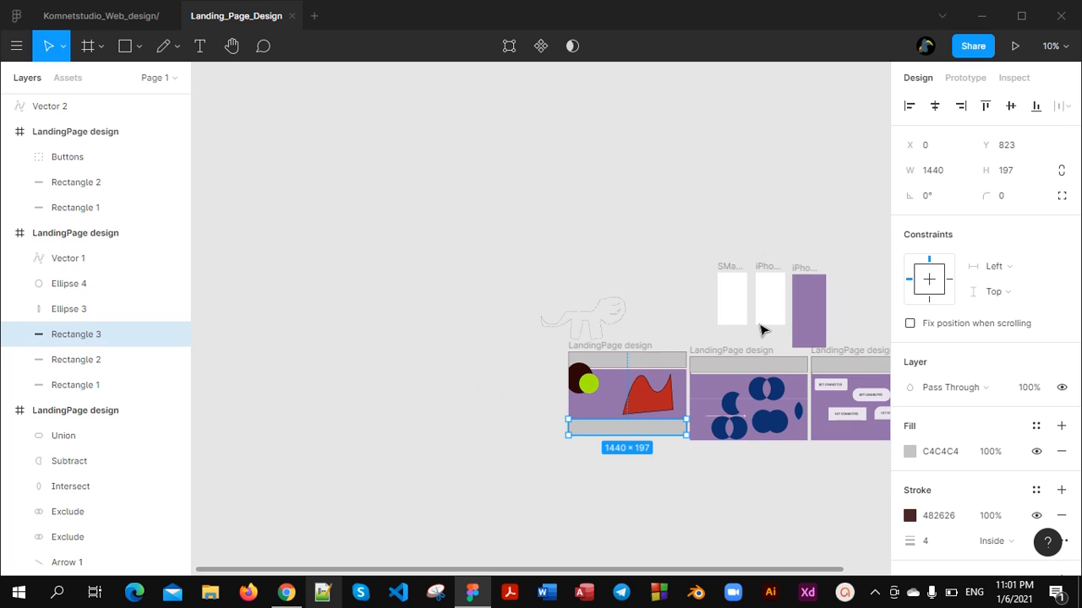